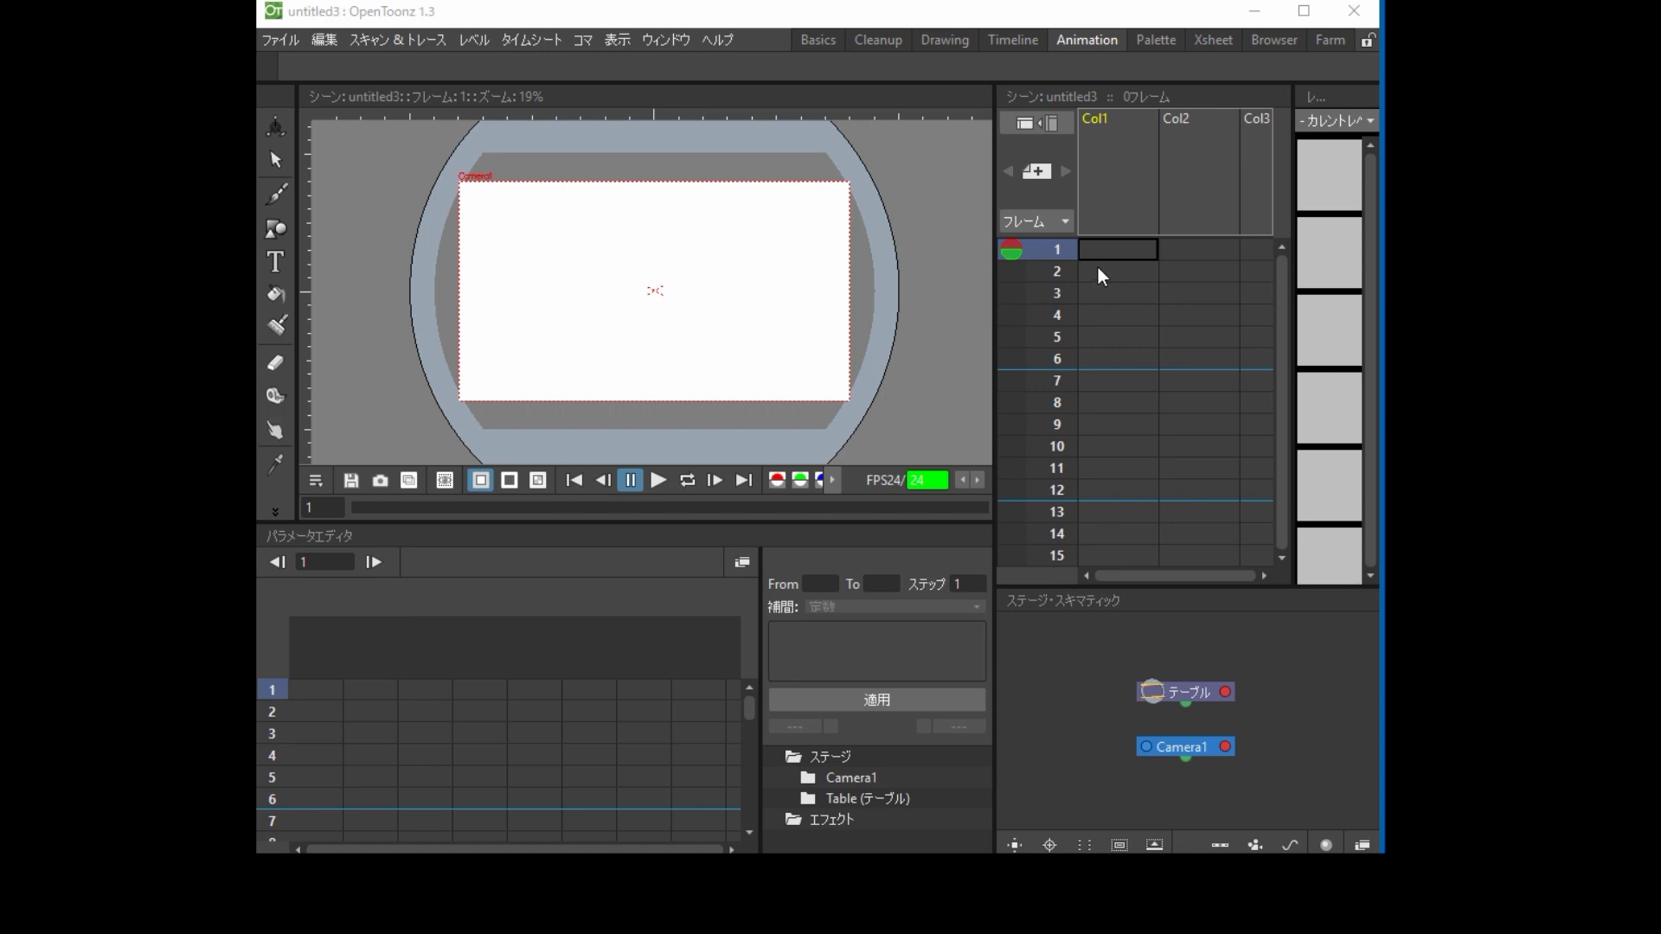
Draw a closed, wavy-topped ground outline with the Brush in frame 1 of Col1, extending beyond both sides of the camera frame
click(1113, 253)
scroll(544, 355, down, 5)
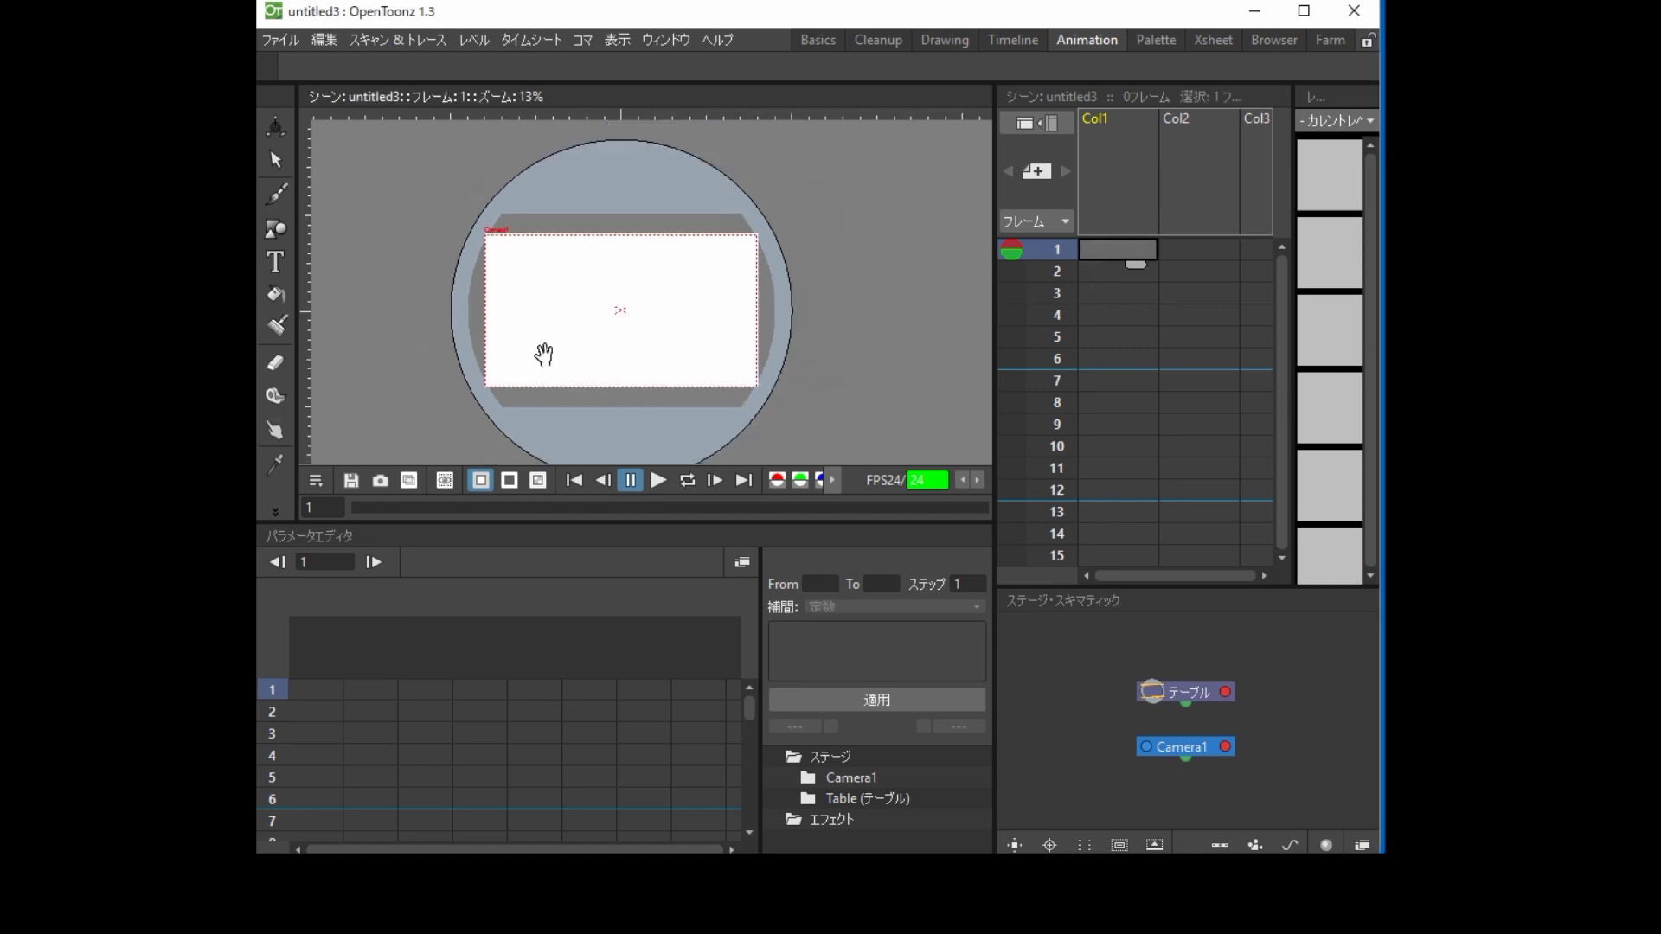
click(280, 196)
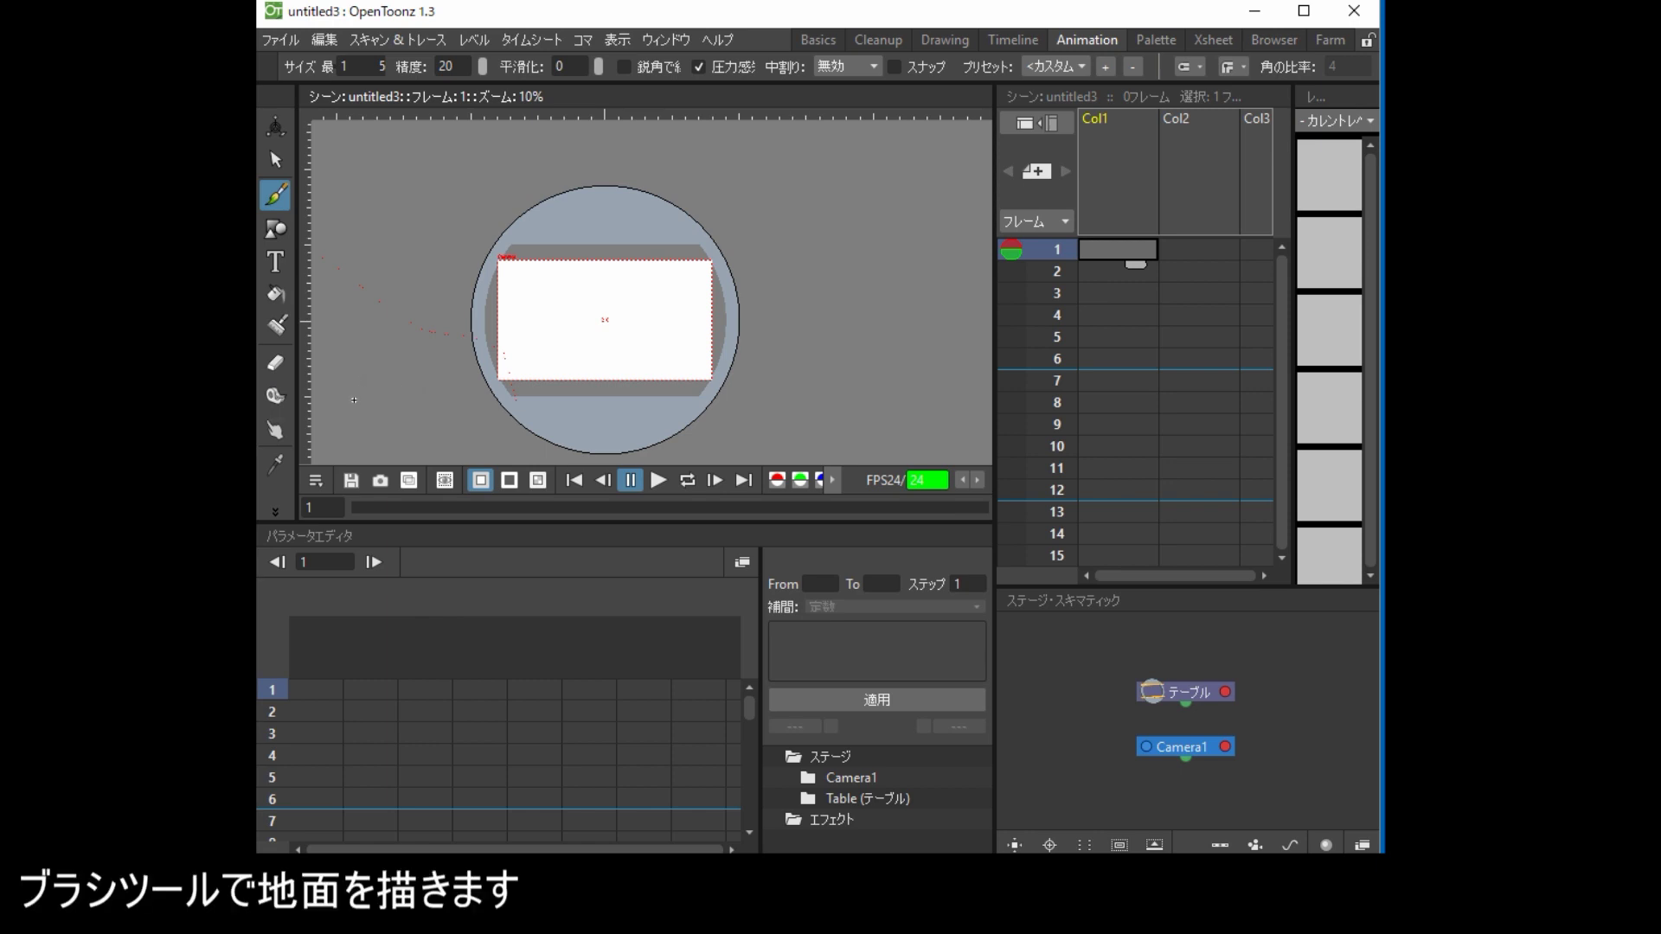
mouse_move(354, 399)
mouse_down()
mouse_move(353, 342)
mouse_move(417, 337)
mouse_move(457, 357)
mouse_move(625, 335)
mouse_move(677, 353)
mouse_move(904, 328)
mouse_move(935, 339)
mouse_move(950, 384)
mouse_move(355, 400)
mouse_up()
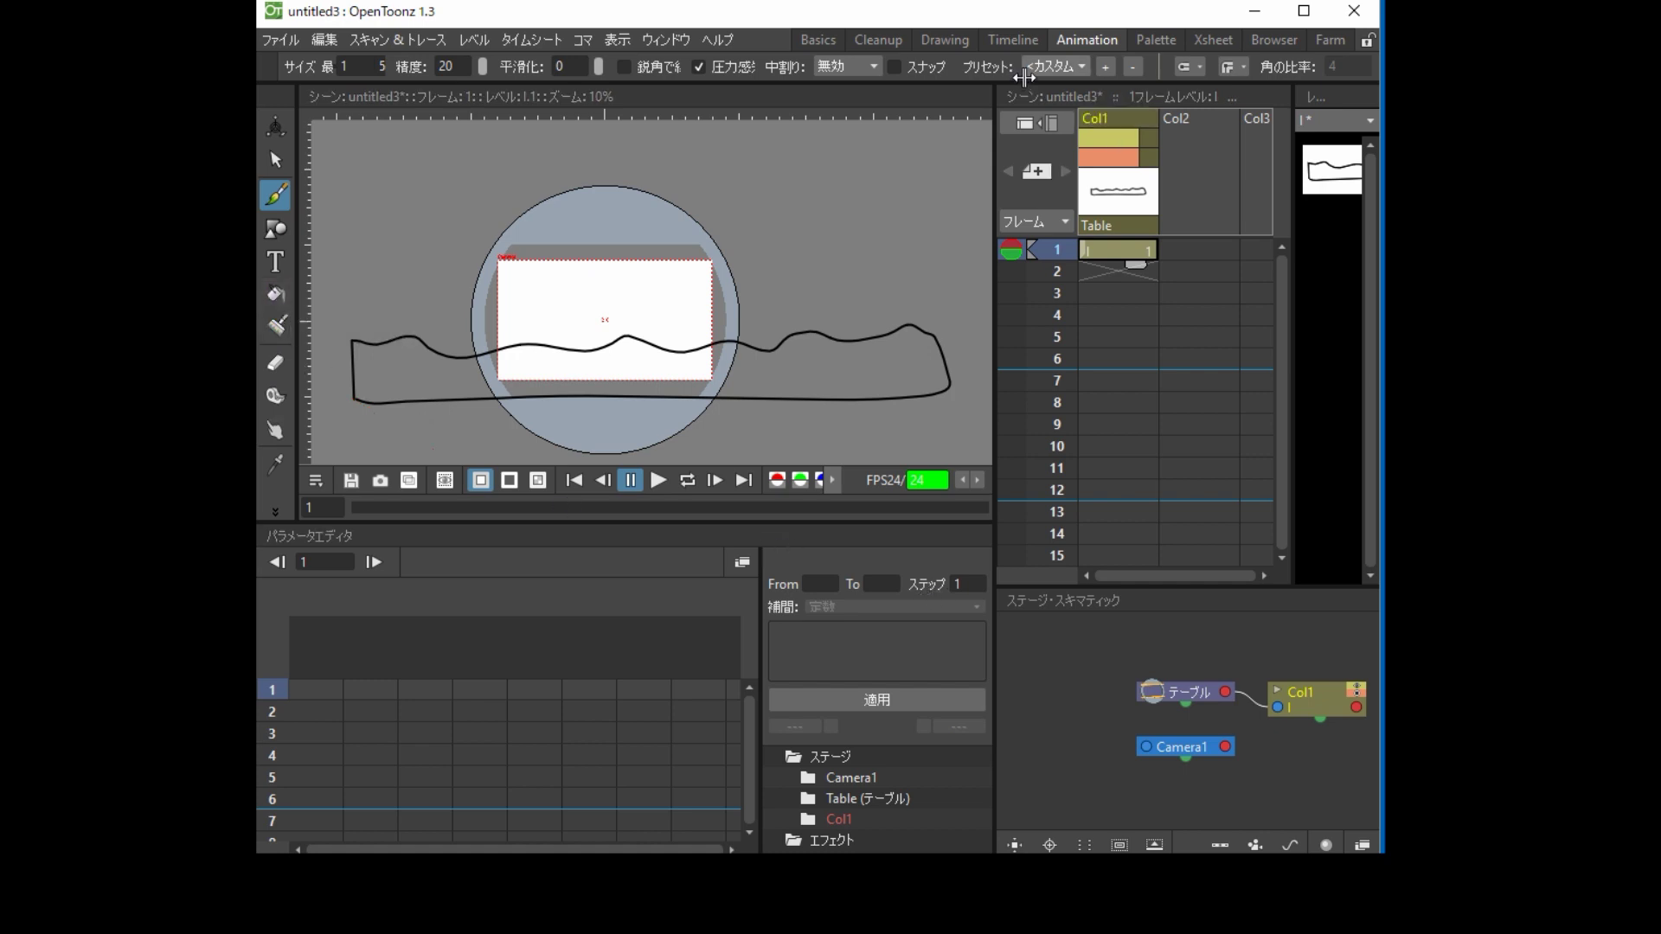
Switch to the Basics workspace, where the level palette and style editor are available, with the ground drawing in view
click(1015, 44)
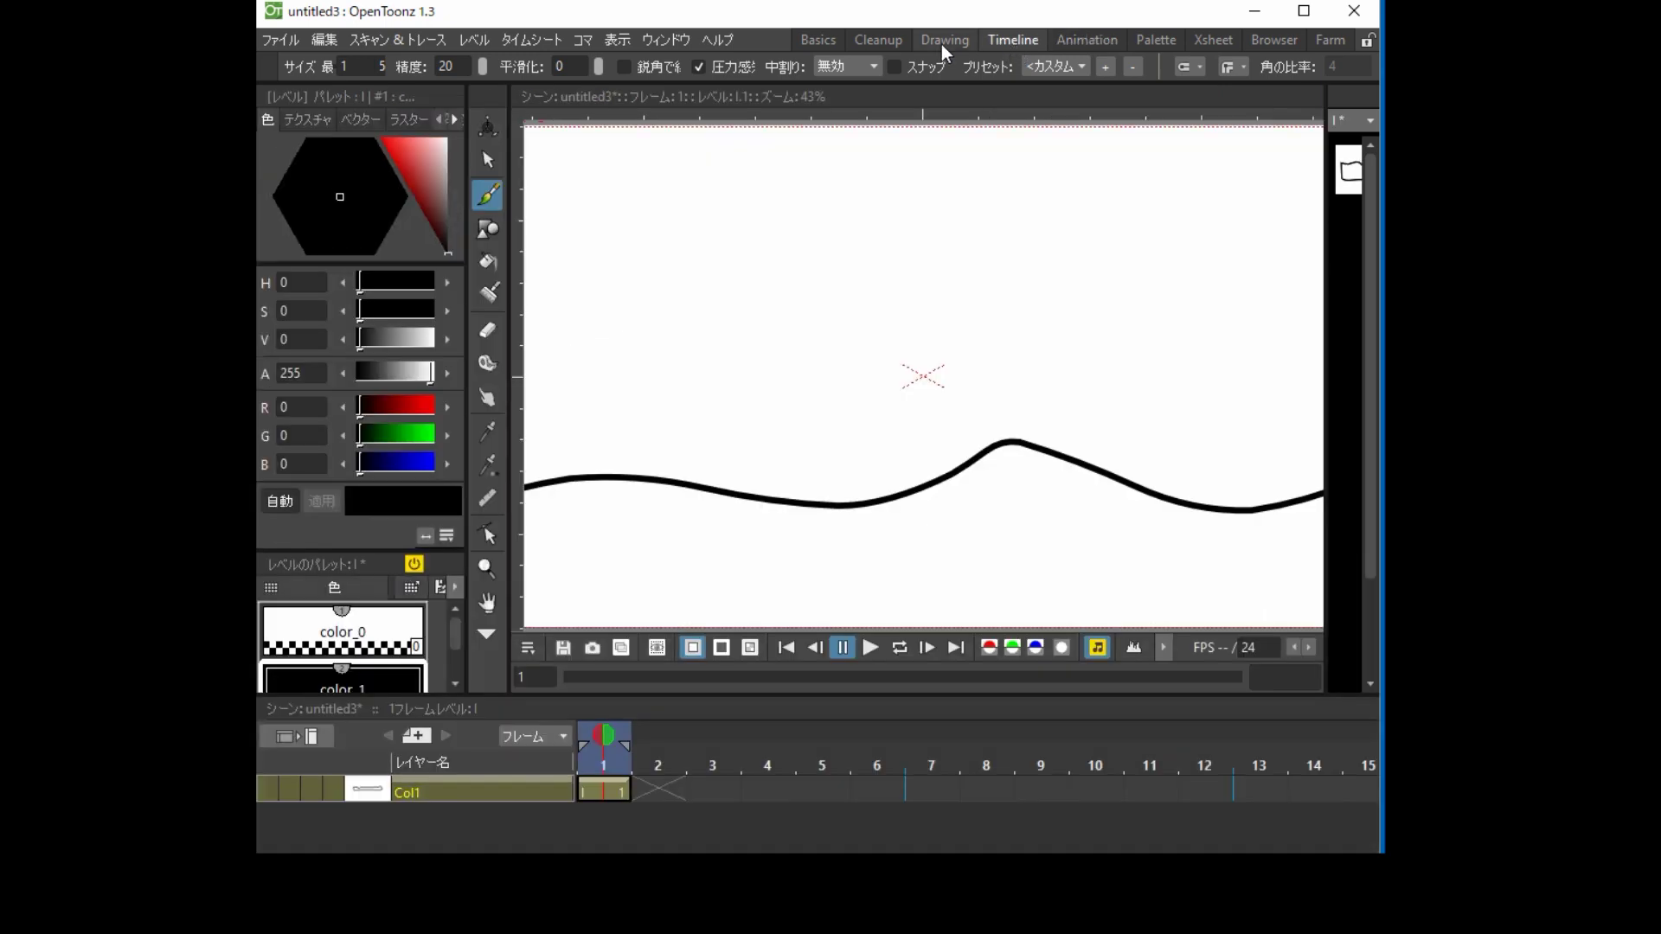
click(942, 45)
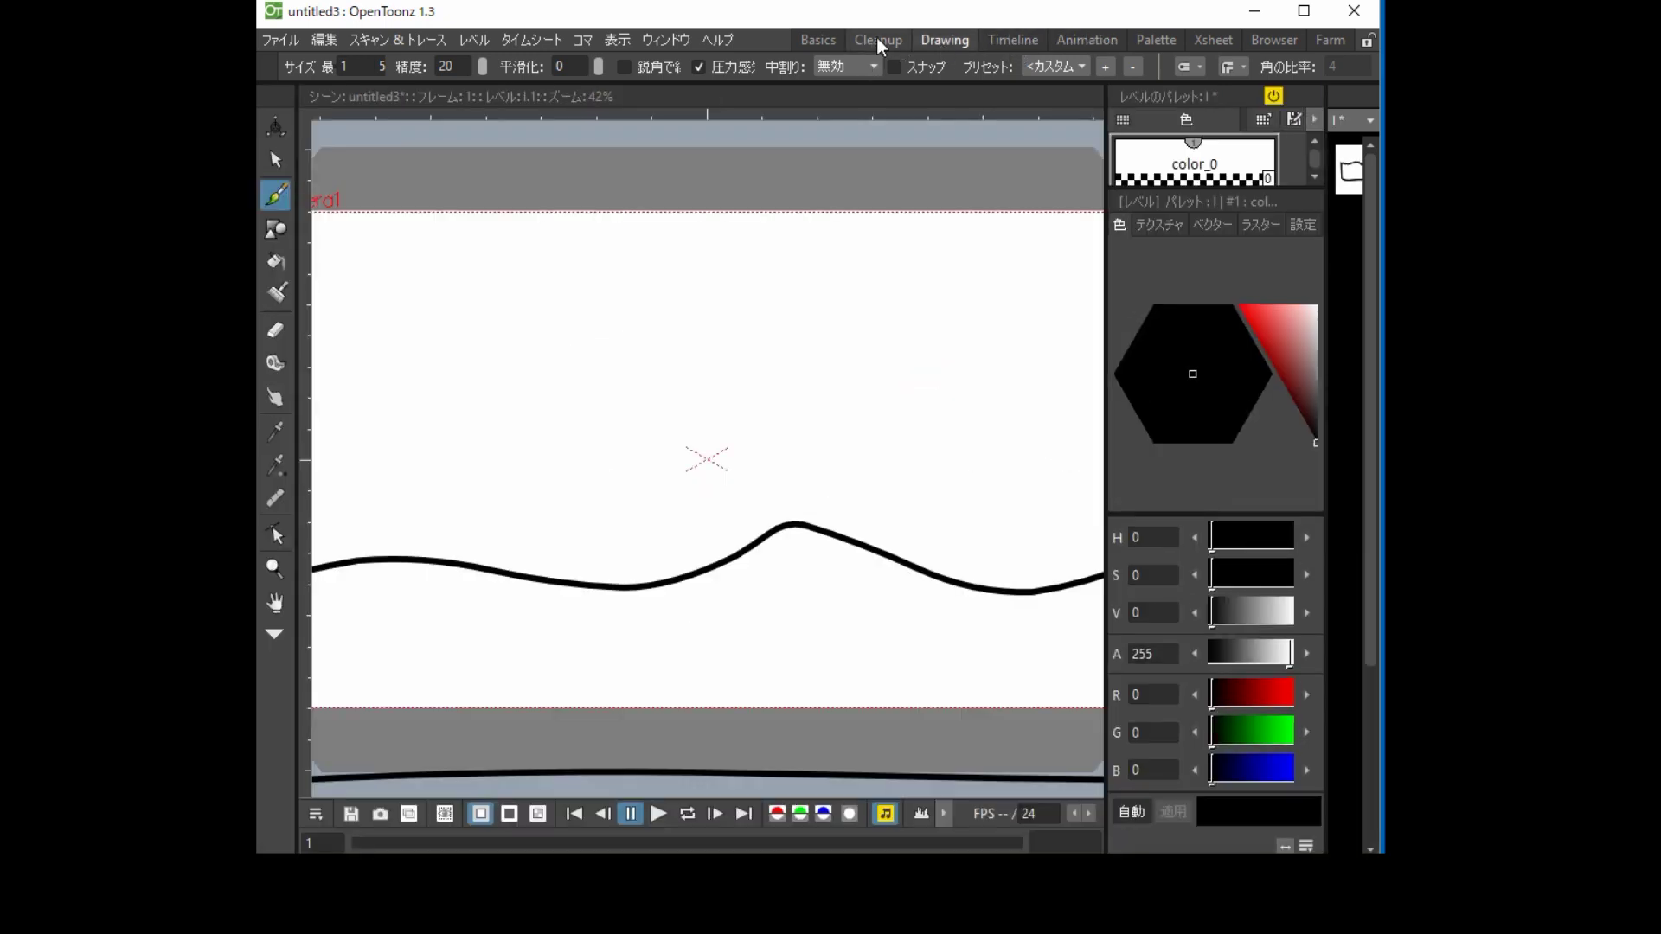
click(875, 40)
click(815, 43)
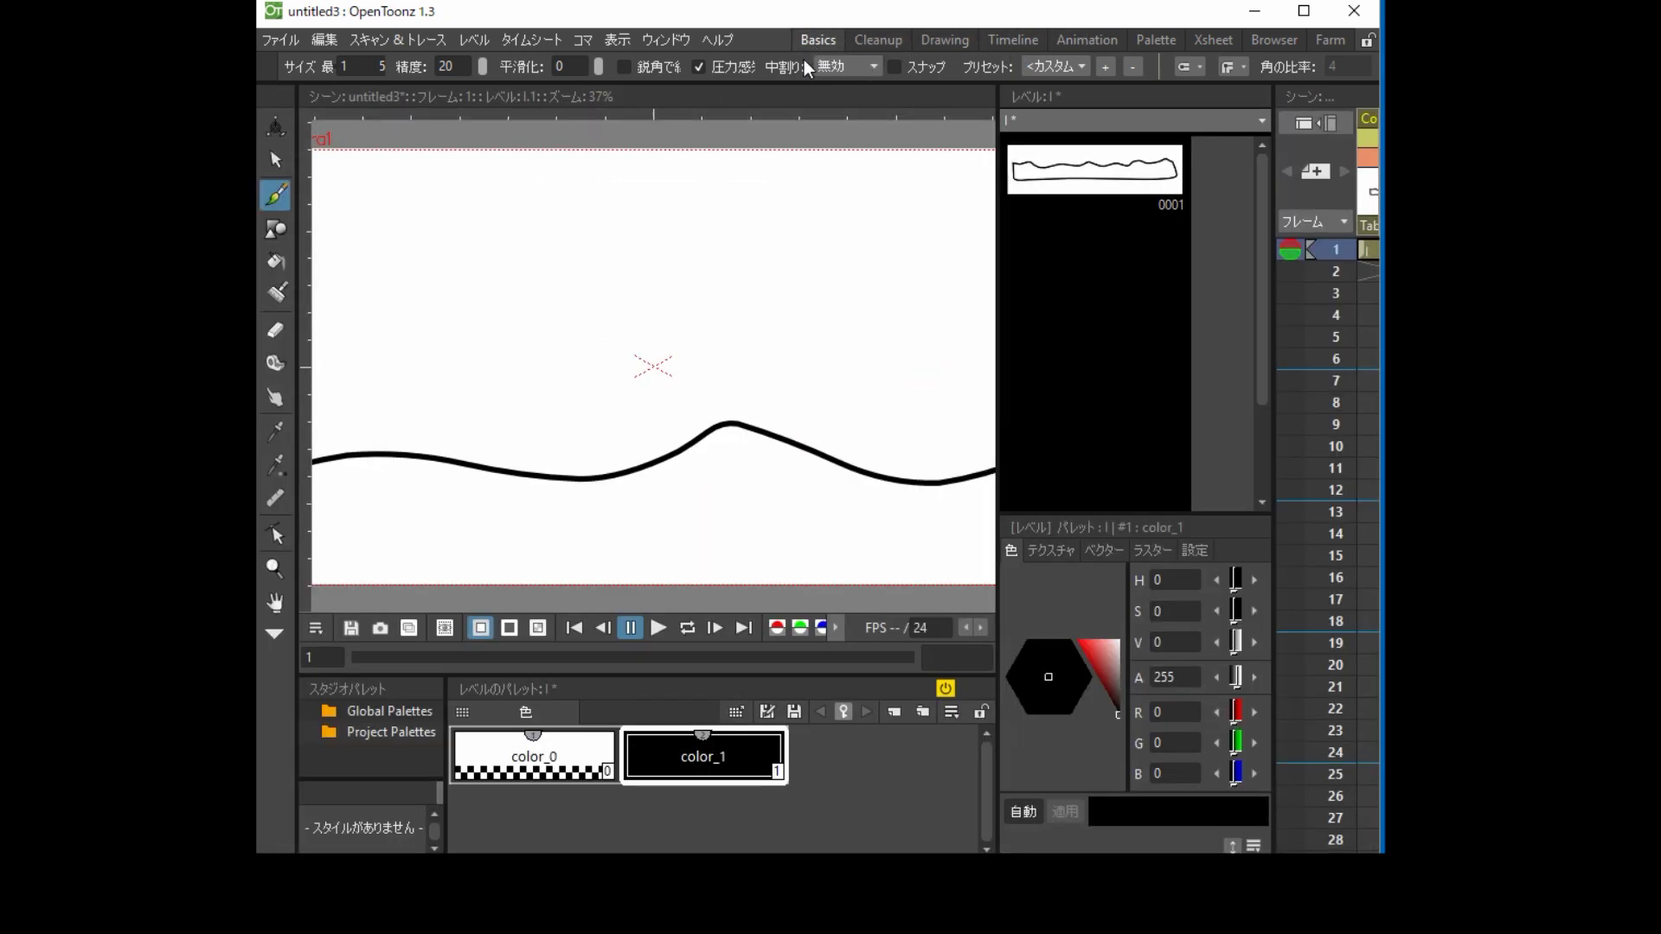
scroll(712, 491, down, 9)
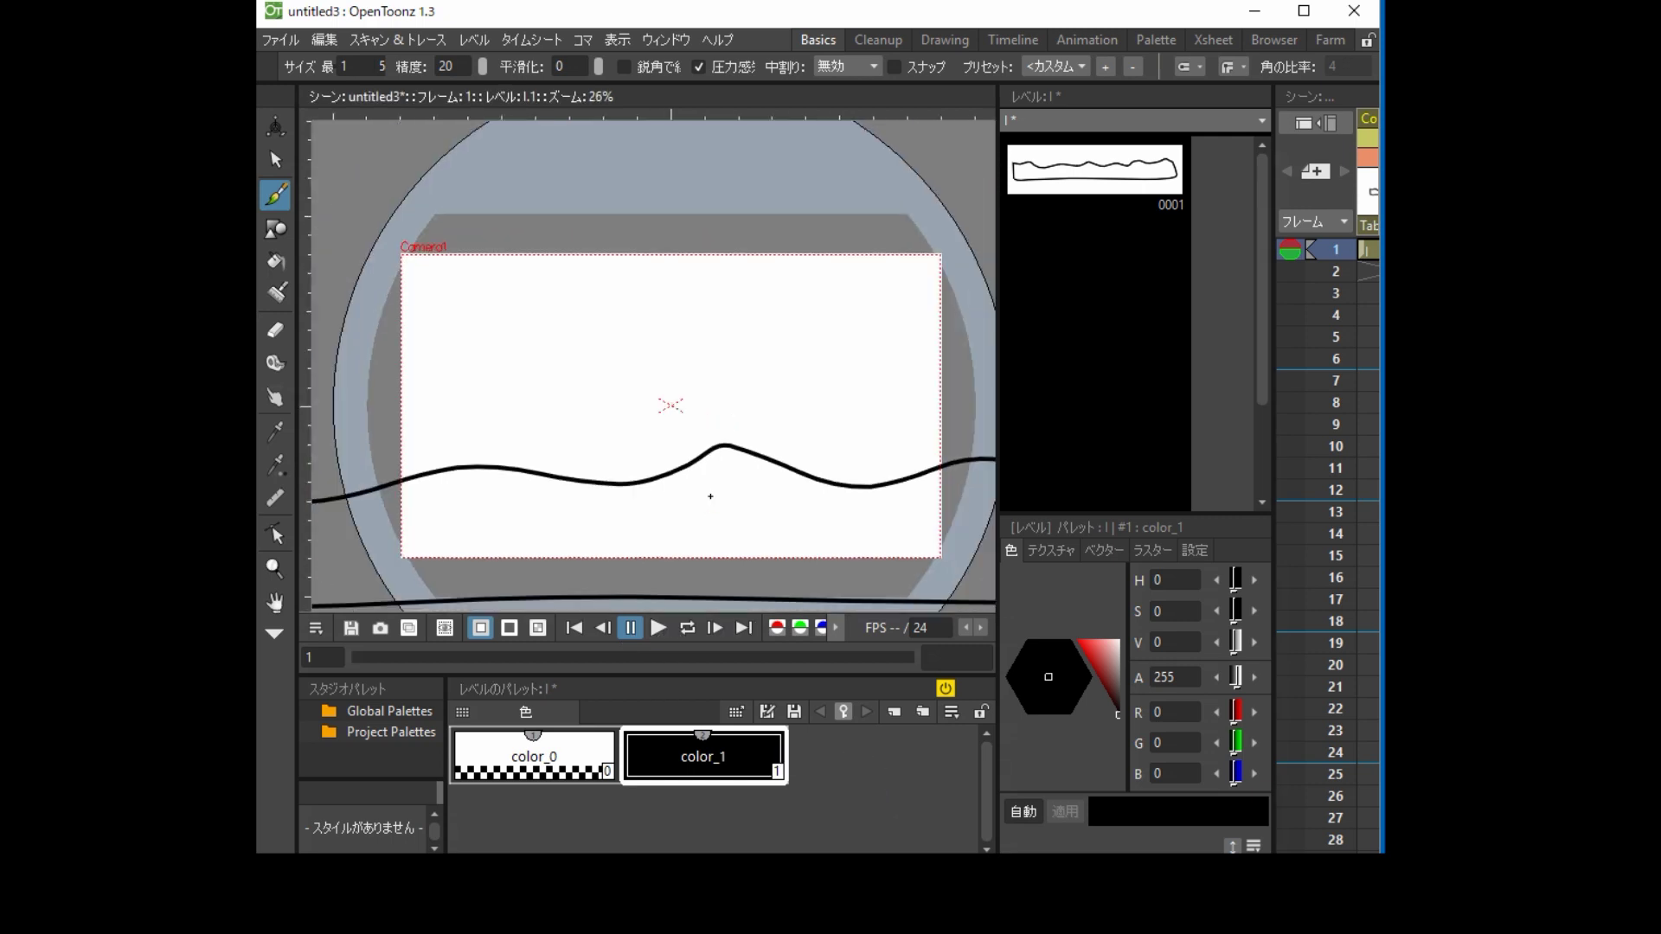
drag(714, 496, 696, 436)
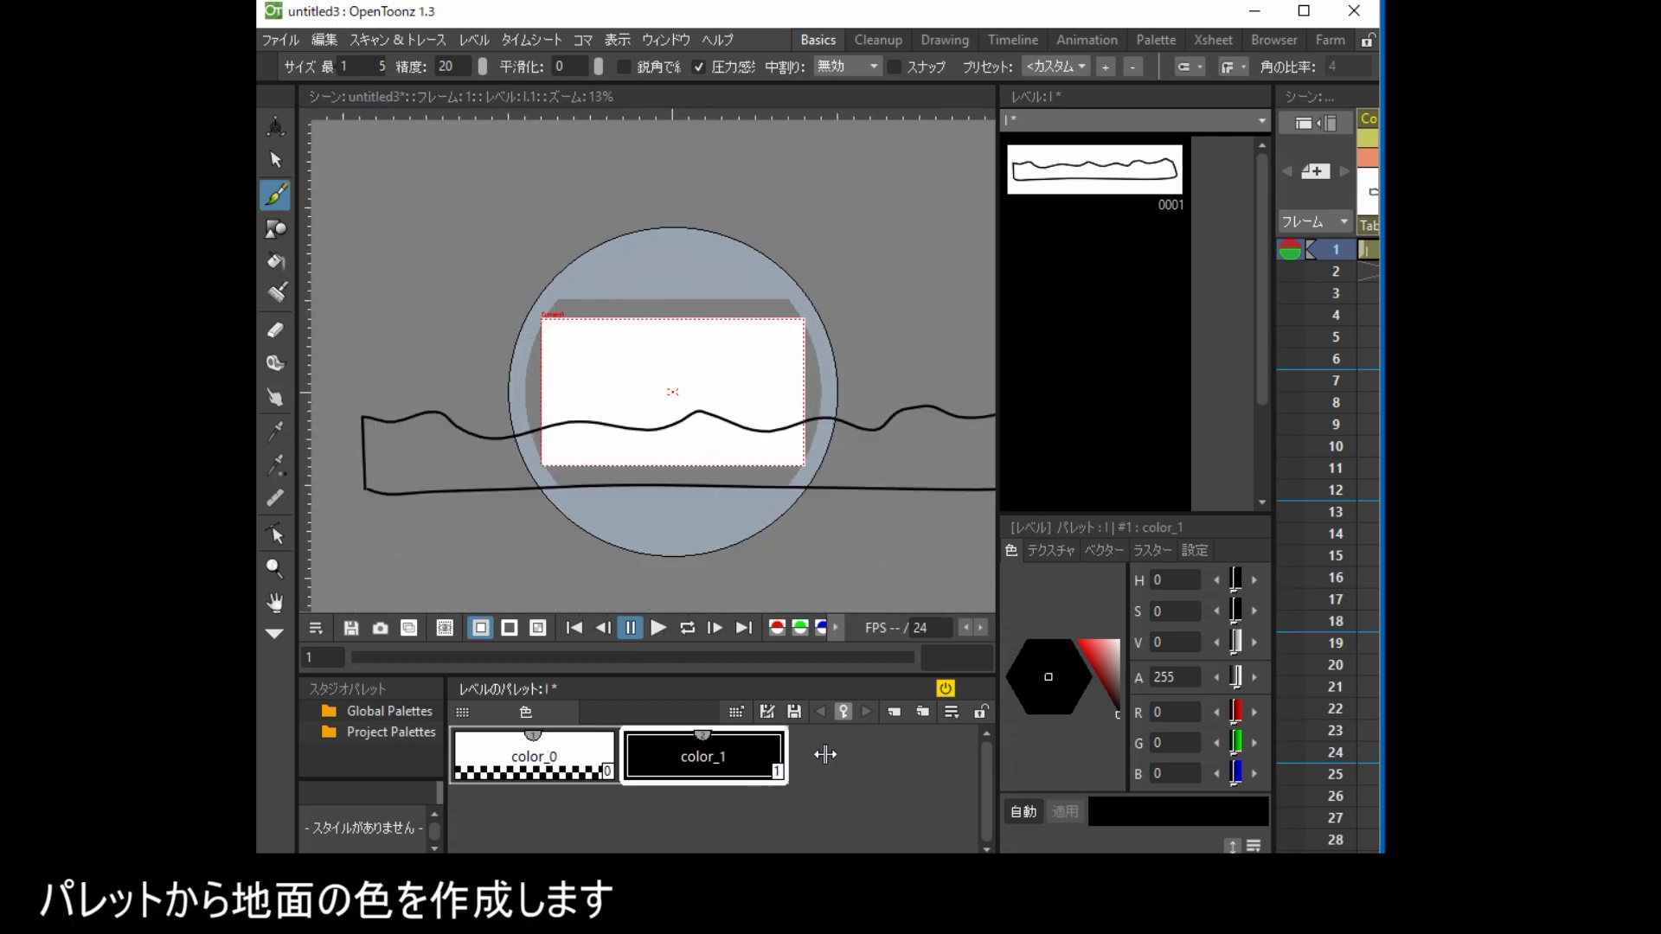
Add a new style to the level palette and make it green (R 107, G 153, B 54)
click(855, 770)
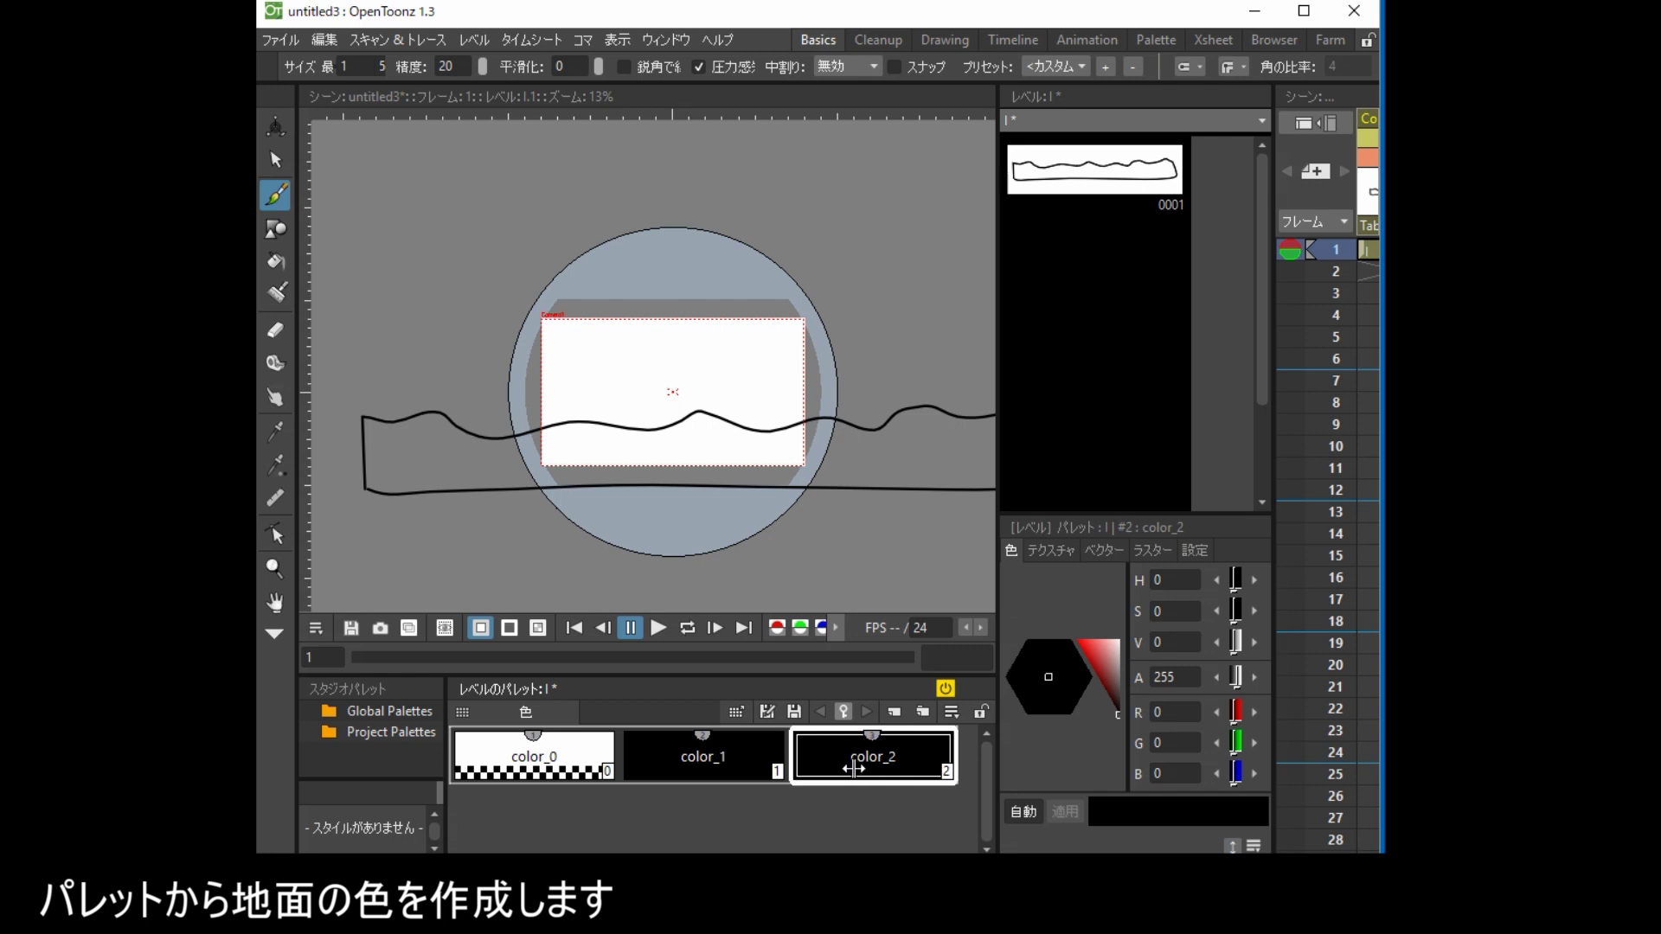
click(1113, 647)
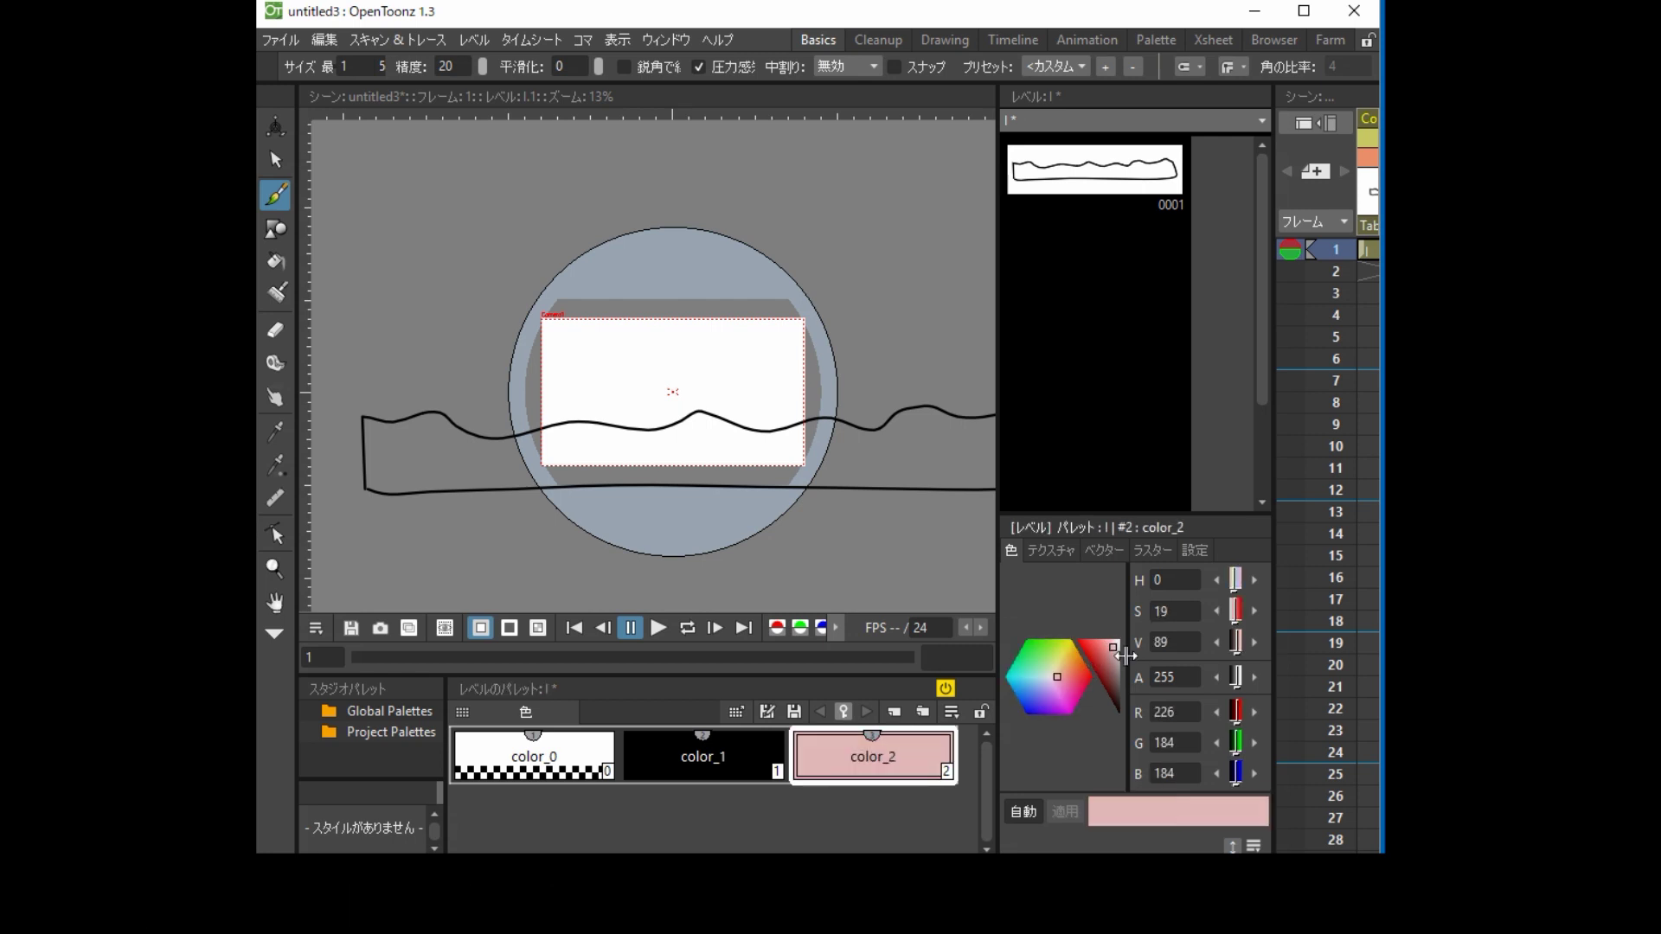
drag(1116, 648, 1120, 627)
drag(1057, 674, 1103, 669)
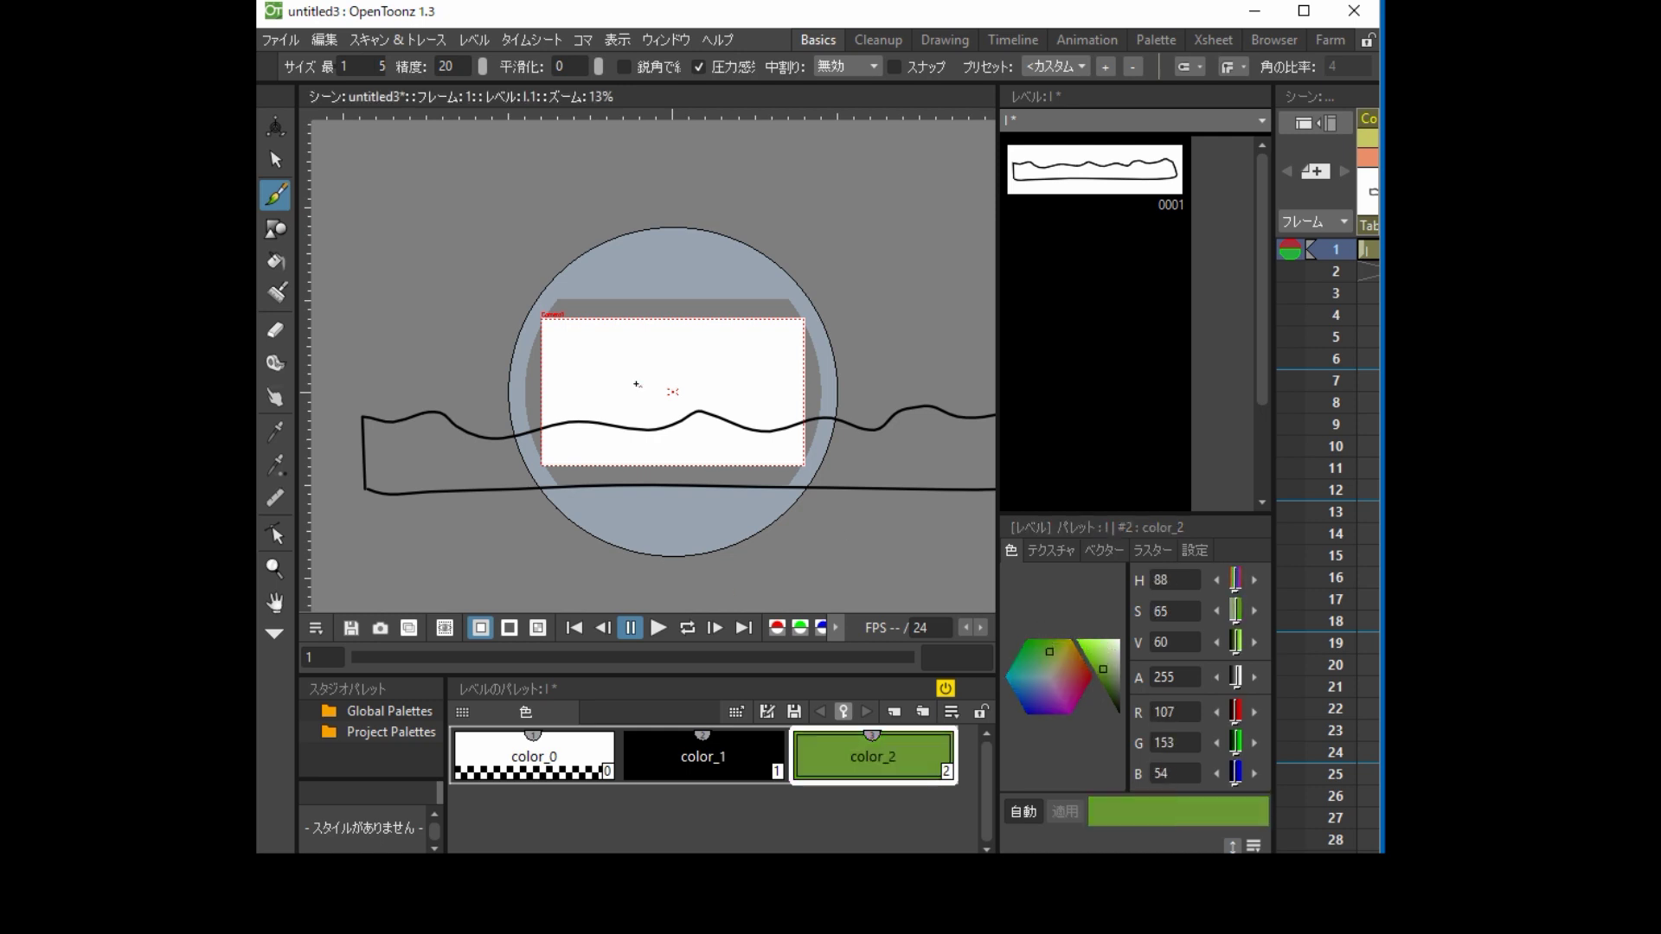
Set the Fill tool's gap tolerance to 10 and fill the ground outline with the green style
click(275, 261)
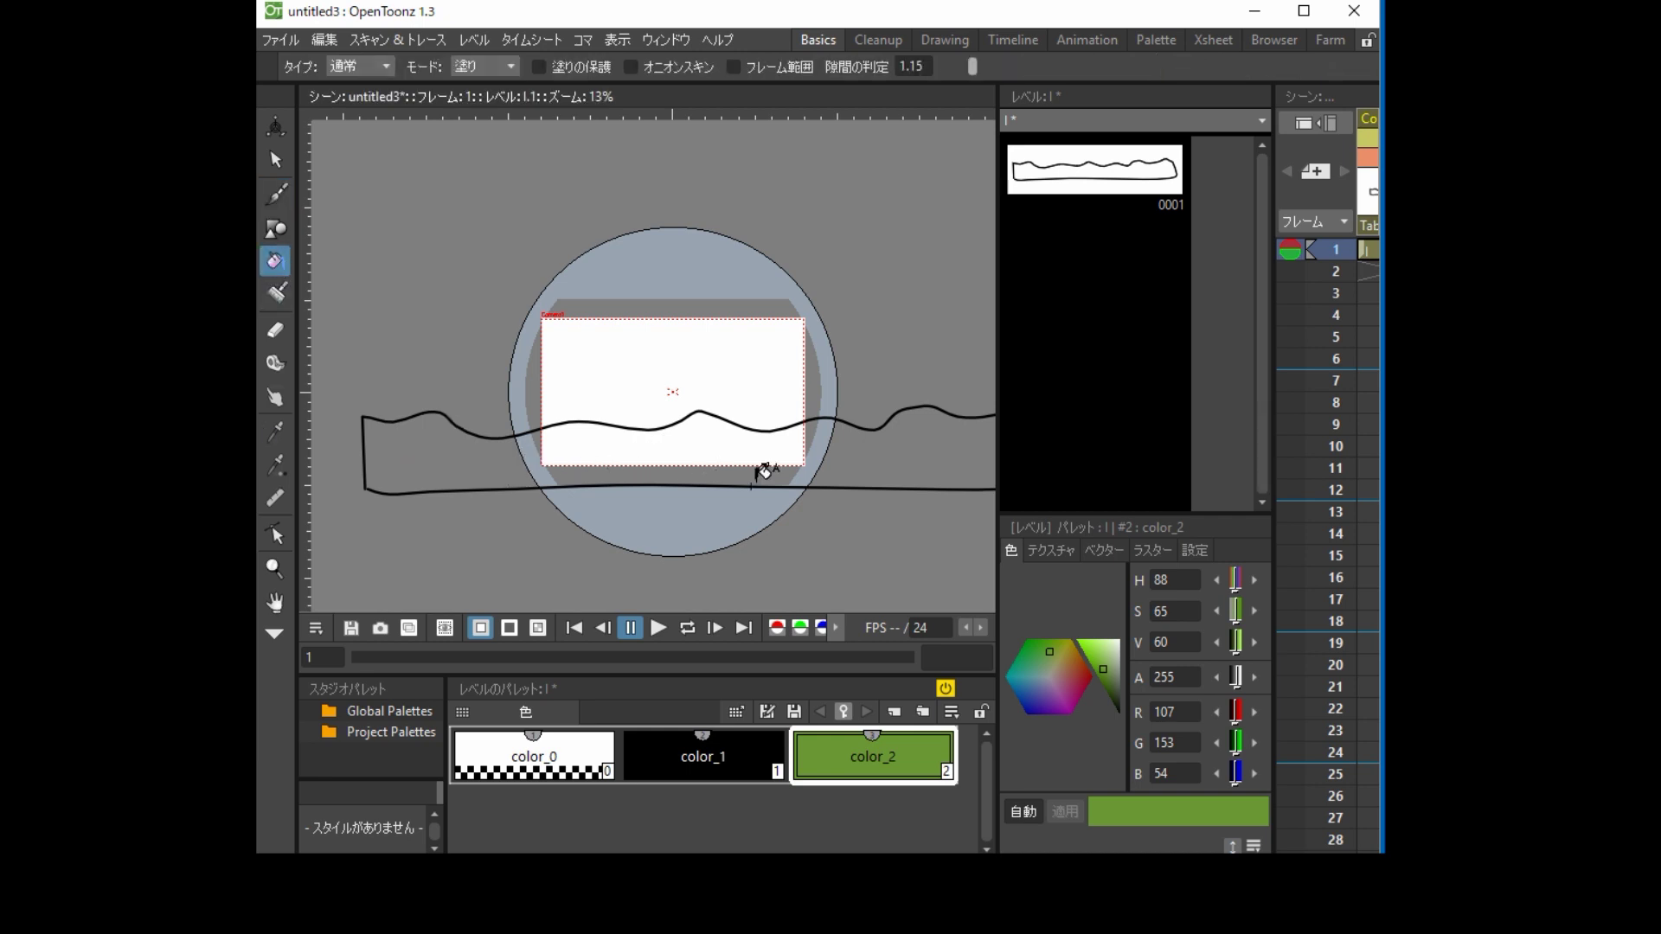
scroll(755, 458, down, 1)
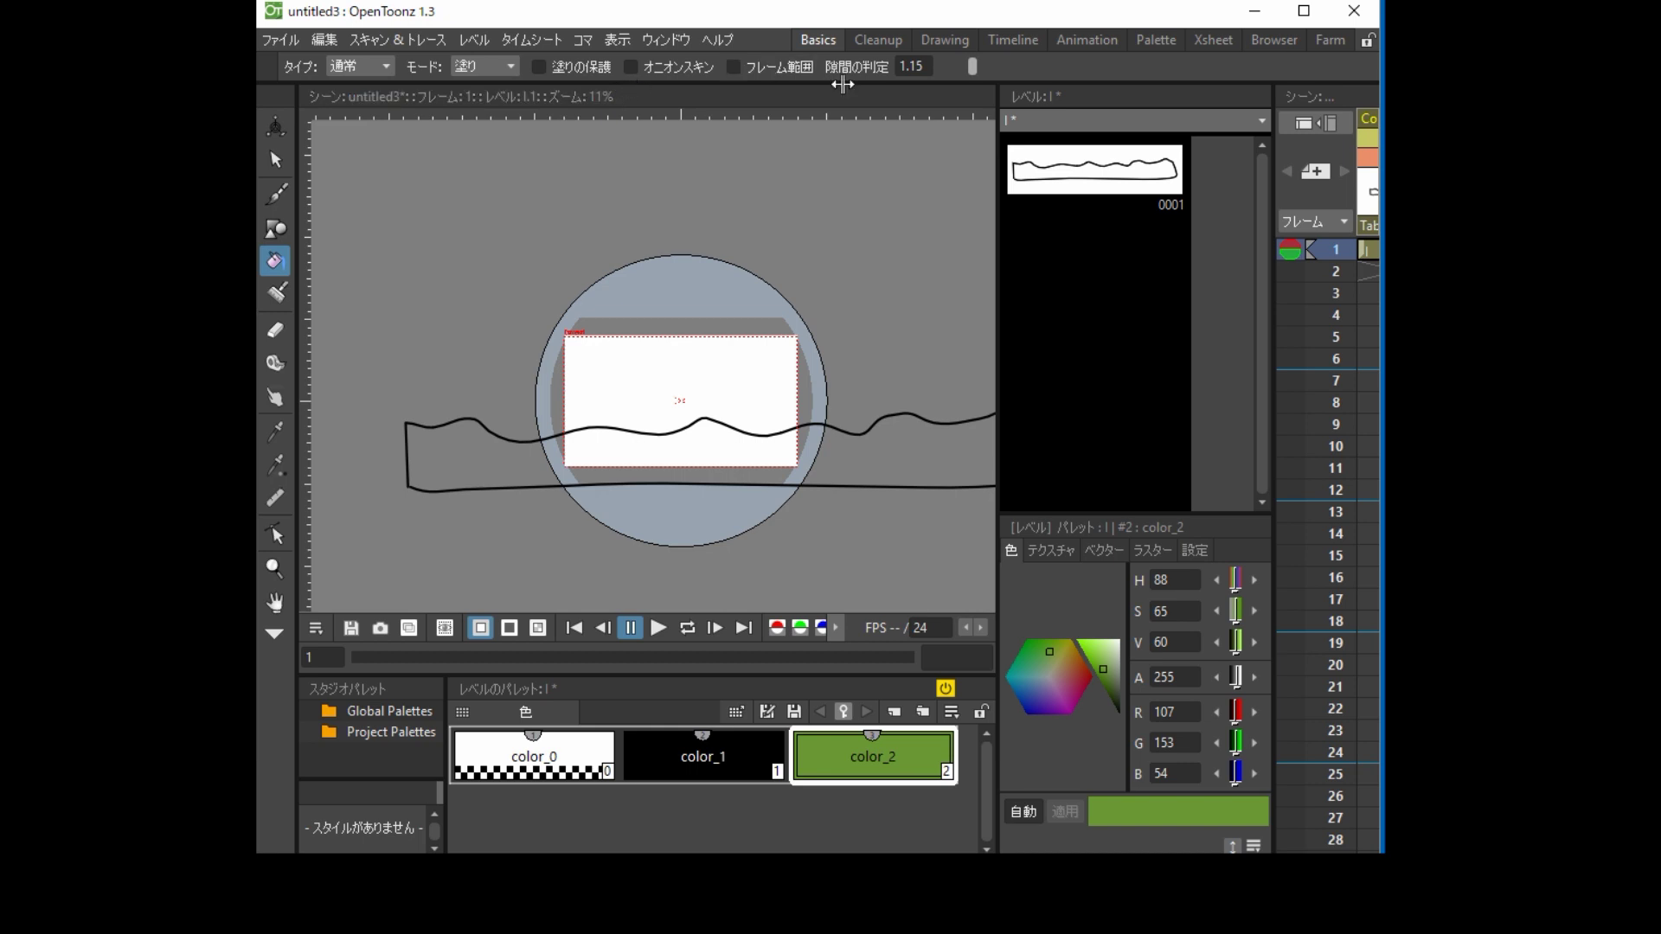
click(924, 67)
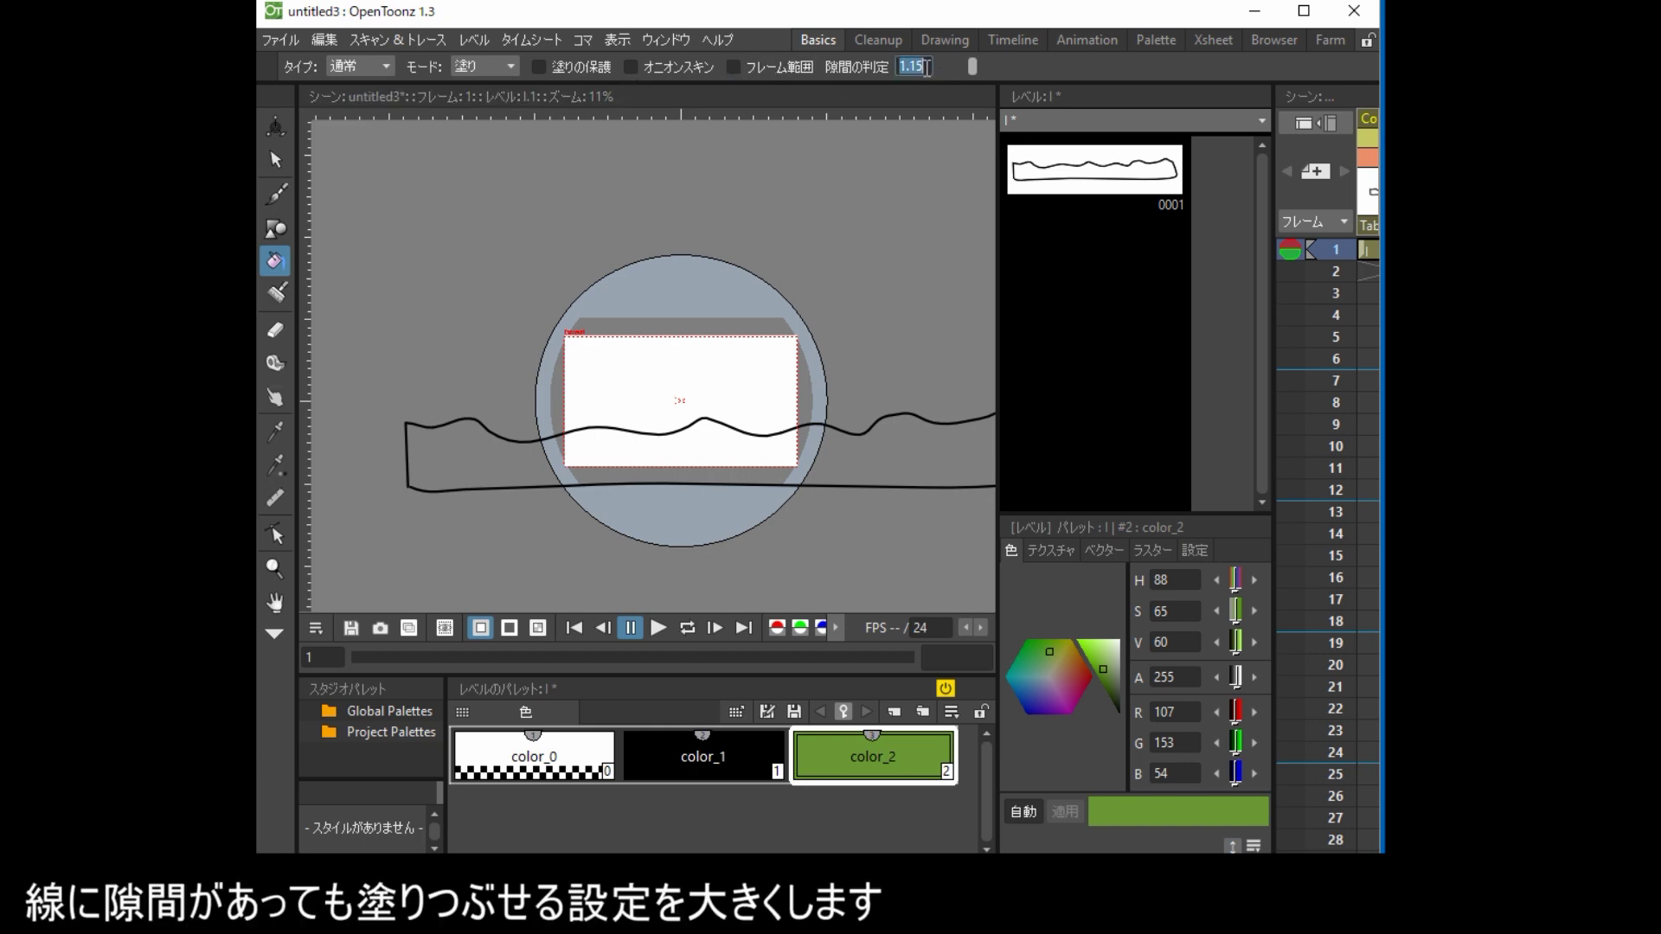
text(10)
key(Return)
click(683, 450)
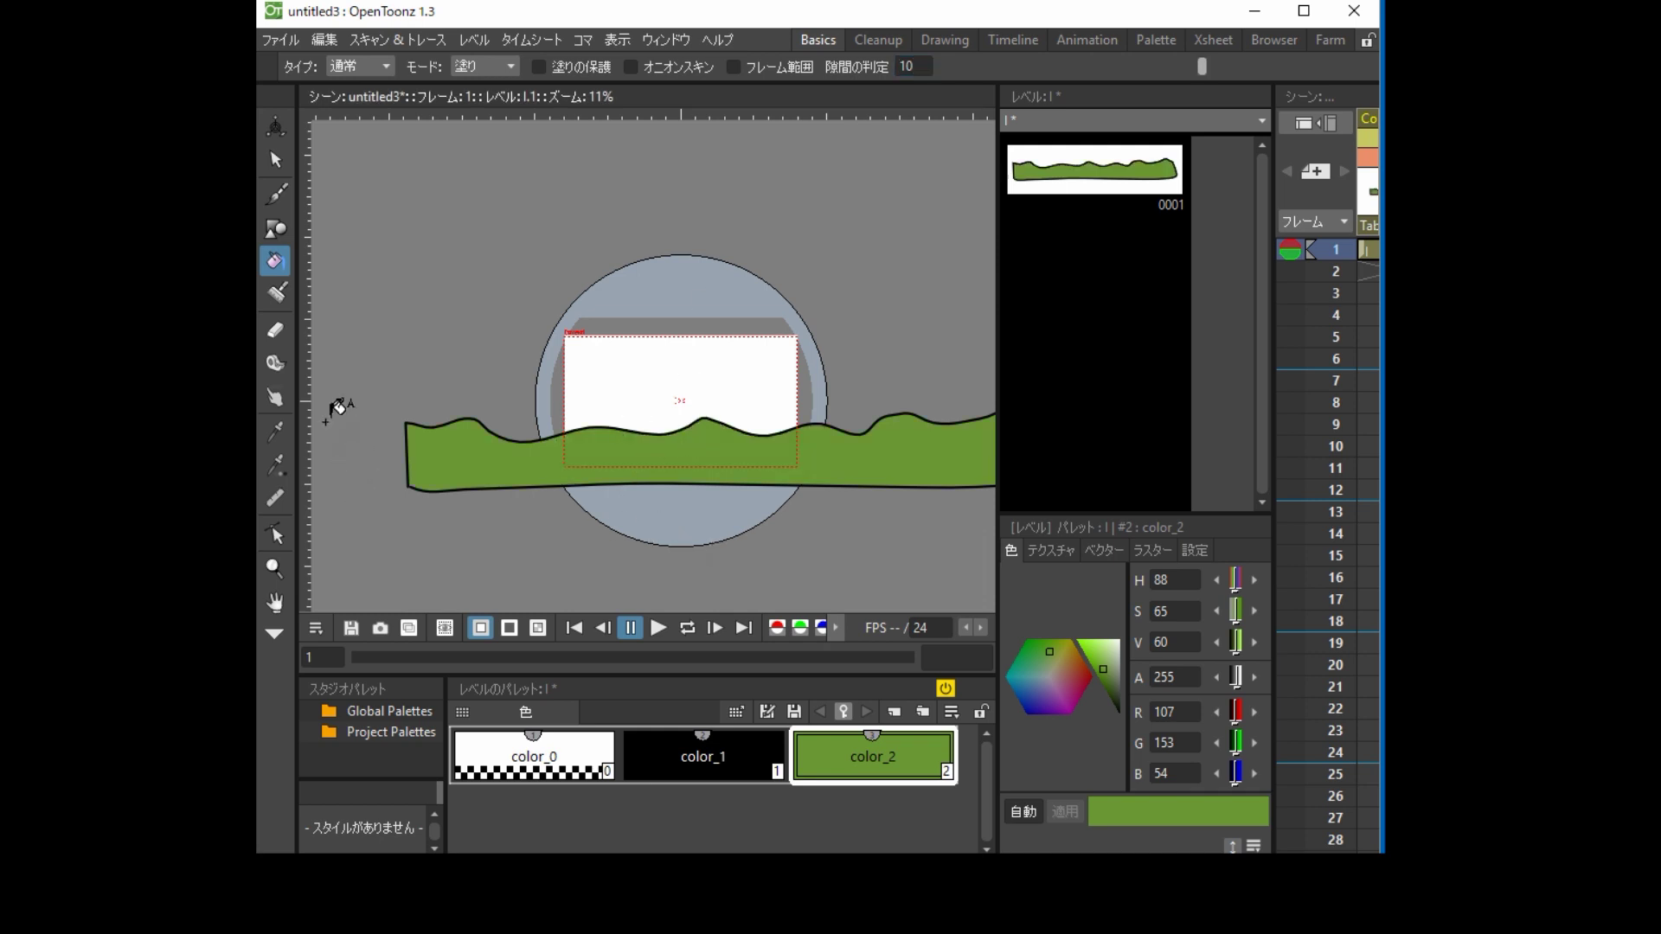
Draw five closed cloud outlines above the ground with the Brush, using the black color_1 style
click(700, 754)
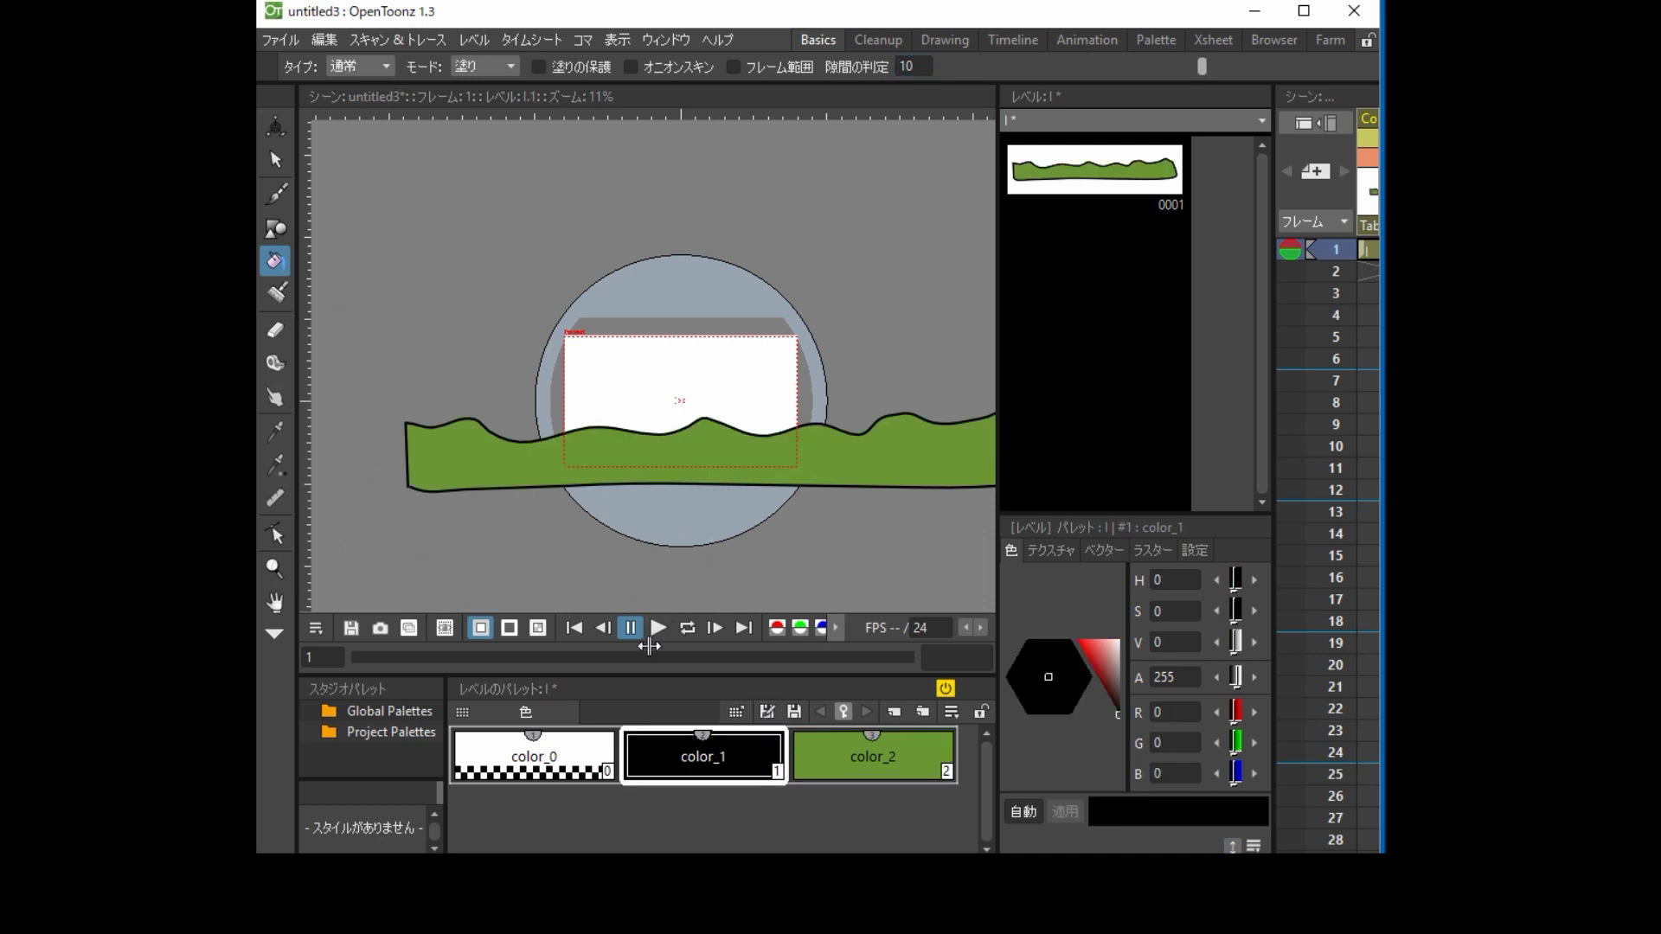
click(277, 197)
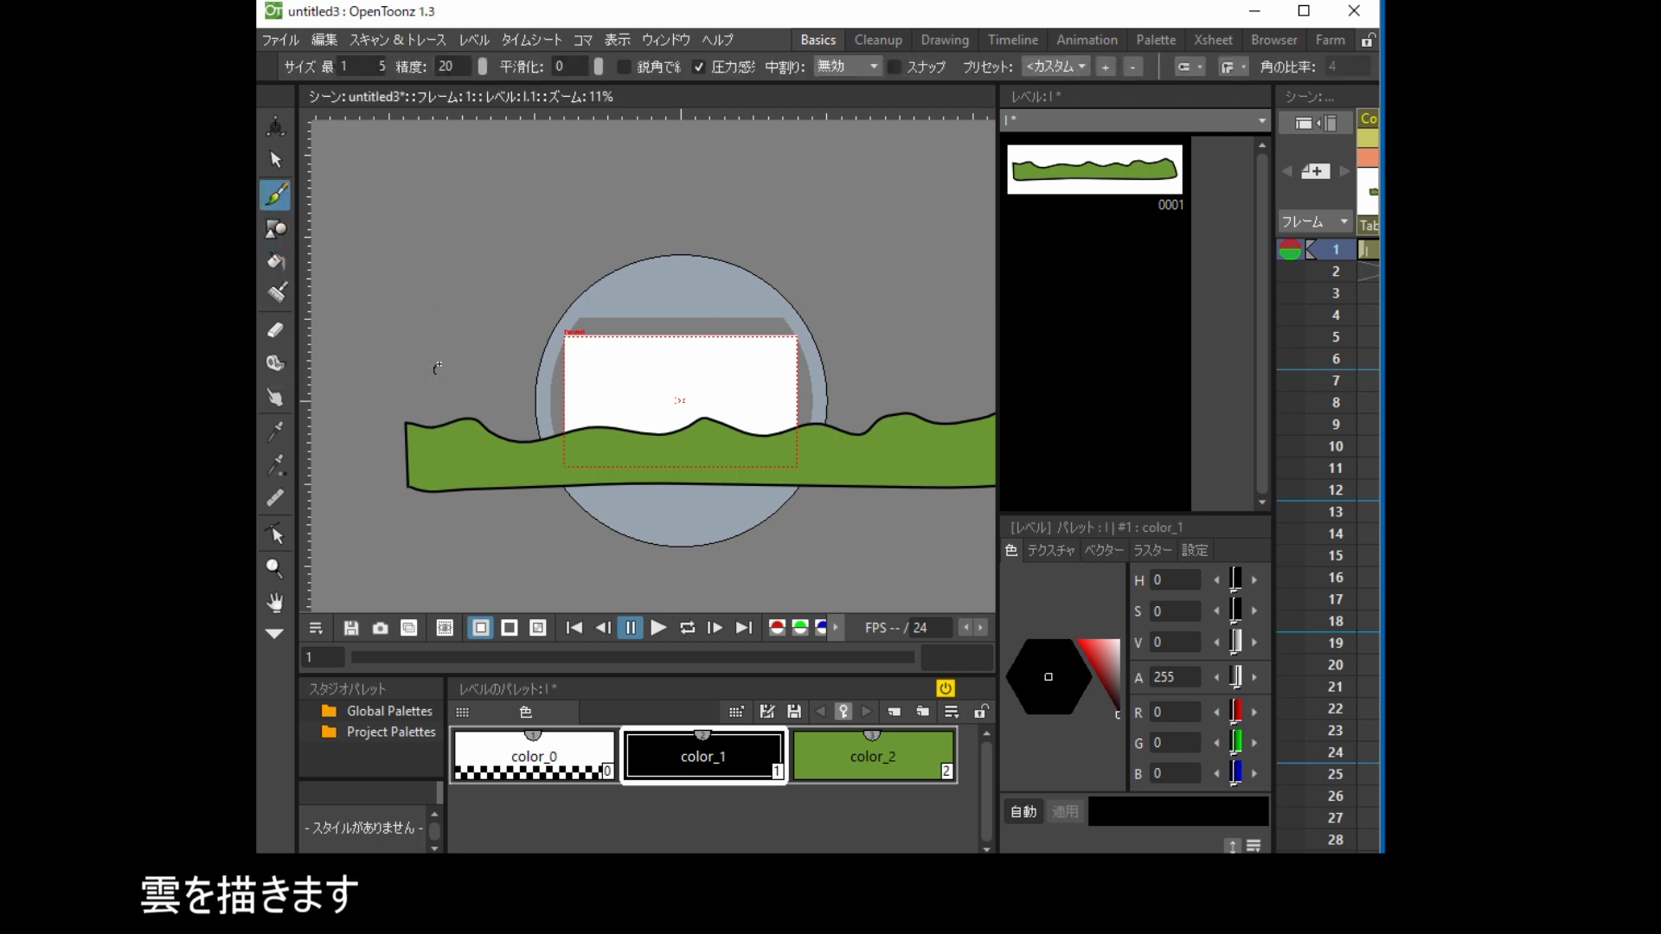
mouse_move(437, 368)
mouse_down()
mouse_move(538, 359)
mouse_move(520, 379)
mouse_move(436, 371)
mouse_up()
mouse_move(656, 391)
mouse_down()
mouse_move(558, 389)
mouse_move(686, 372)
mouse_move(656, 390)
mouse_up()
scroll(813, 384, down, 2)
drag(762, 384, 677, 421)
mouse_move(801, 418)
mouse_down()
mouse_move(896, 377)
mouse_move(899, 398)
mouse_move(806, 422)
mouse_move(754, 379)
mouse_move(803, 361)
mouse_move(822, 377)
mouse_move(770, 382)
mouse_up()
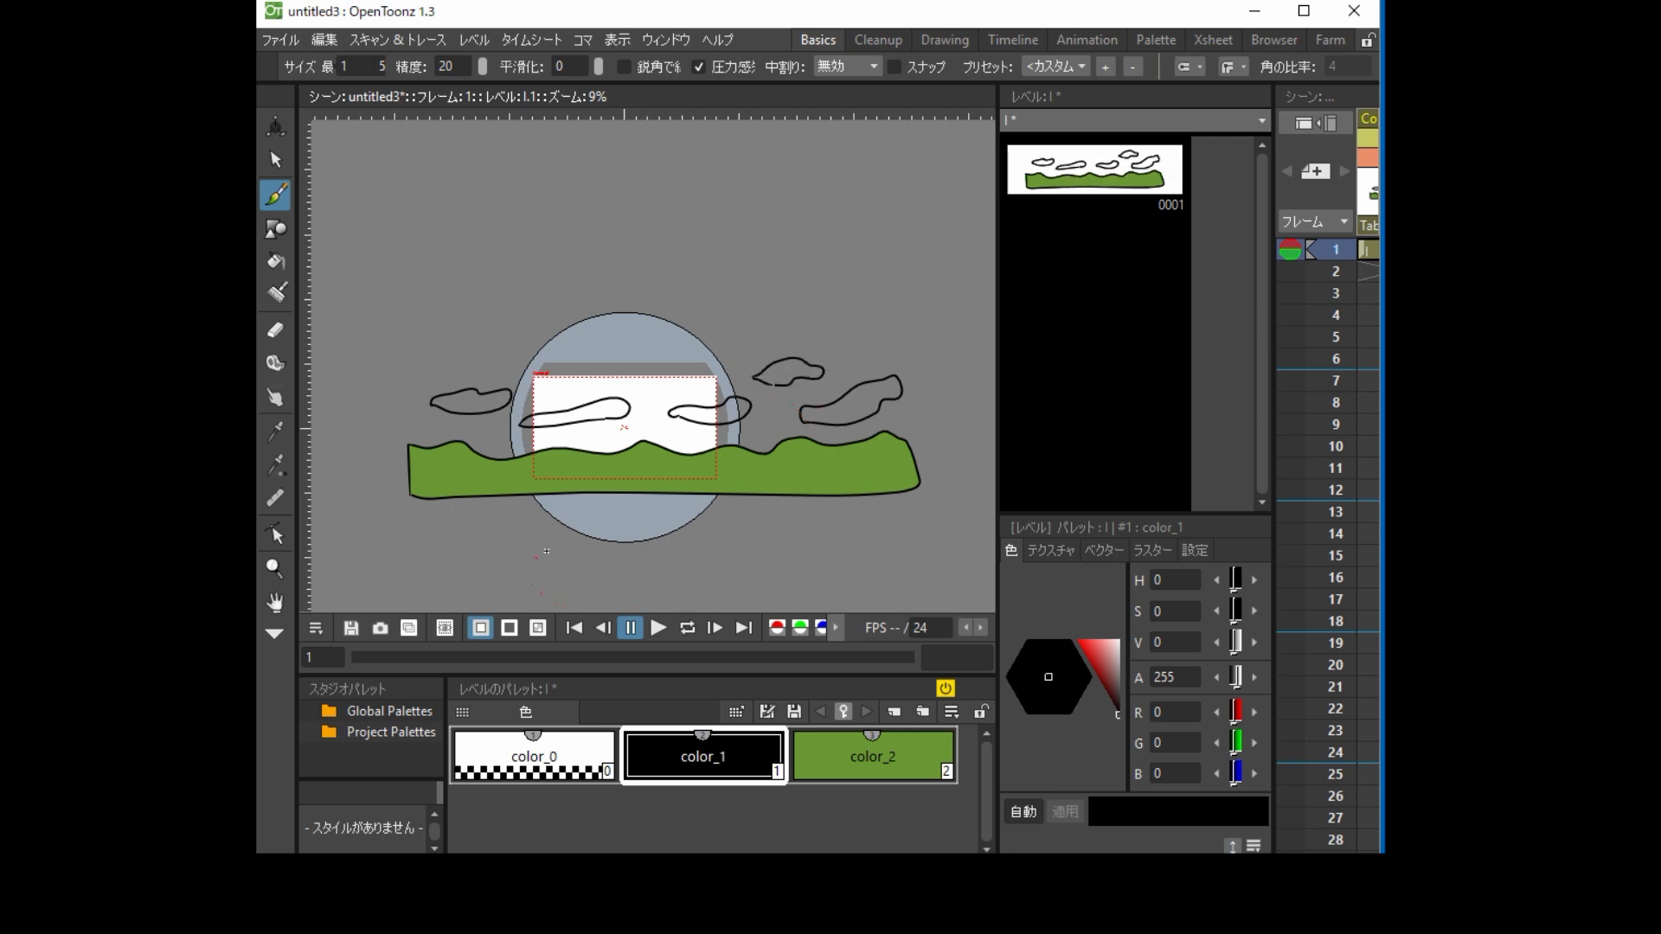
Activate the Fill tool with color_0 and a gap tolerance of 10
click(535, 768)
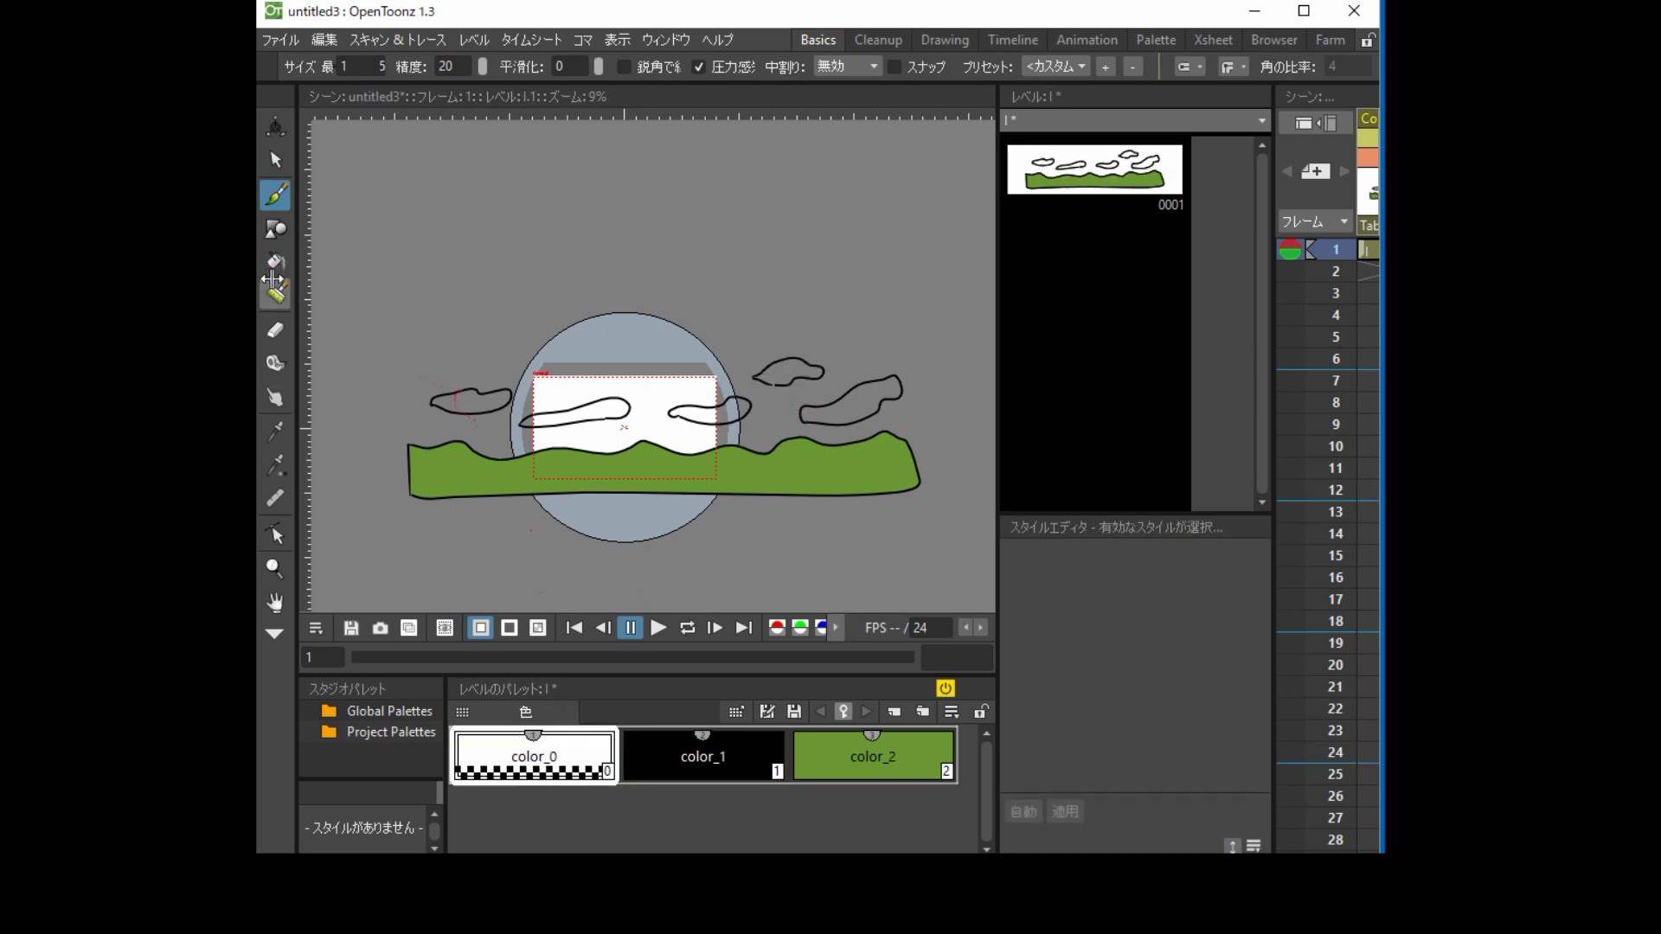
click(274, 262)
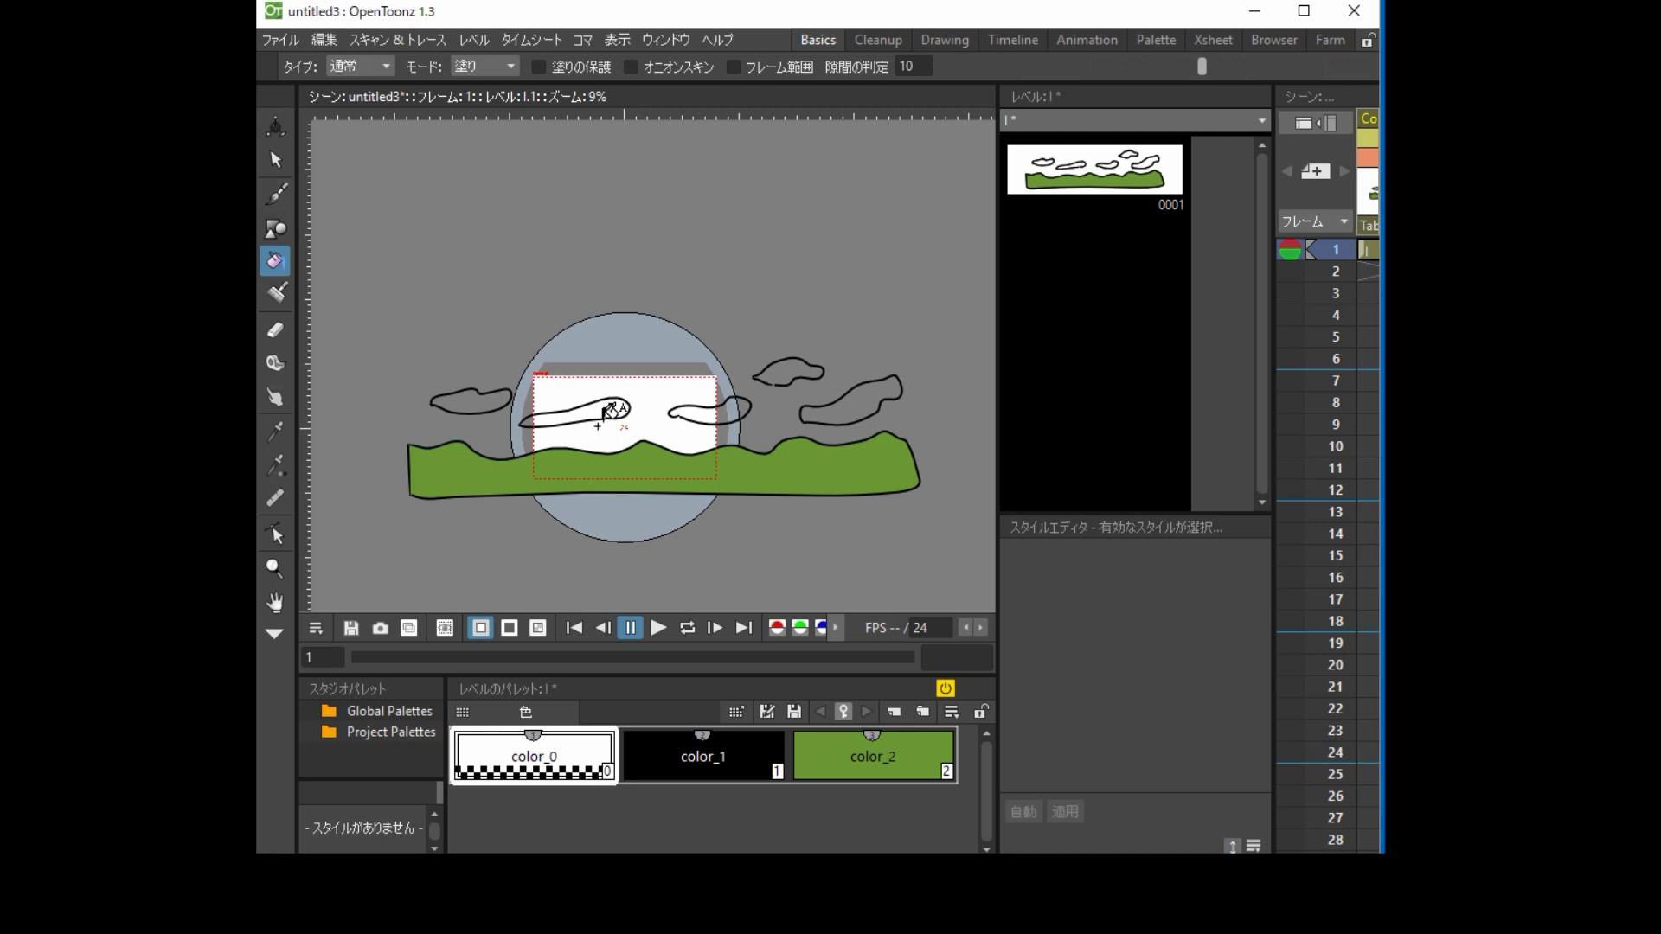
click(915, 66)
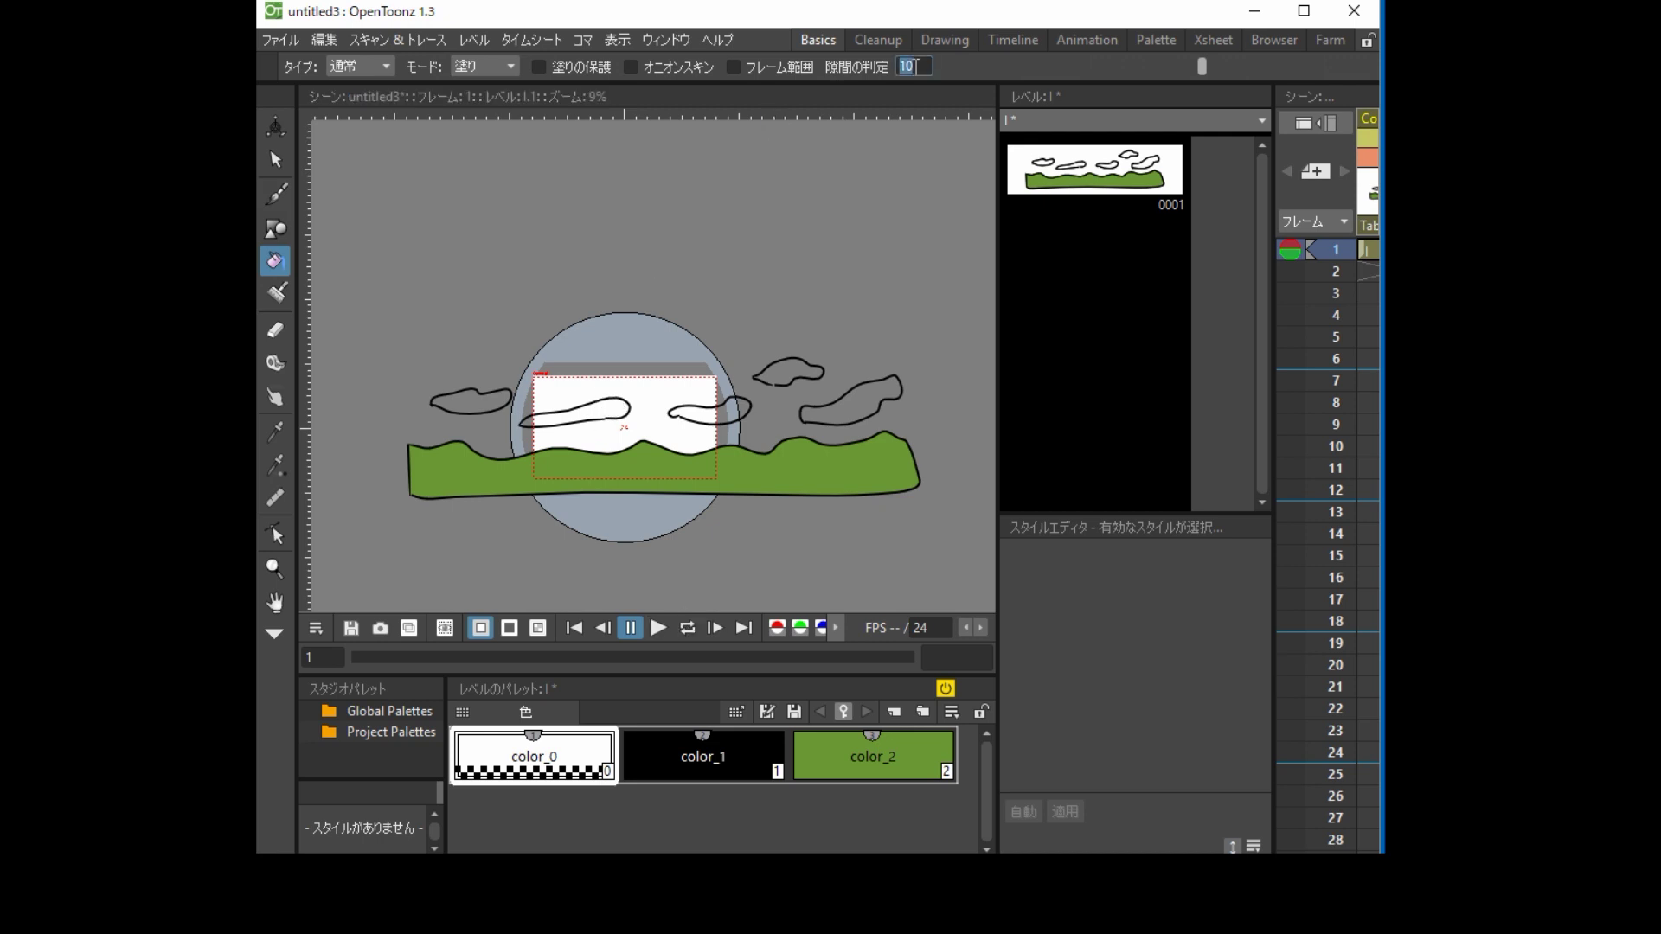
text(10)
key(Return)
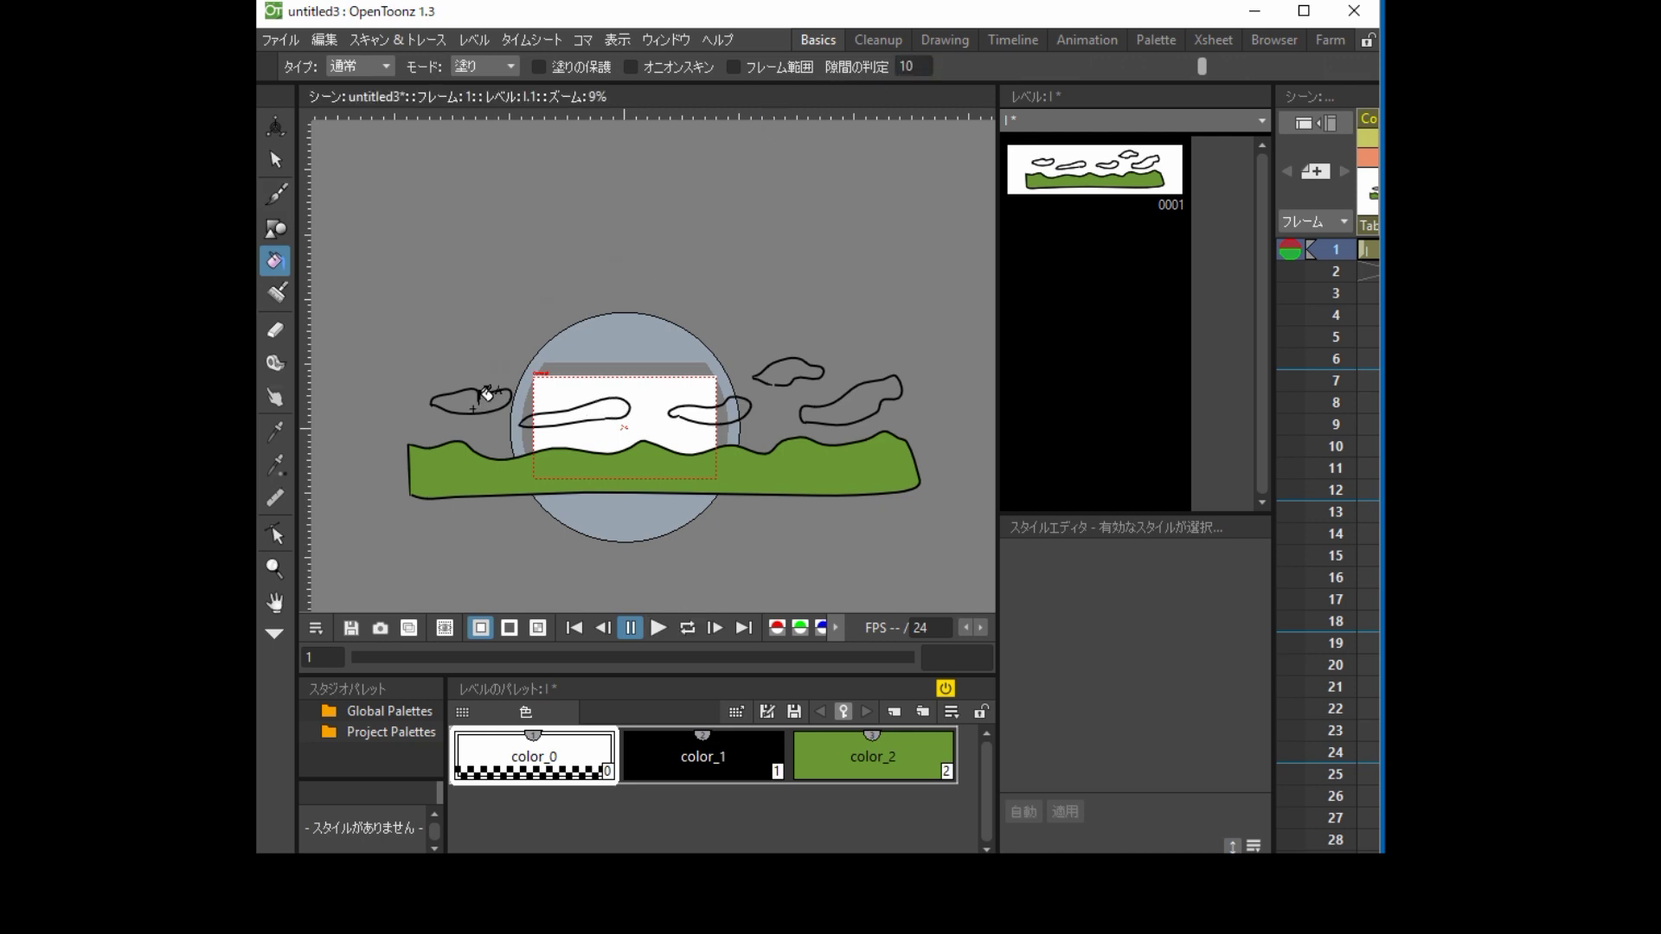
Add a new style to the level palette and make it near-white (R 253, G 255, B 250)
click(888, 757)
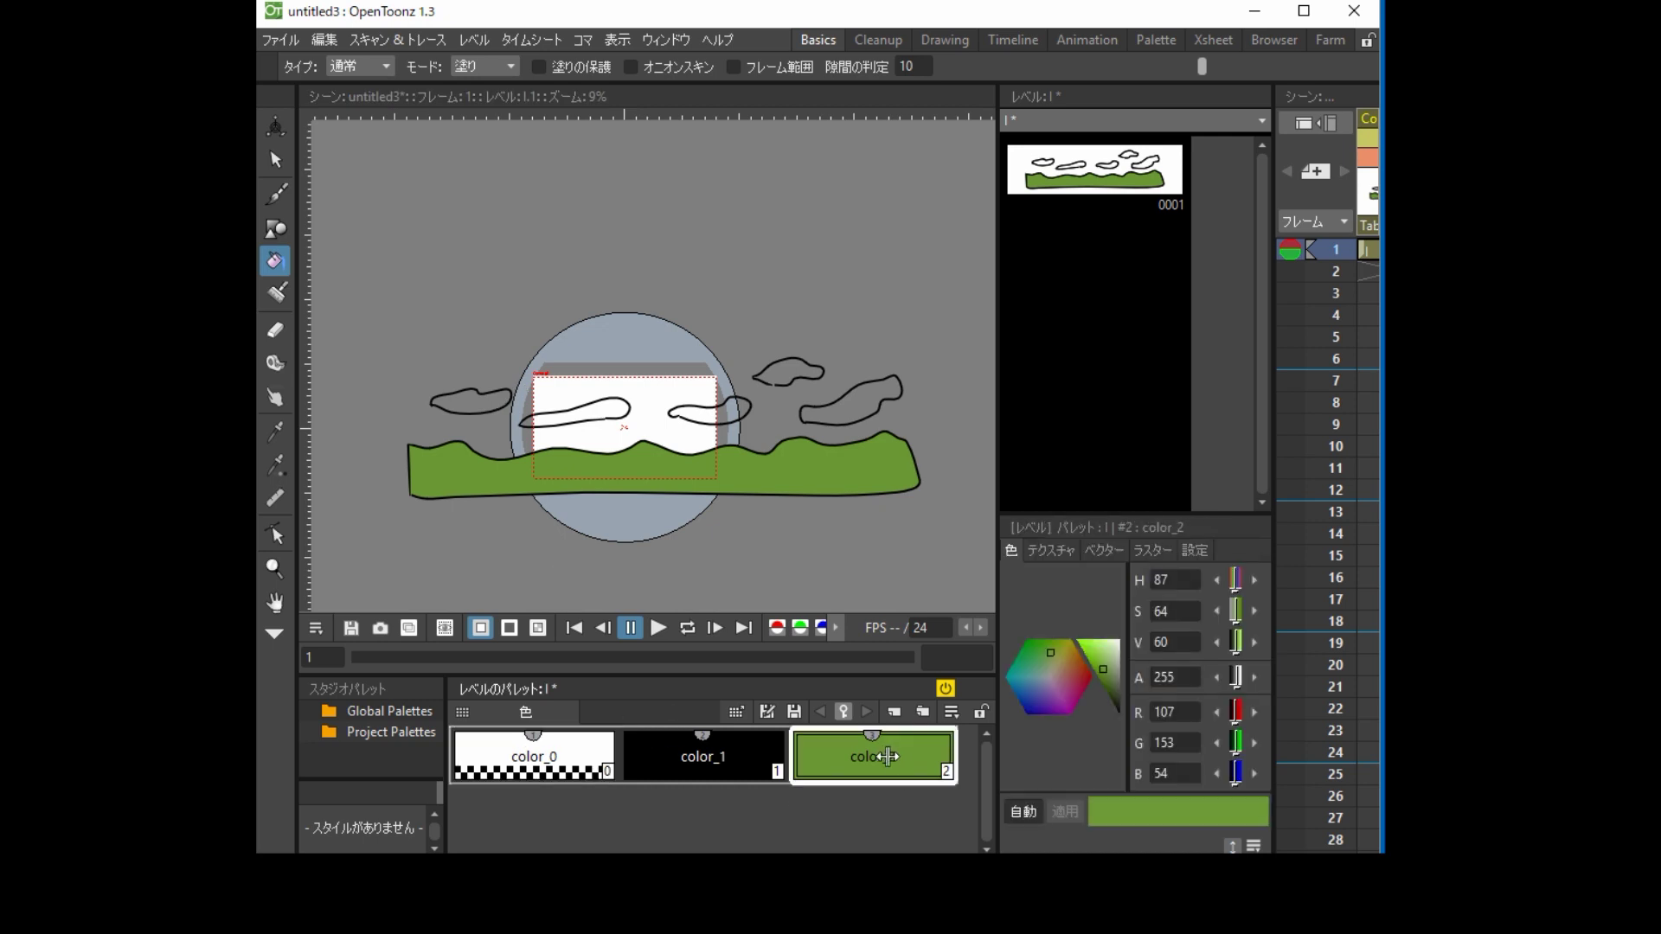
click(893, 713)
drag(1108, 657, 1119, 638)
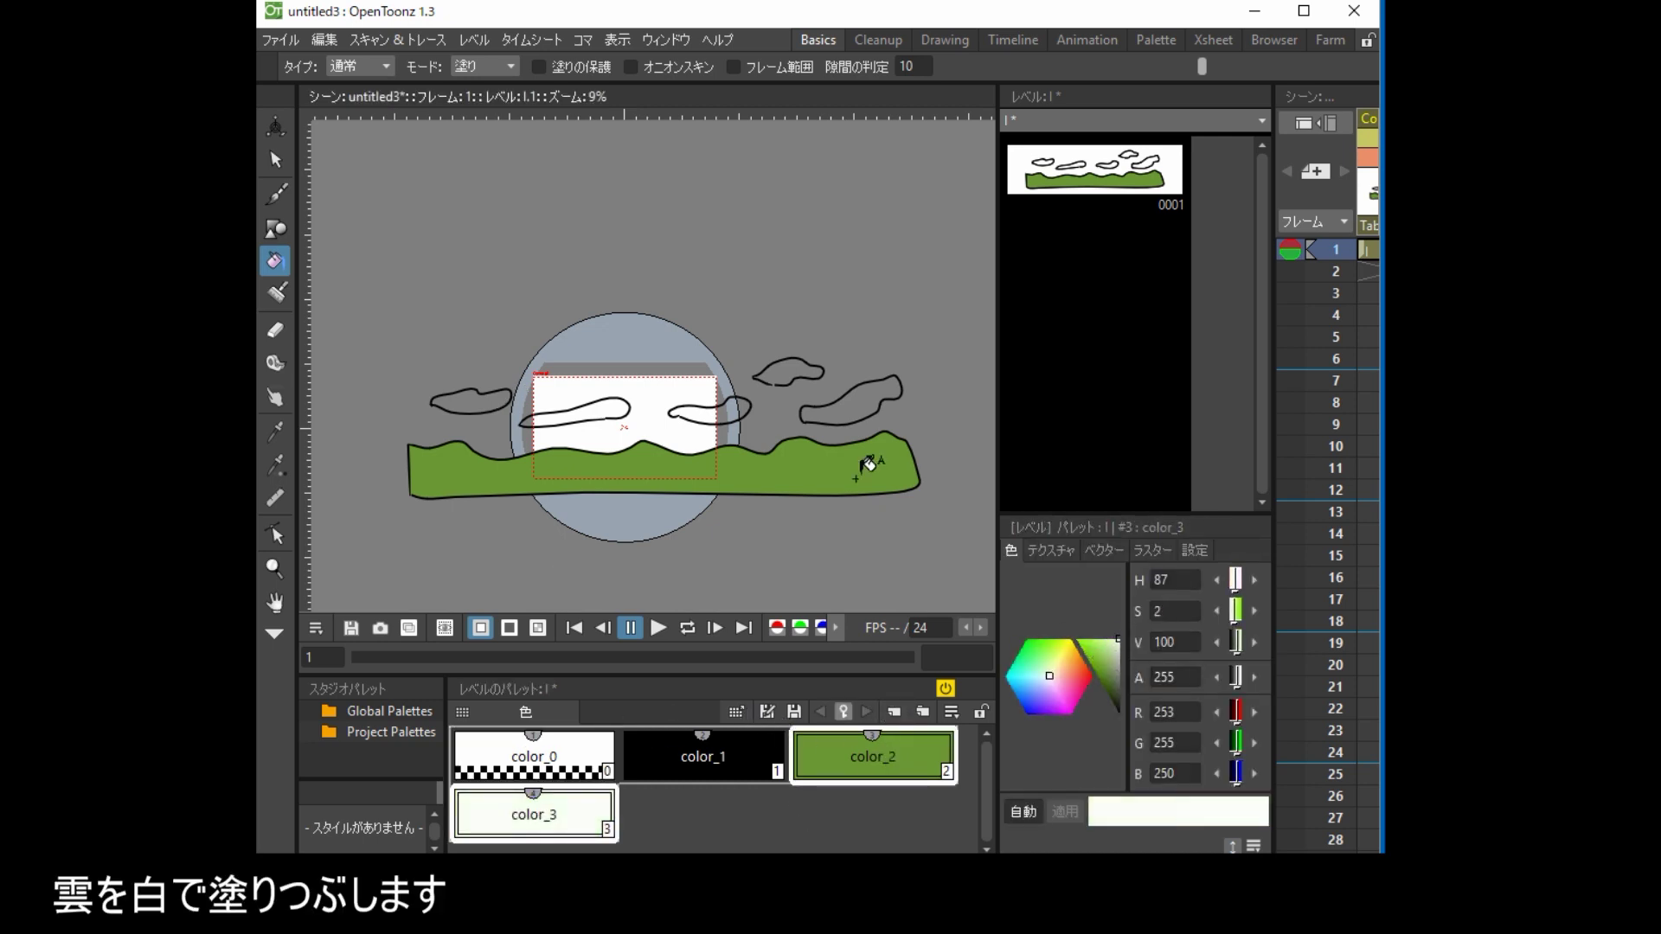
Fill the five clouds with the near-white style
click(789, 371)
click(852, 402)
click(727, 409)
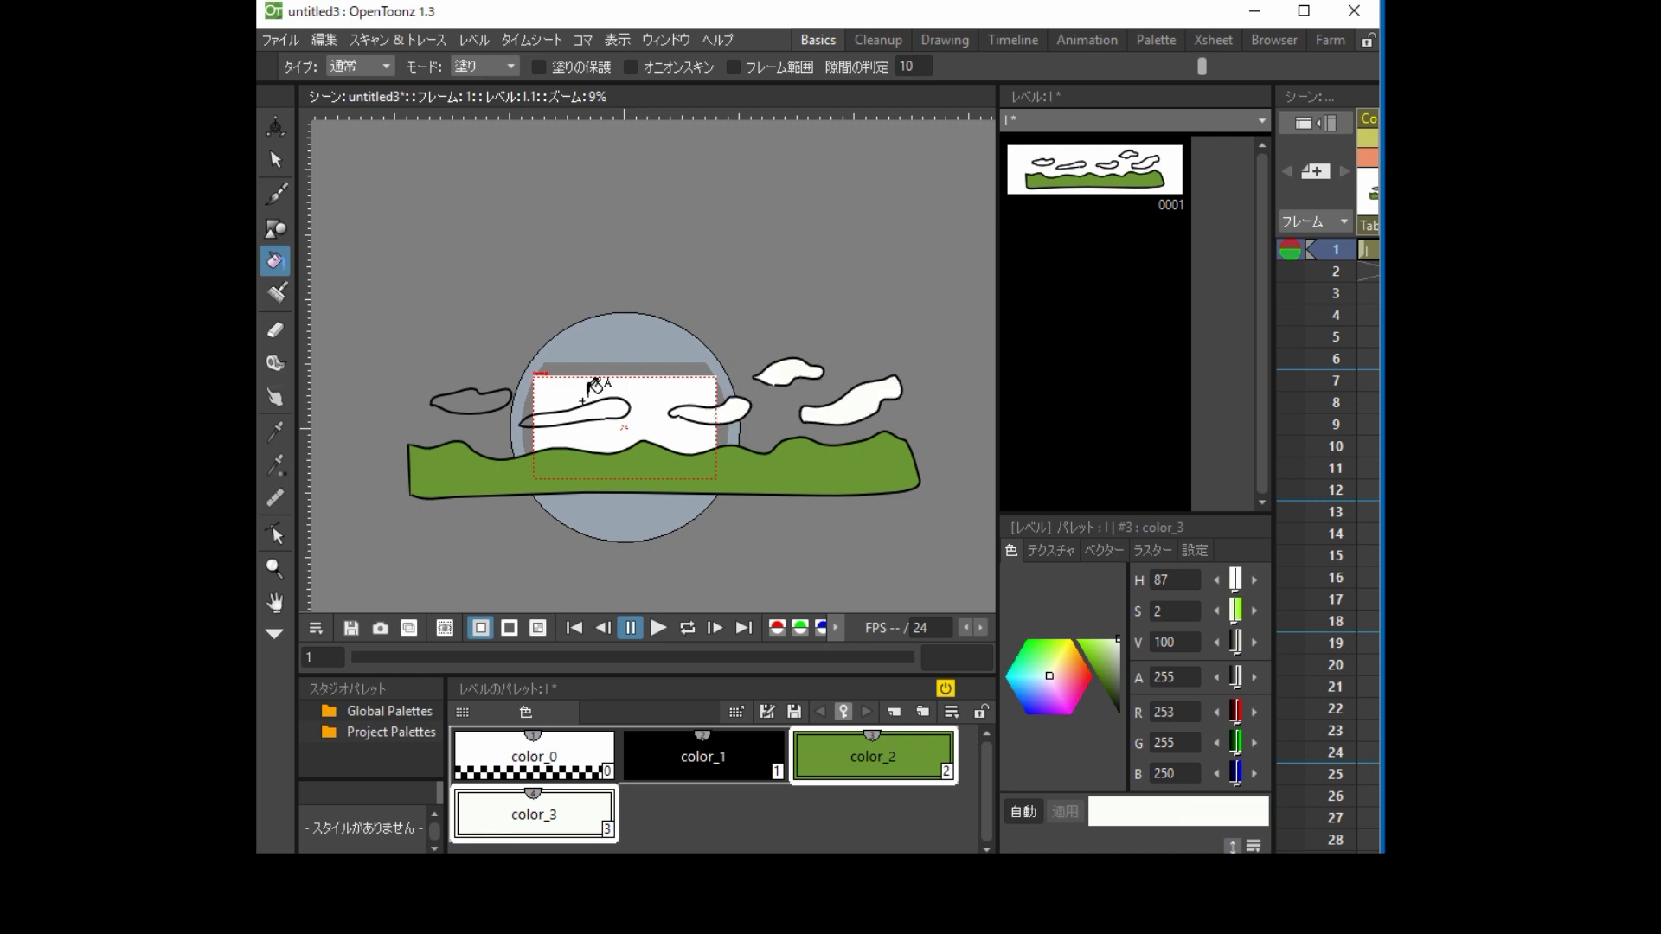
click(582, 403)
click(470, 405)
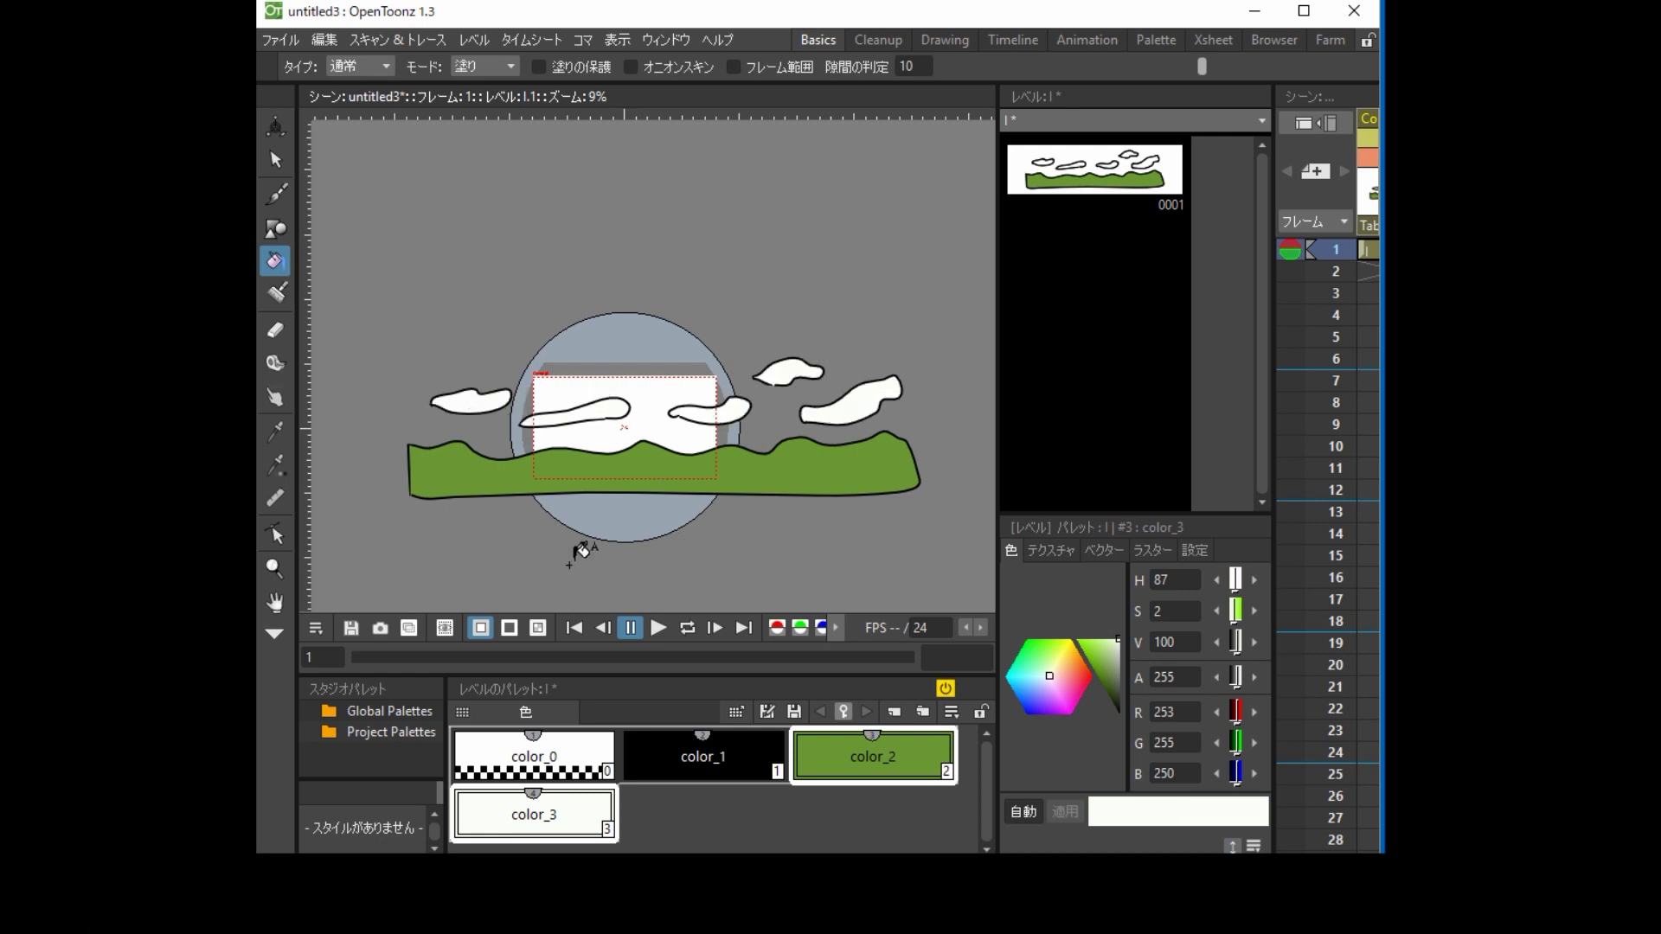
Draw a sky outline around the clouds with the Brush in black, joining it to both ends of the ground
click(275, 195)
click(703, 756)
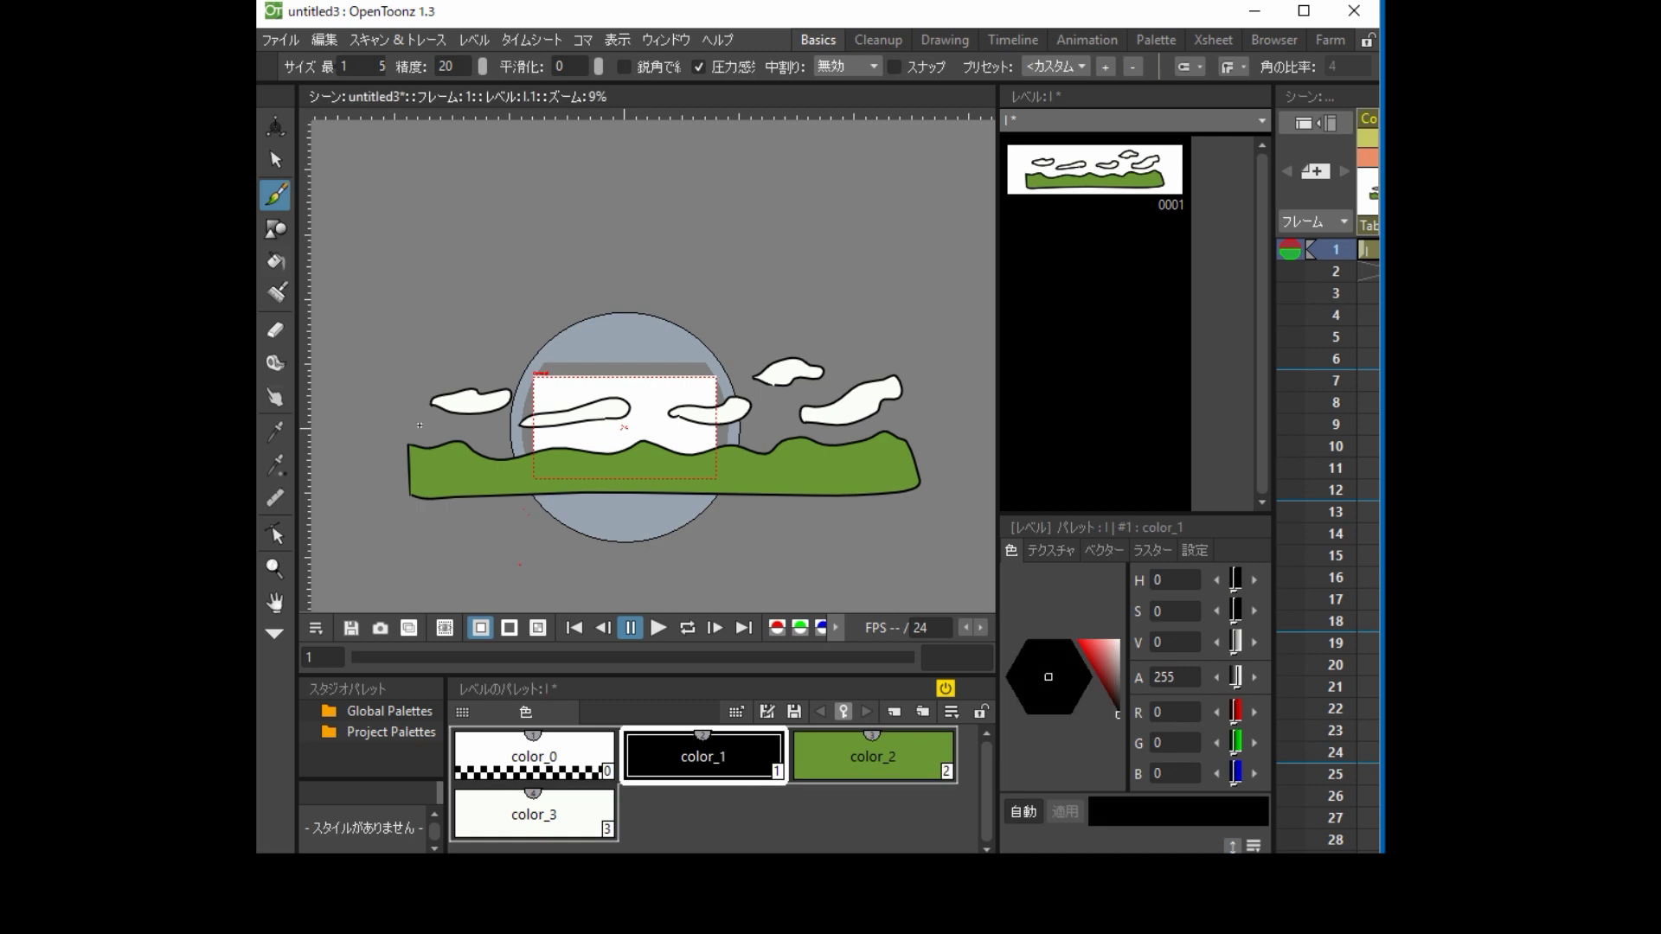
mouse_move(407, 445)
mouse_down()
mouse_move(403, 307)
mouse_move(879, 304)
mouse_move(911, 313)
mouse_move(915, 457)
mouse_up()
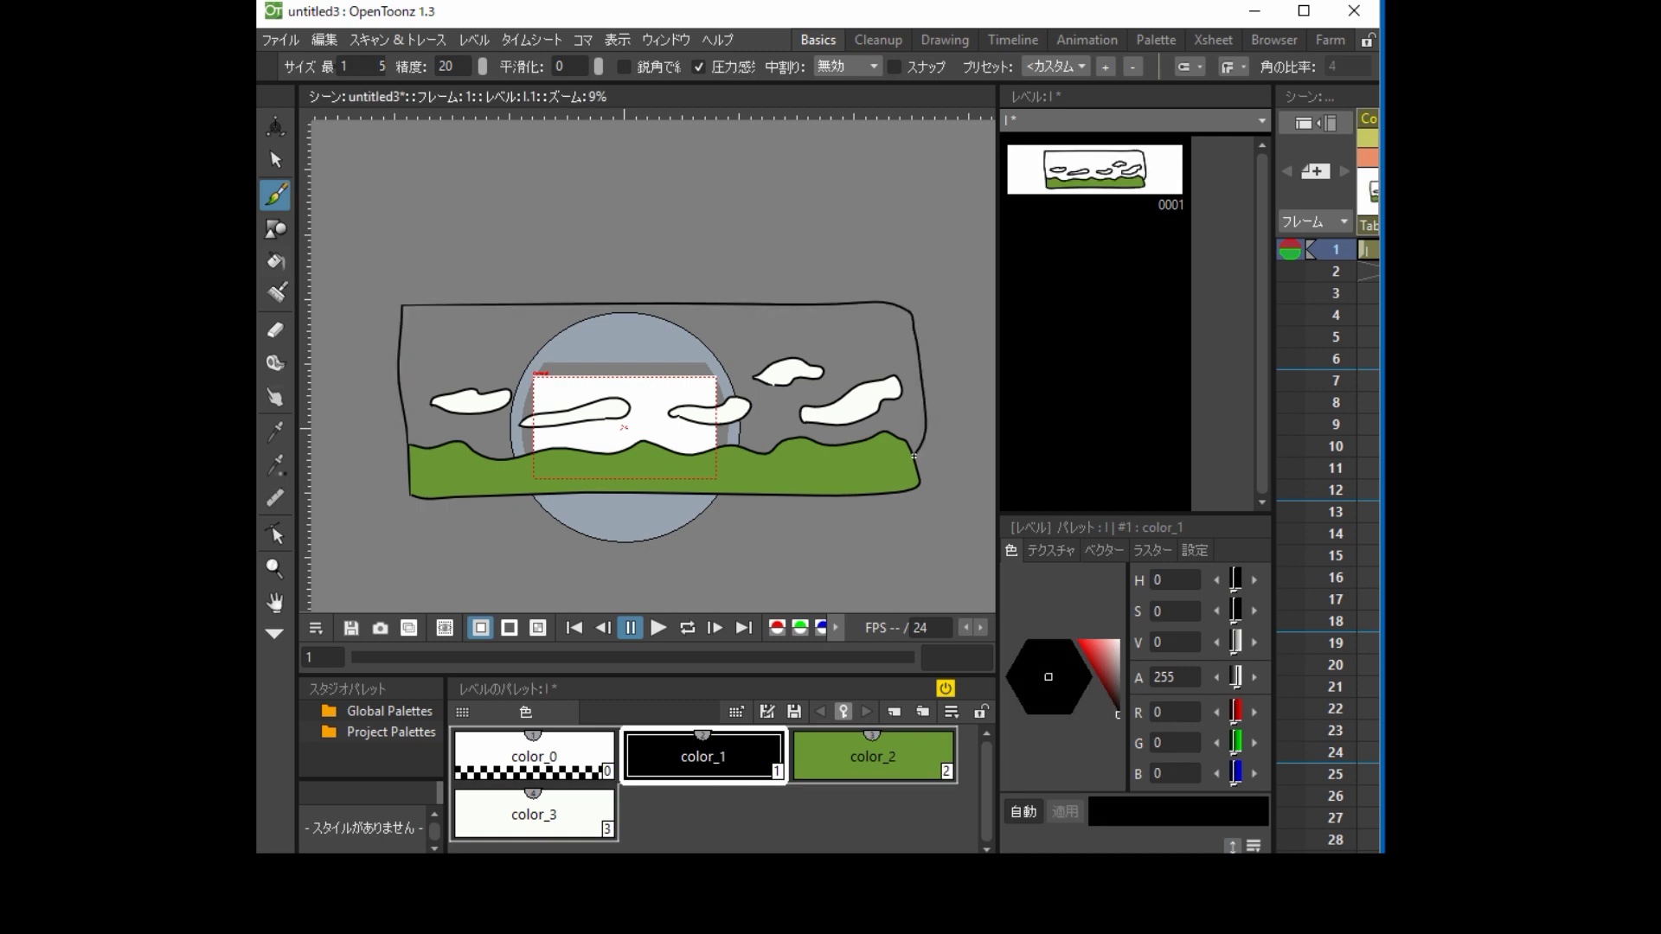
Add a light lavender-blue palette style (R 189, G 185, B 239) and fill the sky area with it
click(900, 714)
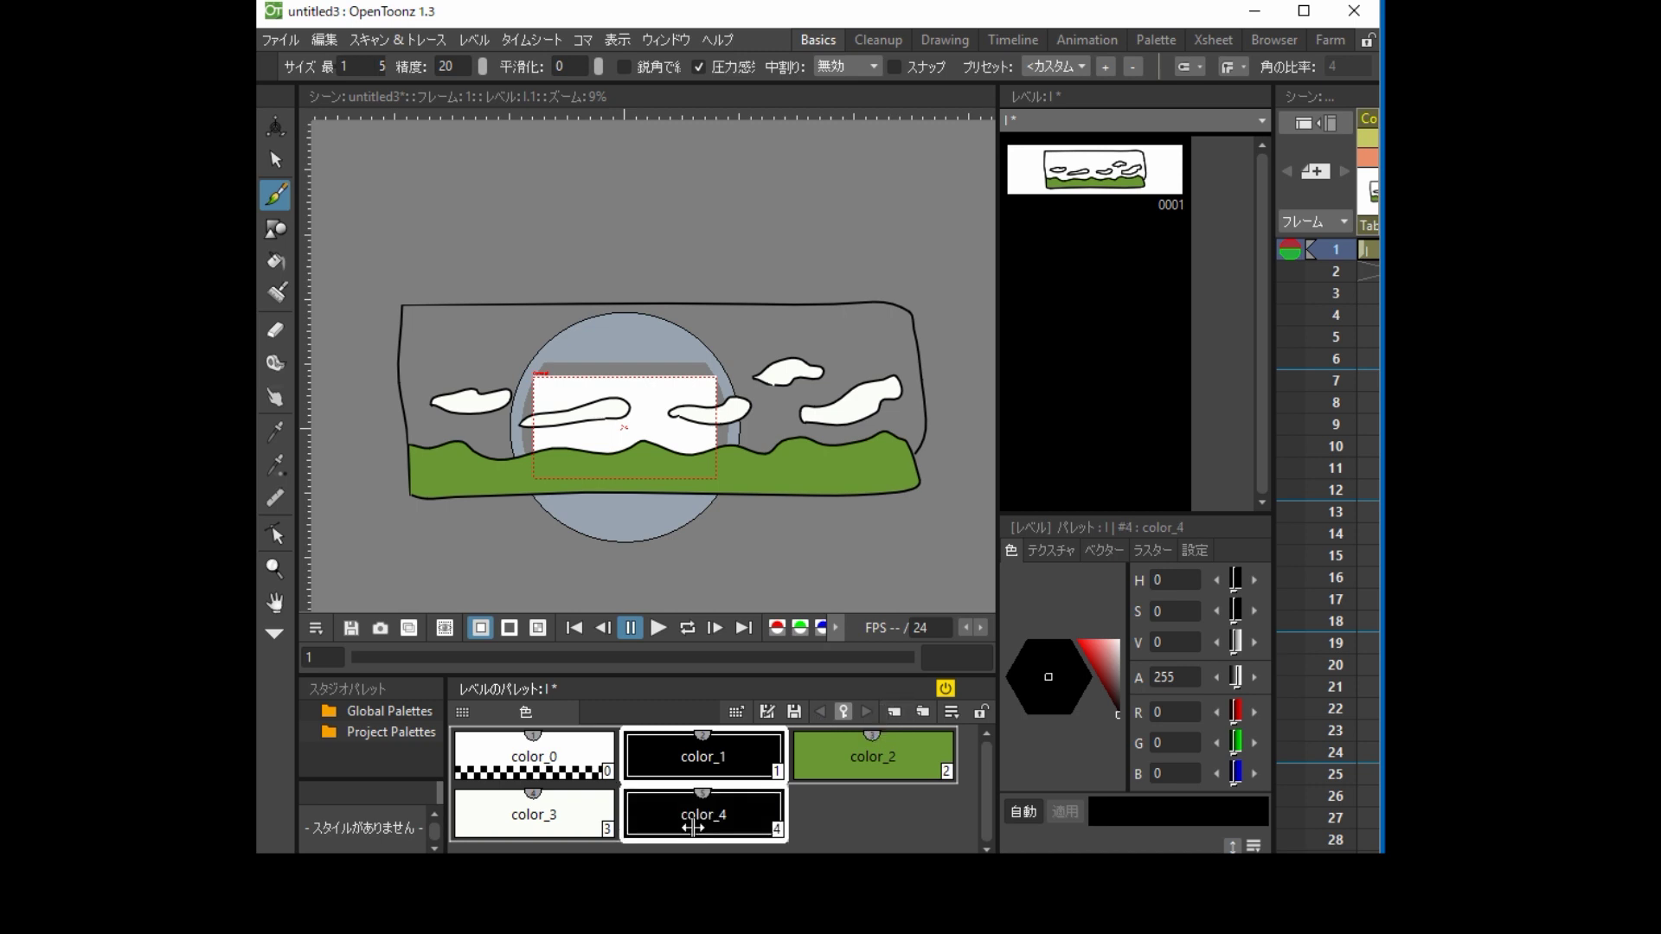
click(1119, 637)
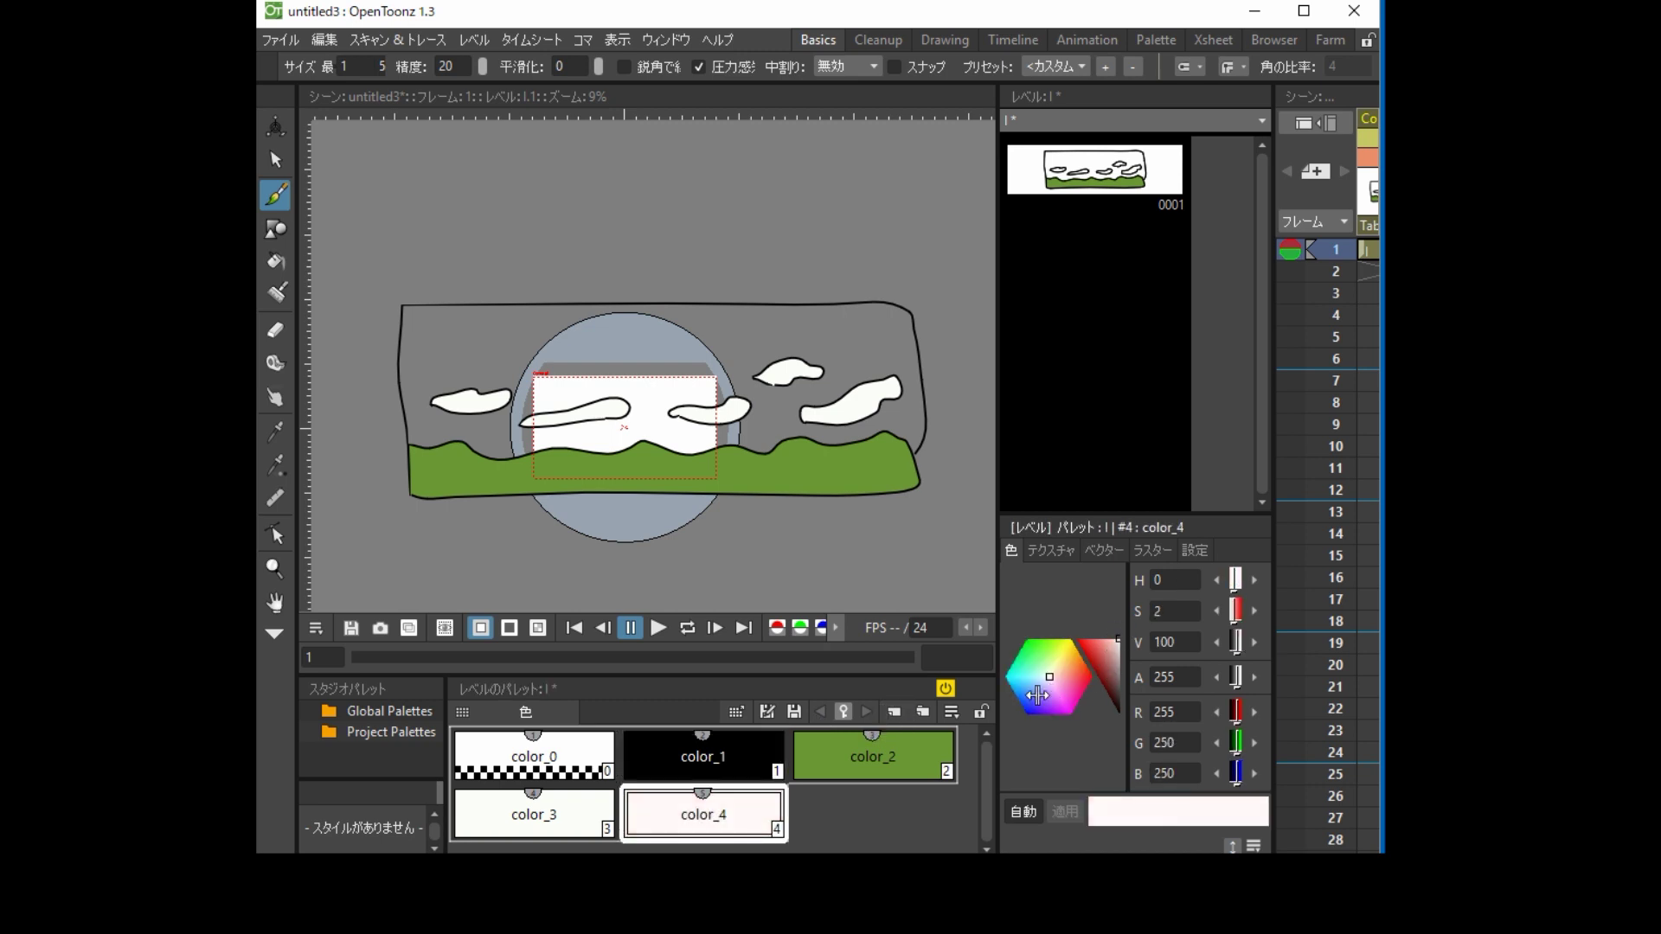
drag(1038, 695, 1033, 713)
click(1116, 645)
mouse_move(1116, 645)
mouse_down()
mouse_move(1110, 661)
mouse_move(1111, 644)
mouse_up()
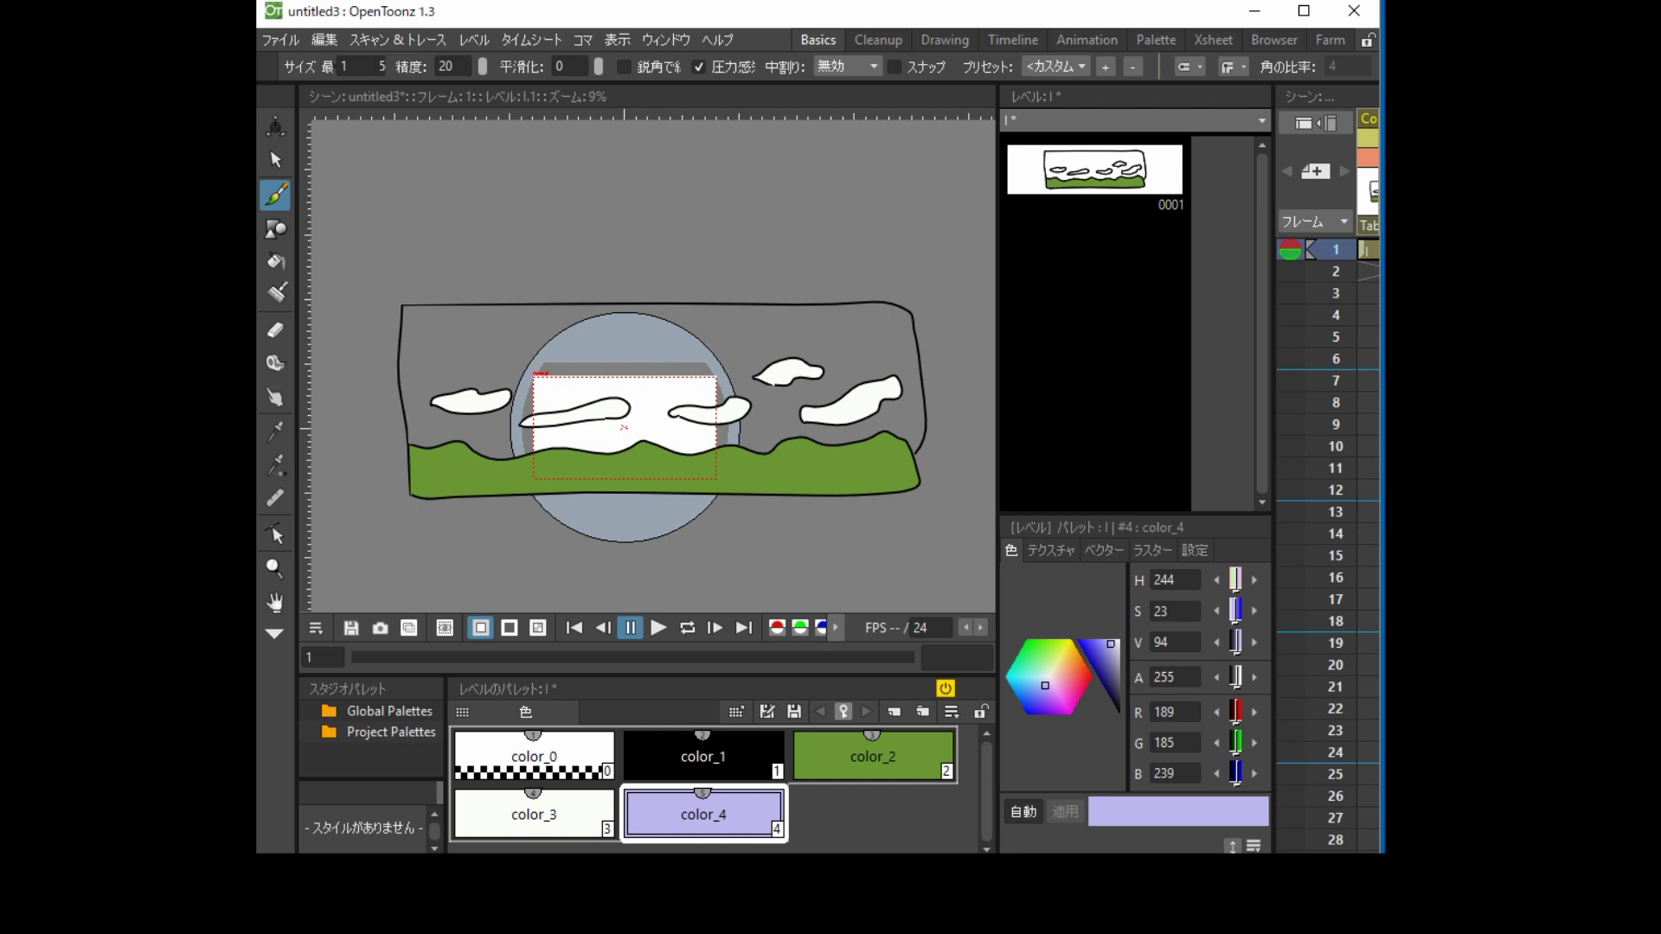
click(275, 260)
click(529, 327)
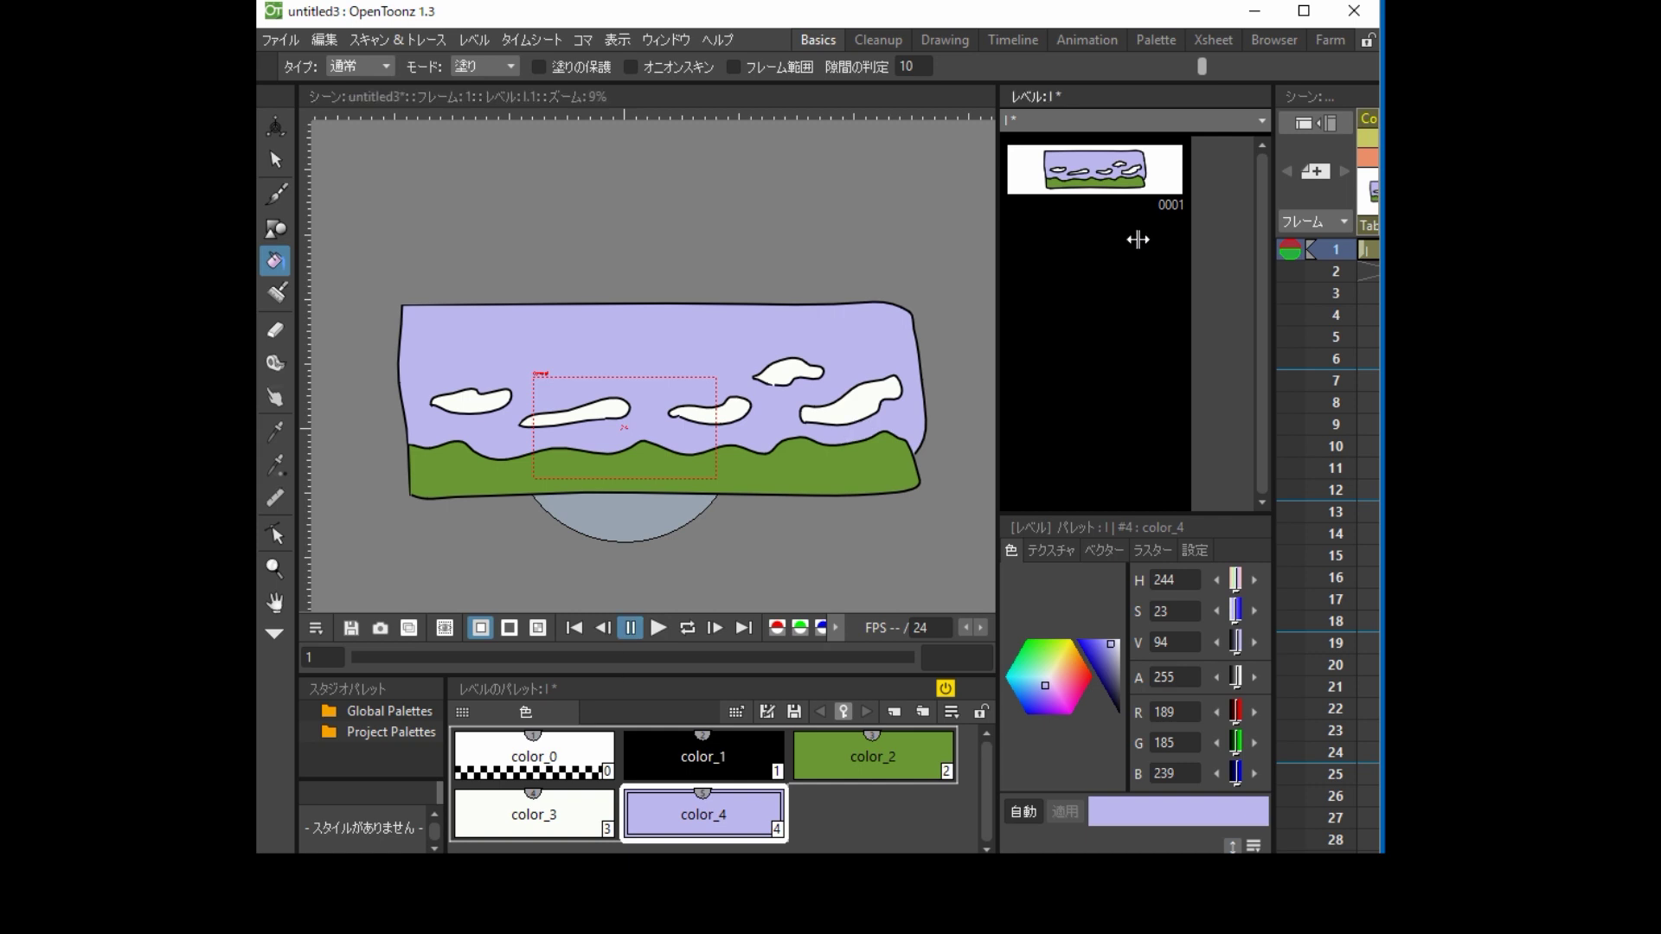
Switch to the Animation workspace and collapse the background column into a sub-xsheet from the stage schematic
click(1081, 39)
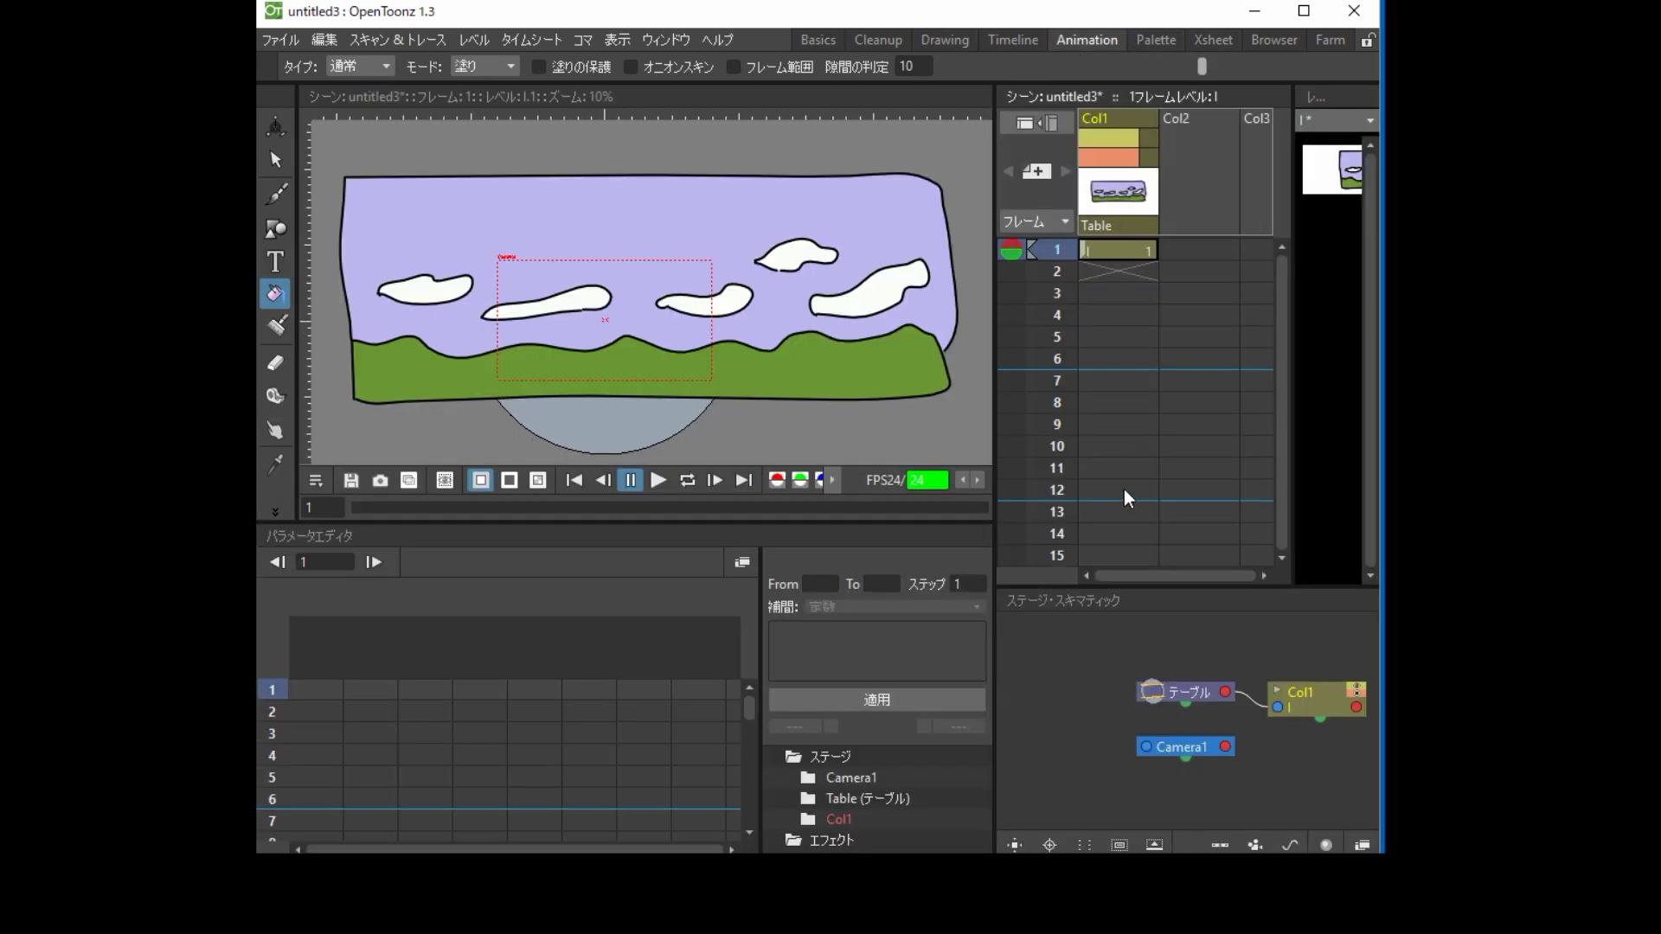
drag(1167, 656, 1097, 656)
click(1230, 697)
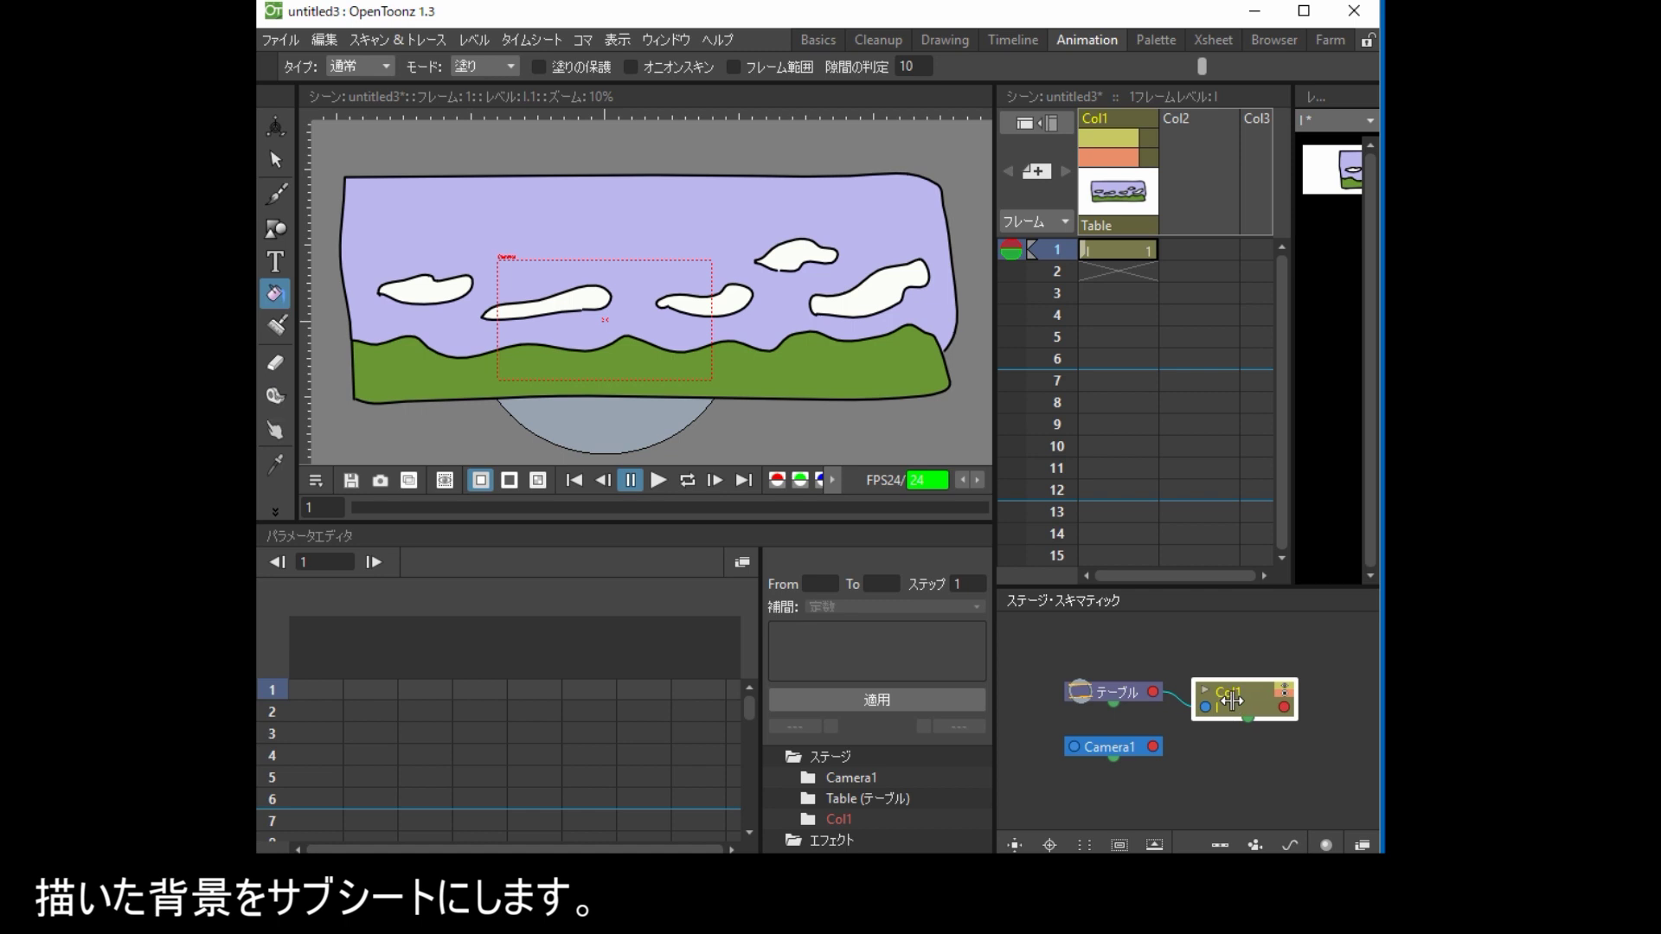
right_click(1232, 705)
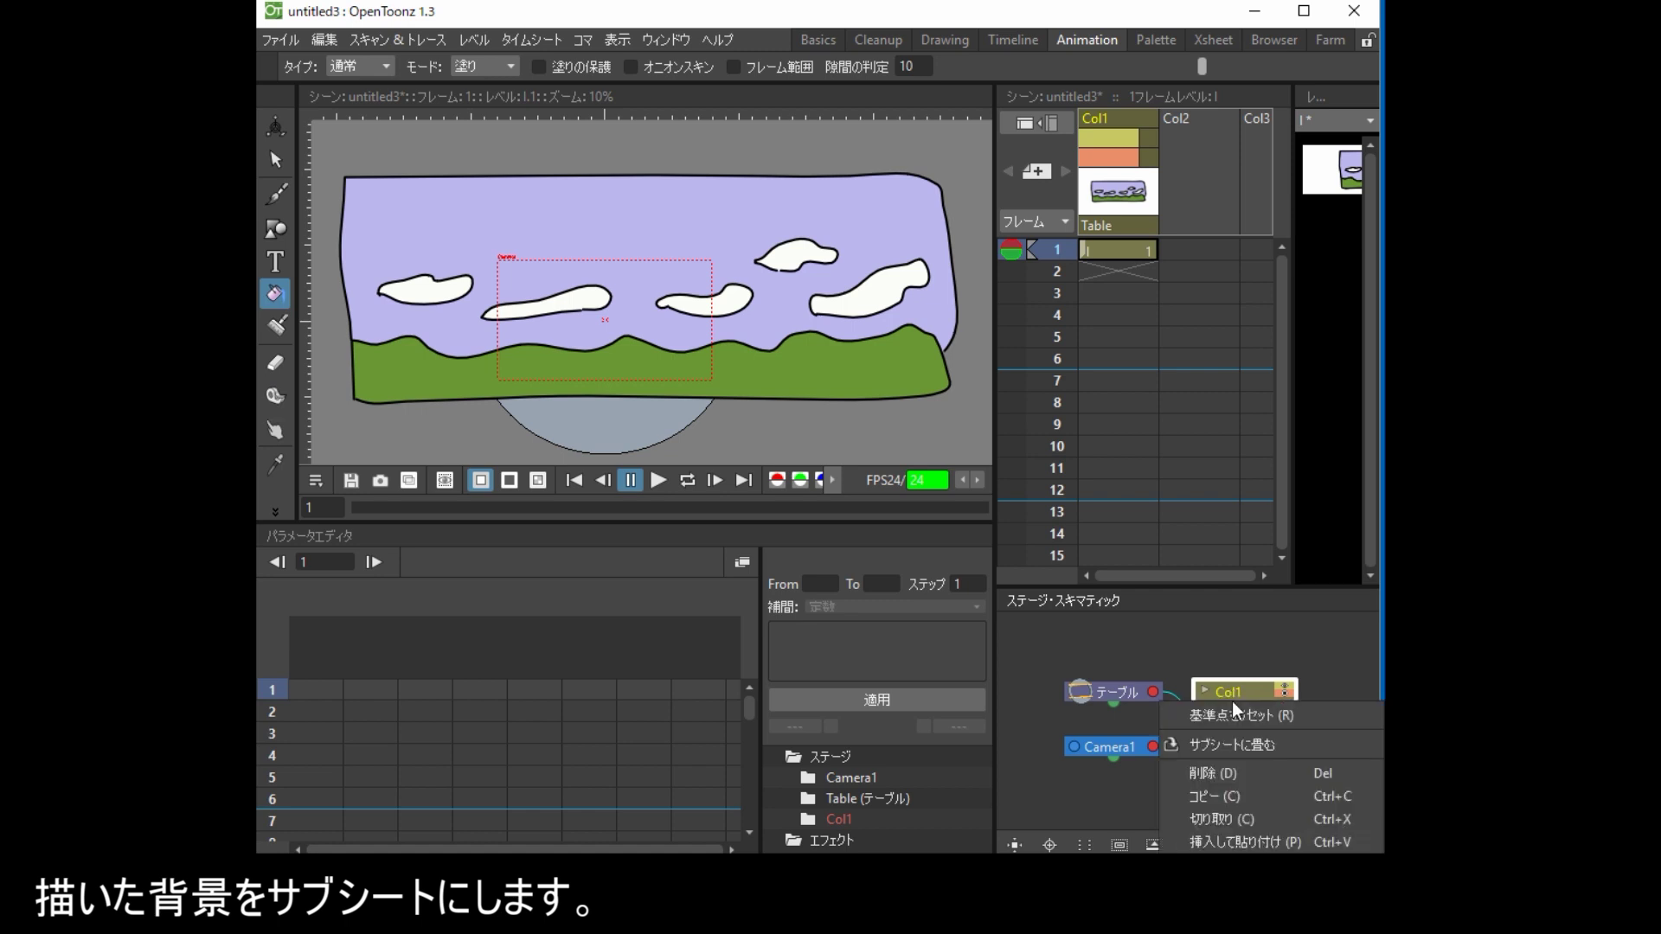
click(1218, 745)
drag(1242, 695, 1222, 647)
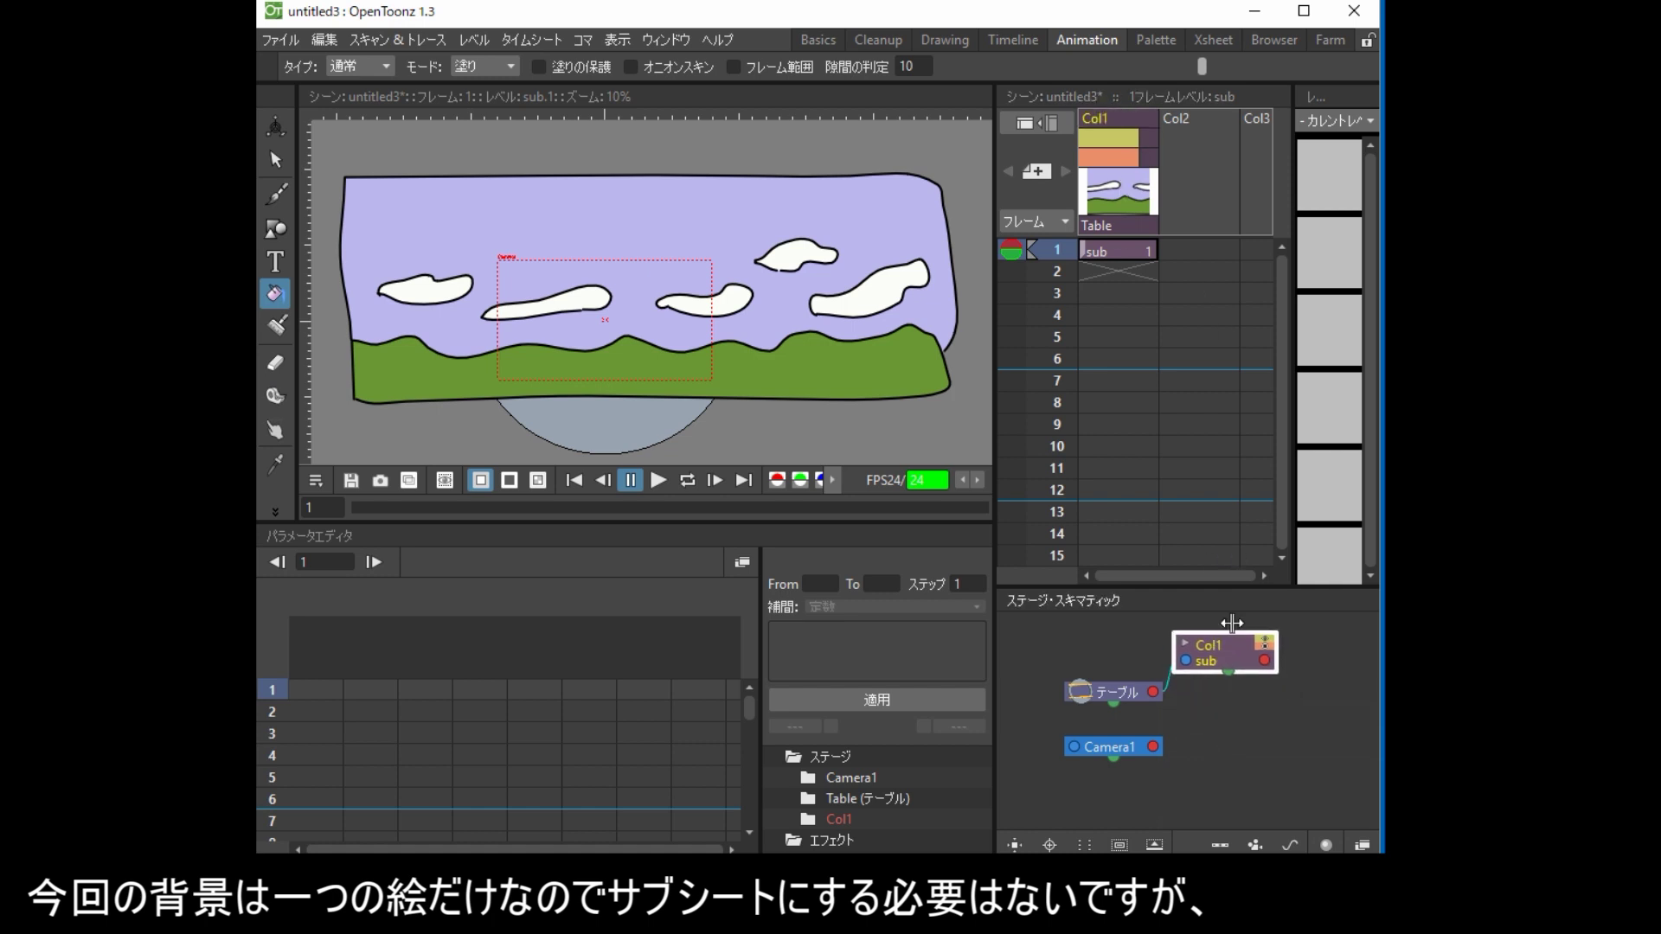
Rename the background sub-xsheet column as haikei
click(1120, 114)
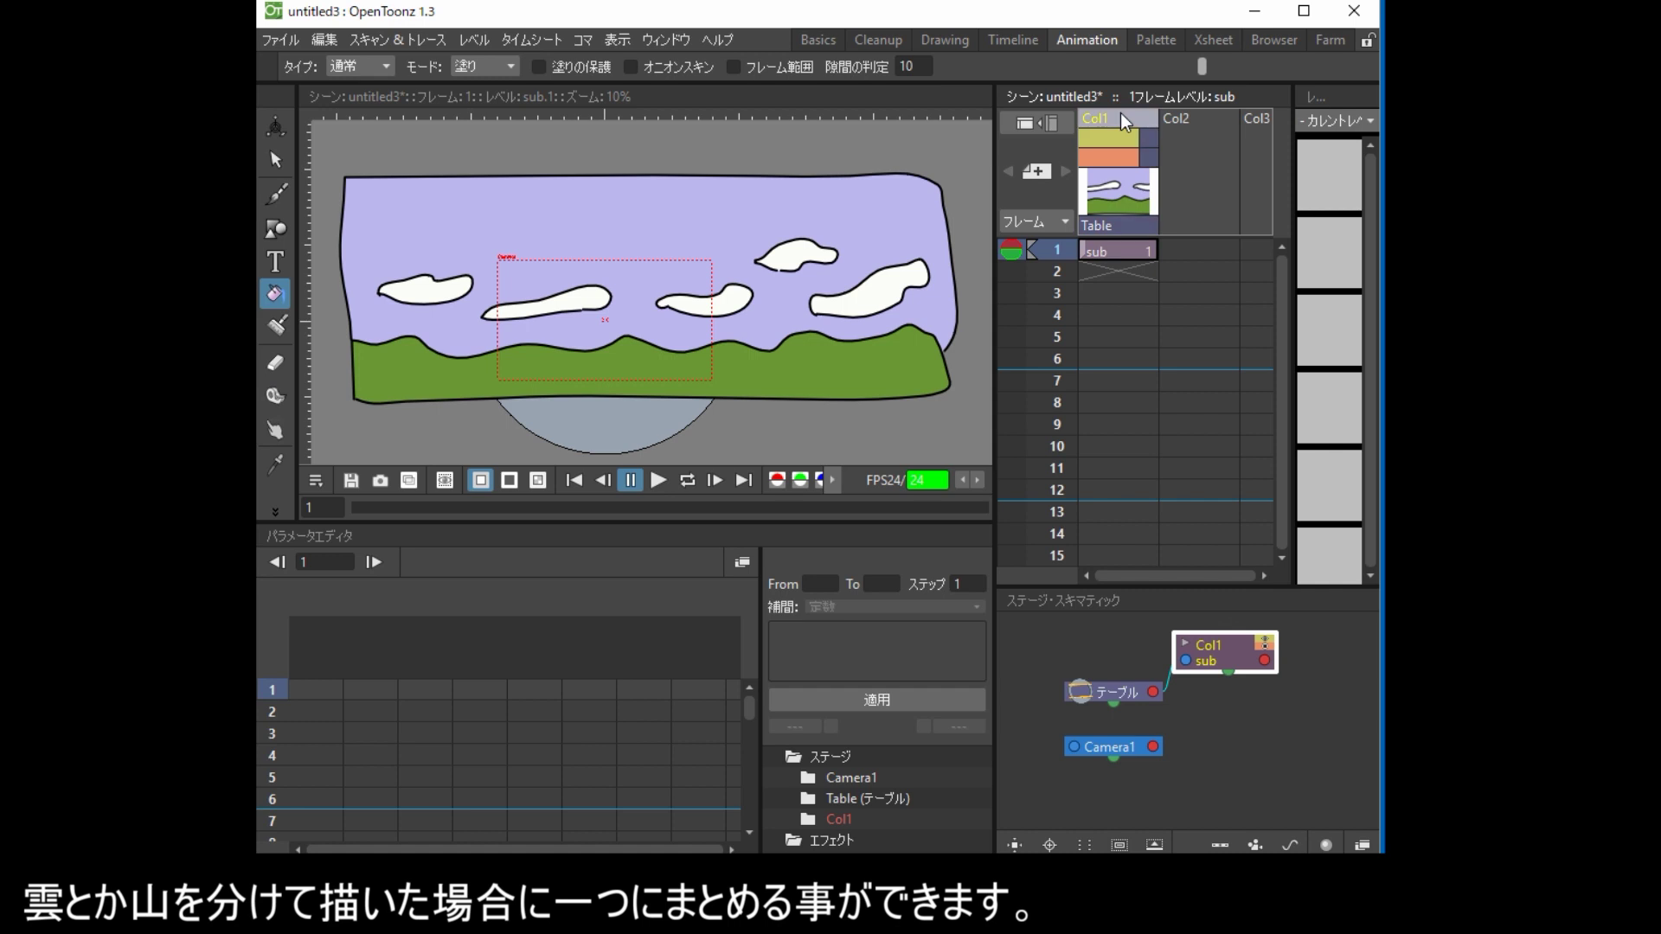
double_click(1120, 114)
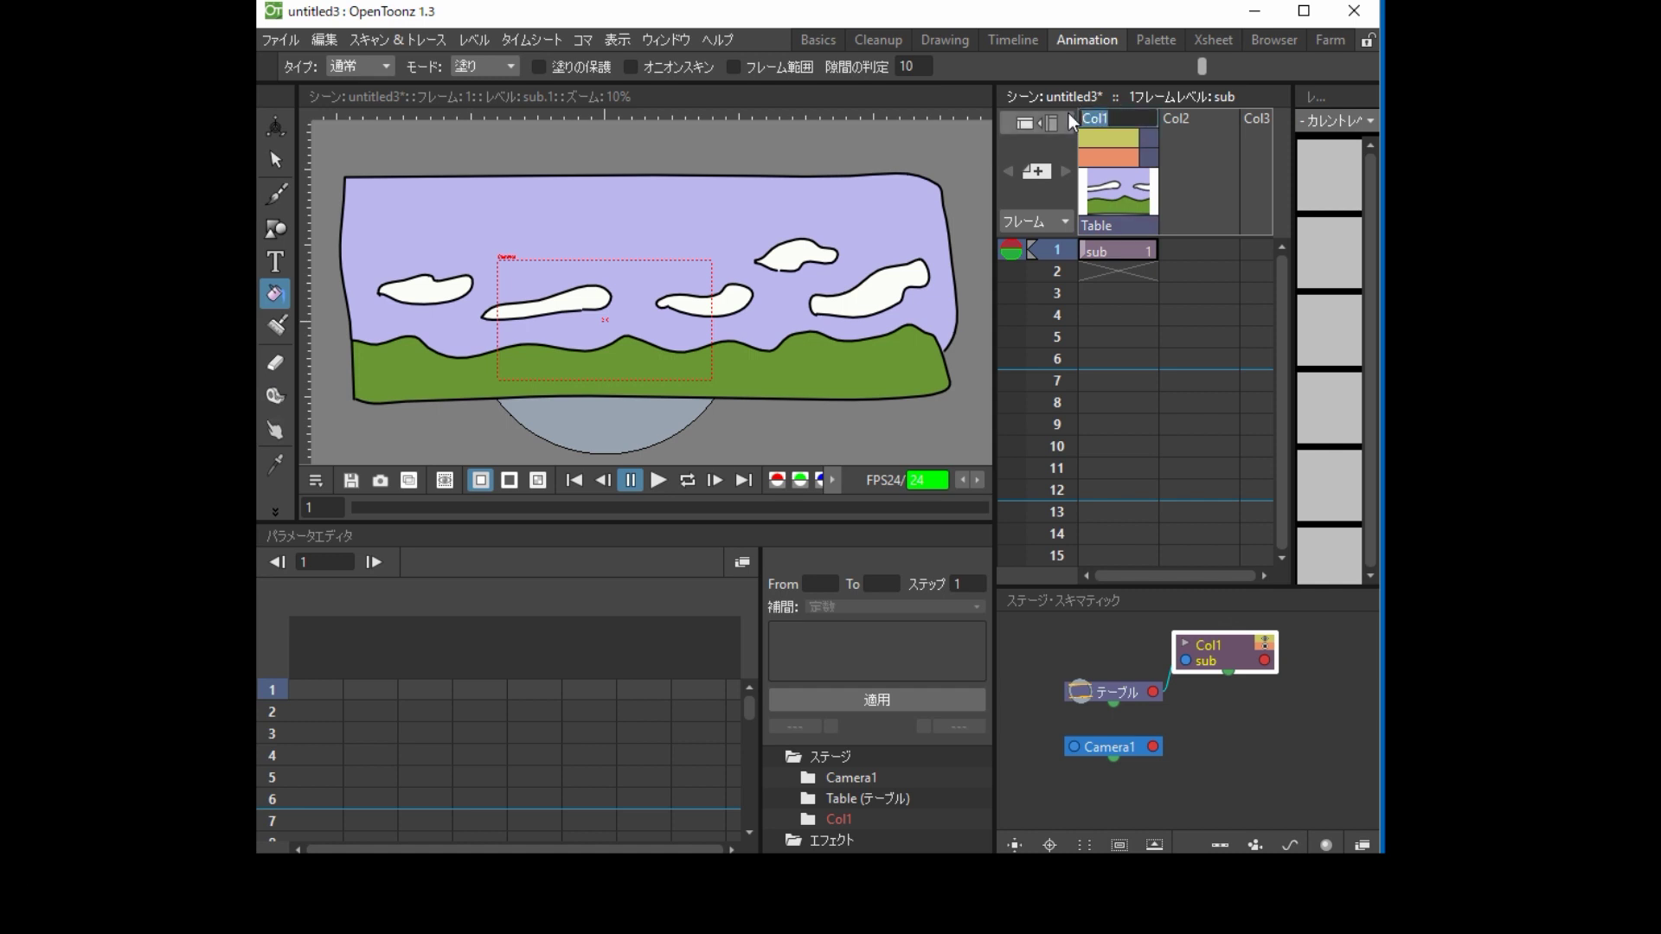
text(h)
text(ha)
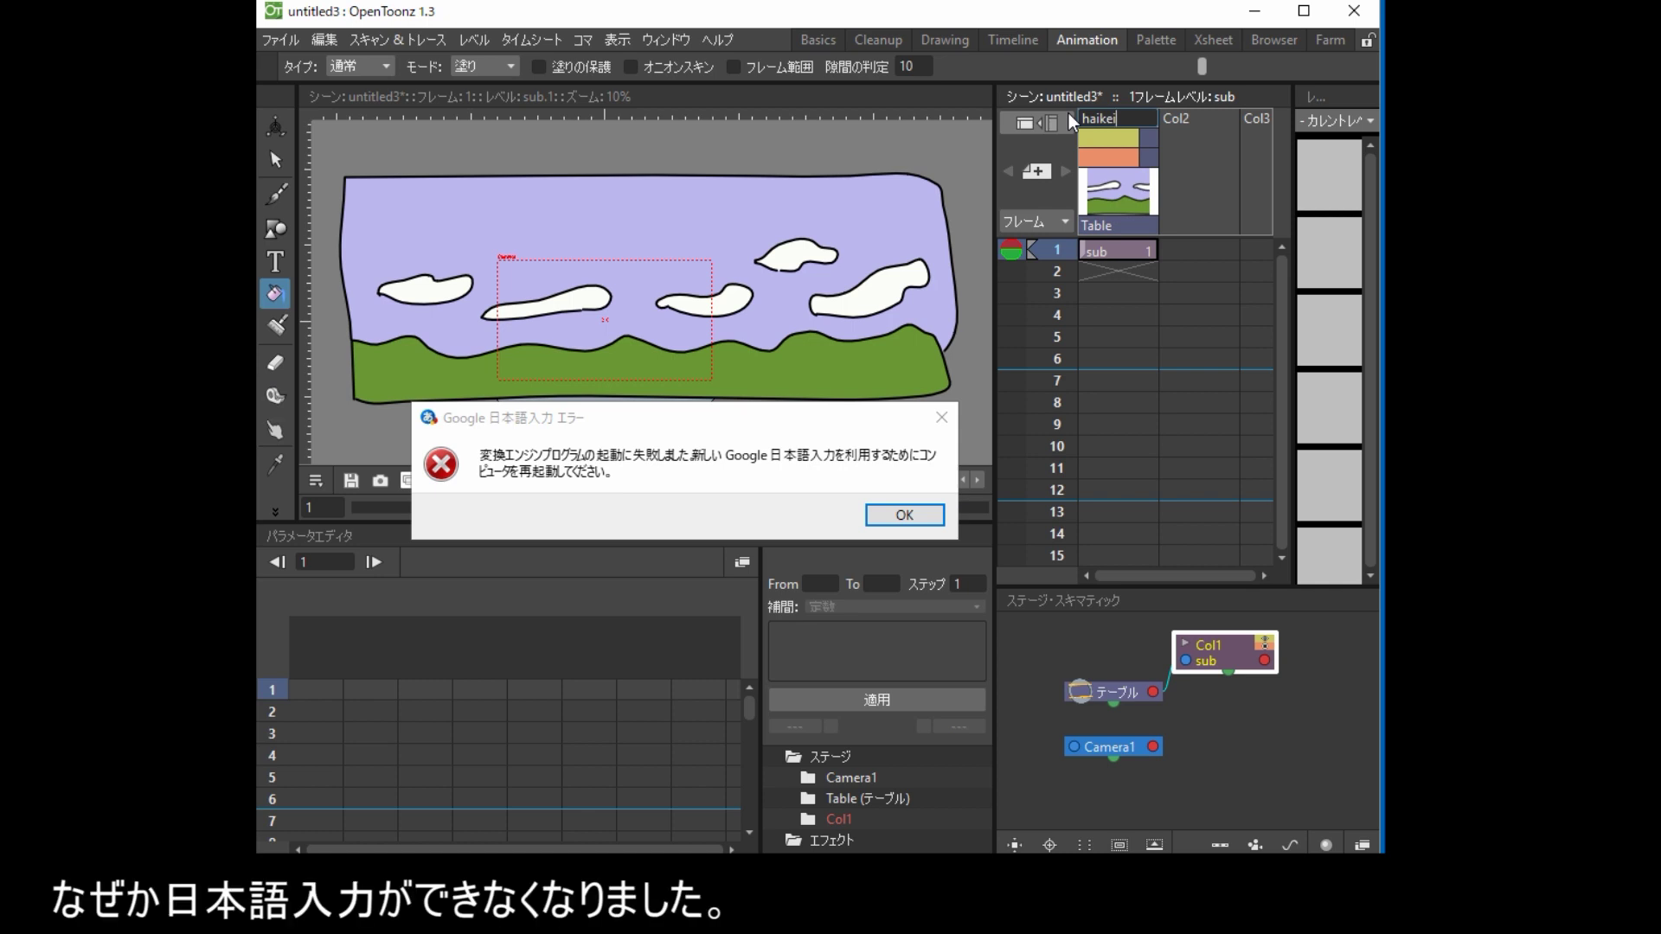
click(905, 515)
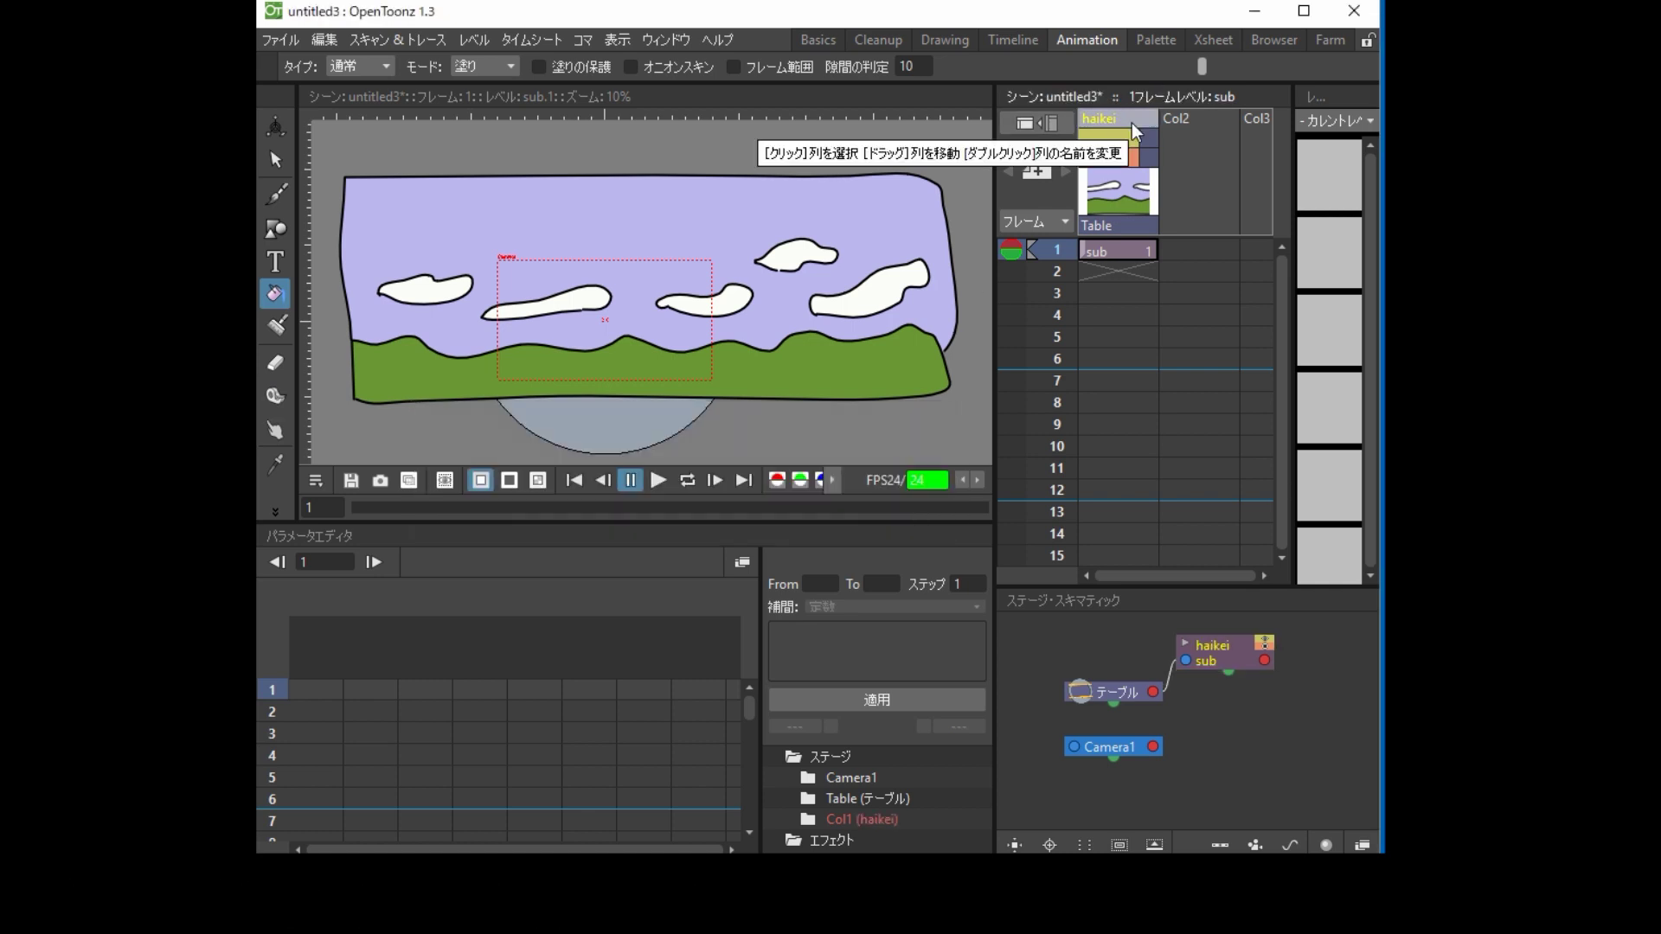
double_click(1135, 123)
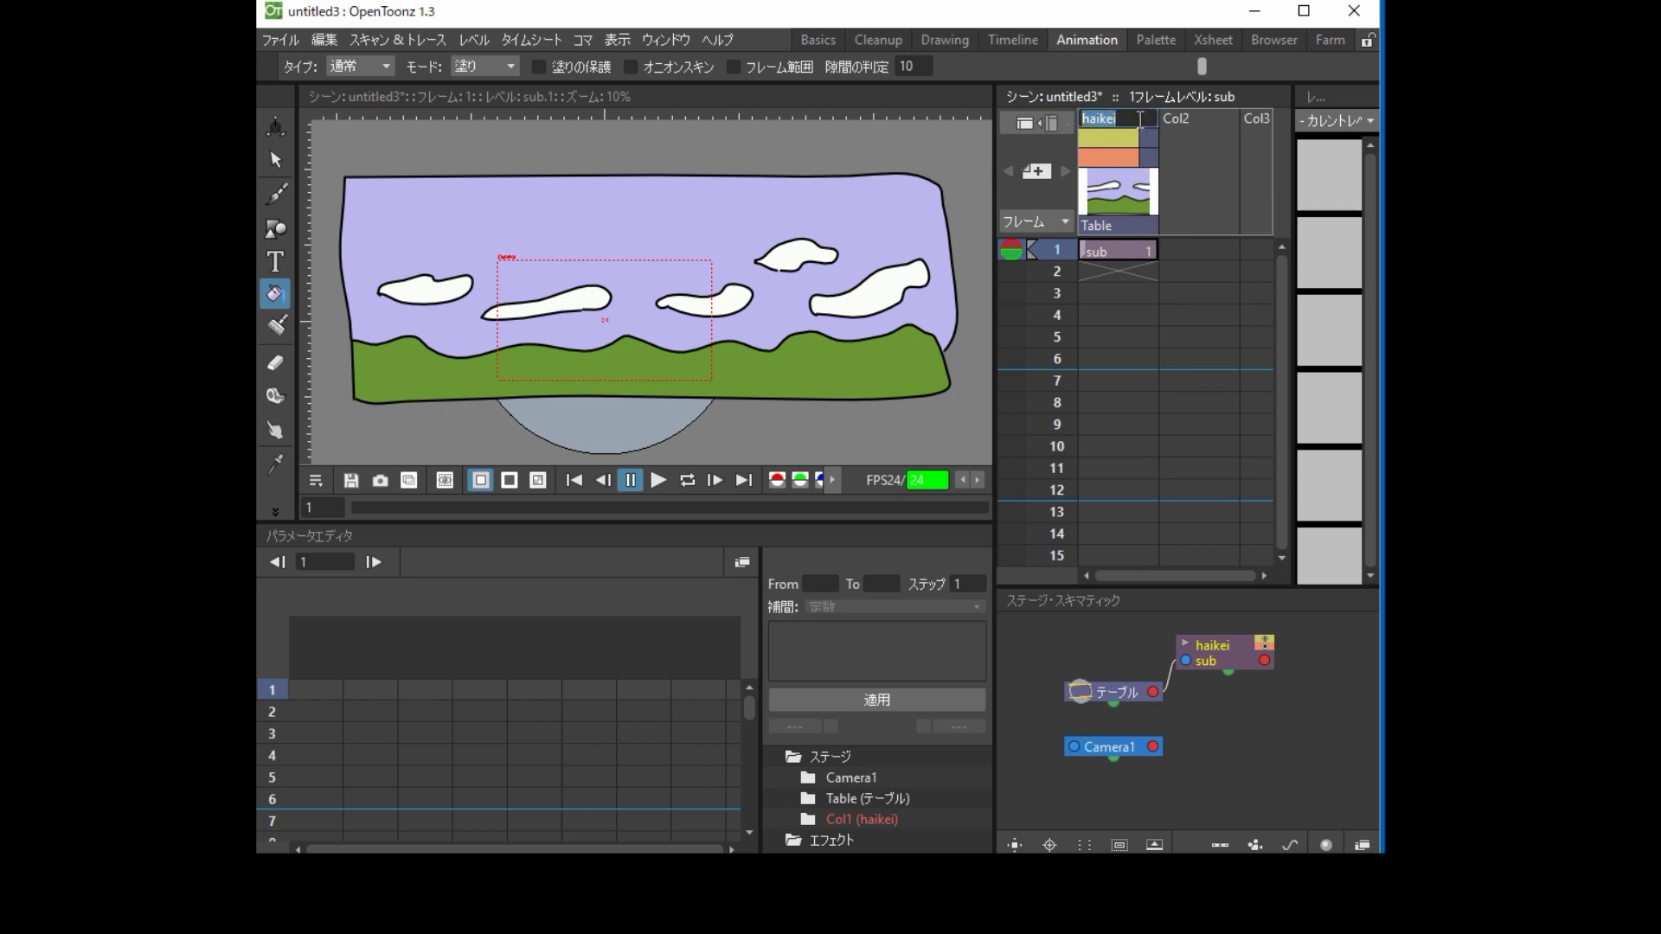
key(a)
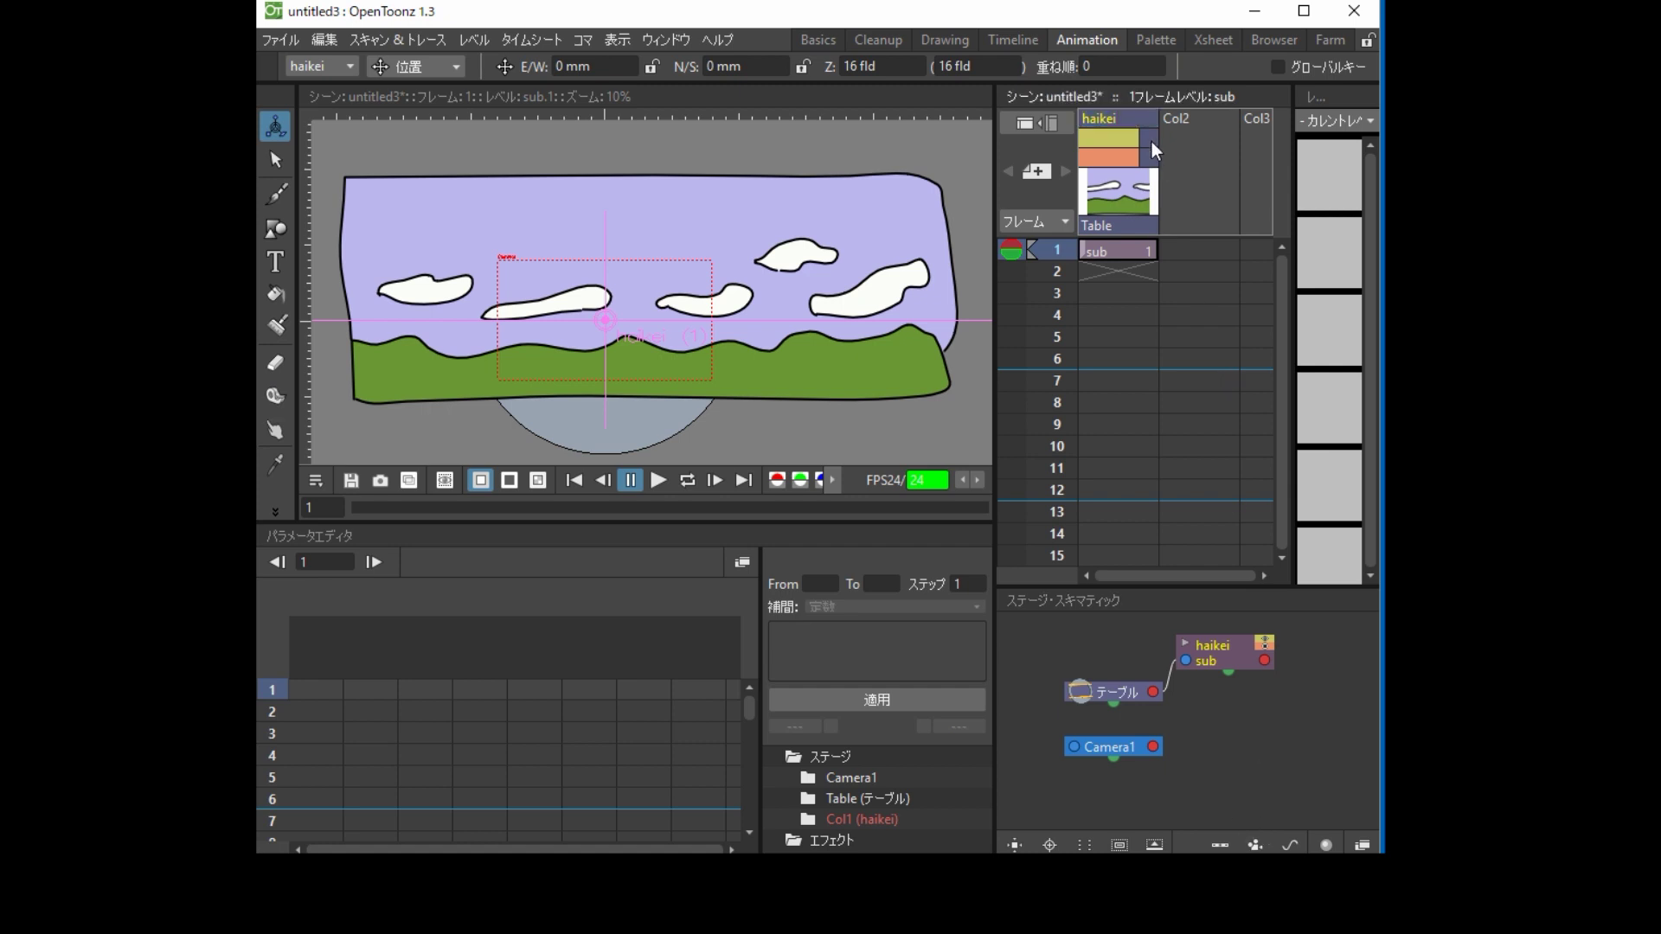
double_click(1124, 121)
text(haik)
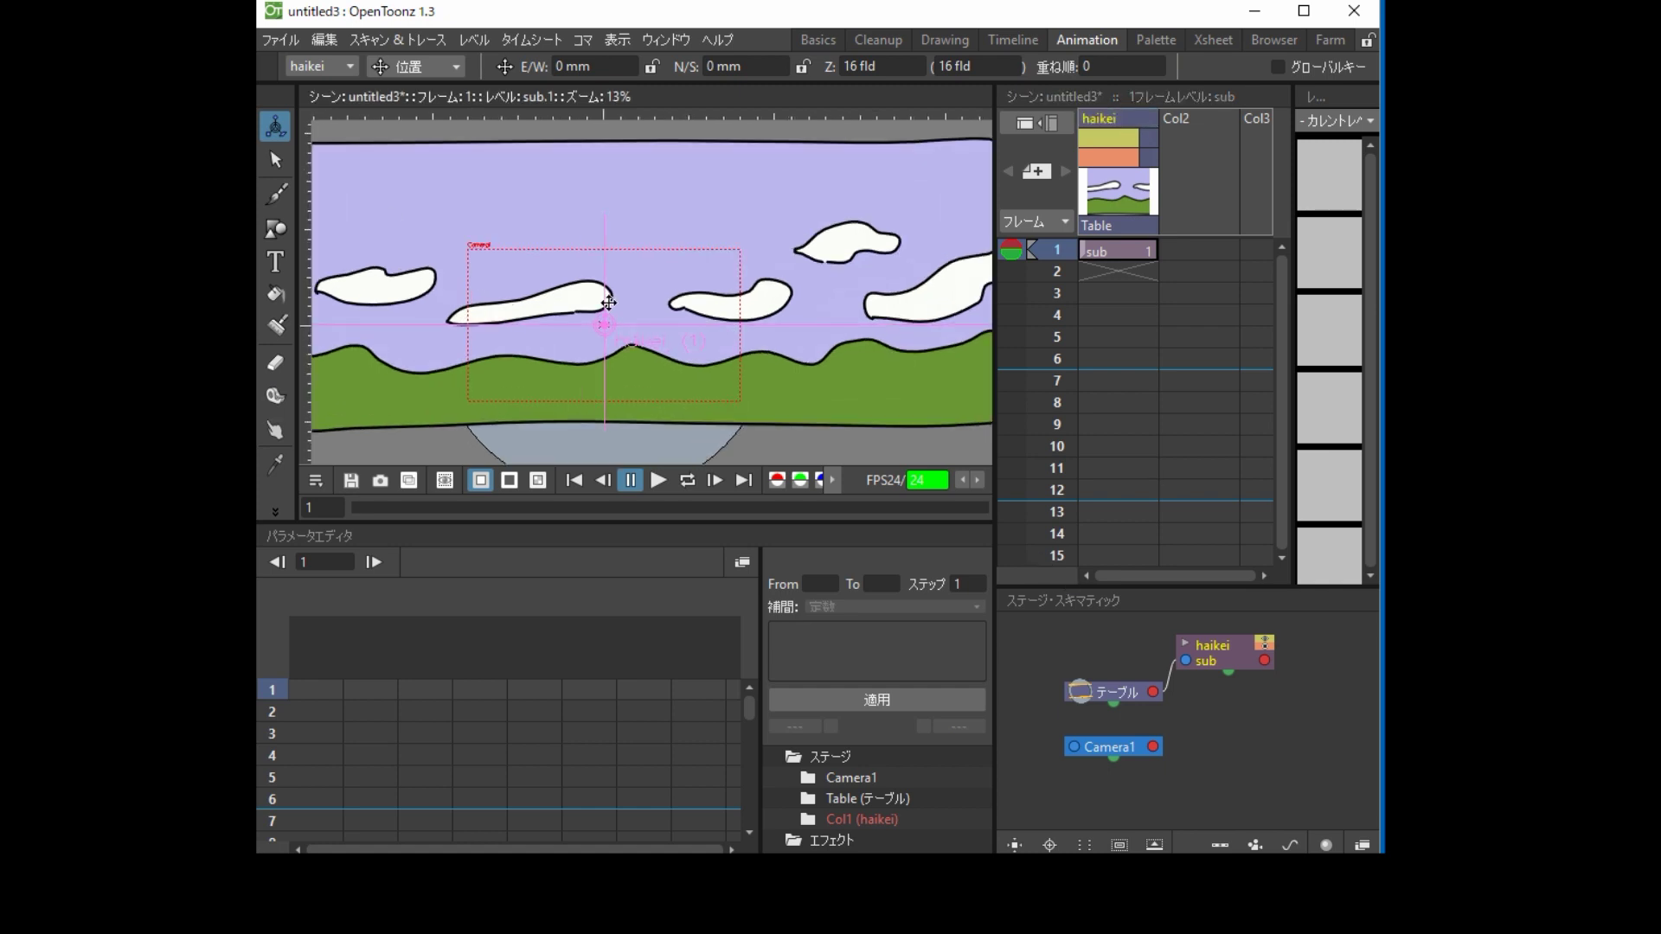
Draw the closed fuselage outline of an airplane with the Brush in frame 1 of the empty second column
click(282, 198)
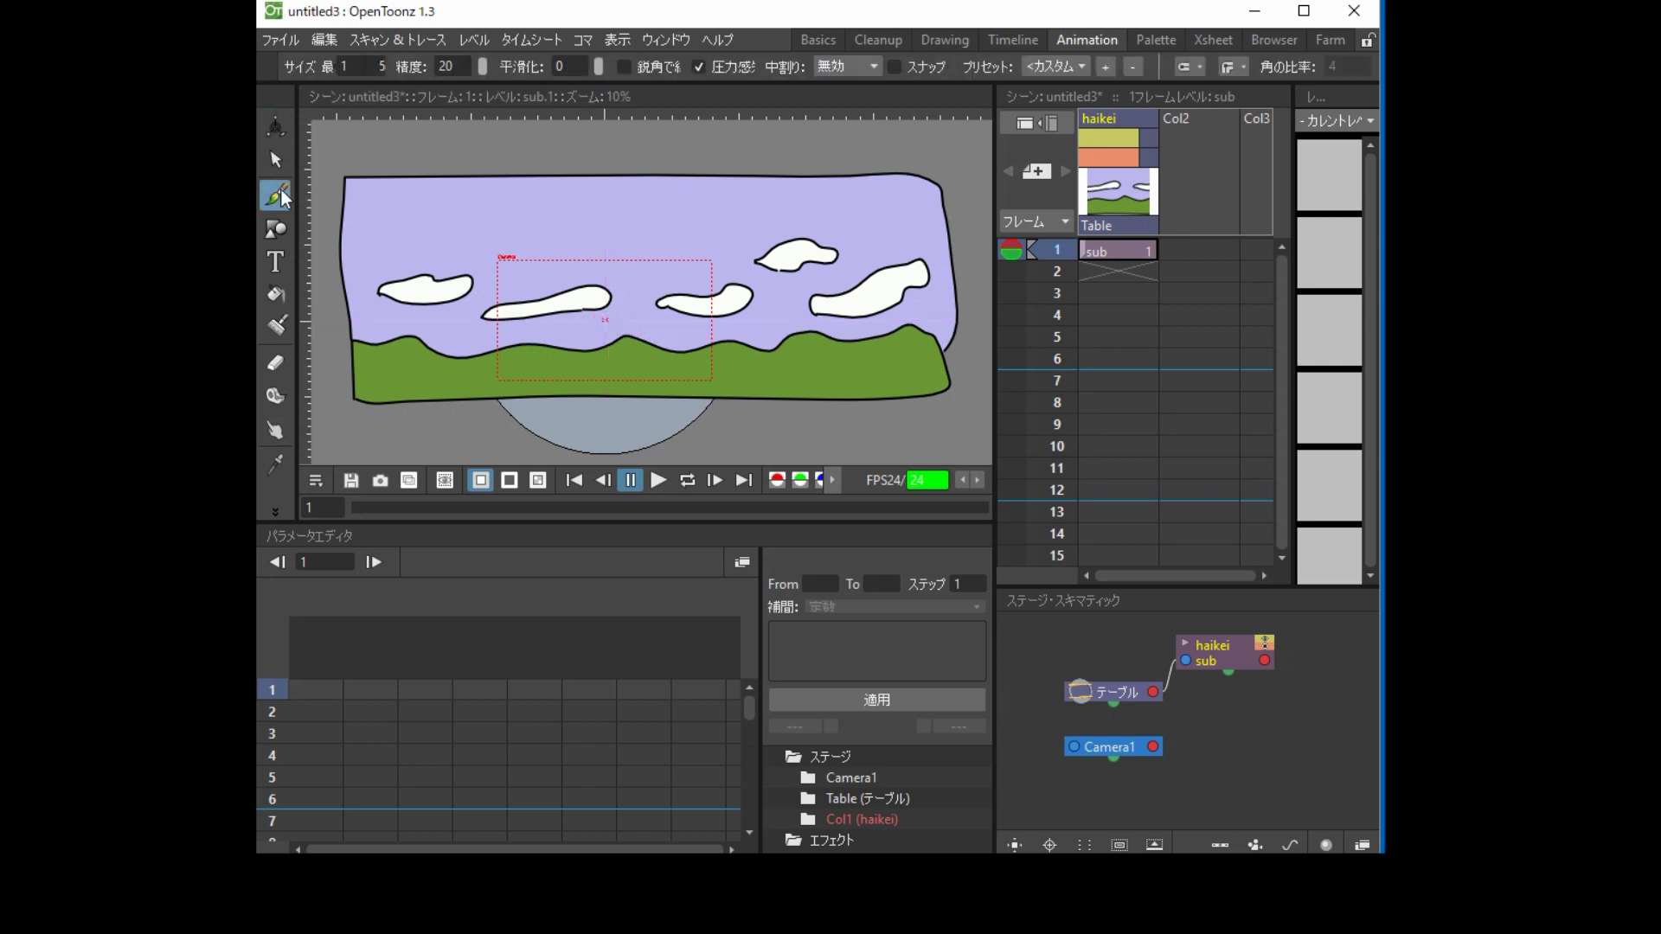
click(1189, 251)
scroll(723, 351, up, 2)
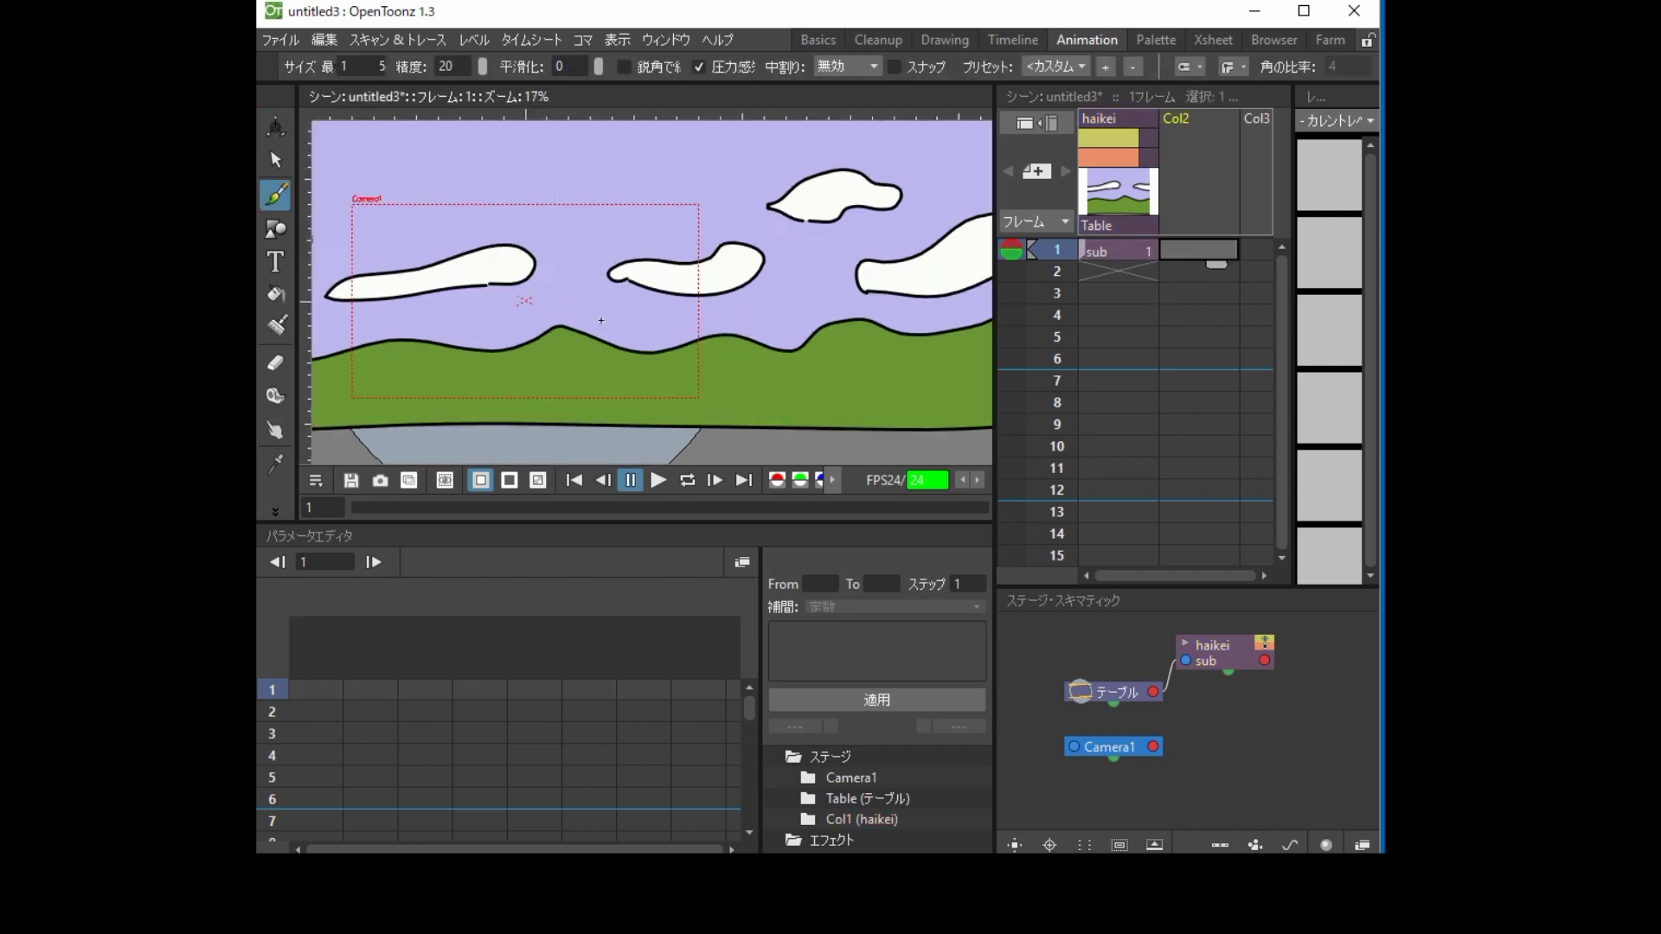
drag(582, 308, 578, 356)
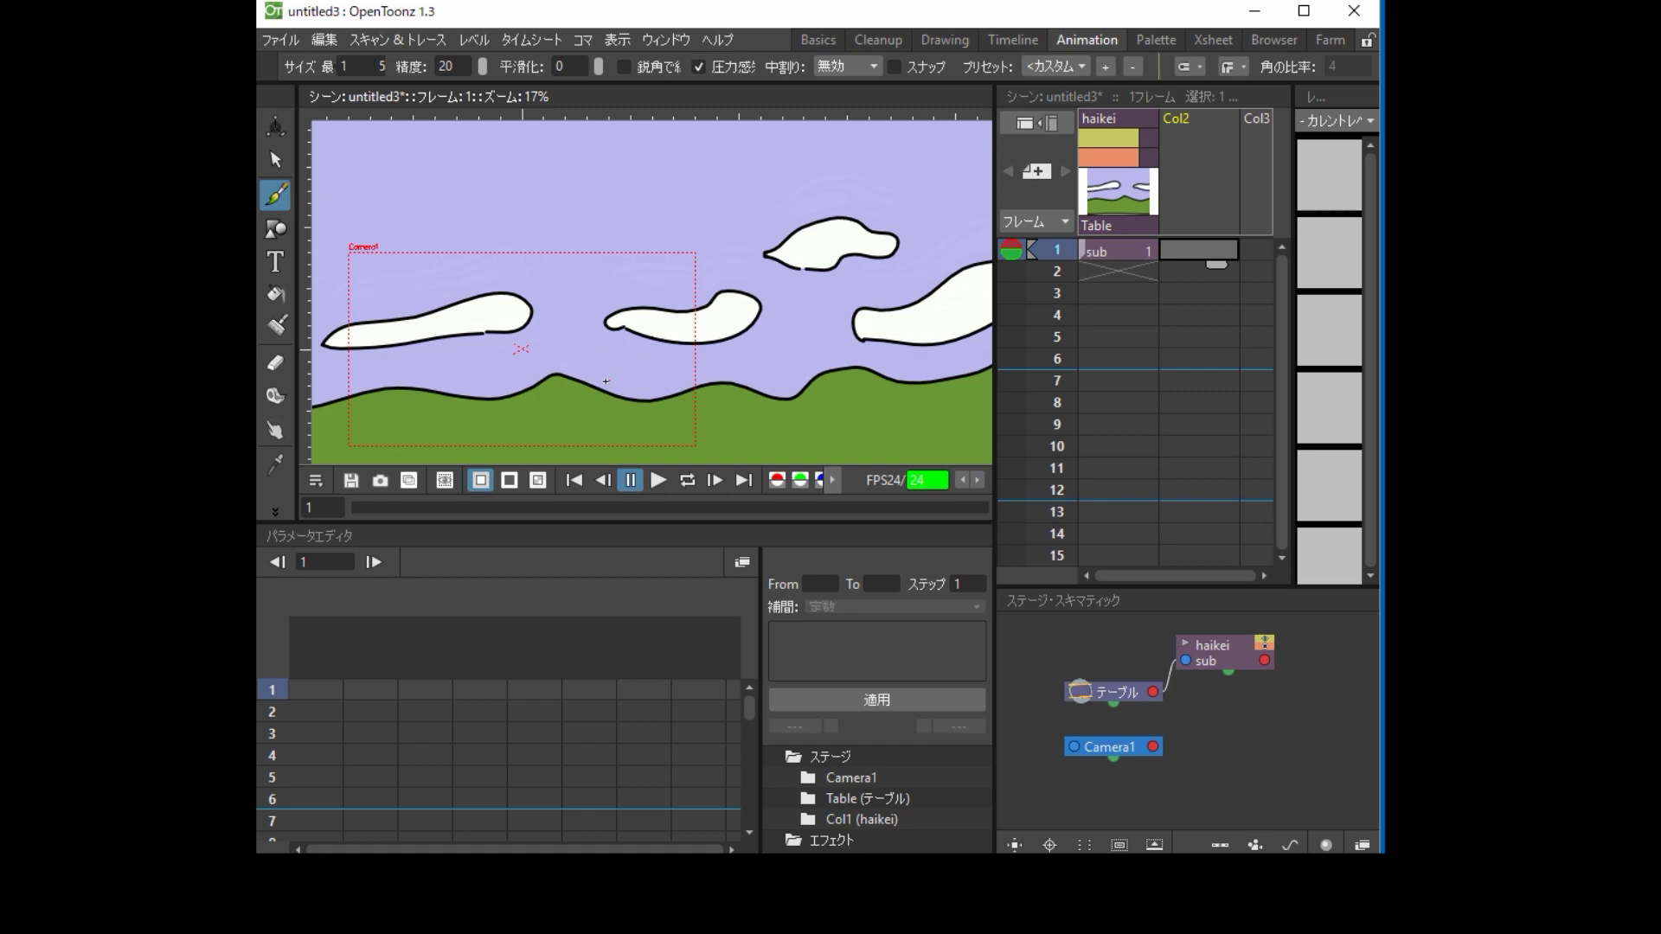
mouse_move(594, 382)
mouse_down()
mouse_move(579, 378)
mouse_move(665, 350)
mouse_up()
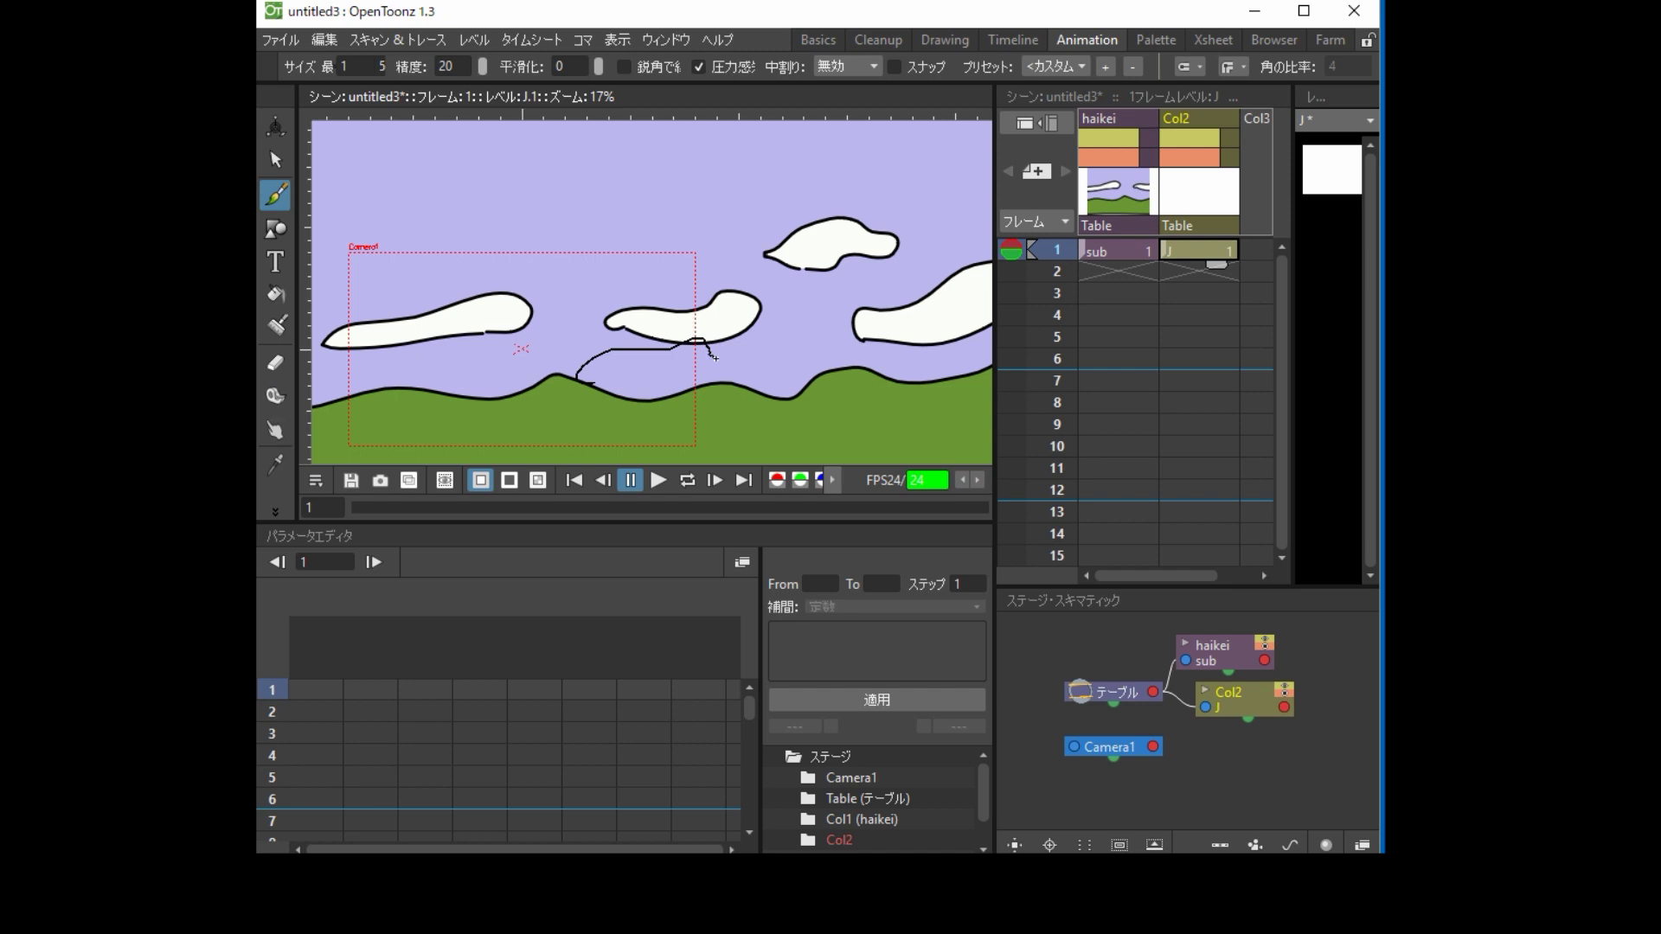
drag(714, 356, 579, 382)
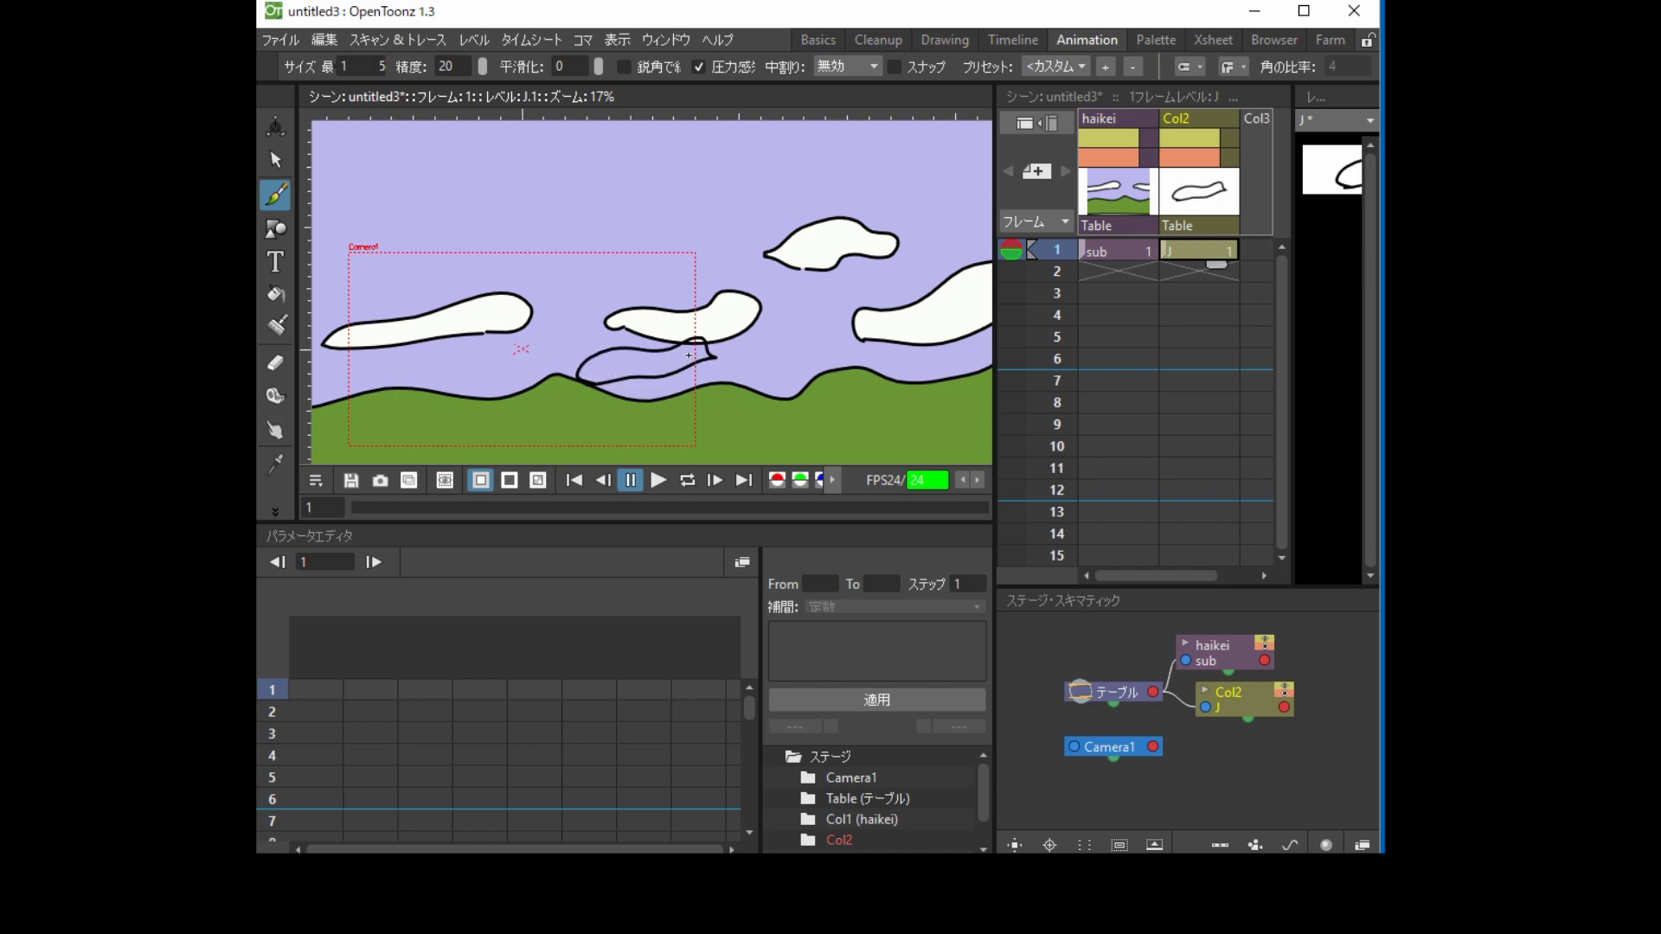
Add the tail fins, both wings, the nose line and the cockpit to the airplane with the Brush
mouse_move(701, 355)
mouse_down()
mouse_move(680, 318)
mouse_move(697, 356)
mouse_move(653, 364)
mouse_move(637, 424)
mouse_move(656, 434)
mouse_move(647, 367)
mouse_up()
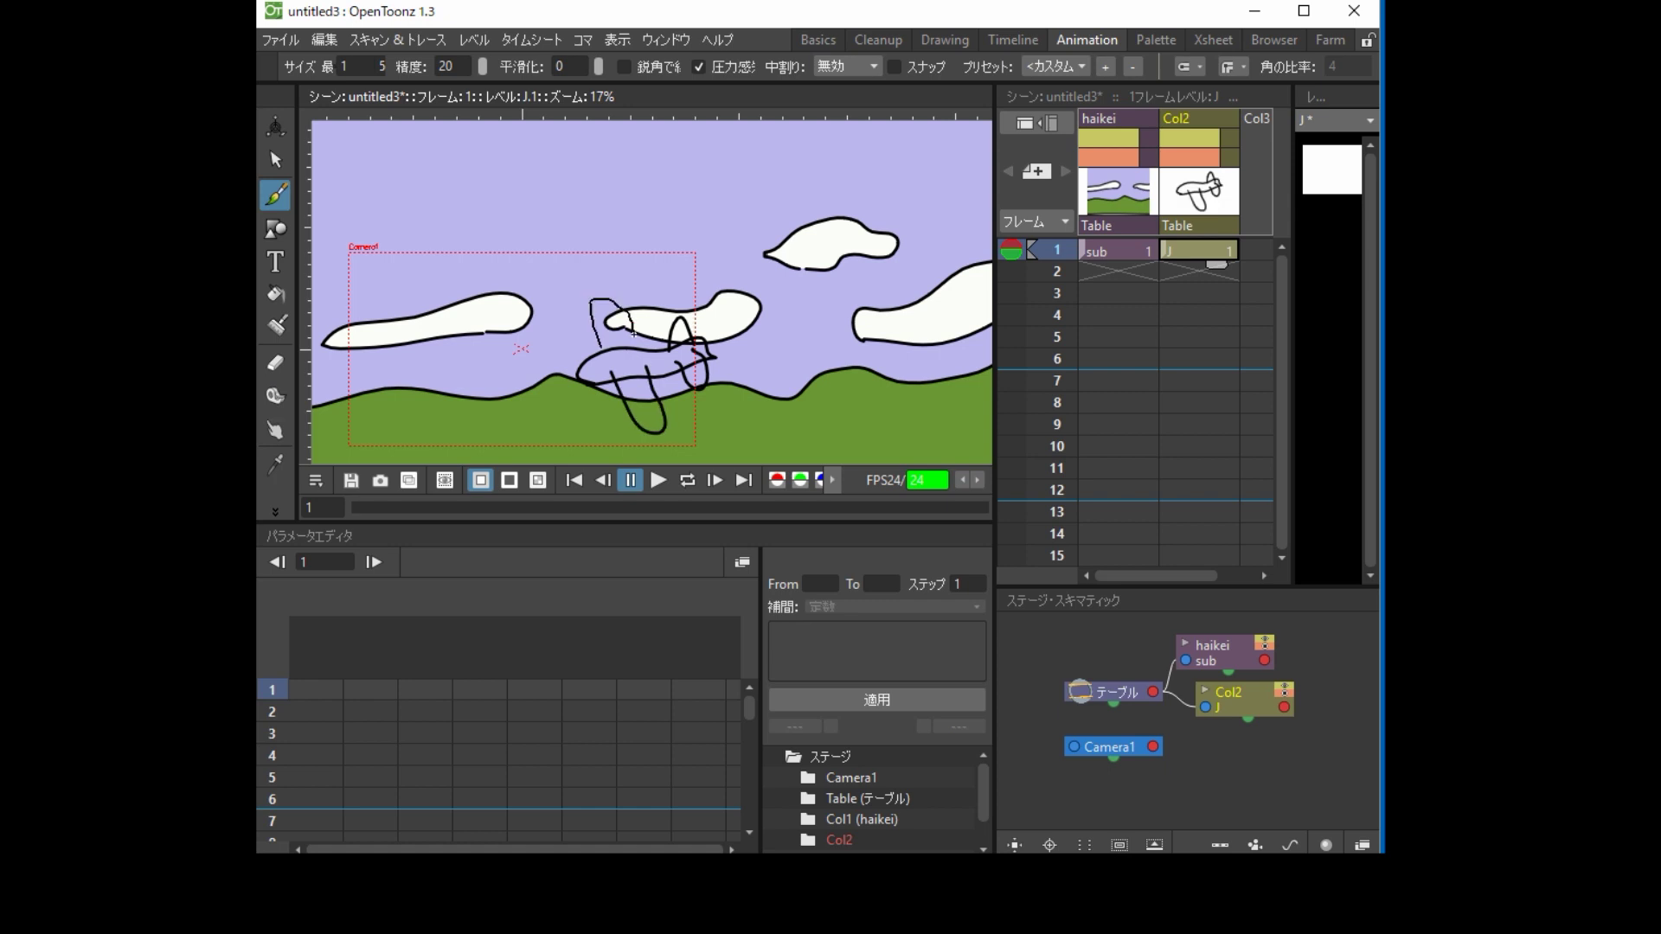
drag(638, 348, 636, 346)
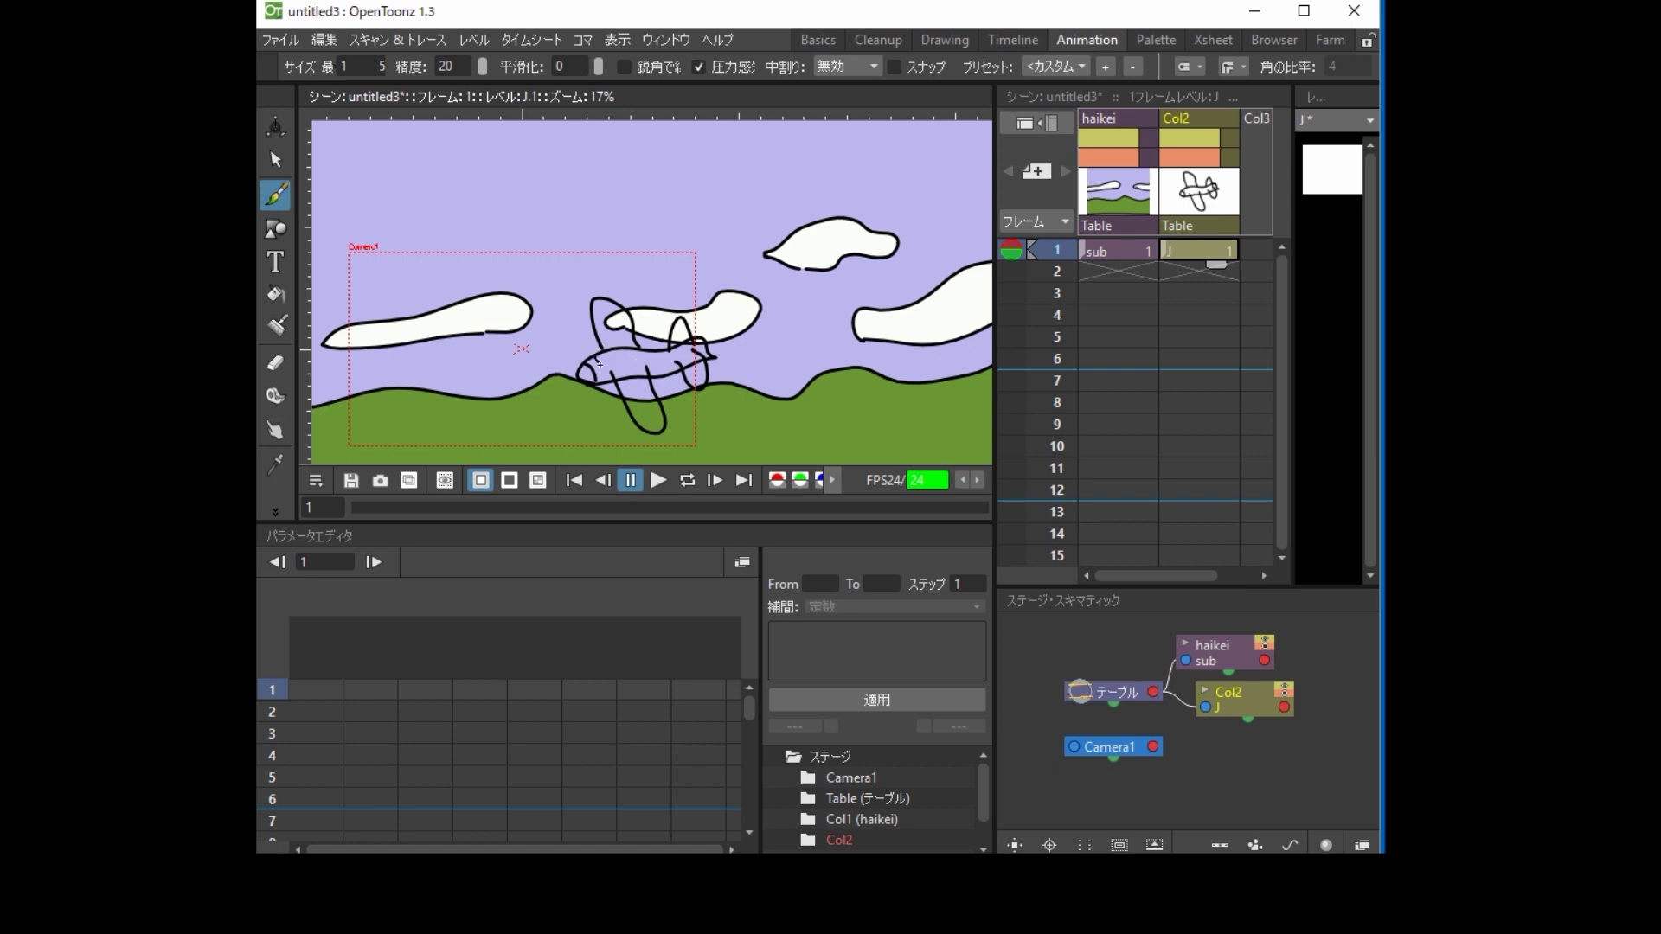
drag(643, 350, 645, 353)
Erase the stretch of fuselage line that crosses the upper tail fin, using the Eraser in lasso mode (なげなわ)
scroll(648, 351, up, 3)
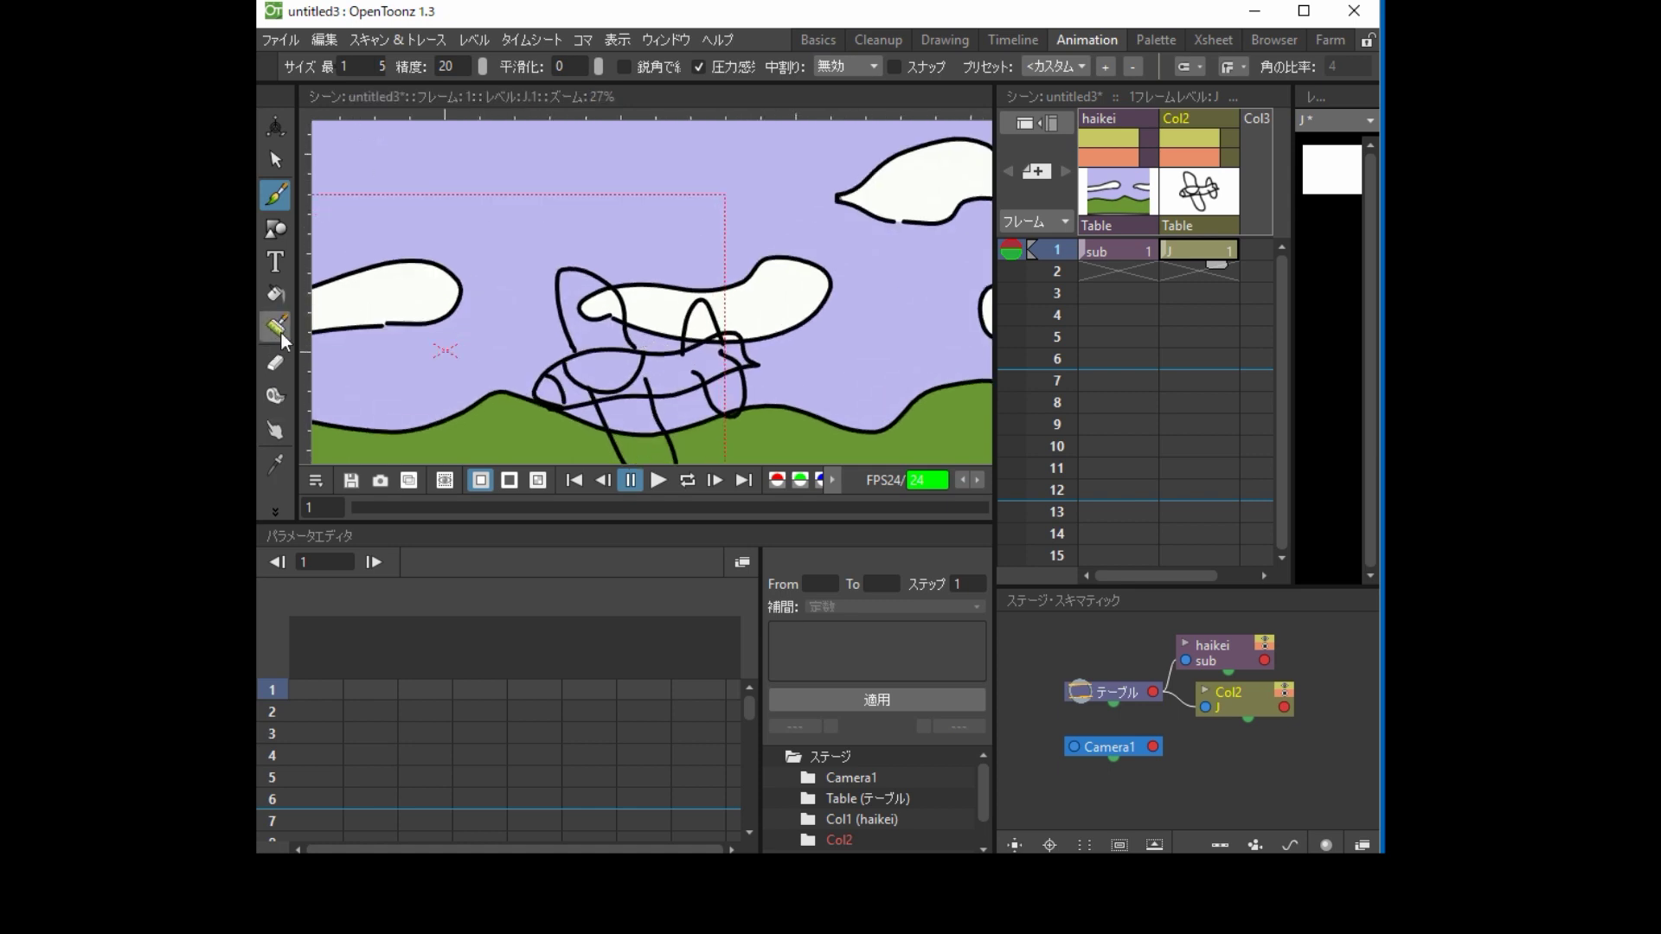
click(276, 362)
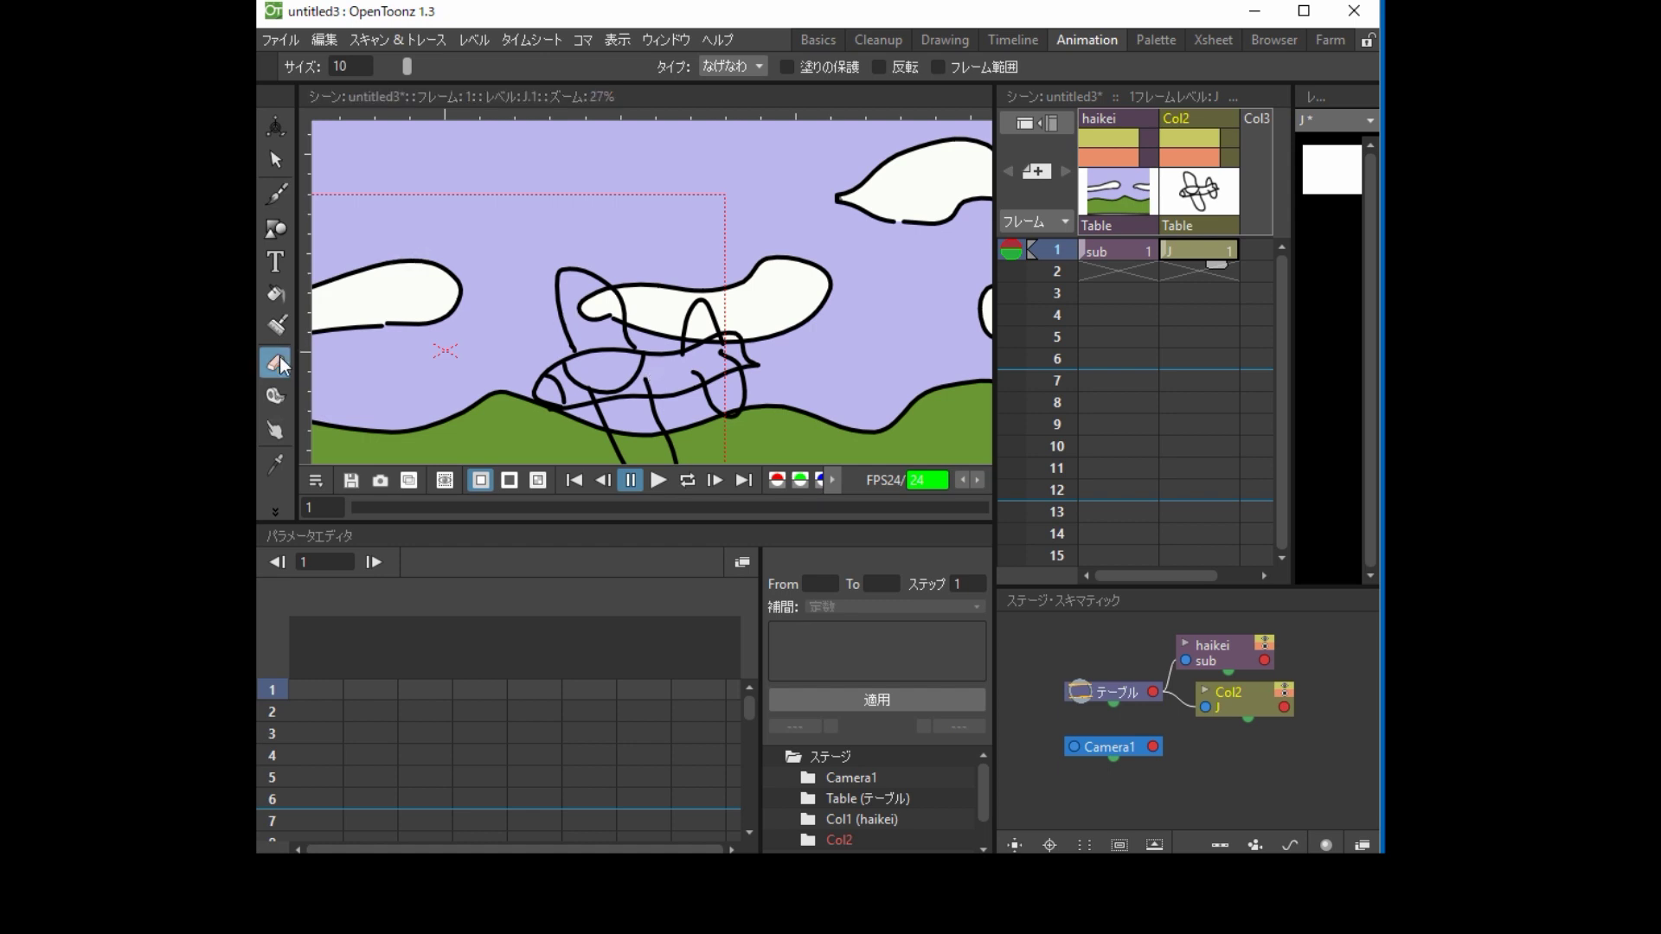
scroll(714, 381, up, 5)
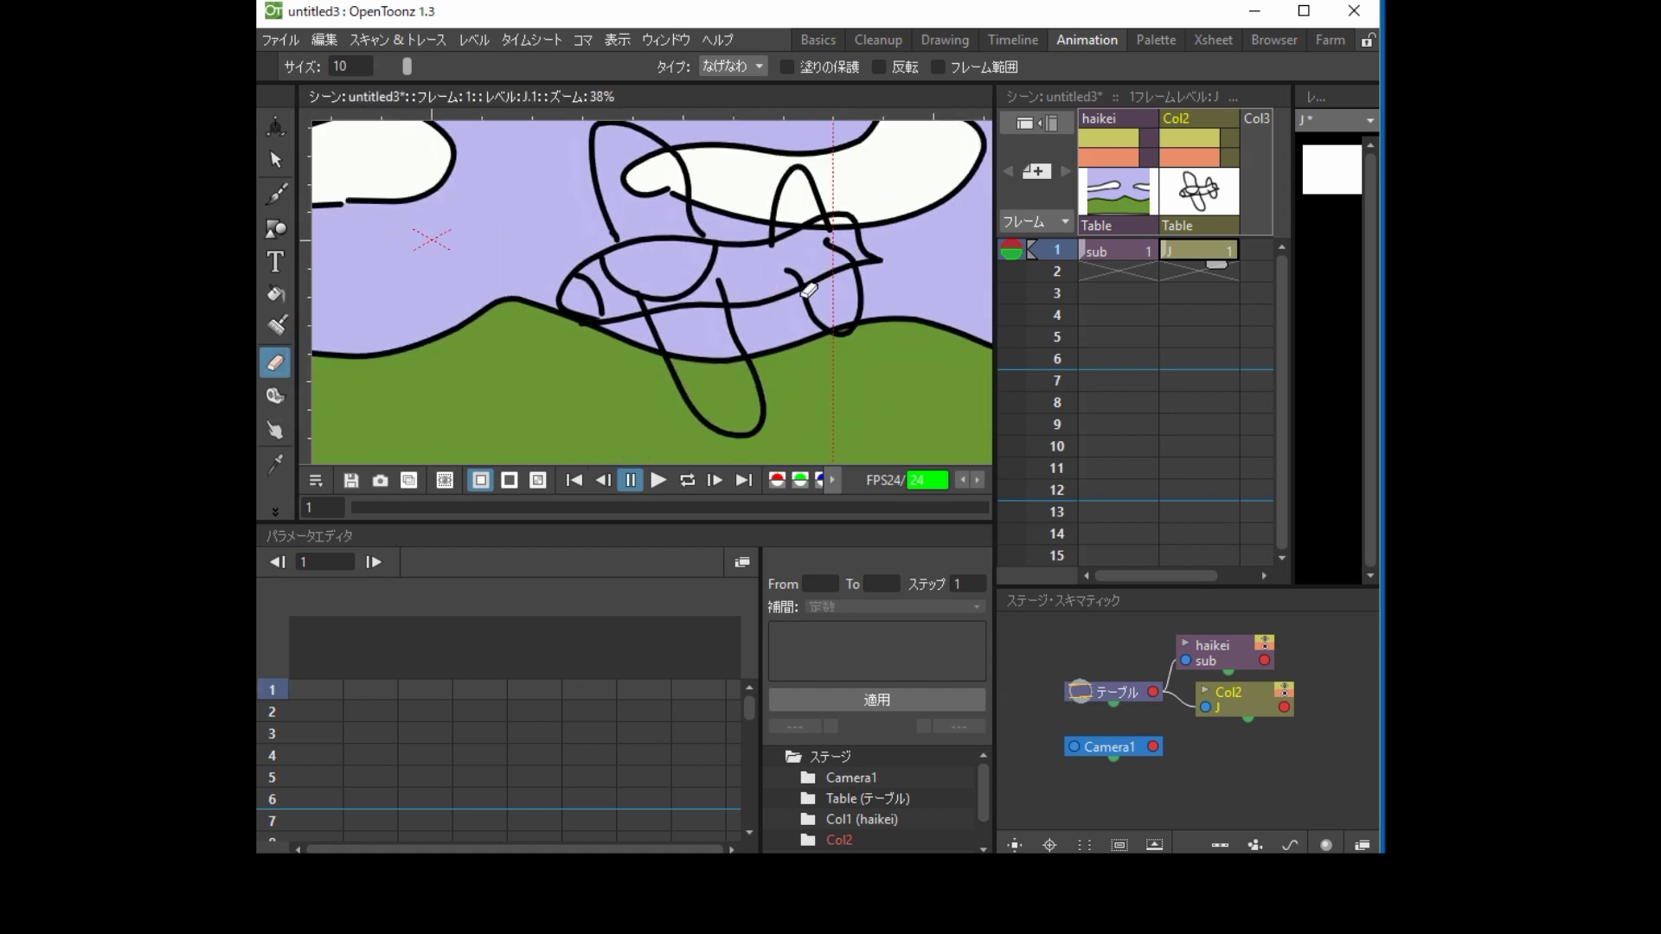
scroll(727, 303, up, 1)
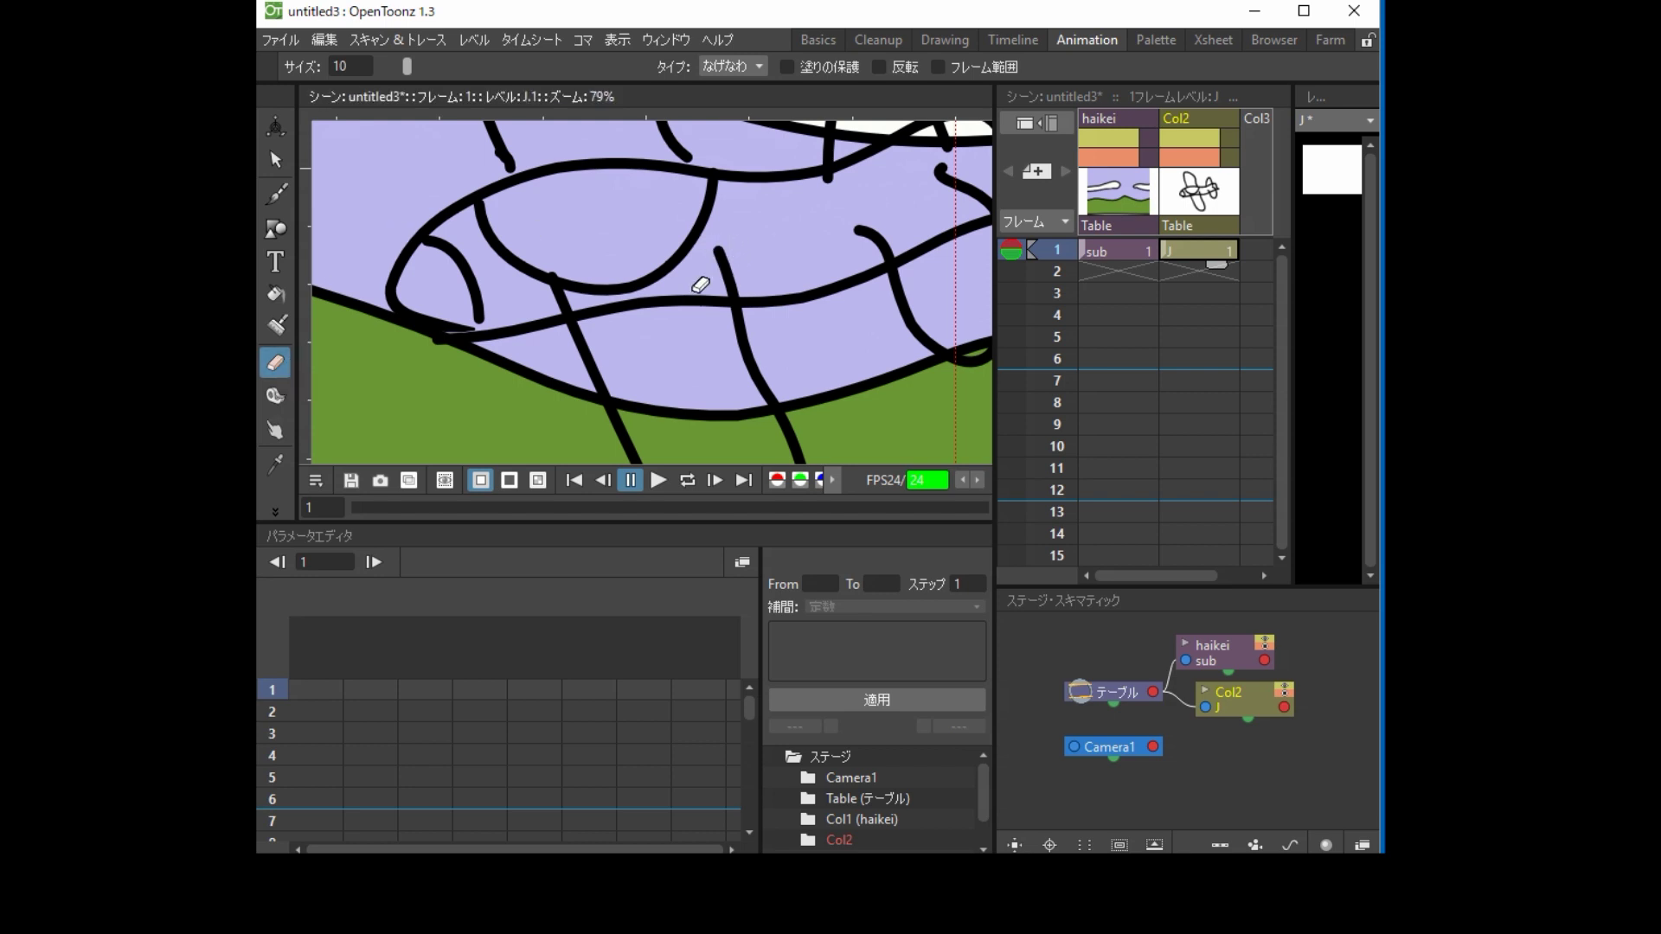
mouse_move(700, 285)
mouse_down()
mouse_move(708, 336)
mouse_move(681, 402)
mouse_move(672, 378)
mouse_up()
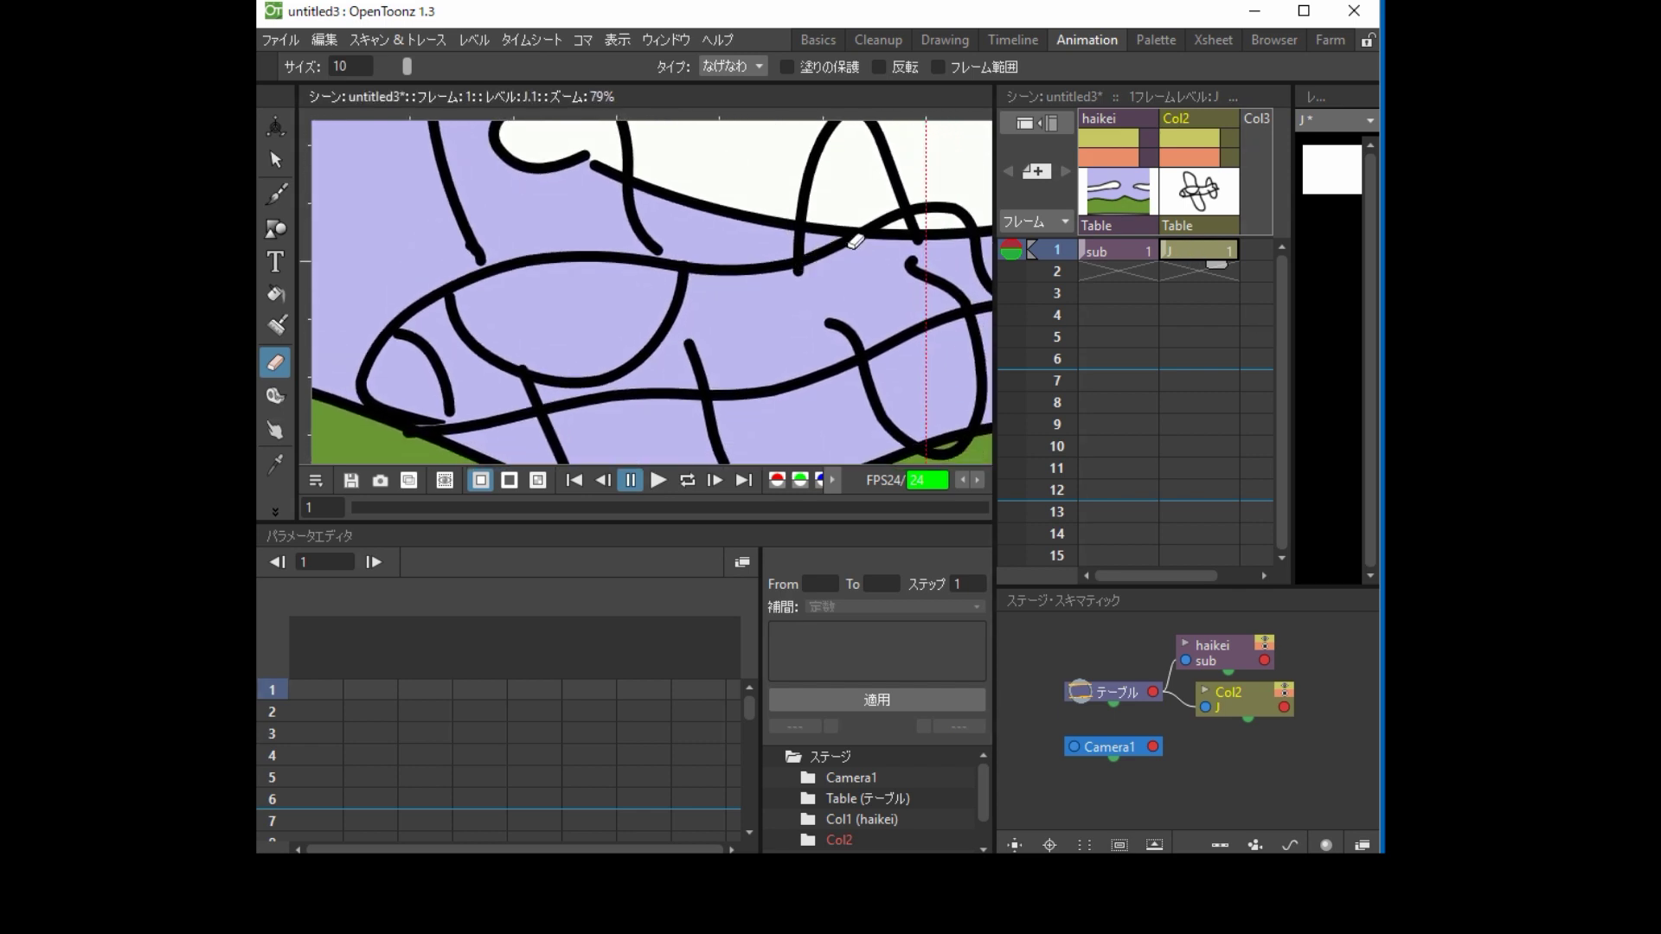
mouse_move(845, 203)
mouse_down()
mouse_move(865, 271)
mouse_move(807, 265)
mouse_move(889, 233)
mouse_up()
Set the Eraser type to normal (通常) and hide the haikei background column in the viewer
click(747, 70)
click(725, 87)
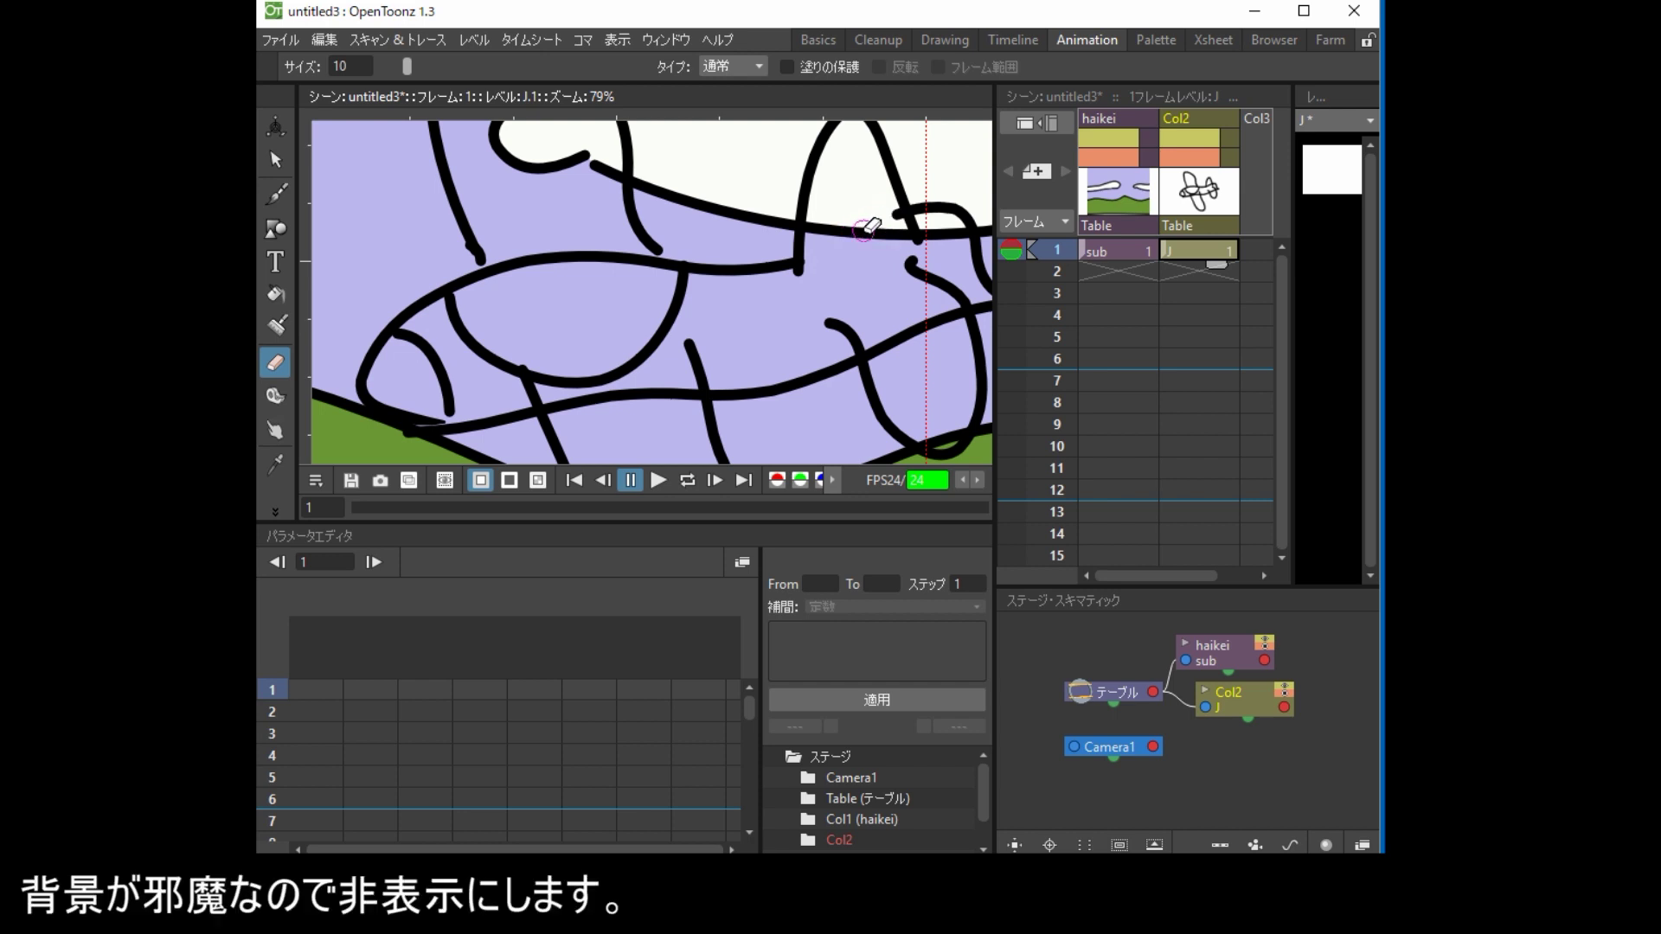
scroll(831, 299, down, 2)
click(1011, 251)
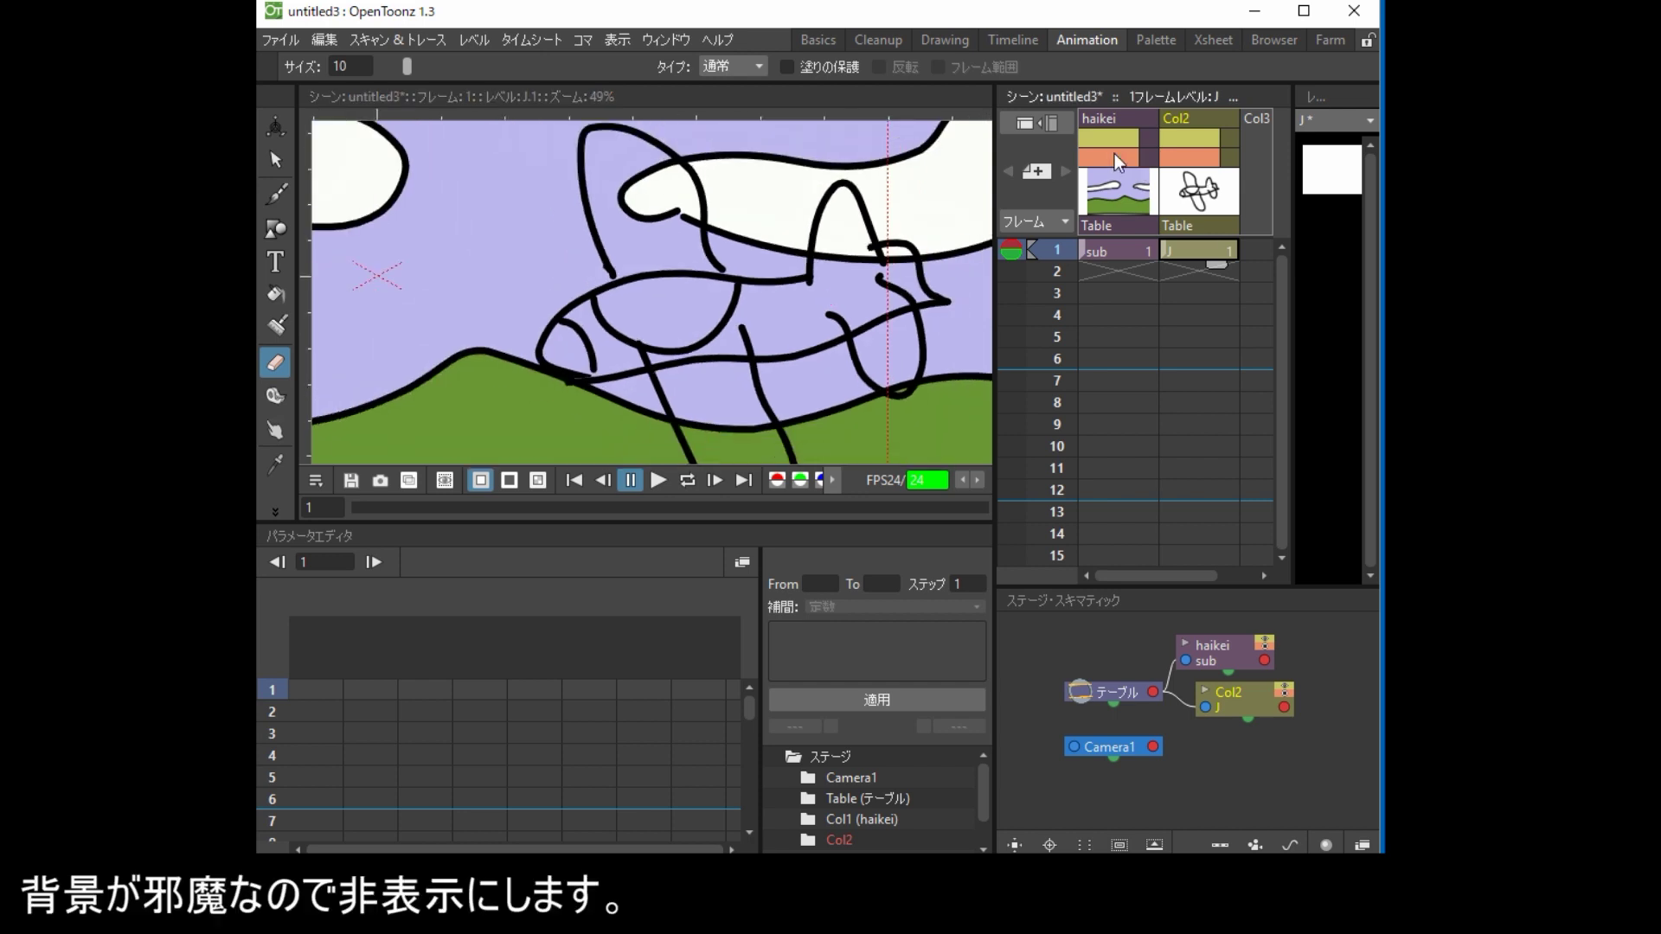
drag(880, 293, 839, 269)
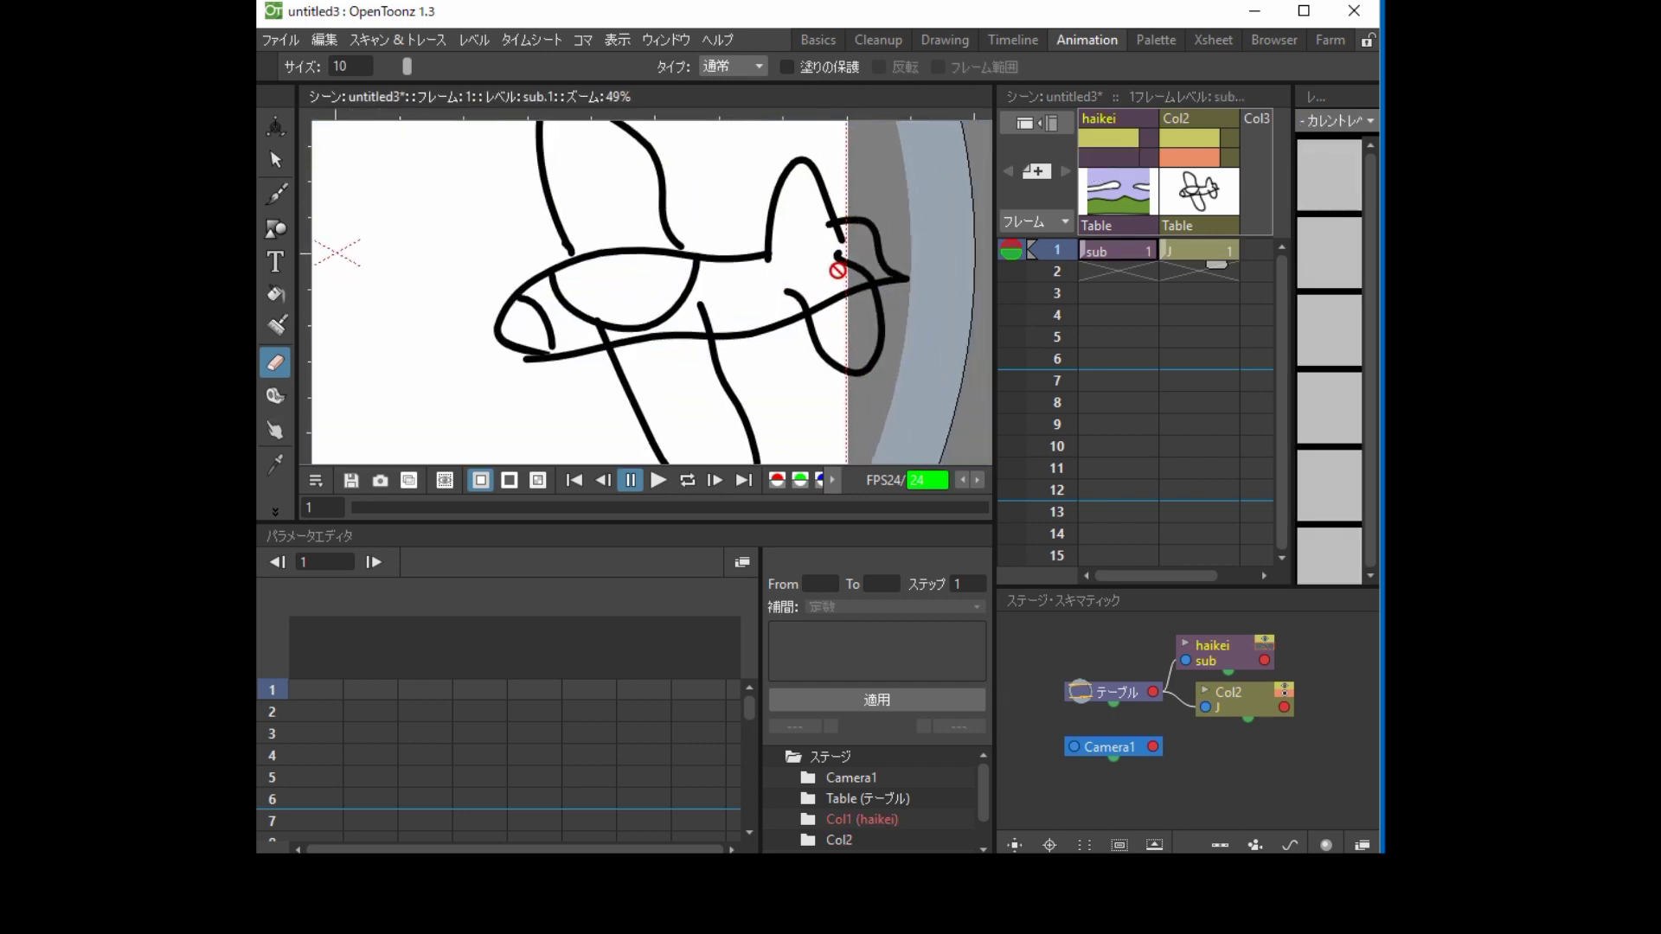
Erase the overlapping airplane lines at the tail, along the base of the lower wing and under the nose in Col2
click(1203, 252)
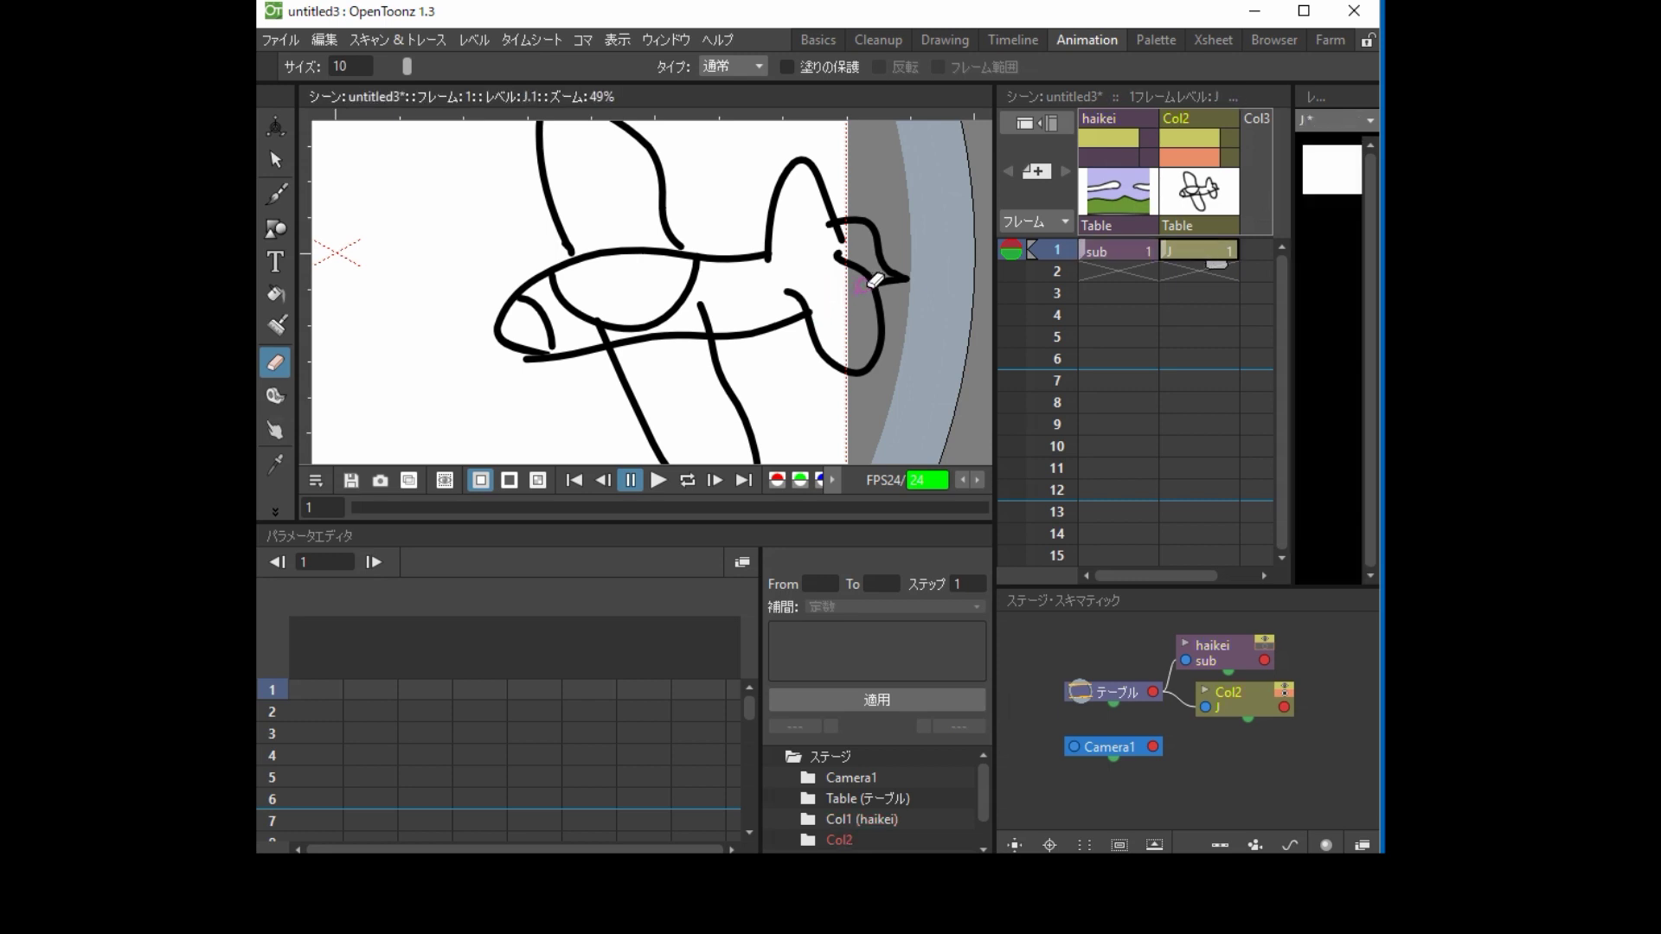
click(601, 328)
click(602, 323)
mouse_move(671, 336)
mouse_down()
mouse_move(694, 338)
mouse_move(702, 305)
mouse_move(621, 340)
mouse_up()
click(700, 306)
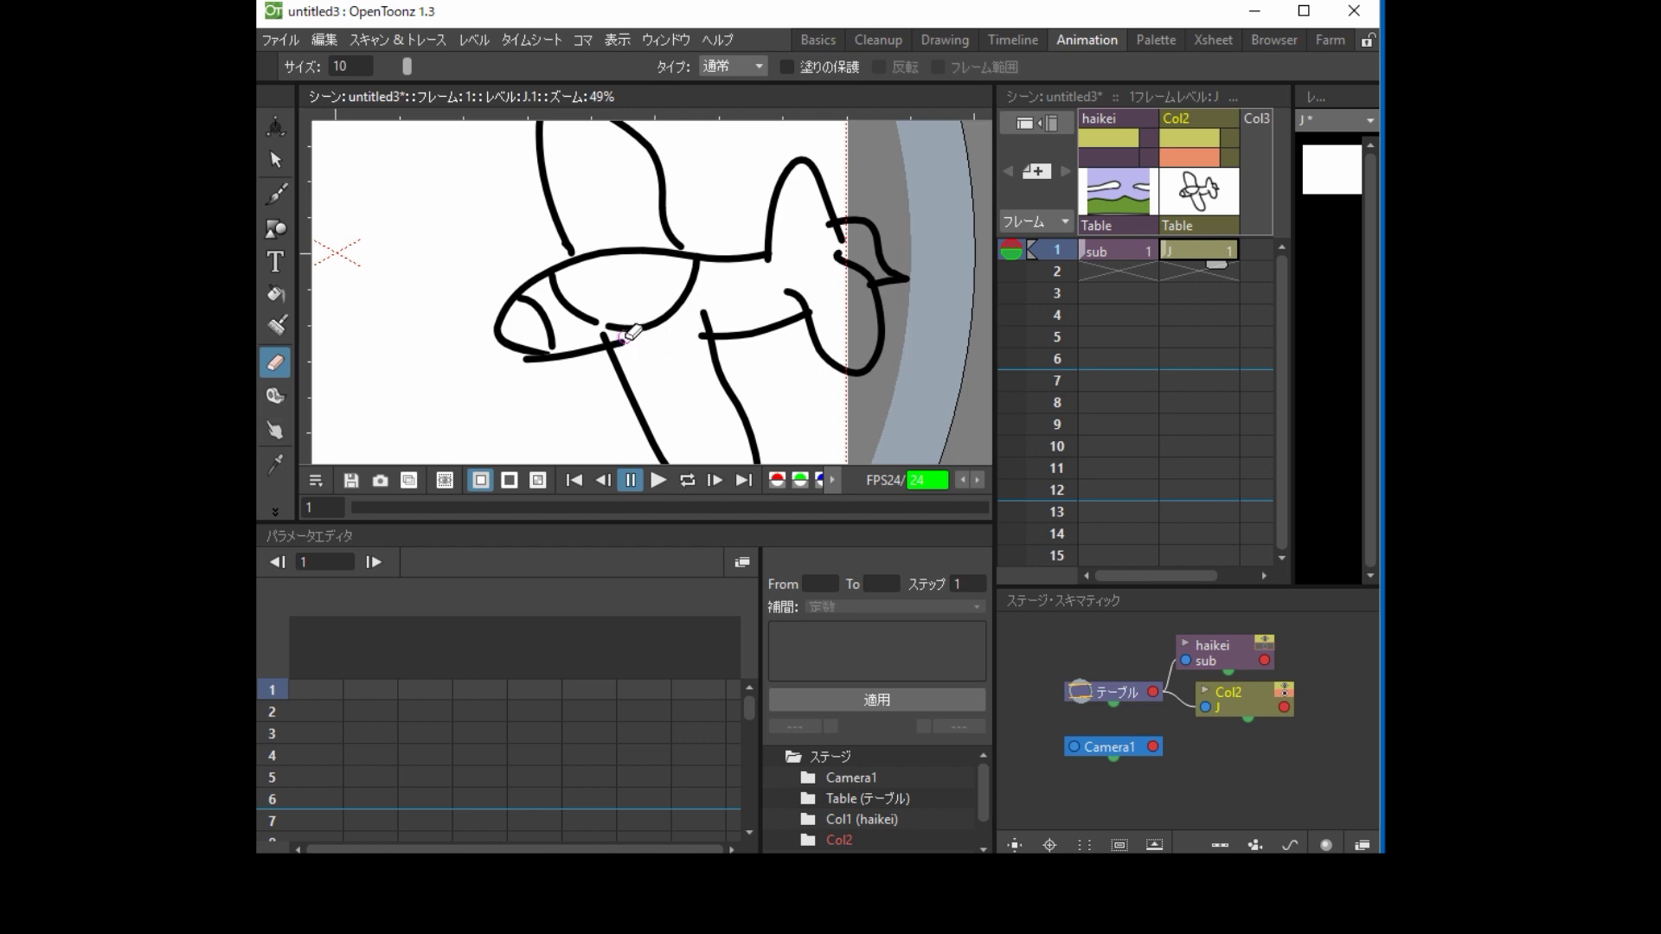
click(695, 336)
click(526, 360)
Close the gap in the lower edge of the airplane's cockpit with the Brush
click(279, 191)
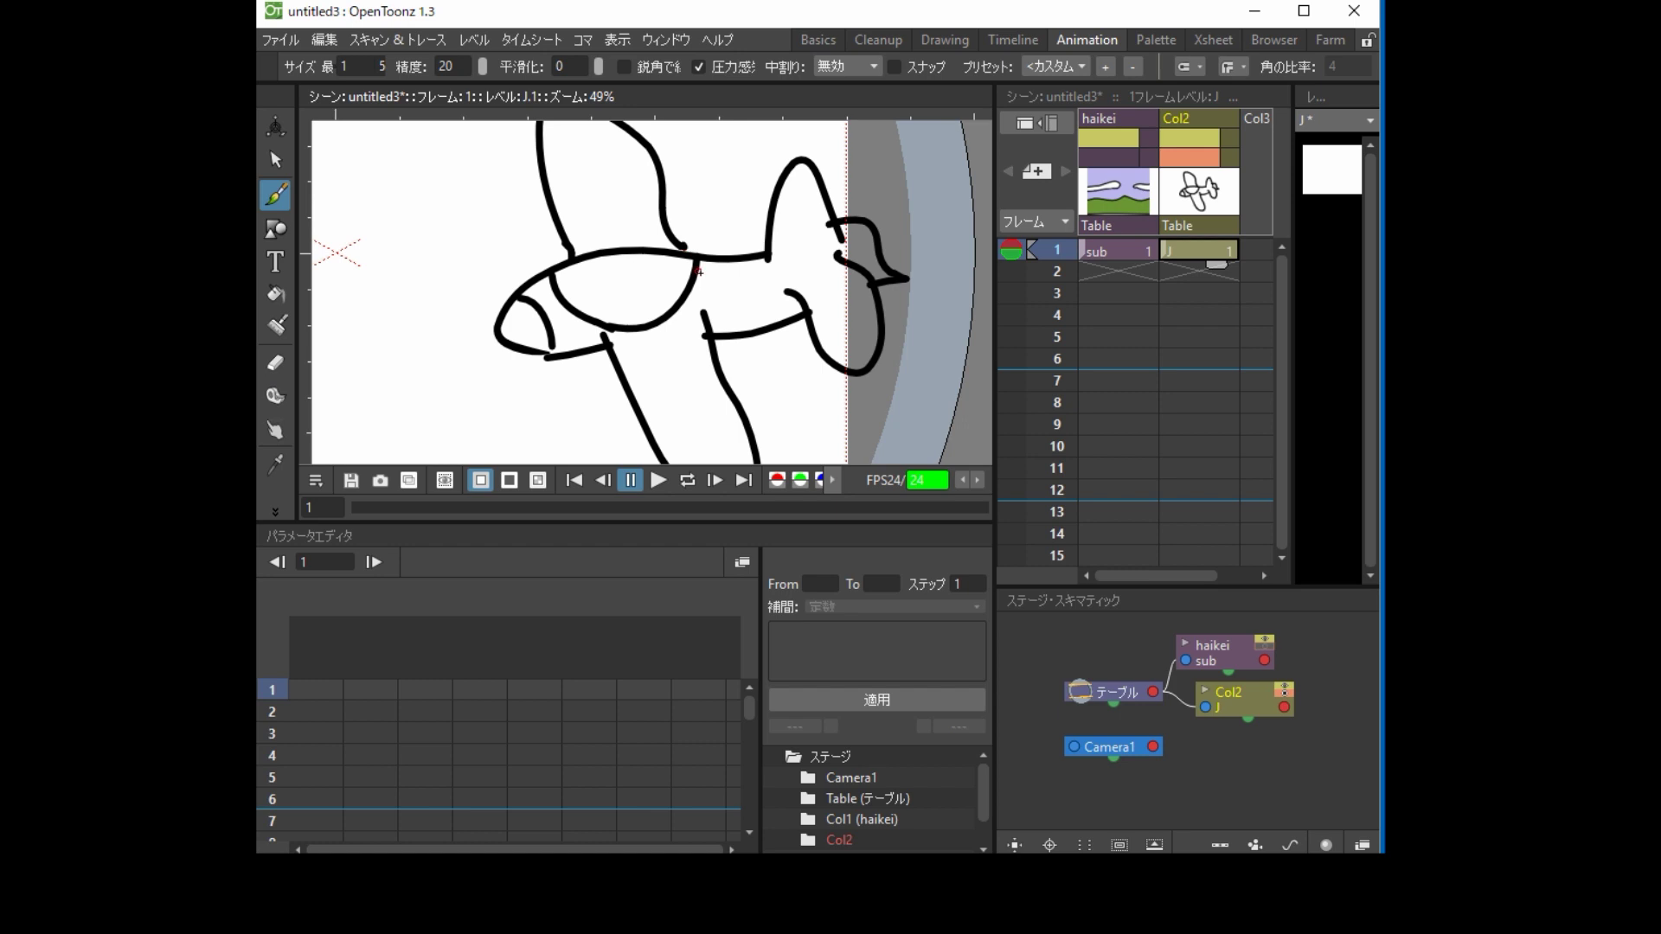
scroll(749, 353, down, 3)
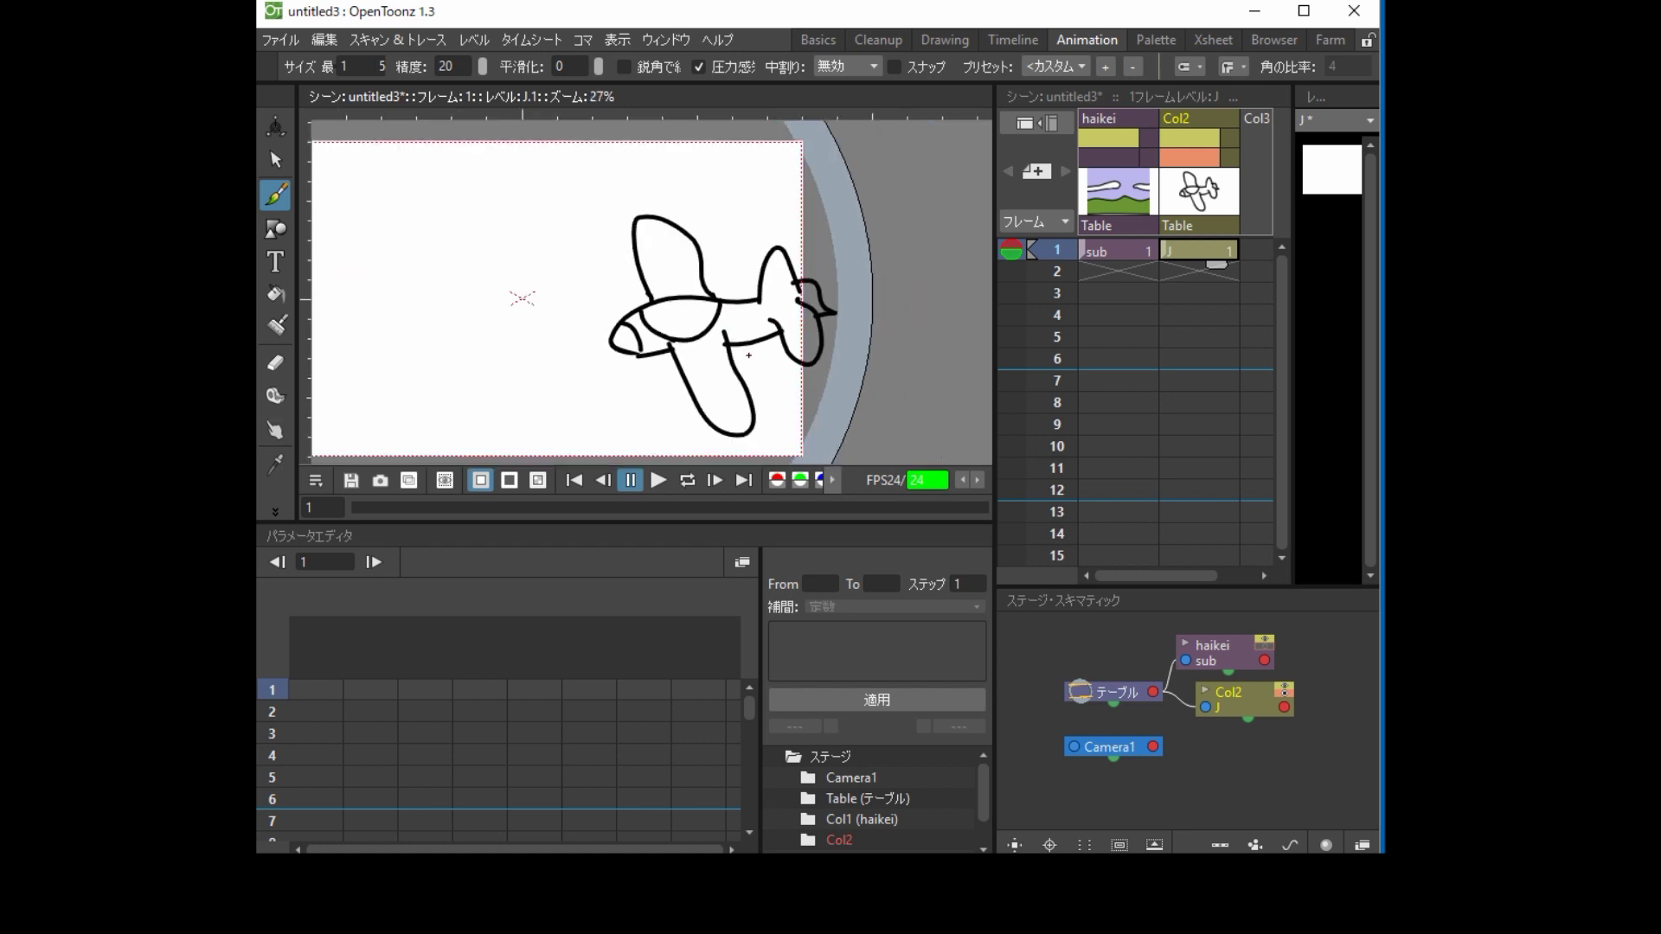
scroll(789, 365, up, 2)
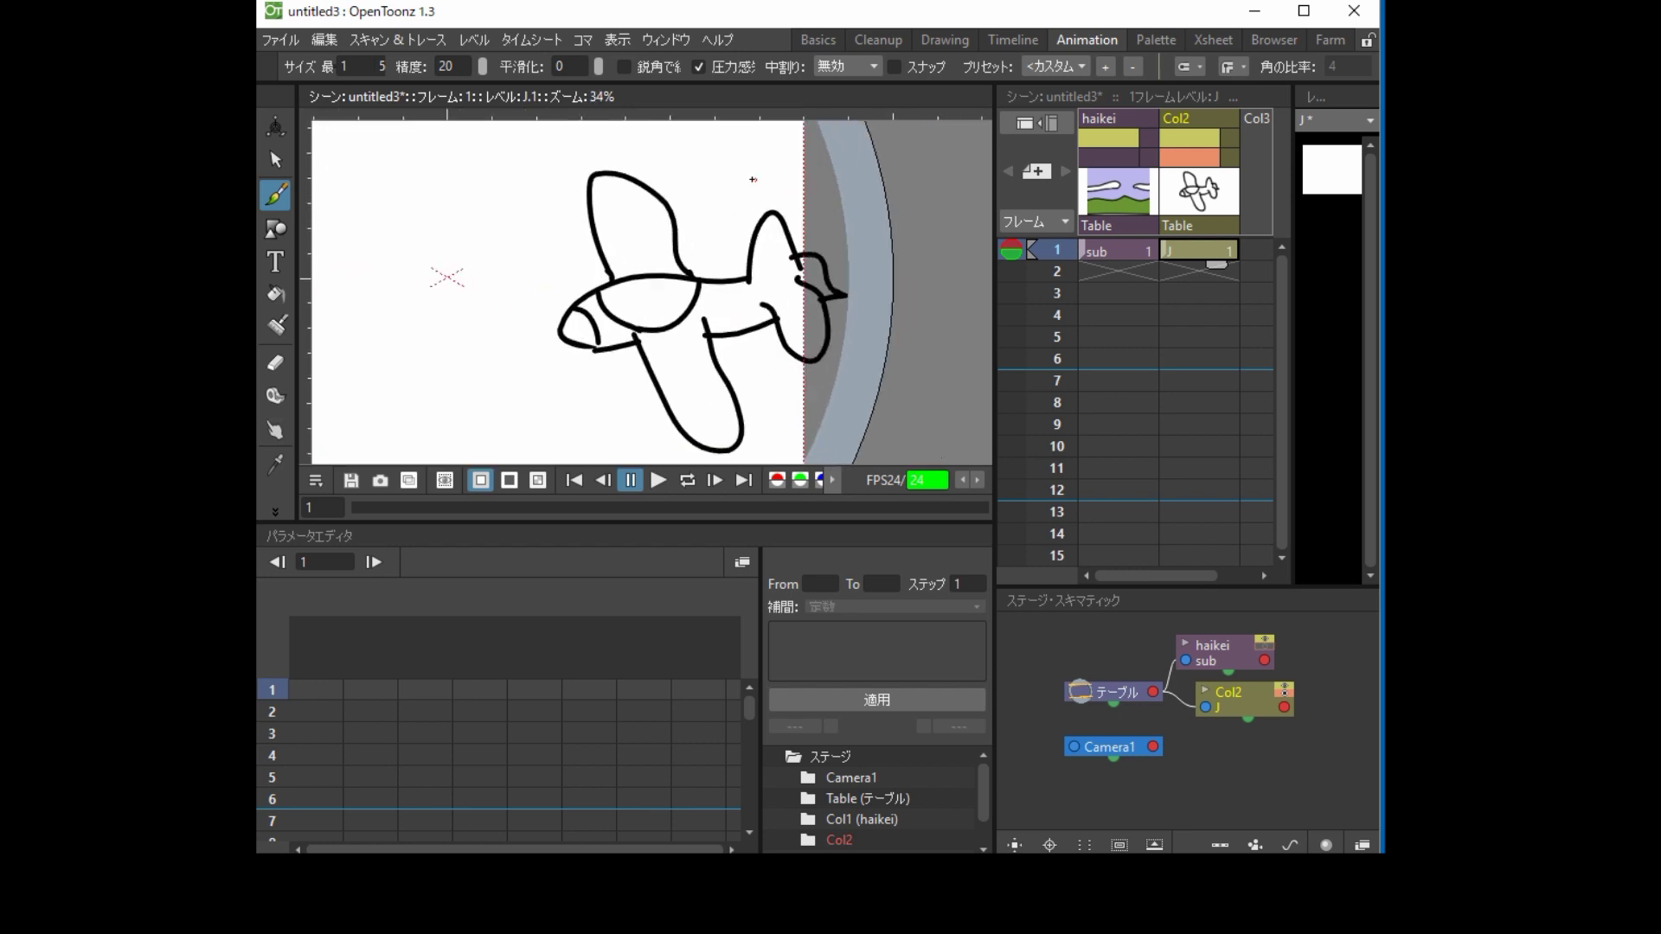
Switch to the Basics workspace, add a new style to the airplane level's palette and make it white (R 255, G 255, B 255)
click(817, 39)
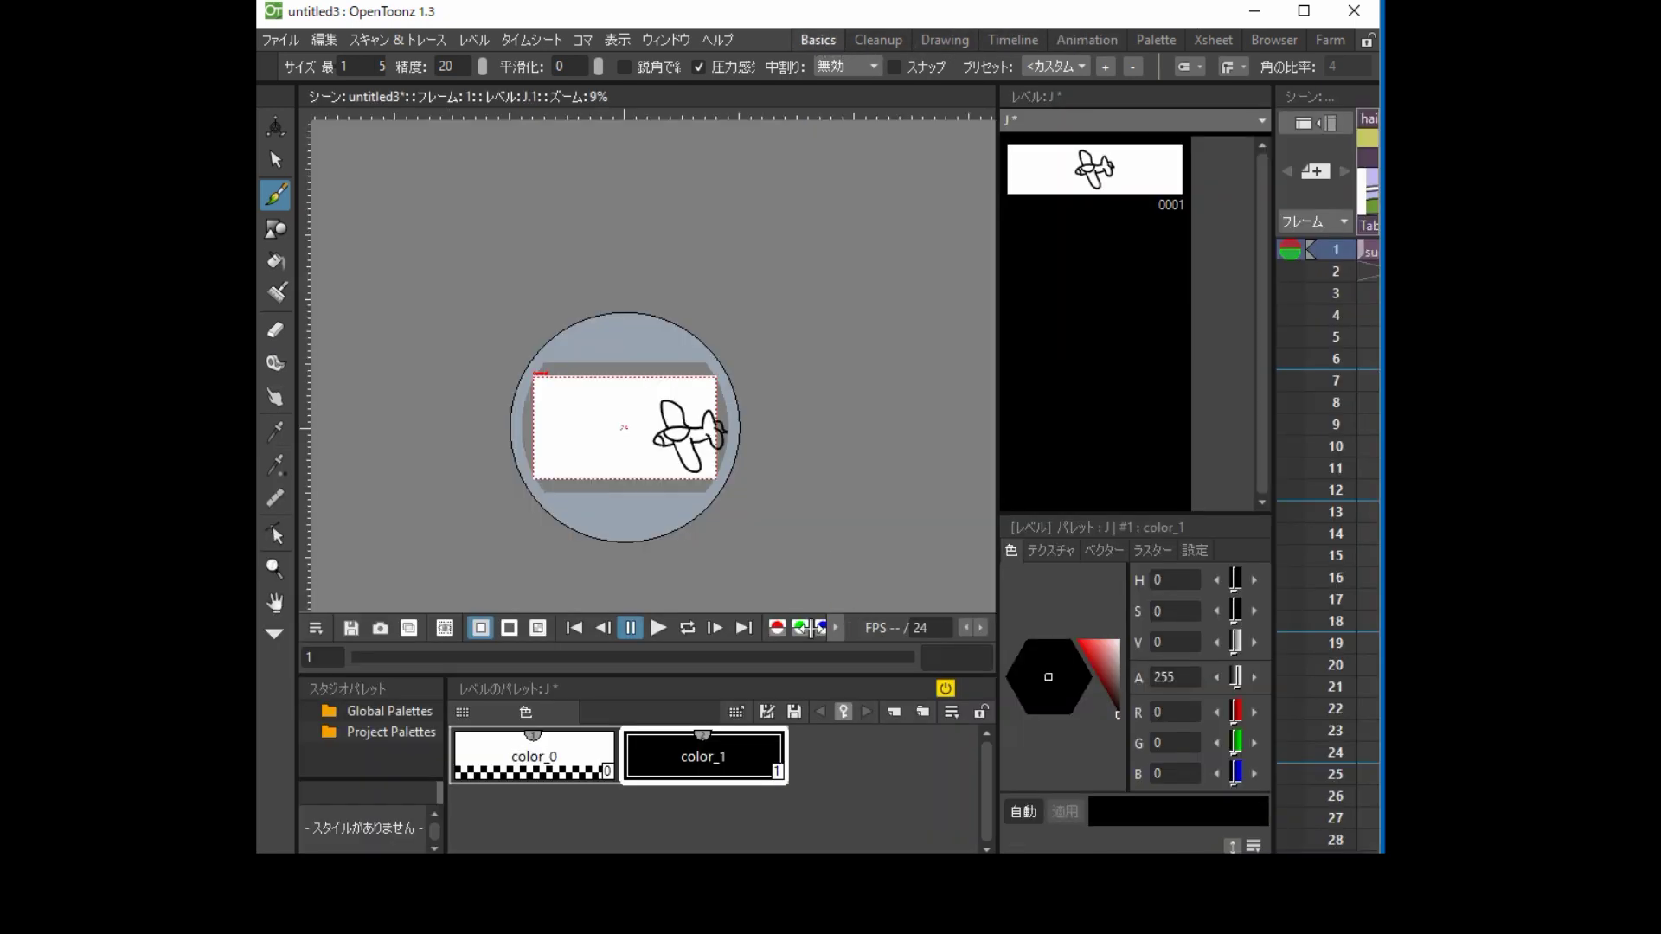
scroll(749, 601, up, 1)
click(894, 712)
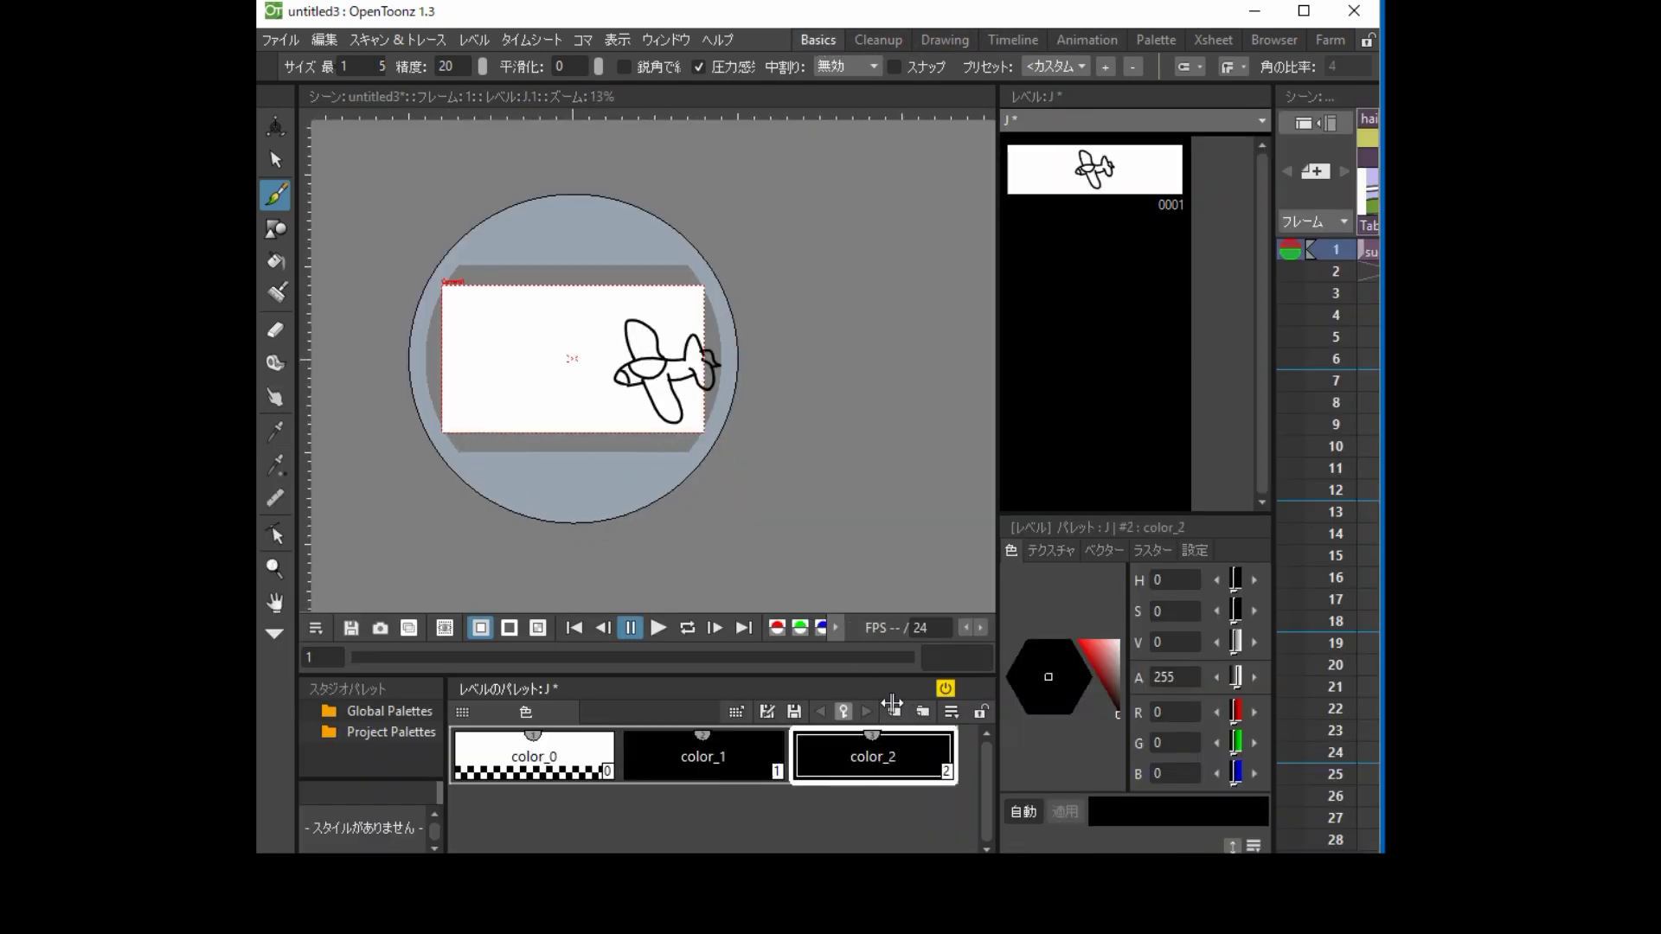
scroll(743, 378, up, 2)
scroll(743, 379, up, 1)
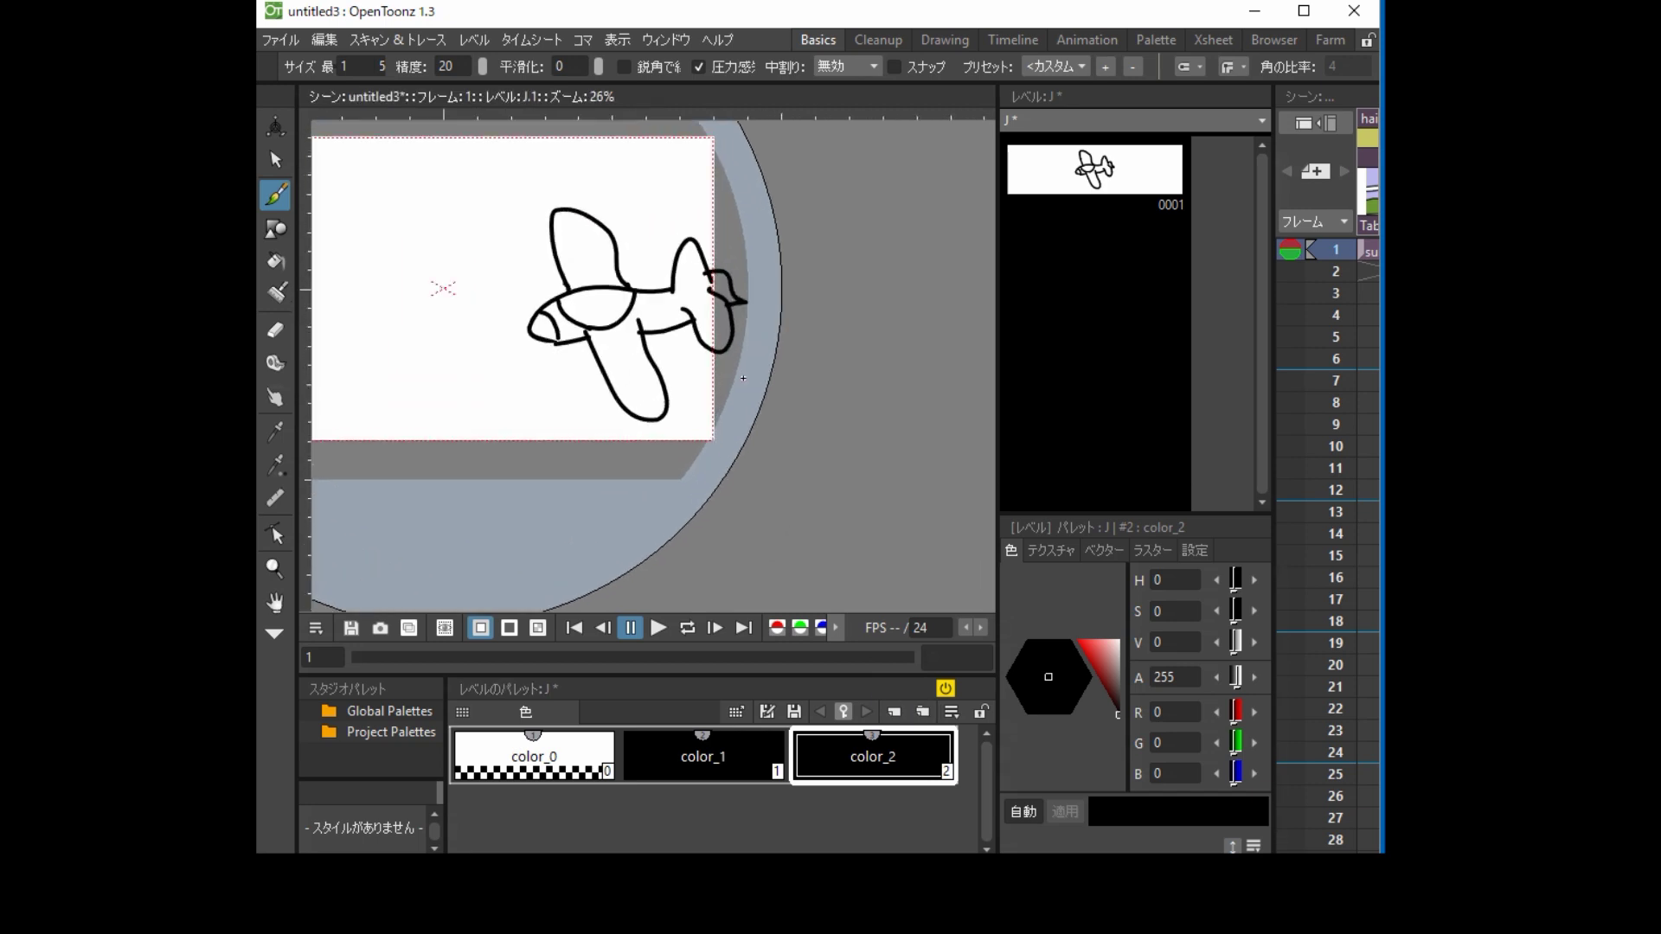
drag(1104, 655, 1149, 613)
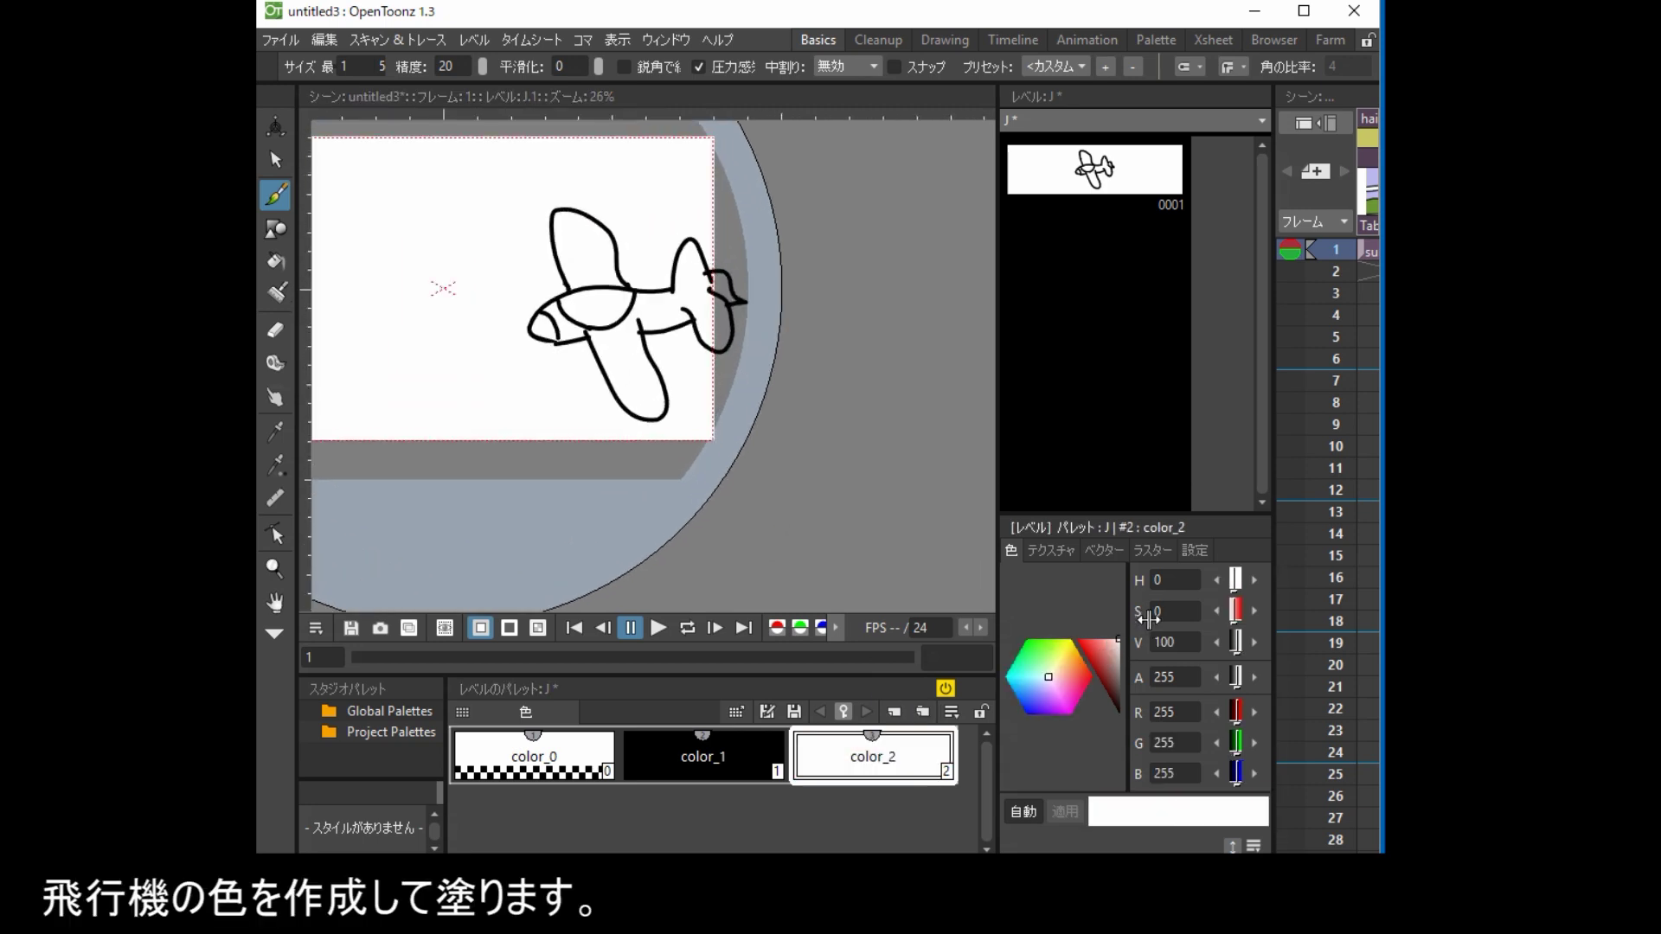
Fill the airplane's cockpit with color_2 and set that style to light purple (R 225, G 194, B 255)
drag(1041, 693, 1040, 688)
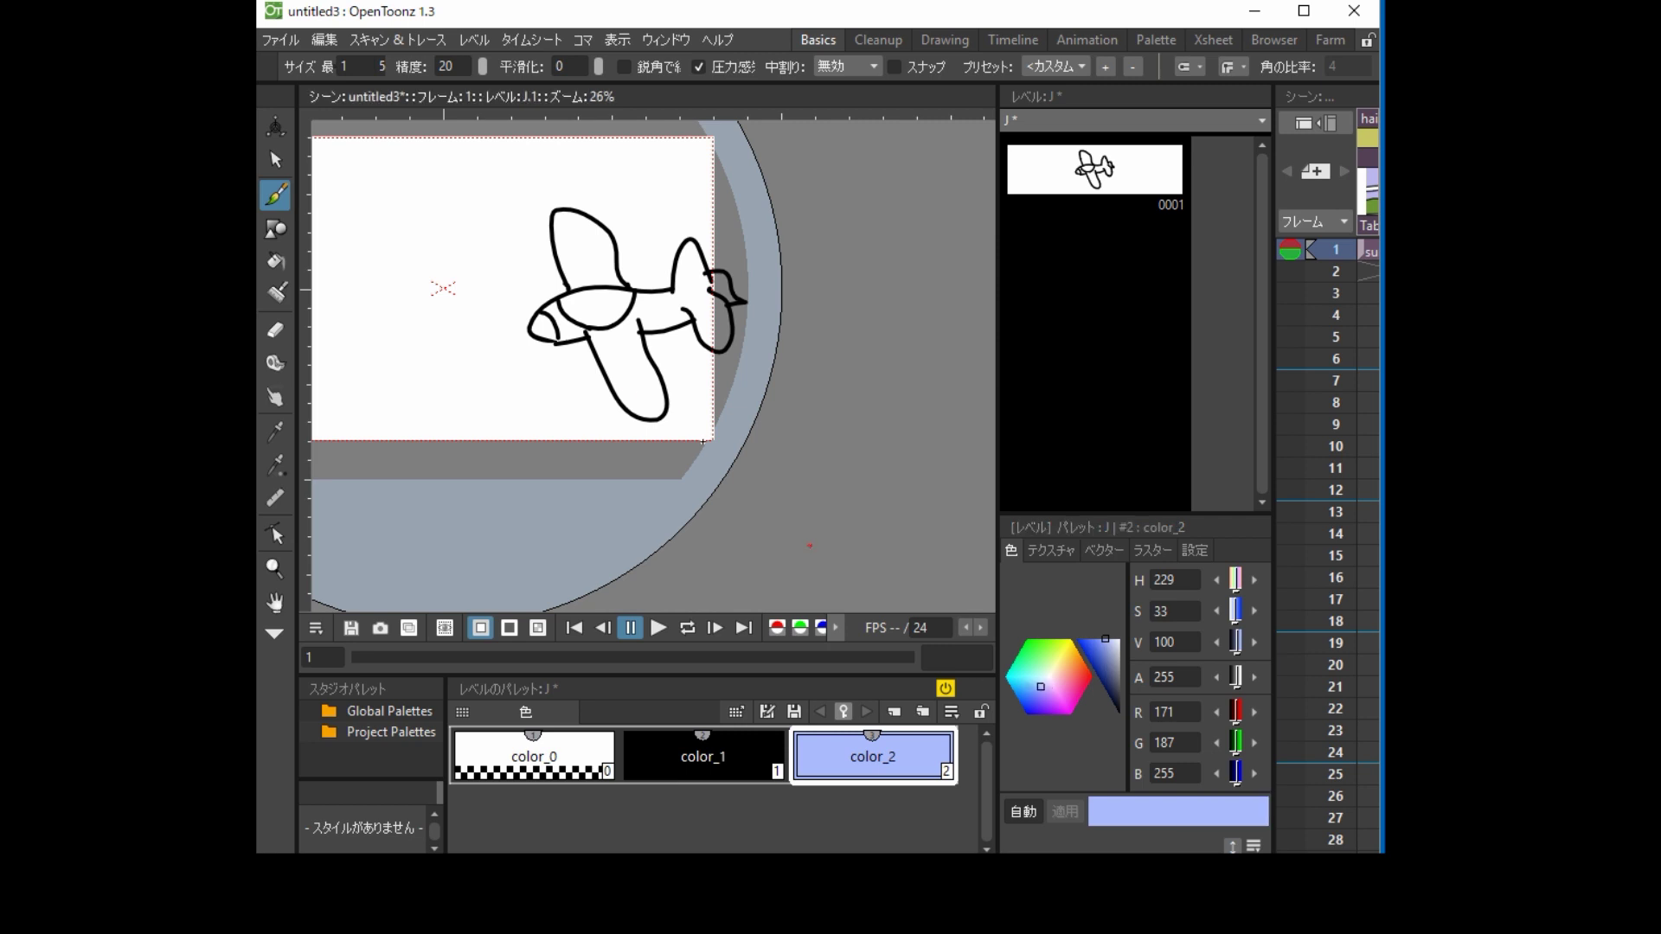
click(274, 261)
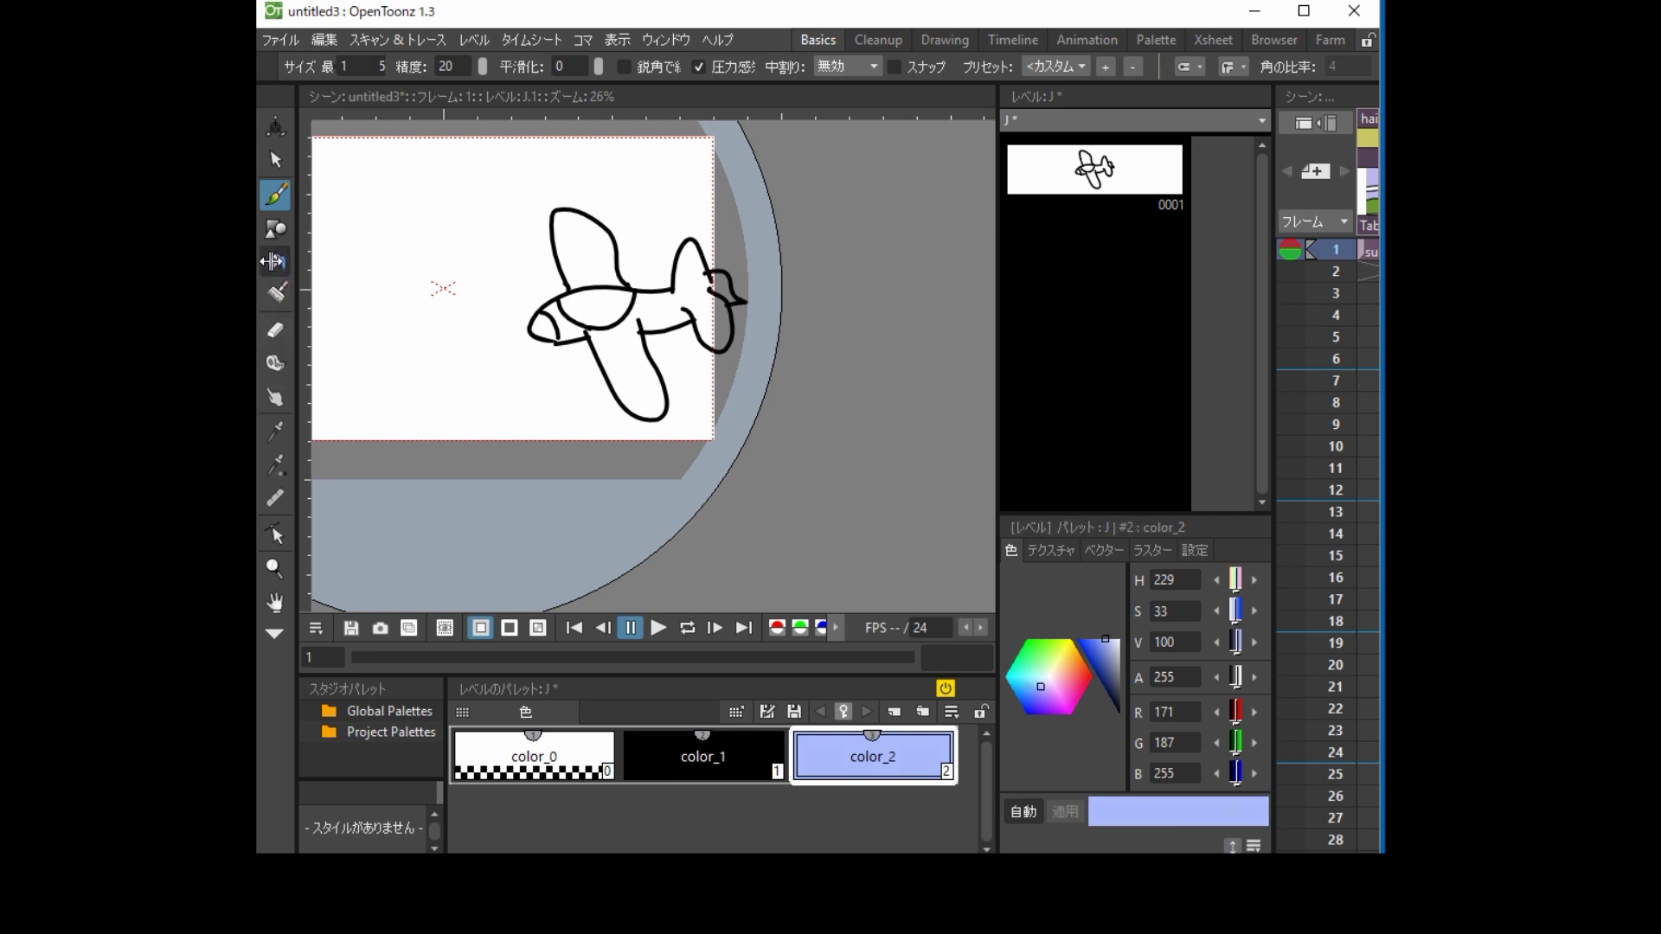
click(605, 308)
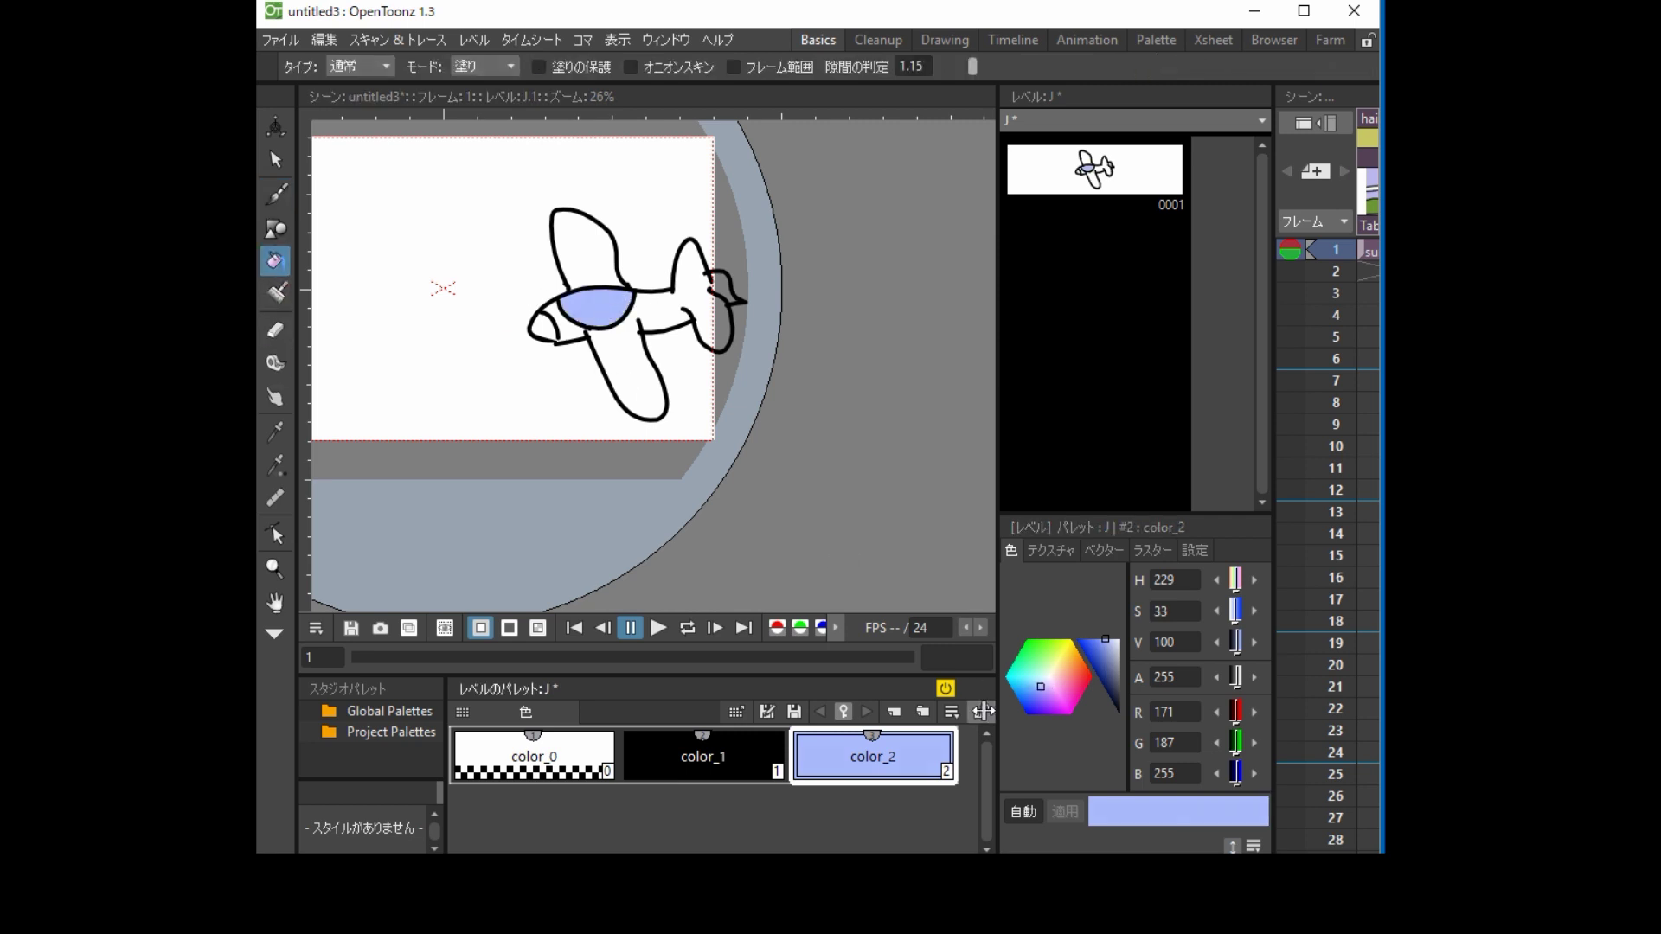
click(1044, 687)
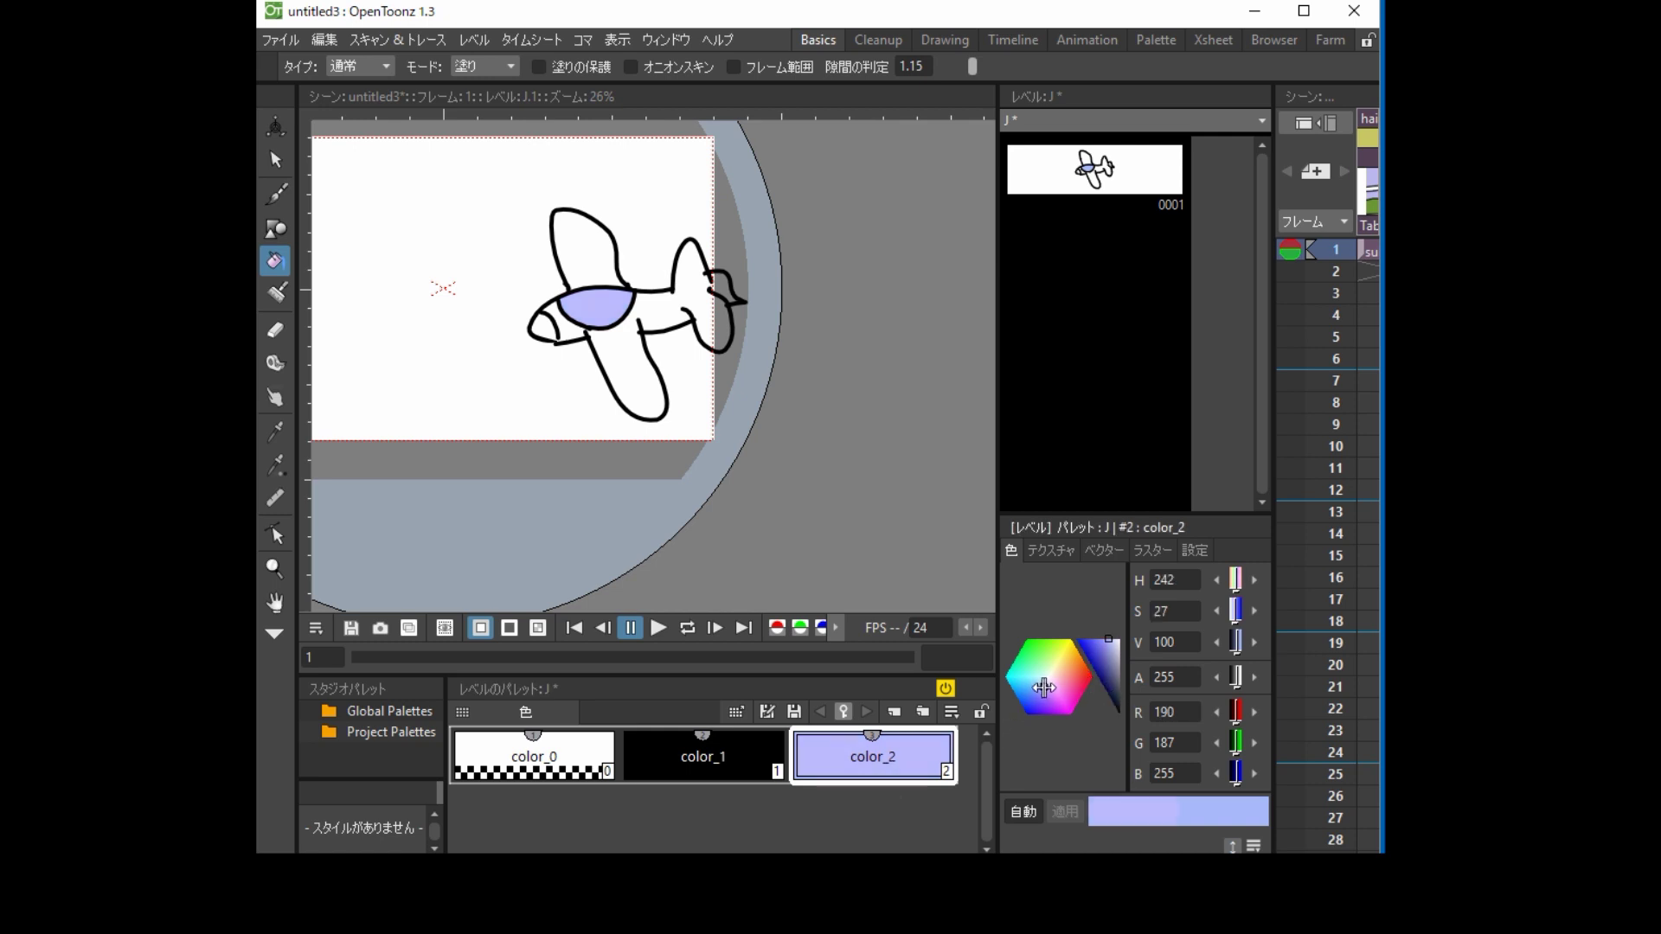
drag(1044, 688, 1049, 686)
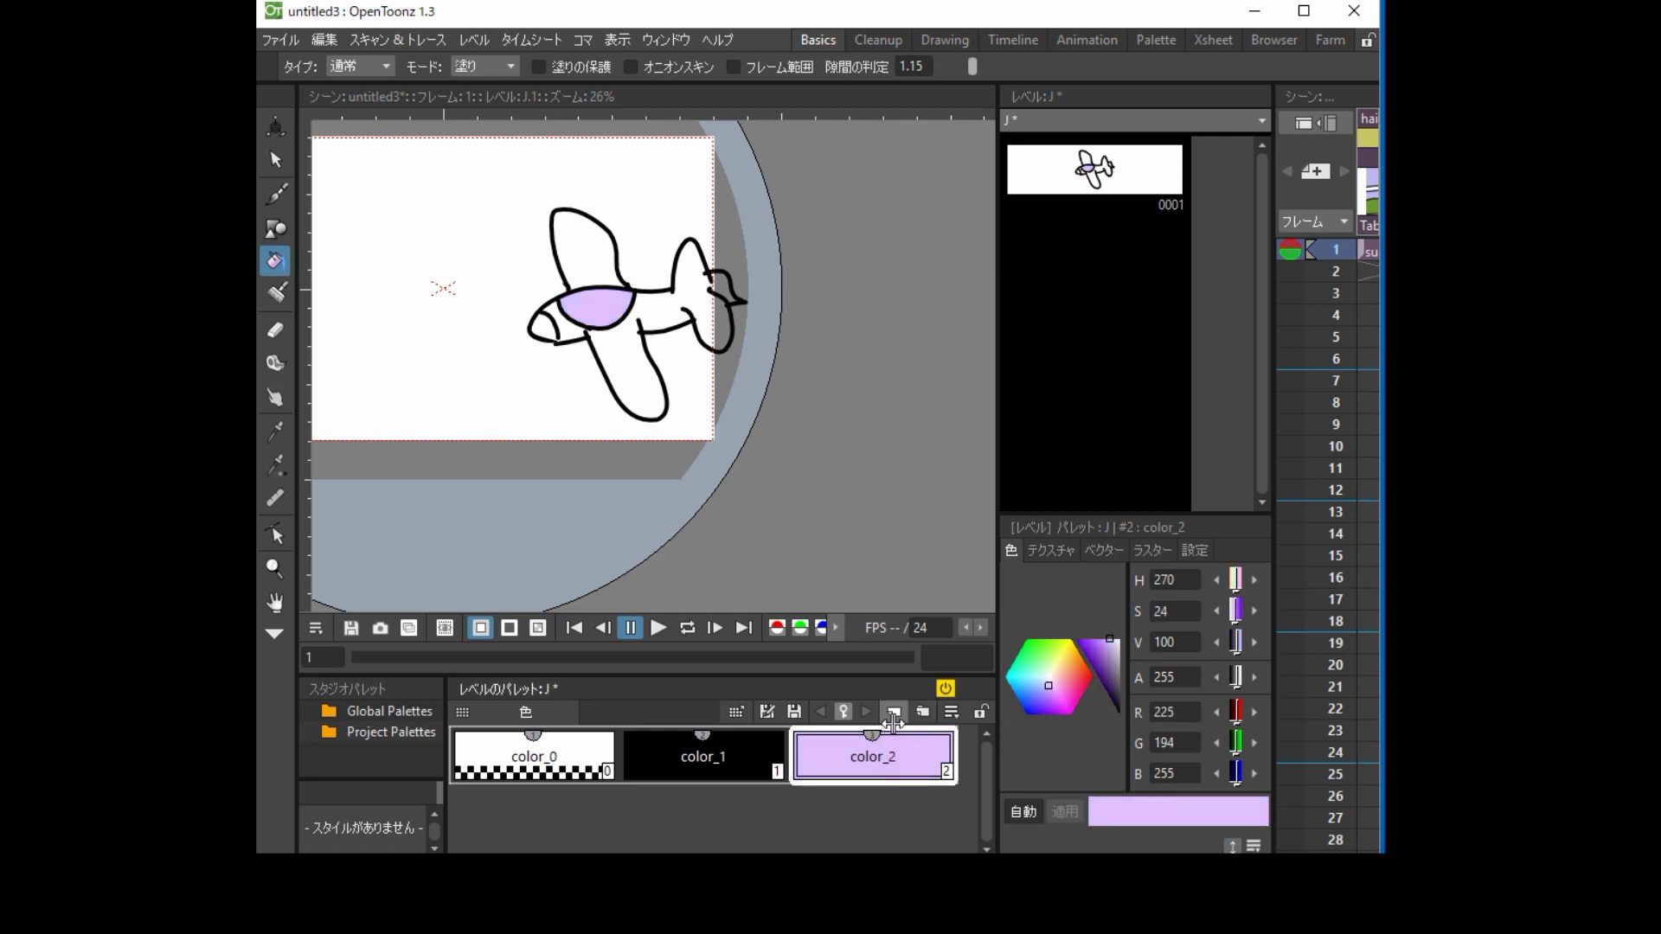
Add a new ochre style (R 198, G 172, B 53) to the level palette and fill the airplane's body, wings and tail with it
click(892, 721)
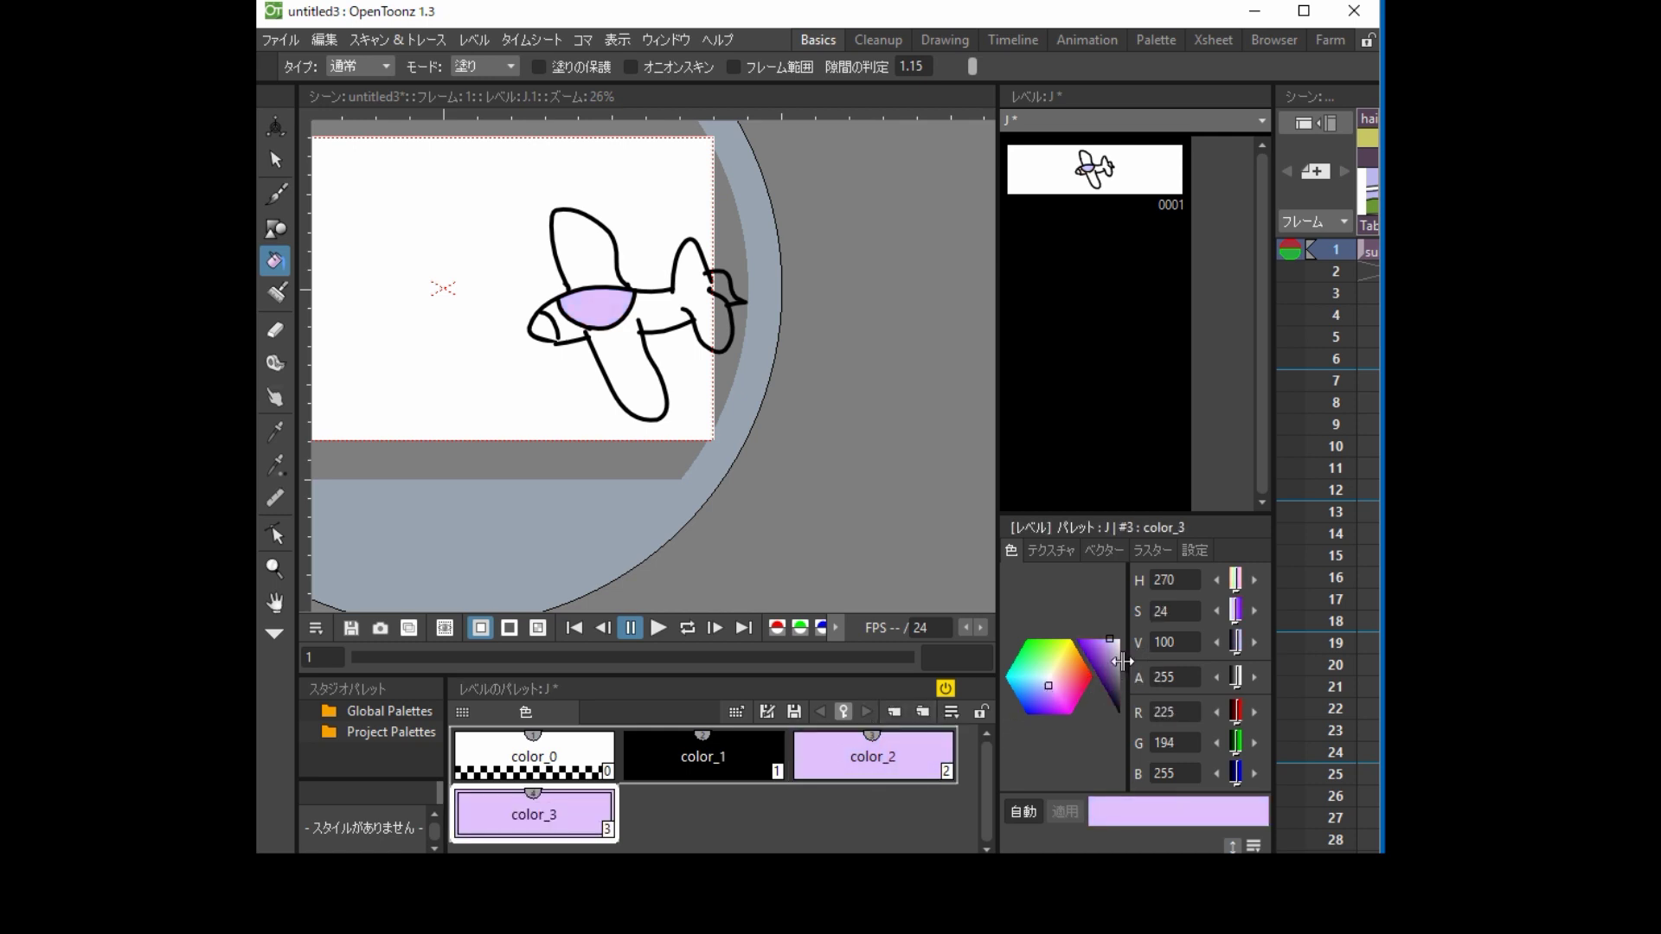
mouse_move(1067, 661)
mouse_down()
mouse_move(1043, 650)
mouse_move(1063, 650)
mouse_move(1056, 677)
mouse_move(1081, 638)
mouse_move(1049, 671)
mouse_move(1095, 656)
mouse_up()
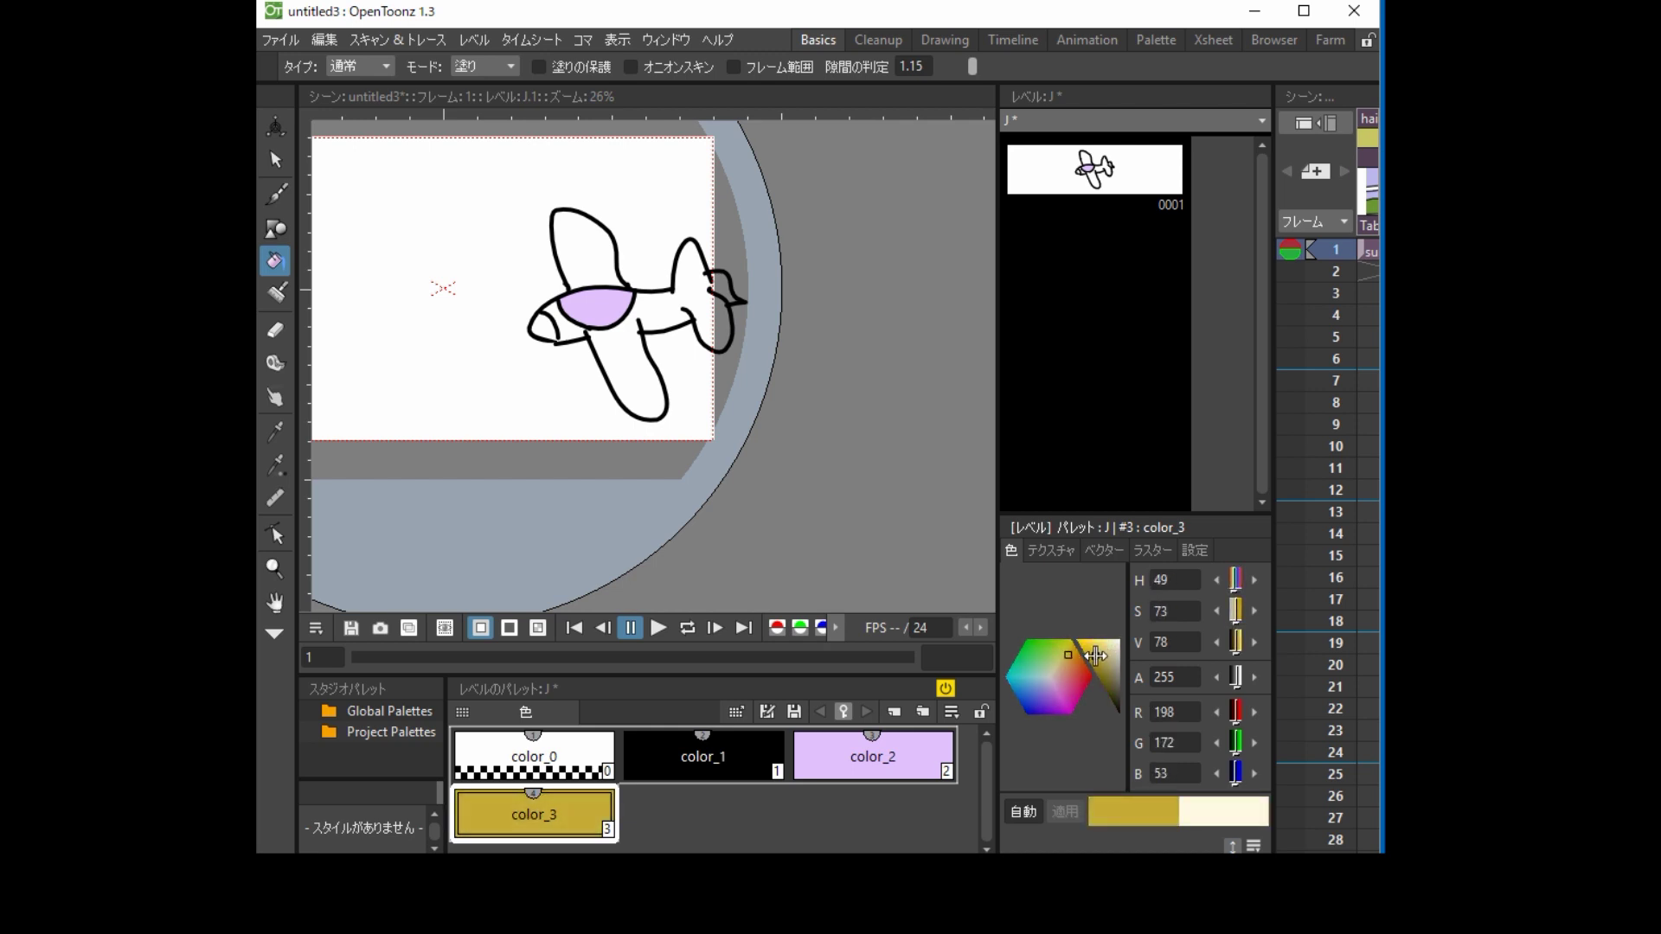
click(630, 374)
click(603, 266)
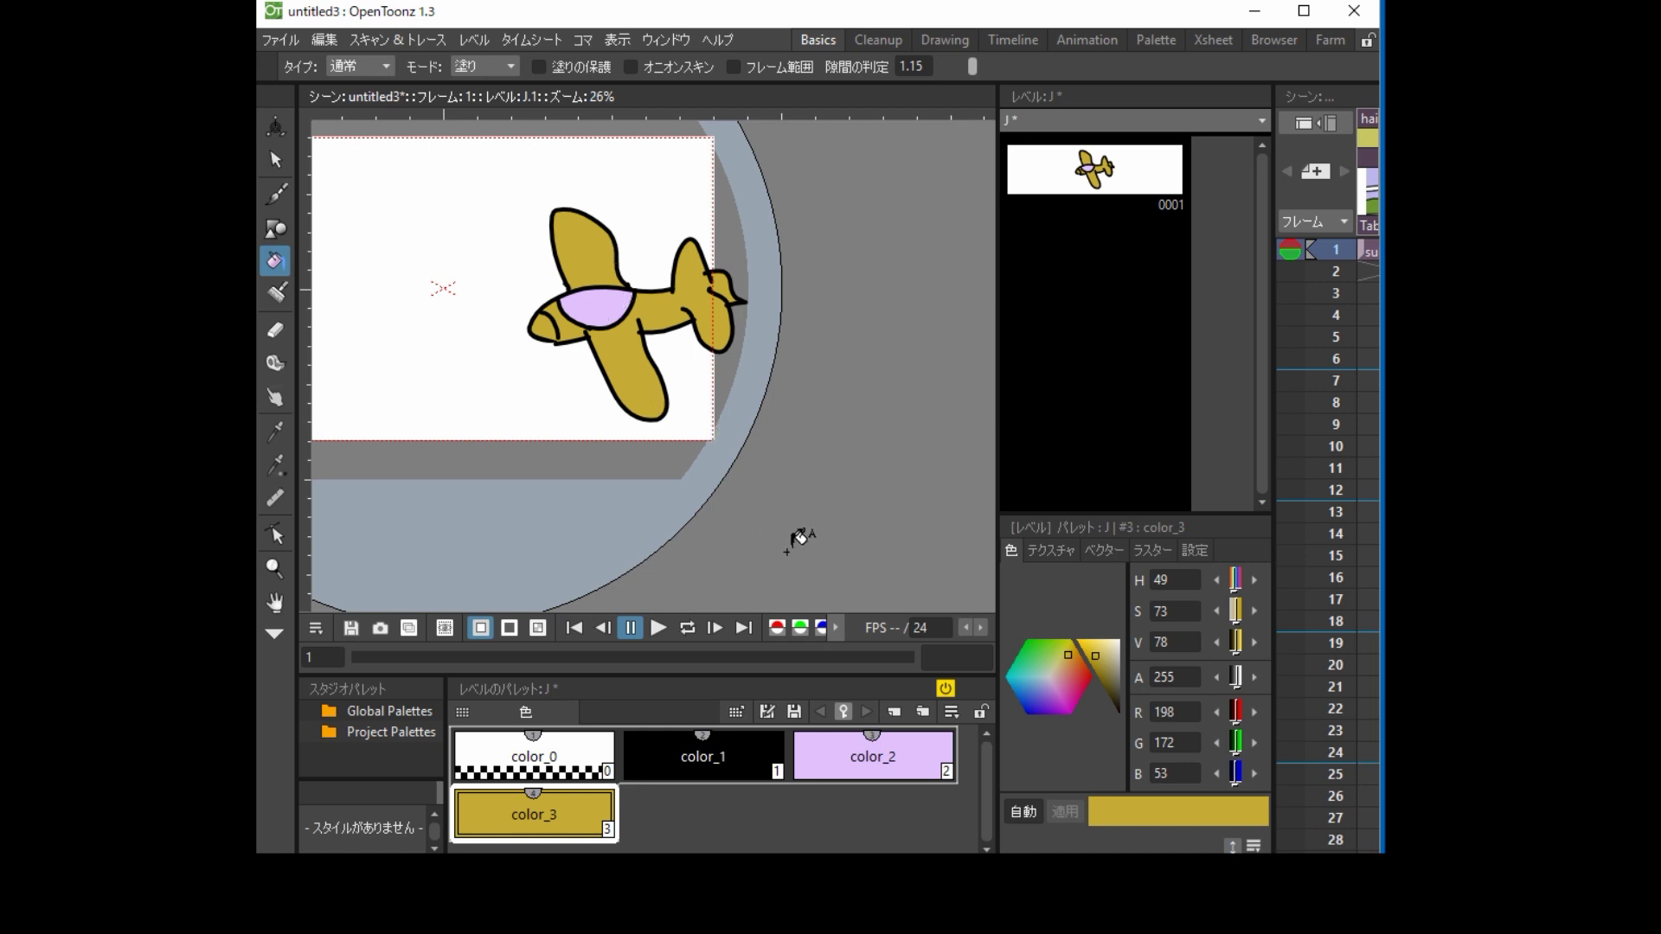
Change the airplane's body colour, color_3, to light brown (R 198, G 147, B 123)
mouse_move(1060, 663)
mouse_down()
mouse_move(1041, 655)
mouse_move(1091, 678)
mouse_move(1049, 661)
mouse_move(1032, 691)
mouse_move(1053, 659)
mouse_up()
scroll(770, 499, down, 5)
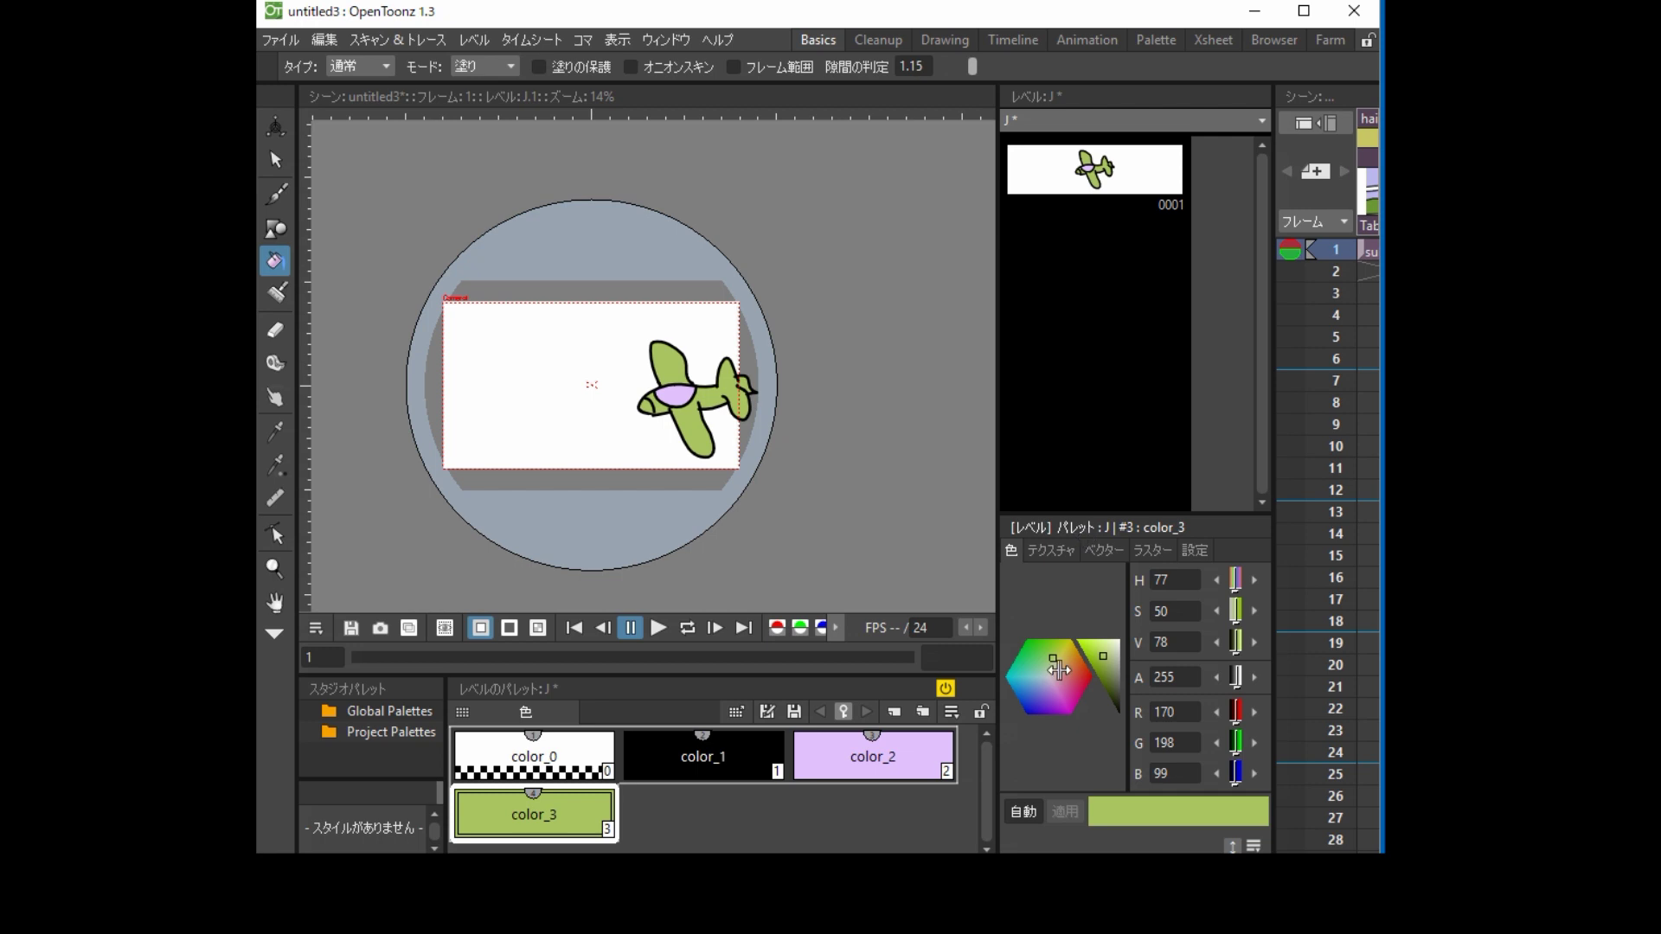
click(1063, 673)
drag(1063, 673, 1063, 673)
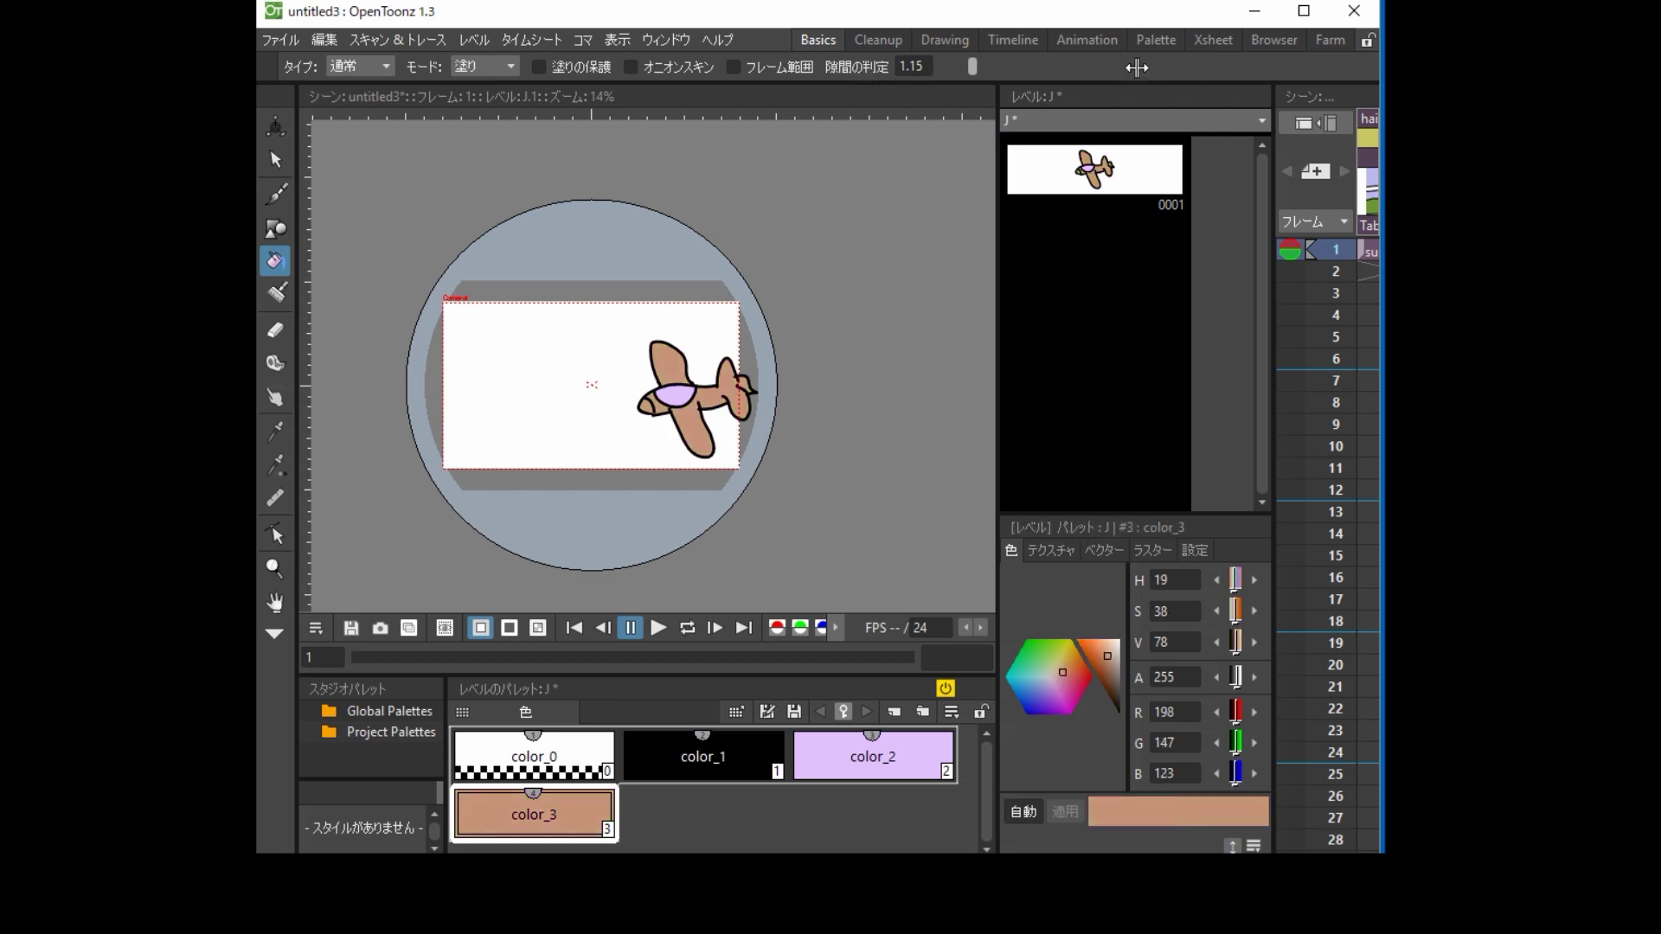
Switch to the Animation workspace and show the haikei background column in the viewer again
click(1087, 40)
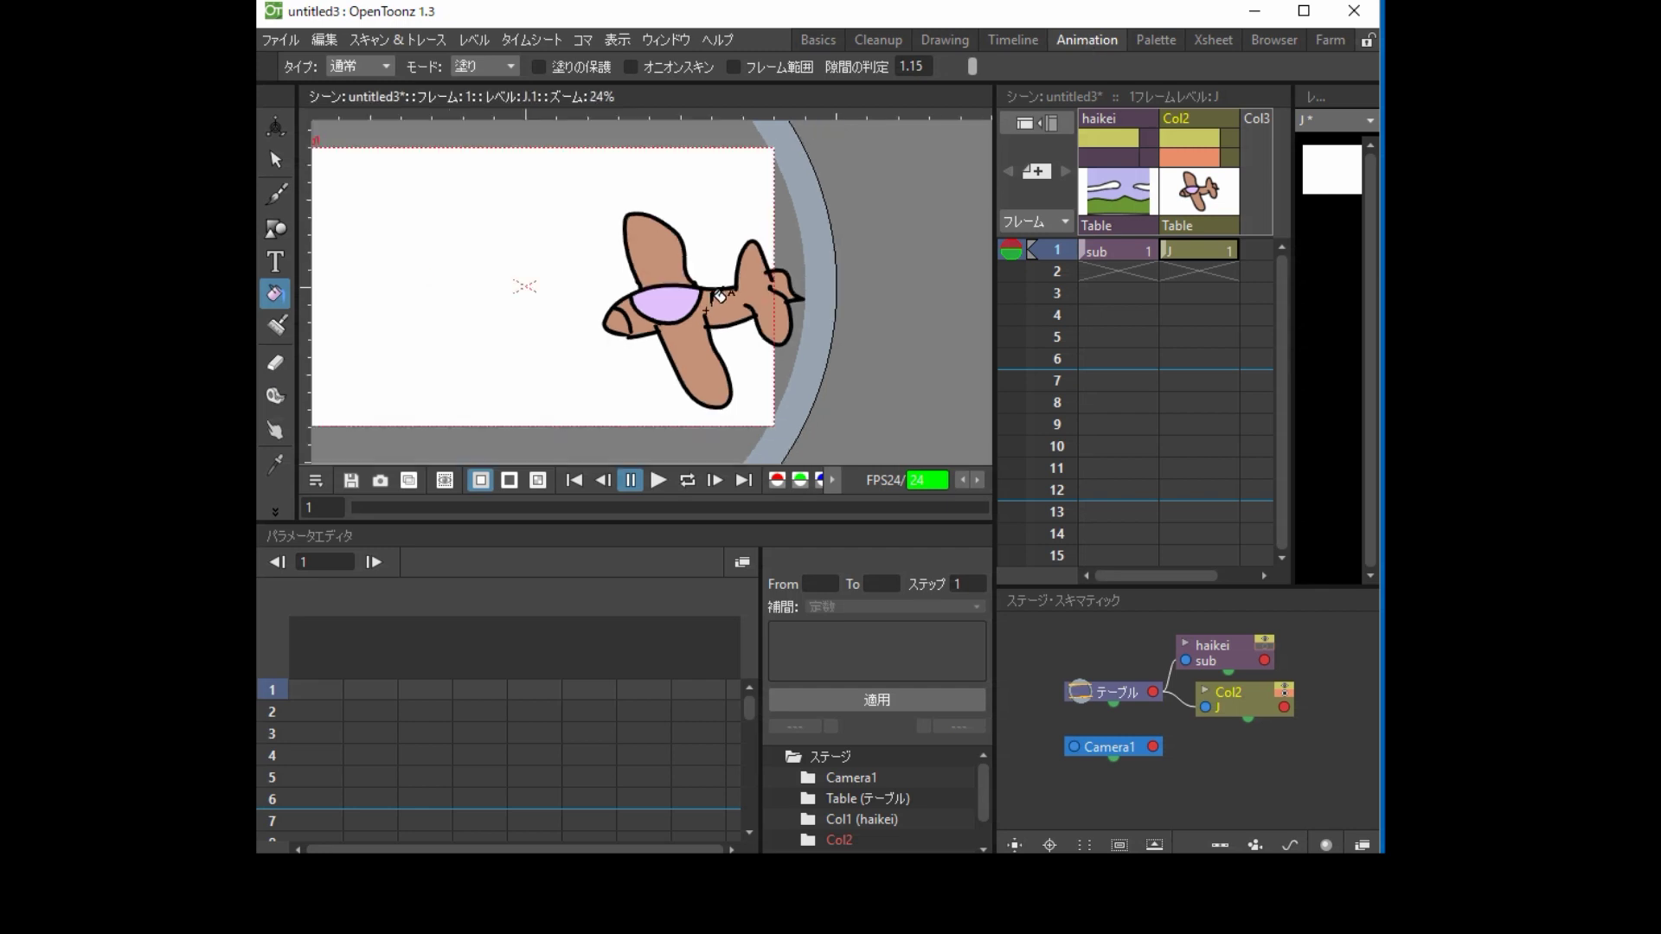
click(1123, 160)
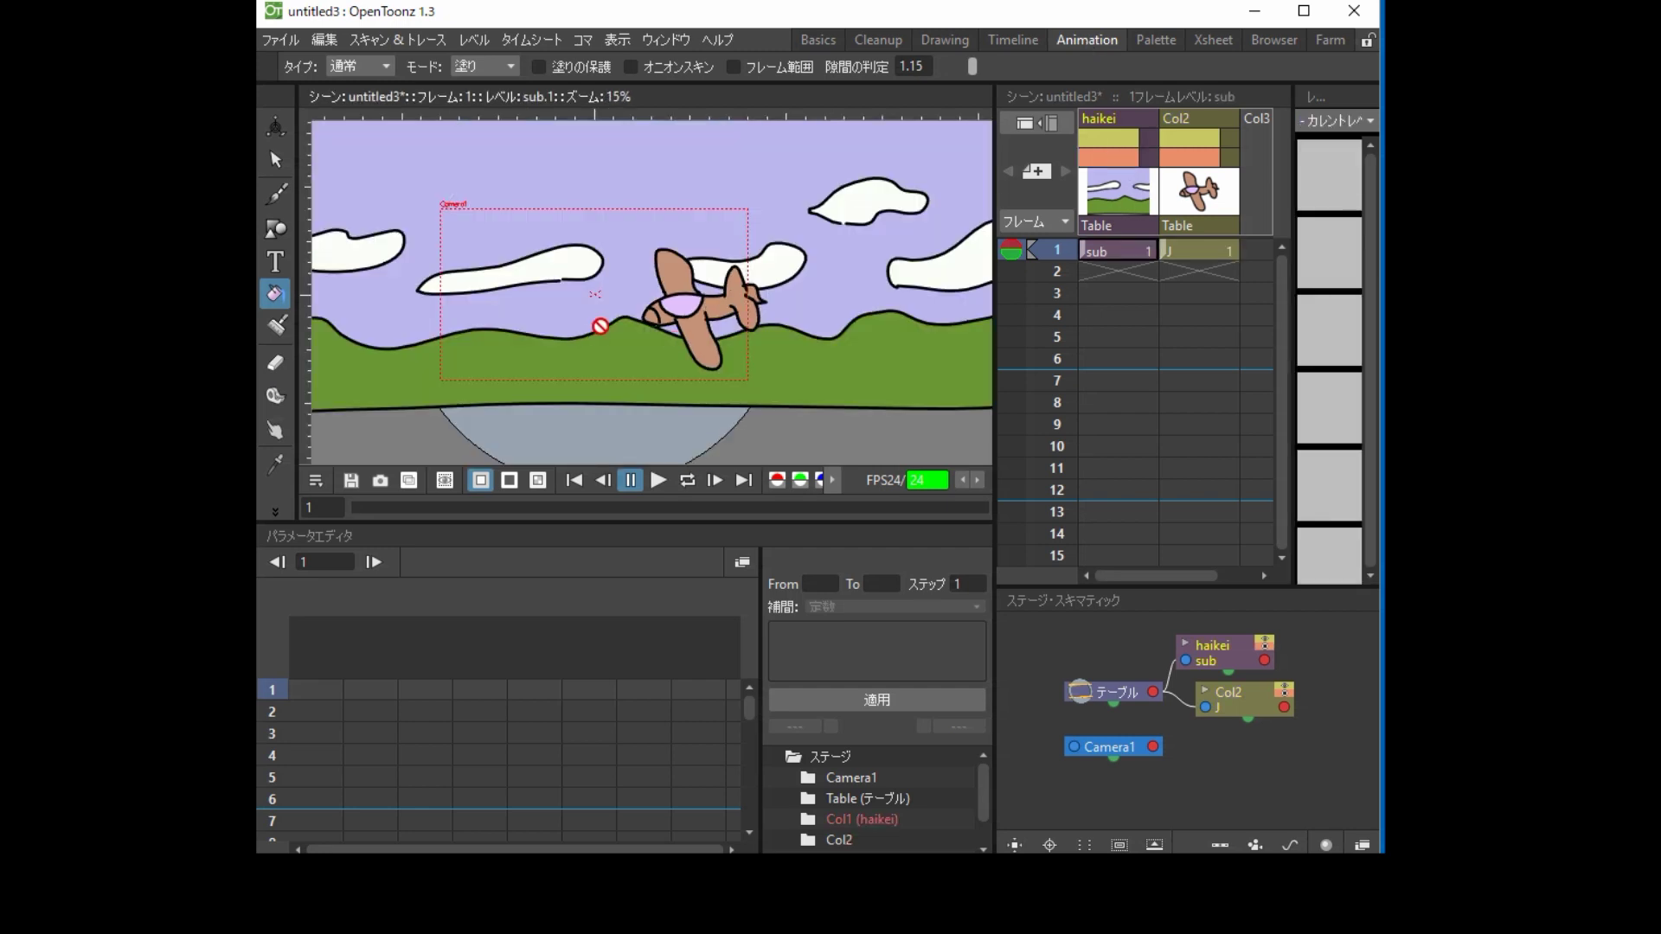
scroll(601, 325, up, 2)
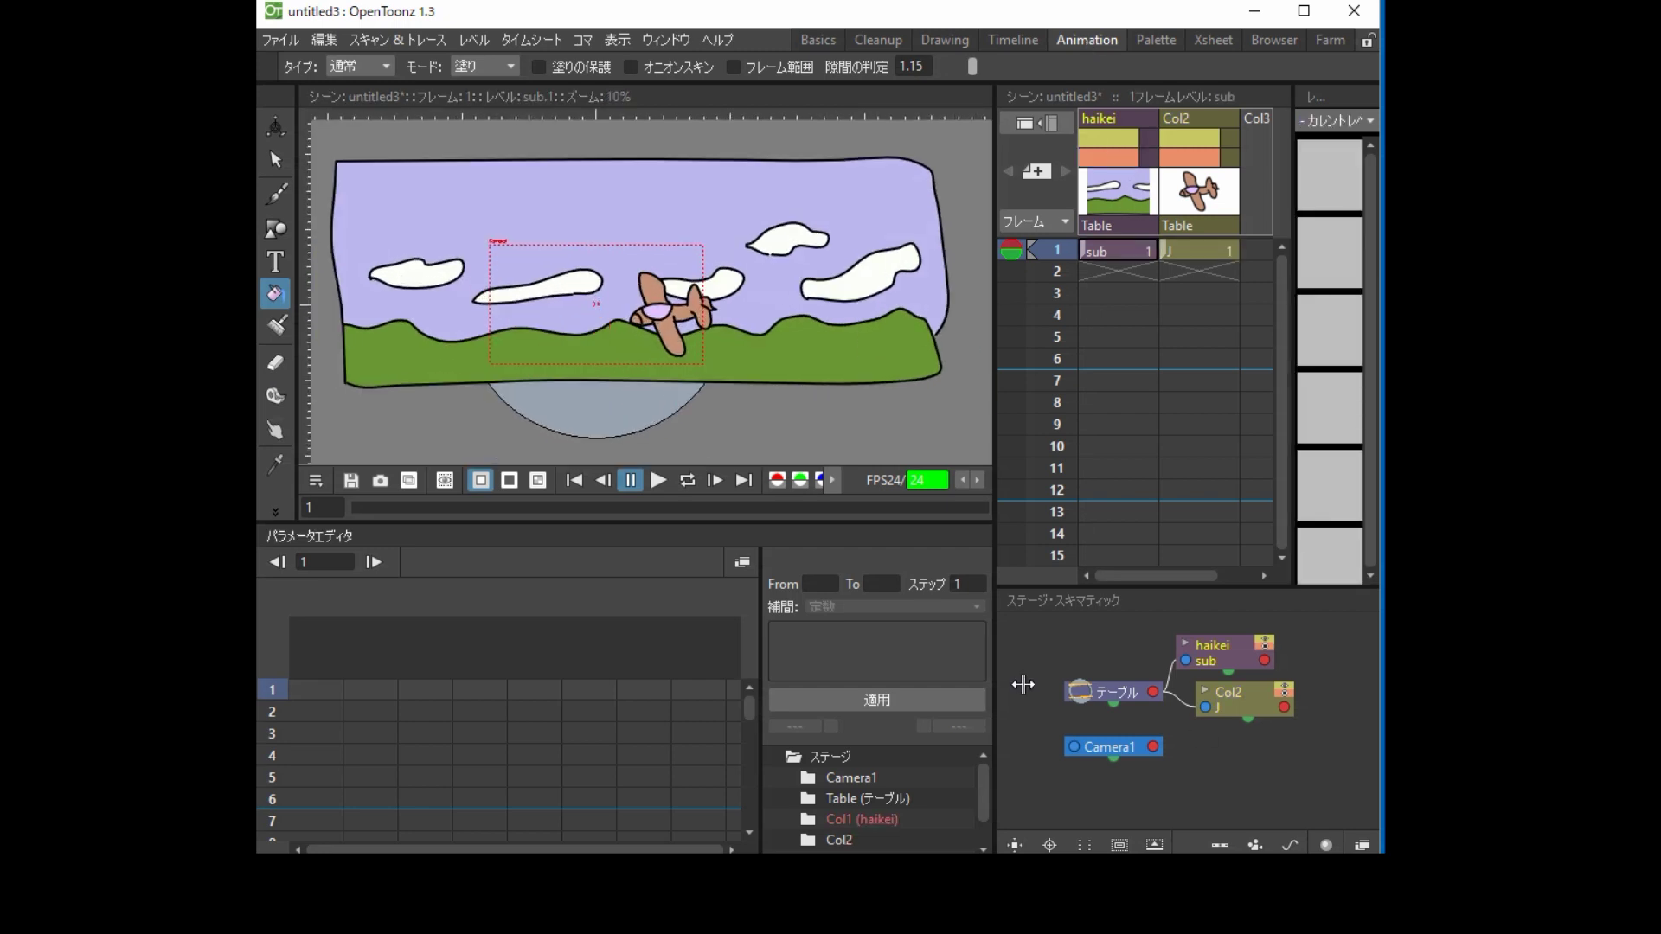
Collapse the airplane column Col2 into a sub-xsheet, bringing the related pegbars along
click(1191, 131)
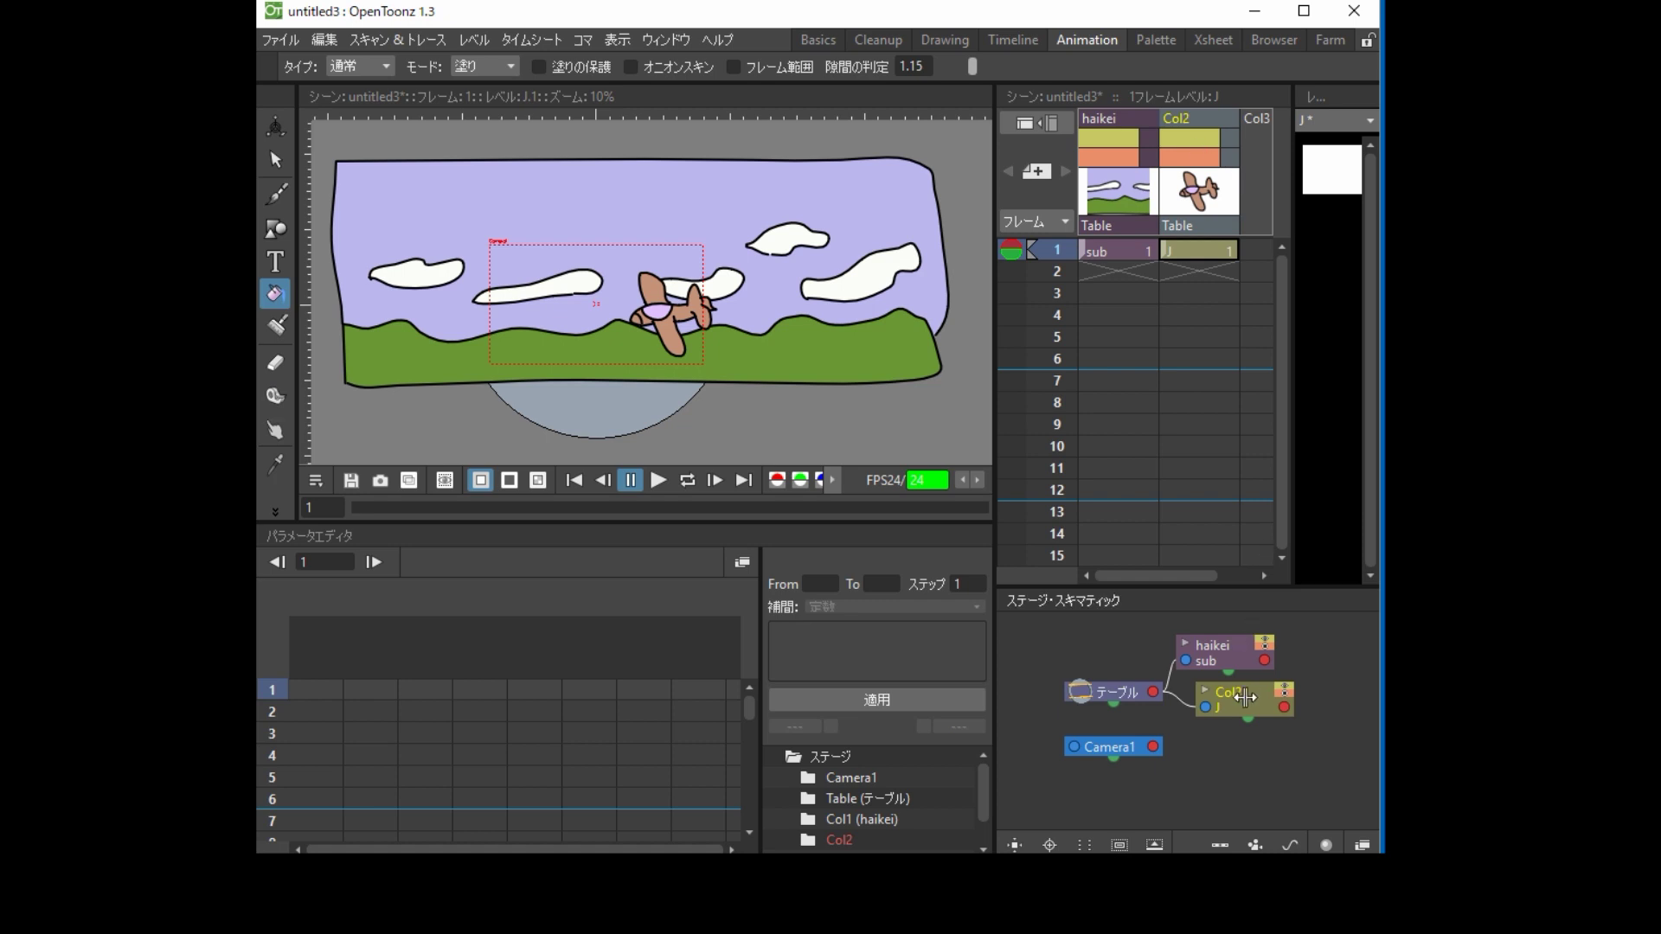
right_click(1191, 116)
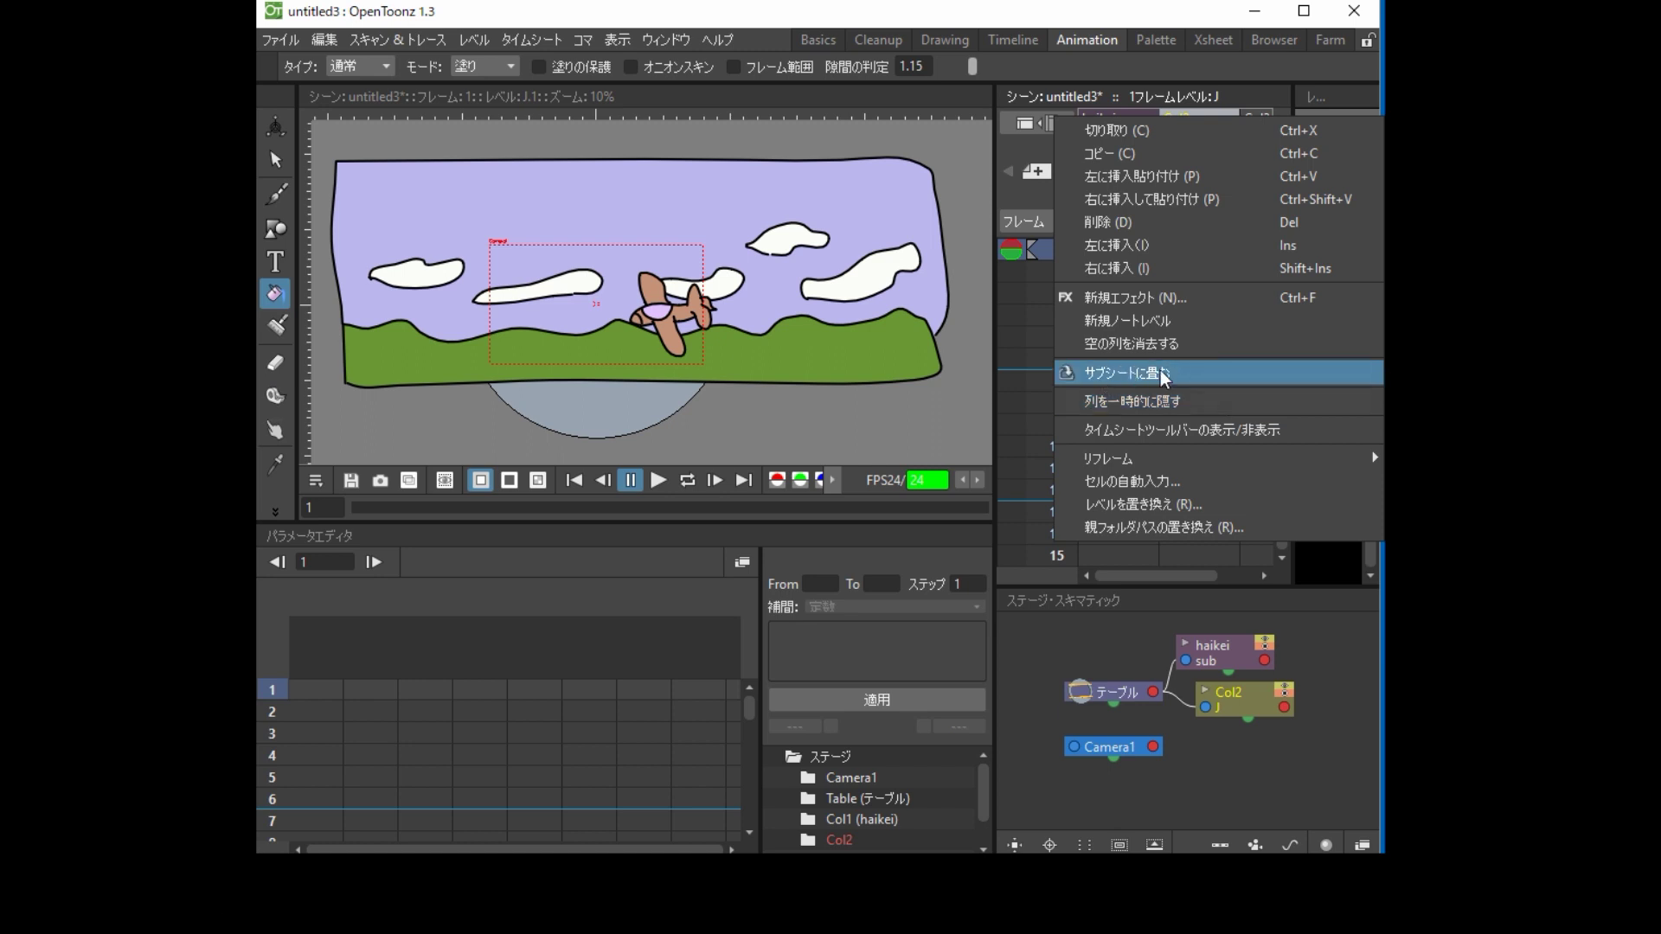
click(1130, 371)
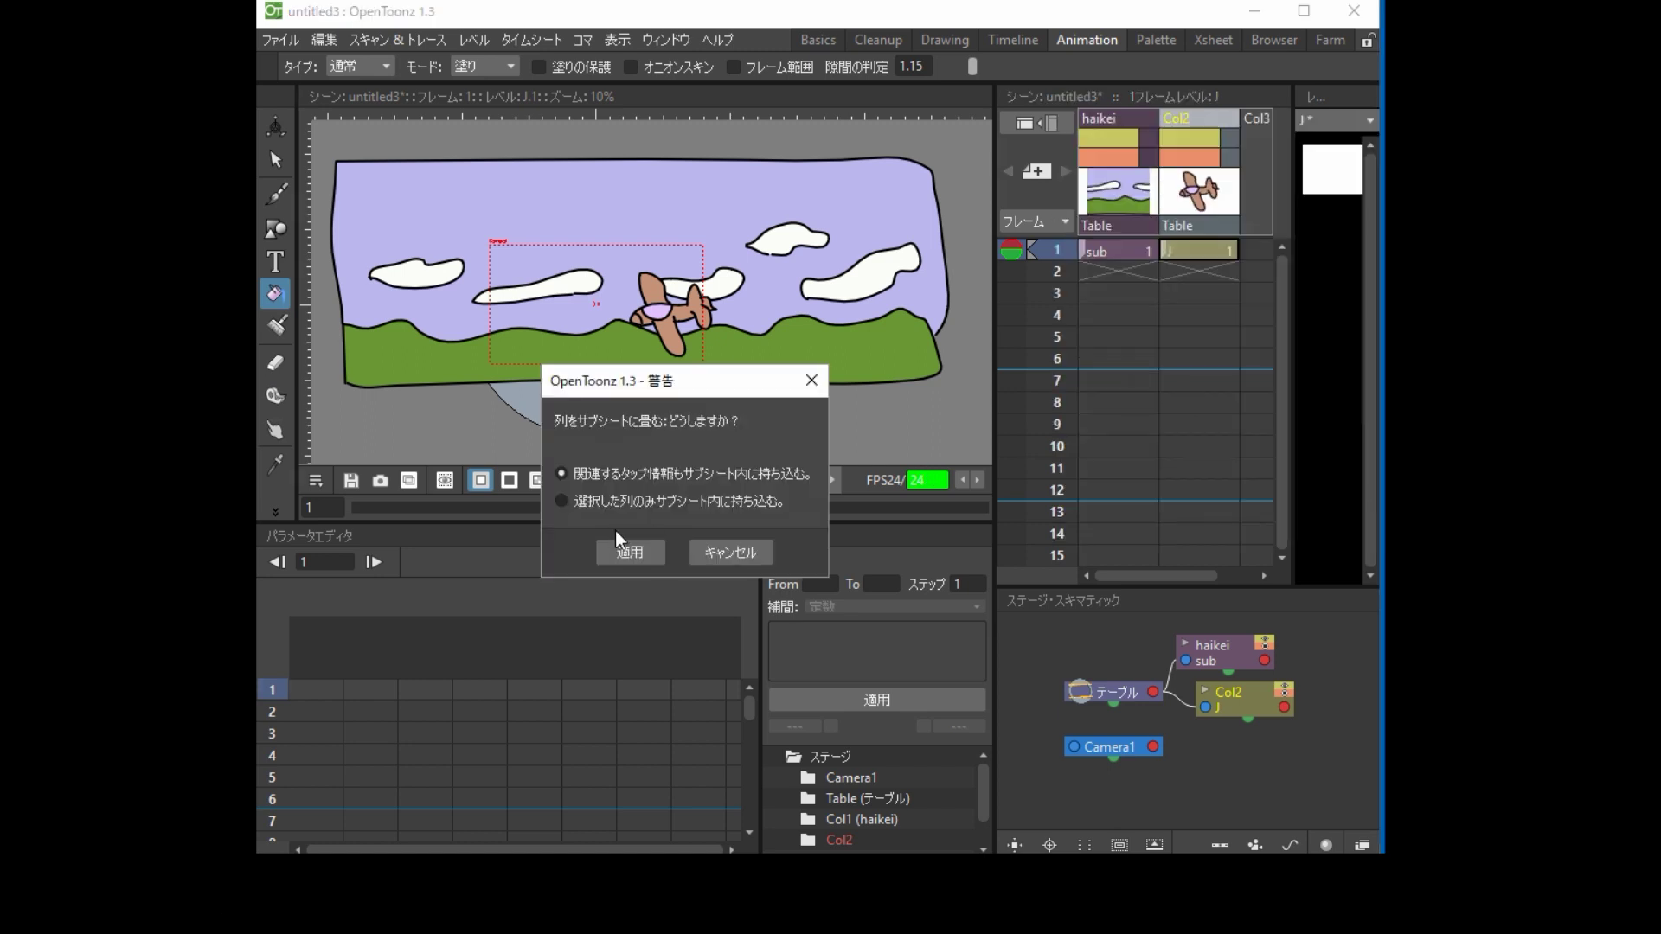
click(621, 552)
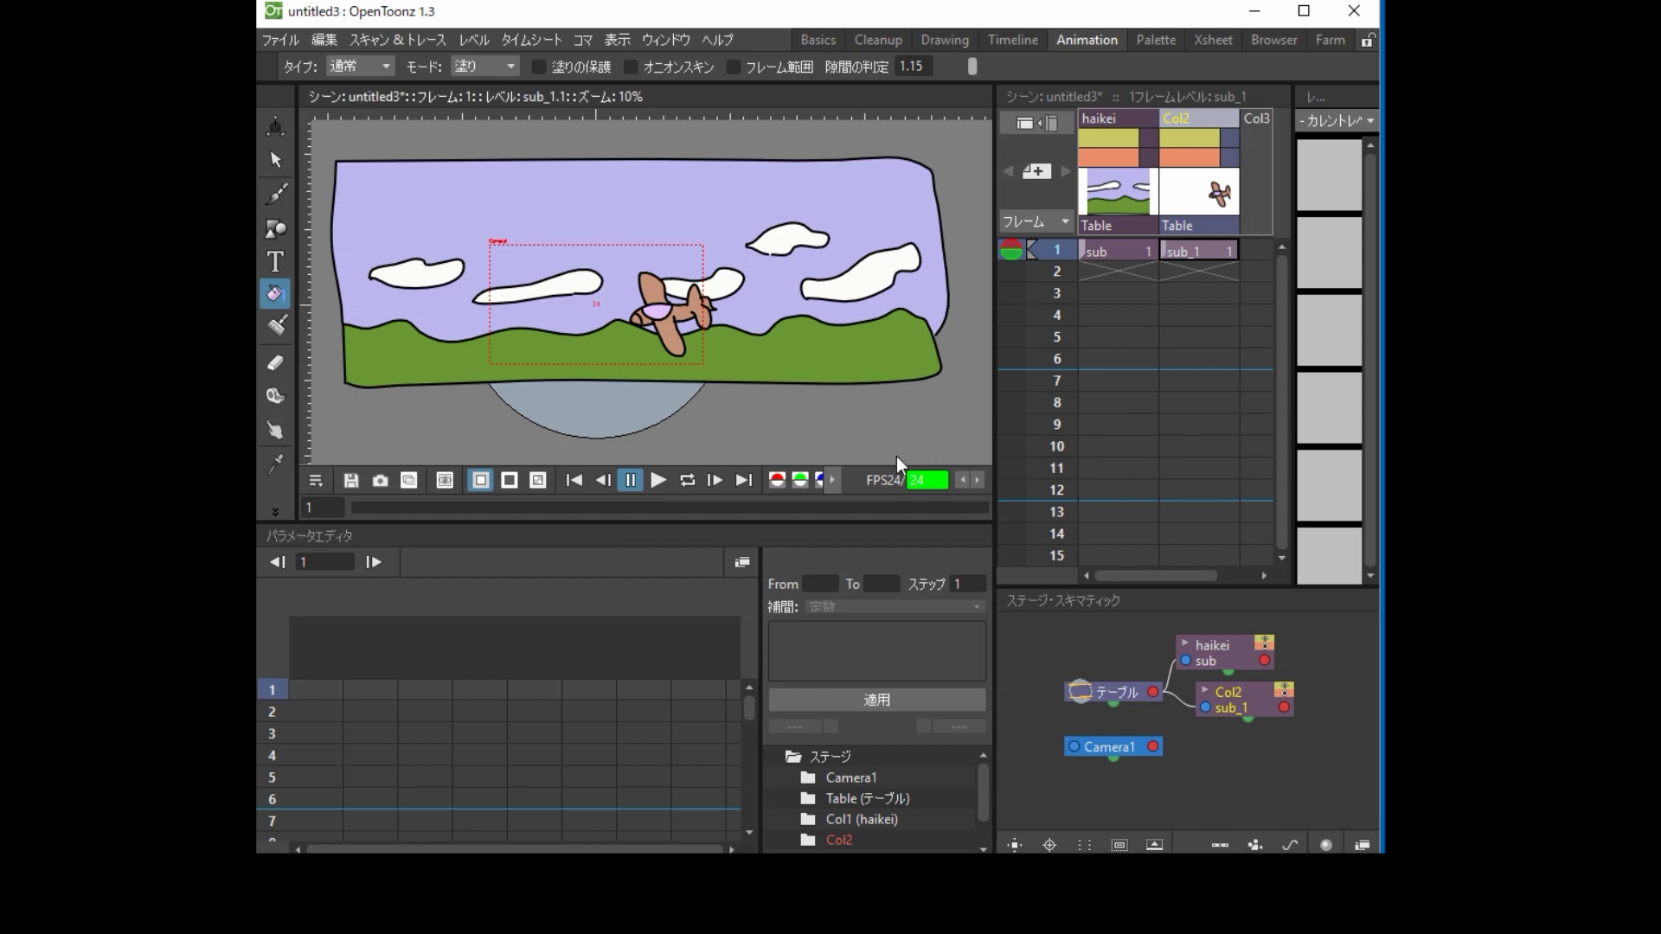
scroll(738, 341, up, 1)
scroll(738, 341, down, 1)
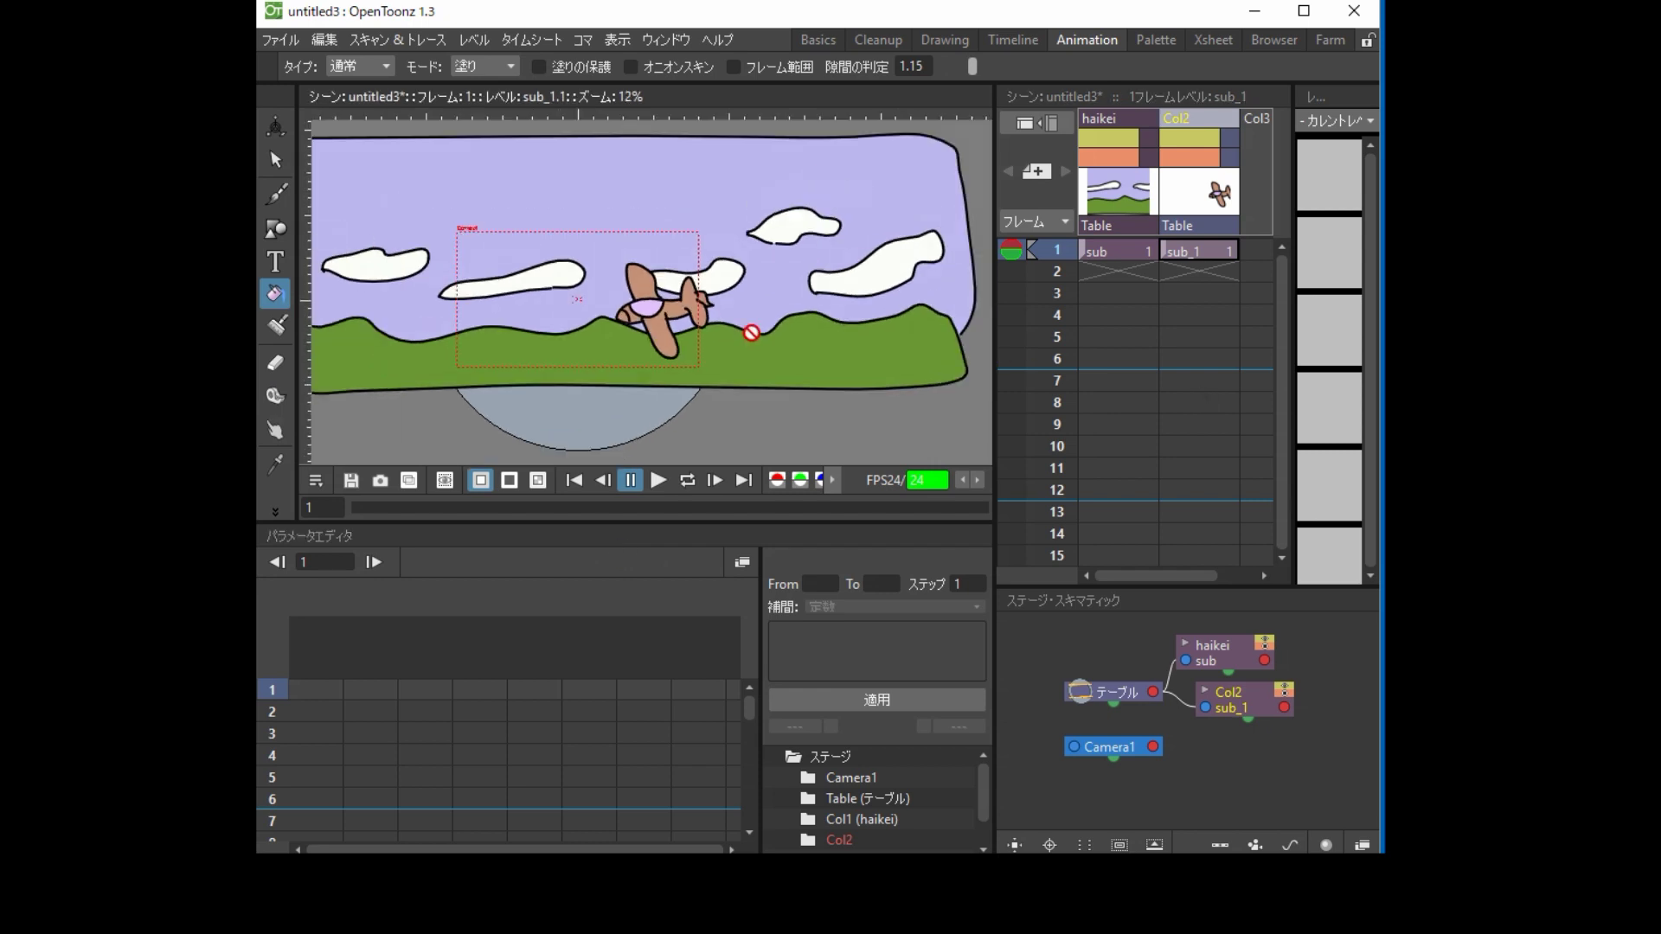
Open the sub-xsheet of the airplane column Col2
right_click(1191, 117)
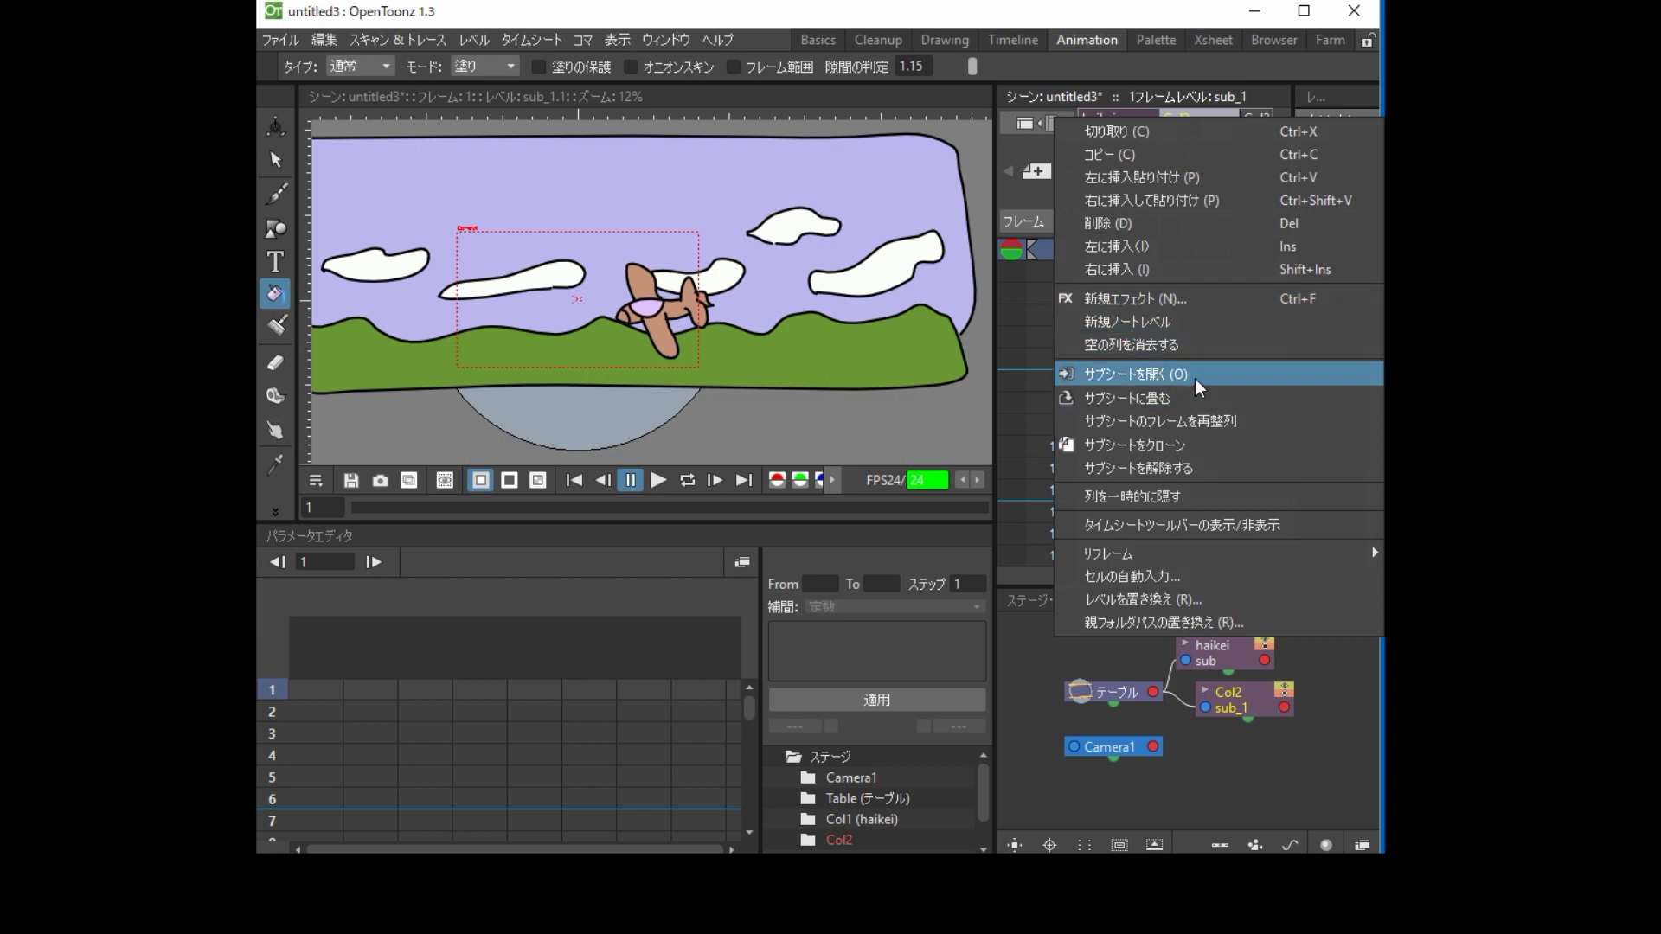
click(1124, 373)
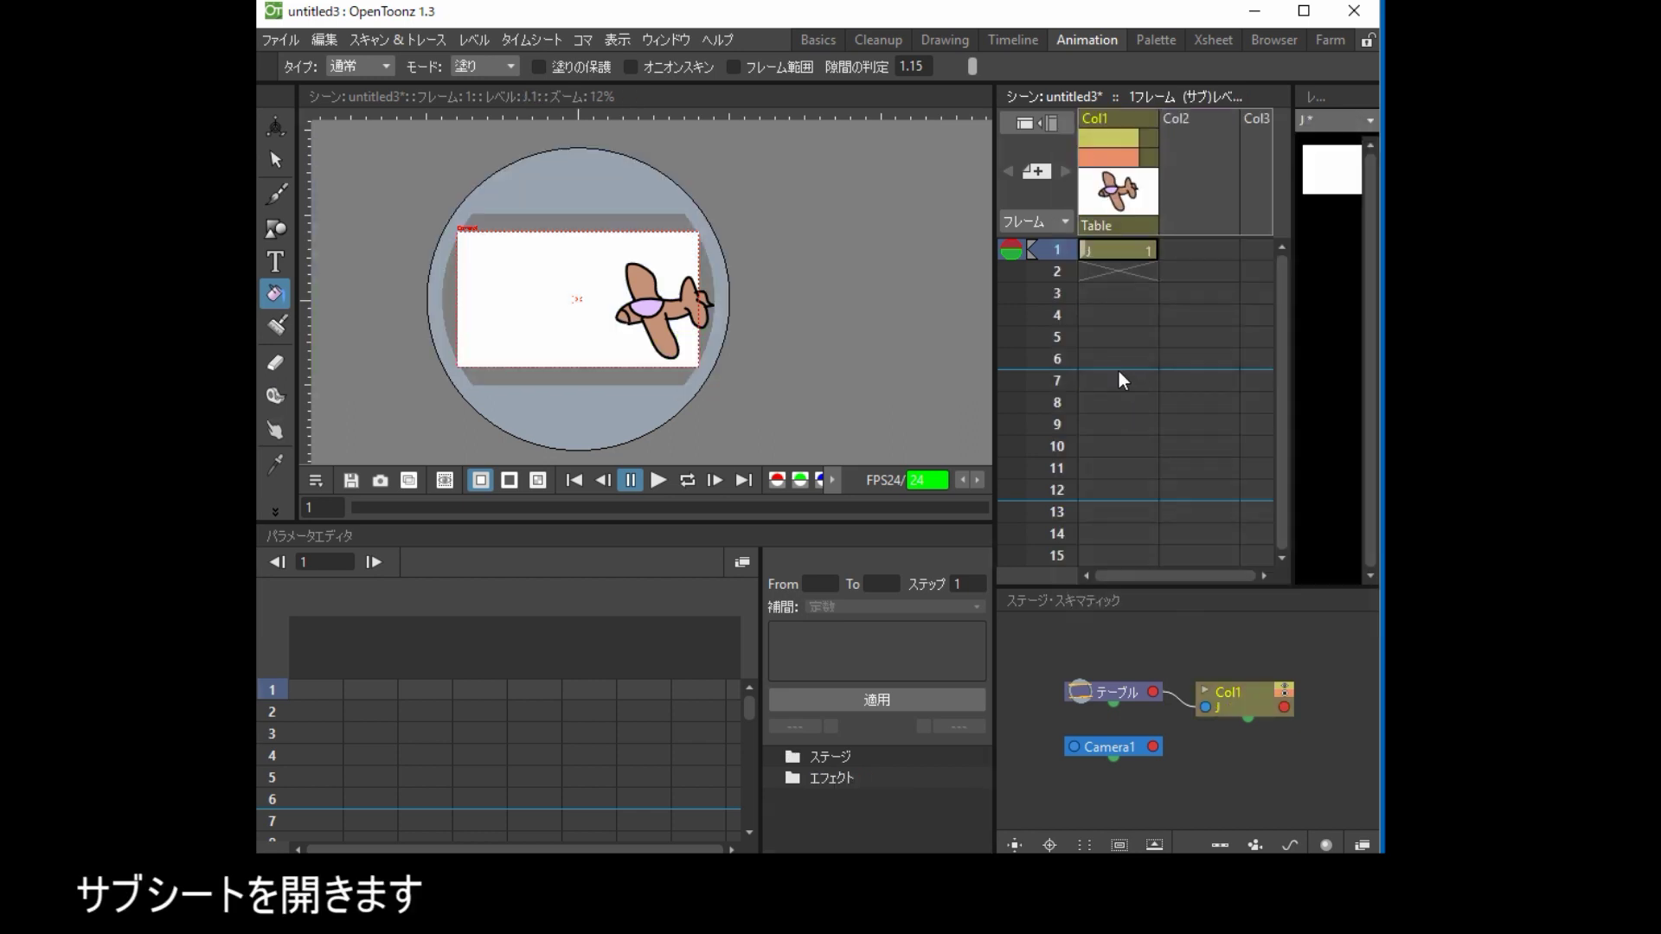
scroll(635, 358, up, 3)
scroll(622, 284, down, 2)
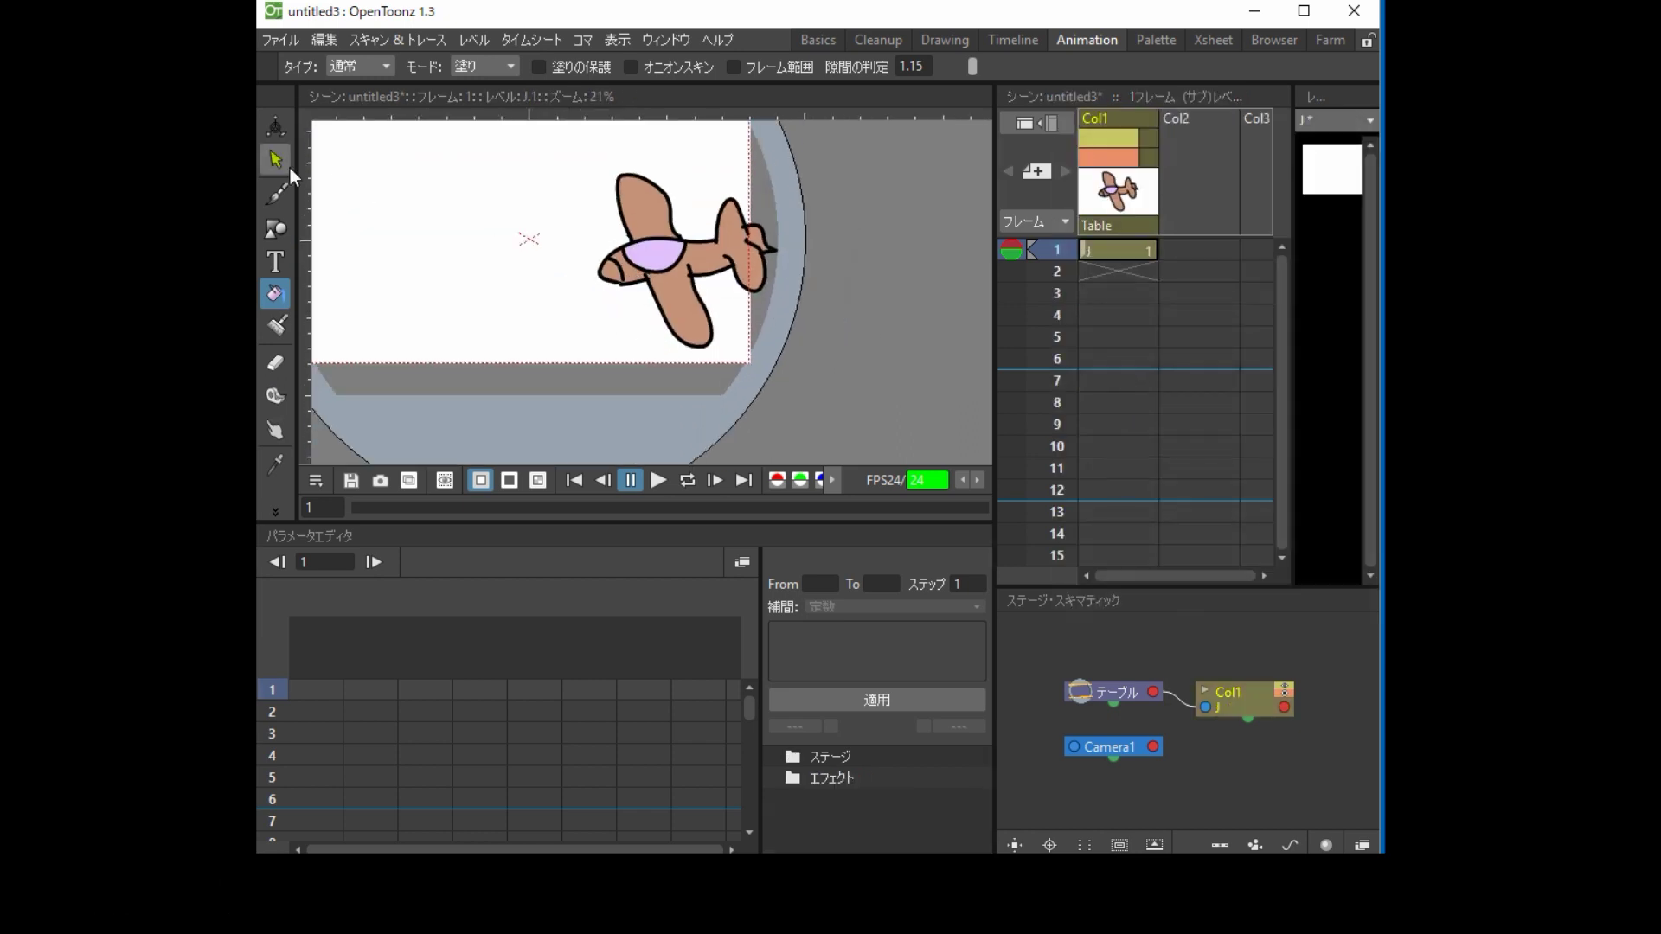
Move Col1 to E/W -2.56 mm, N/S -1.28 mm with the Animate tool and set the tool's mode to all (全て)
click(287, 165)
scroll(524, 205, down, 1)
click(275, 128)
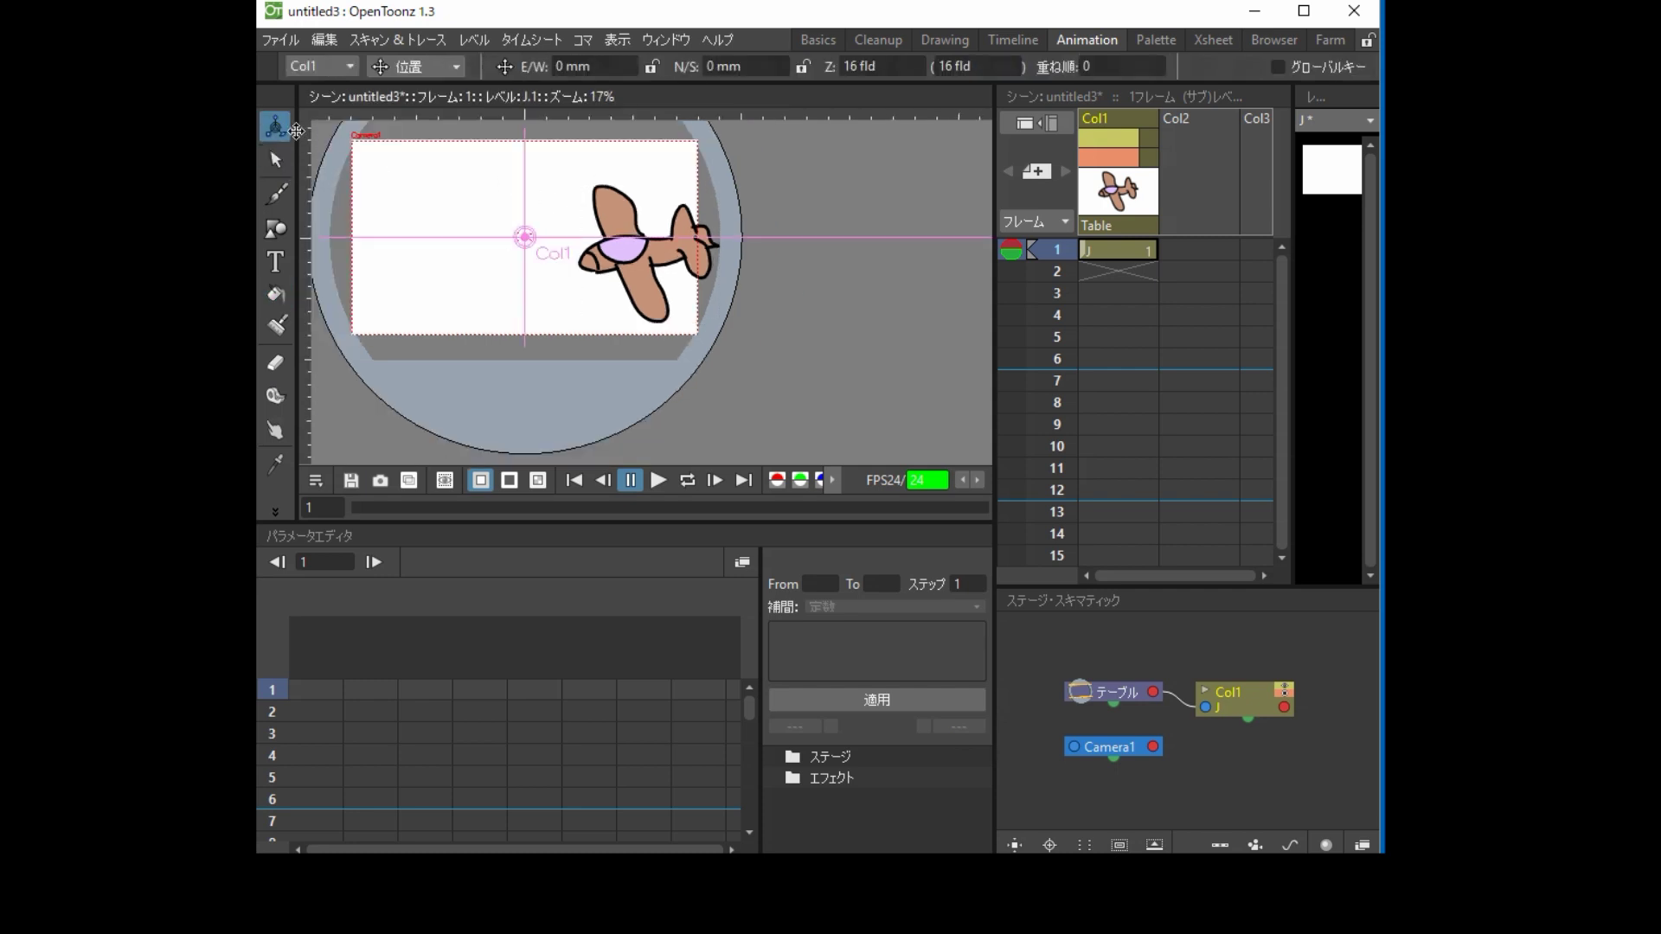
drag(673, 276, 662, 278)
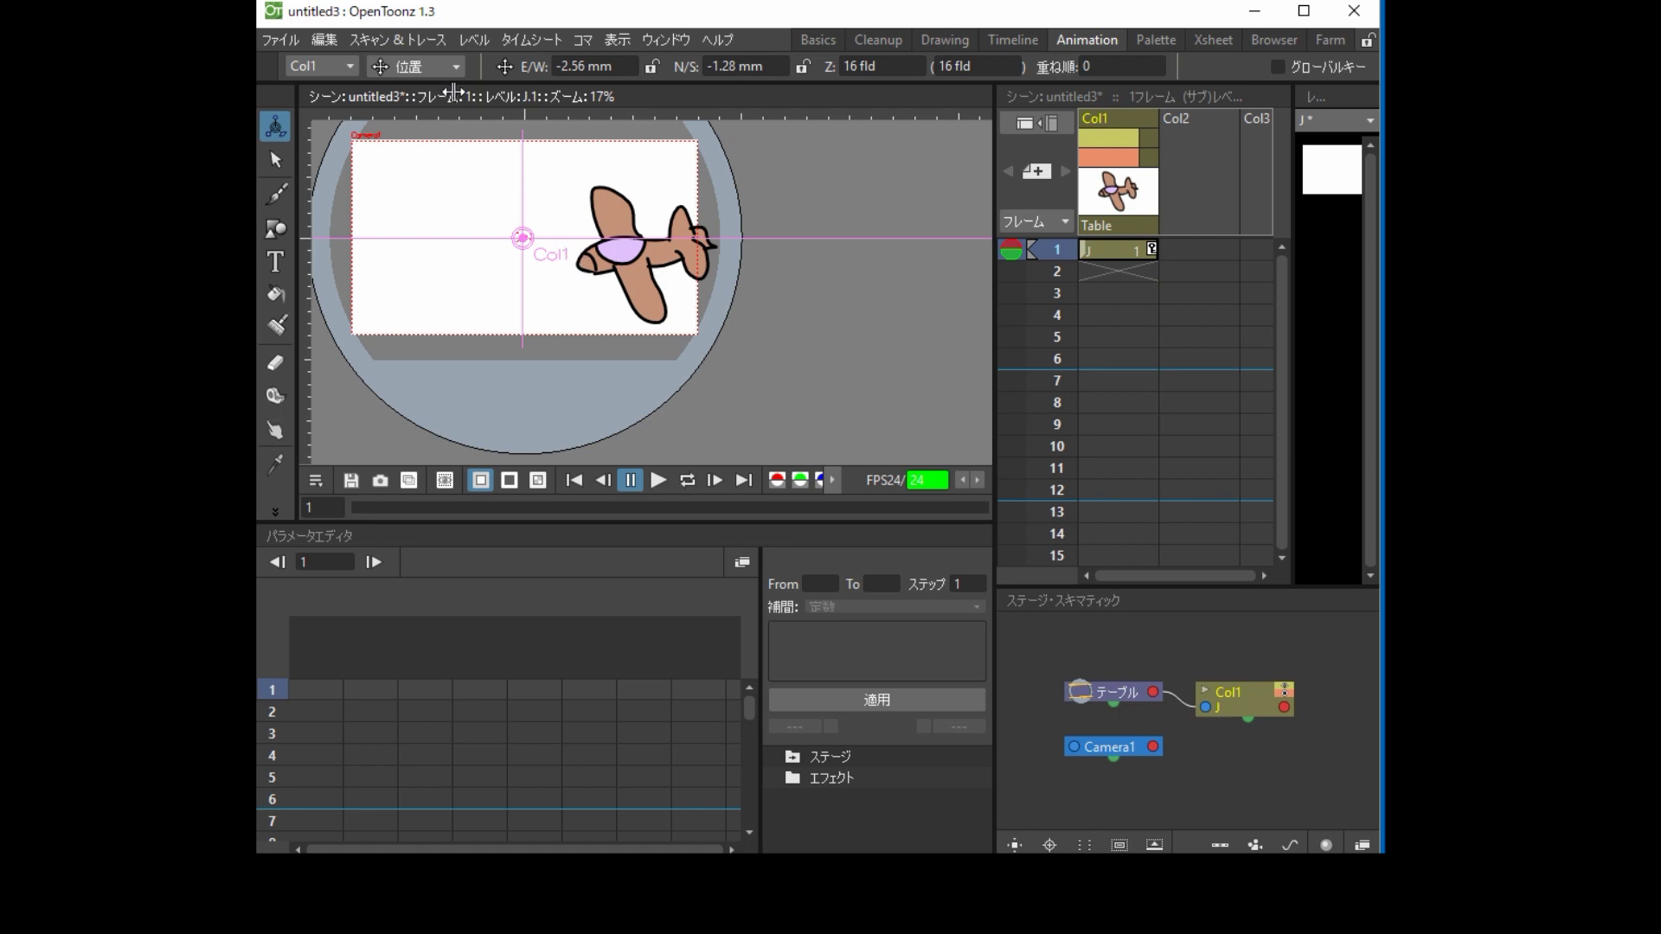
click(424, 69)
click(421, 213)
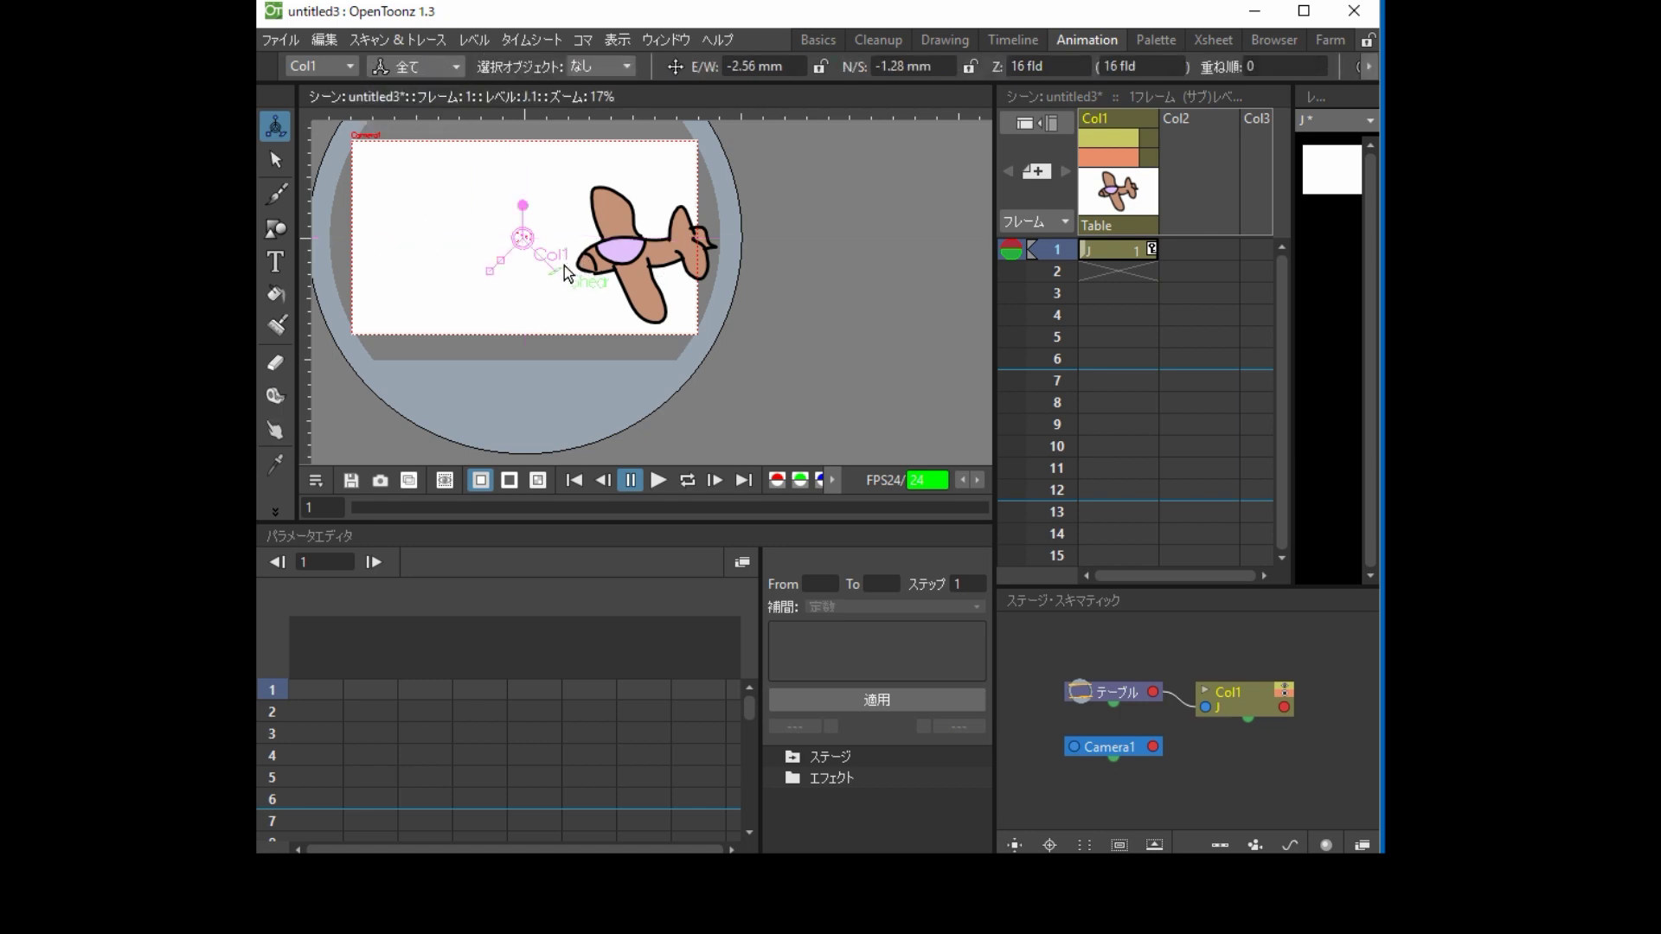
Select all of the airplane's strokes and move them about 53.7 mm left and 32 mm up, beside the camera centre
click(279, 161)
drag(546, 164, 787, 345)
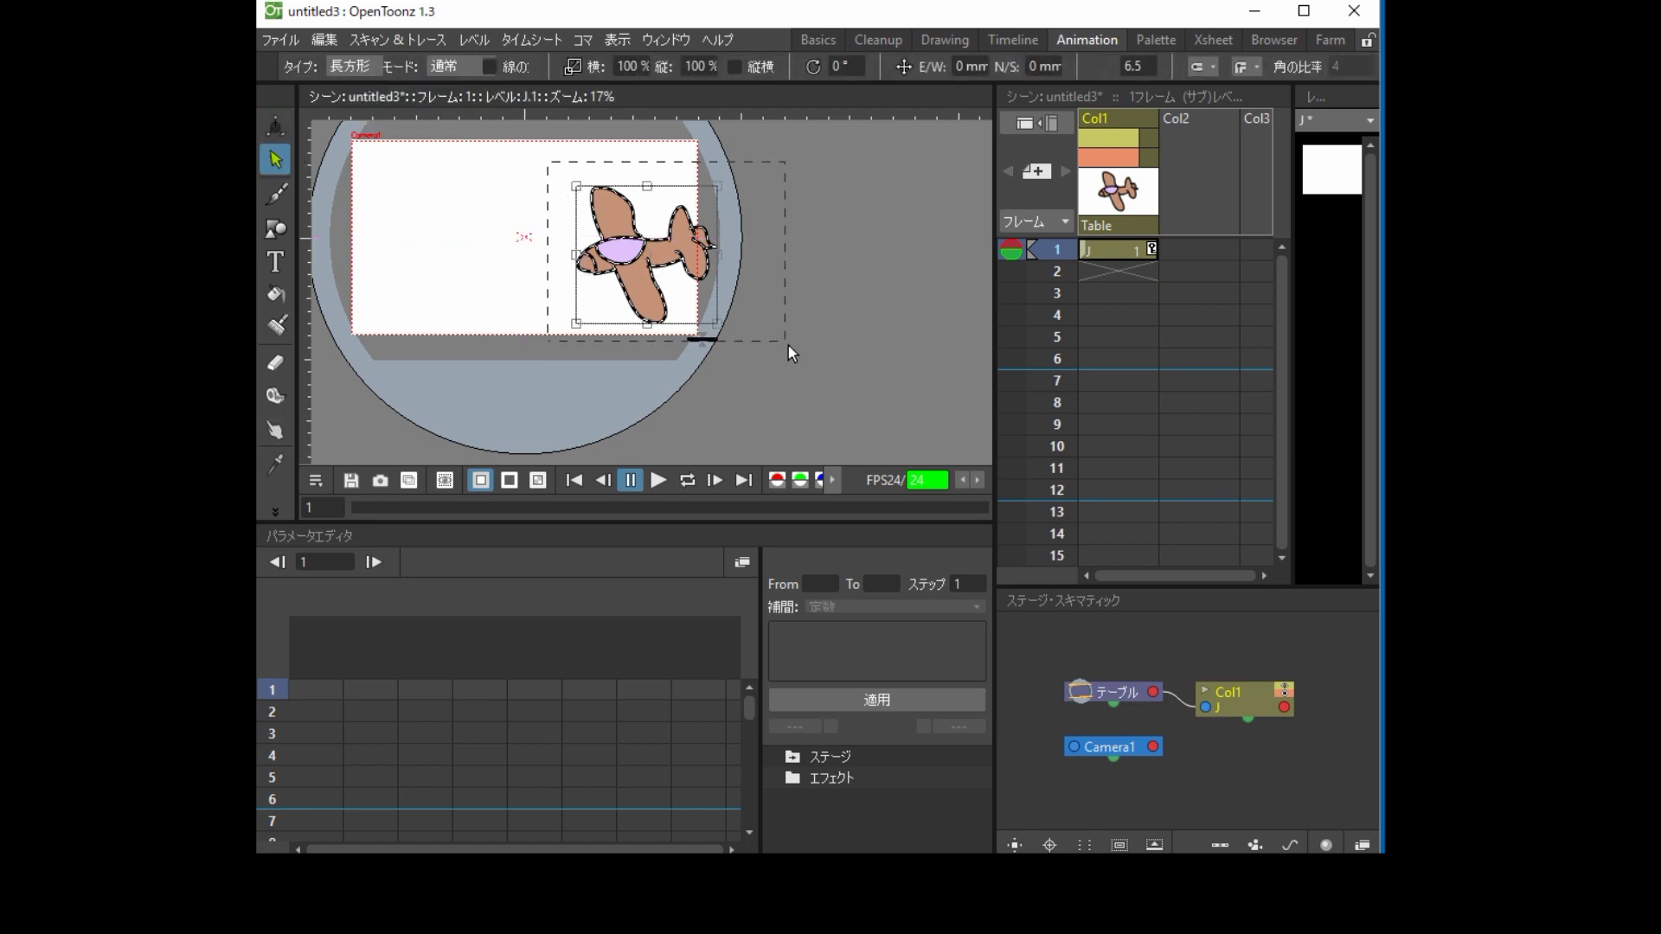
drag(648, 262, 603, 234)
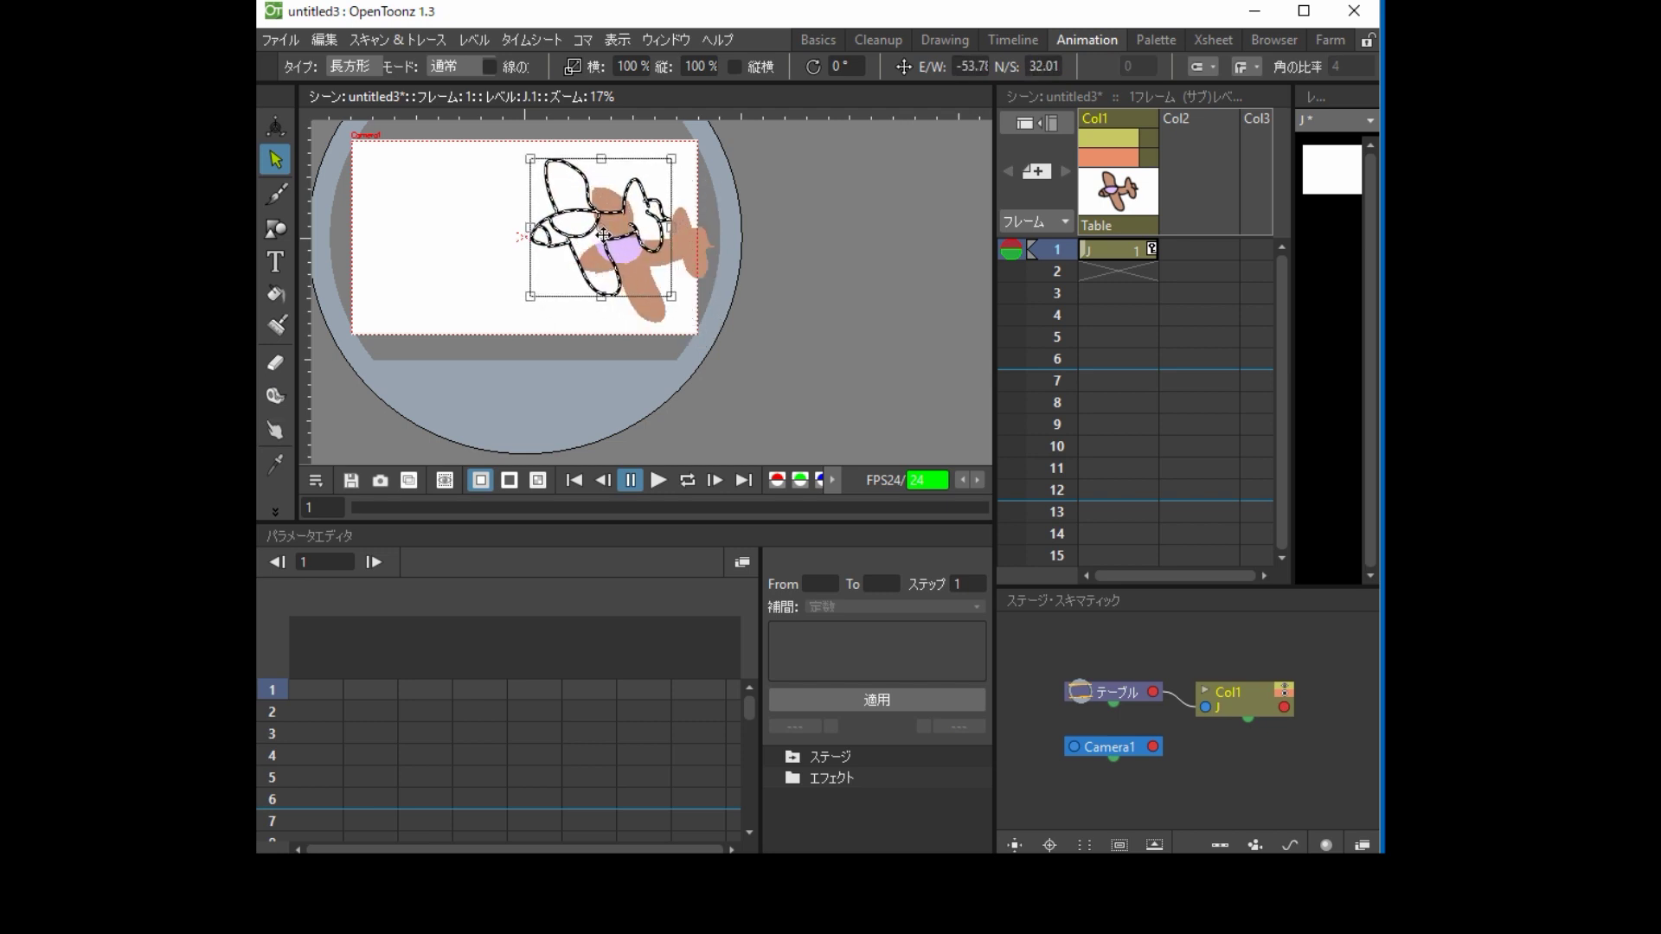
drag(737, 272, 783, 325)
scroll(761, 299, up, 3)
scroll(766, 304, up, 1)
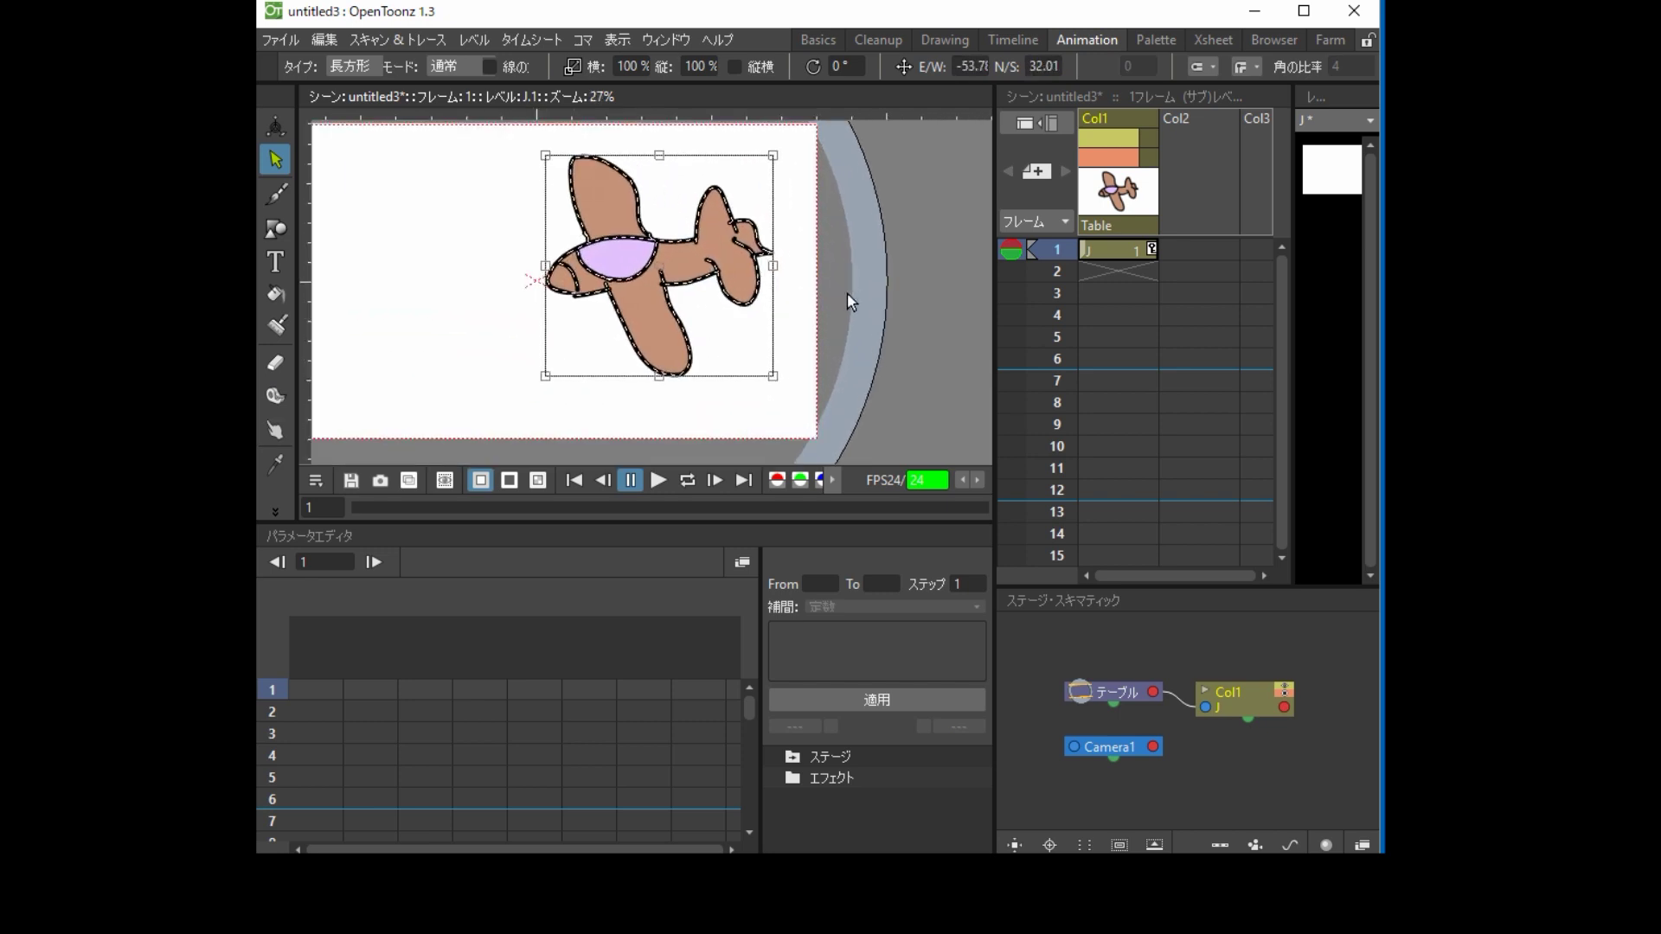
Scale the airplane in Col1 down to about half its size with the Animate tool and extend its cell through frame 3
click(275, 127)
scroll(758, 308, down, 2)
scroll(759, 308, down, 1)
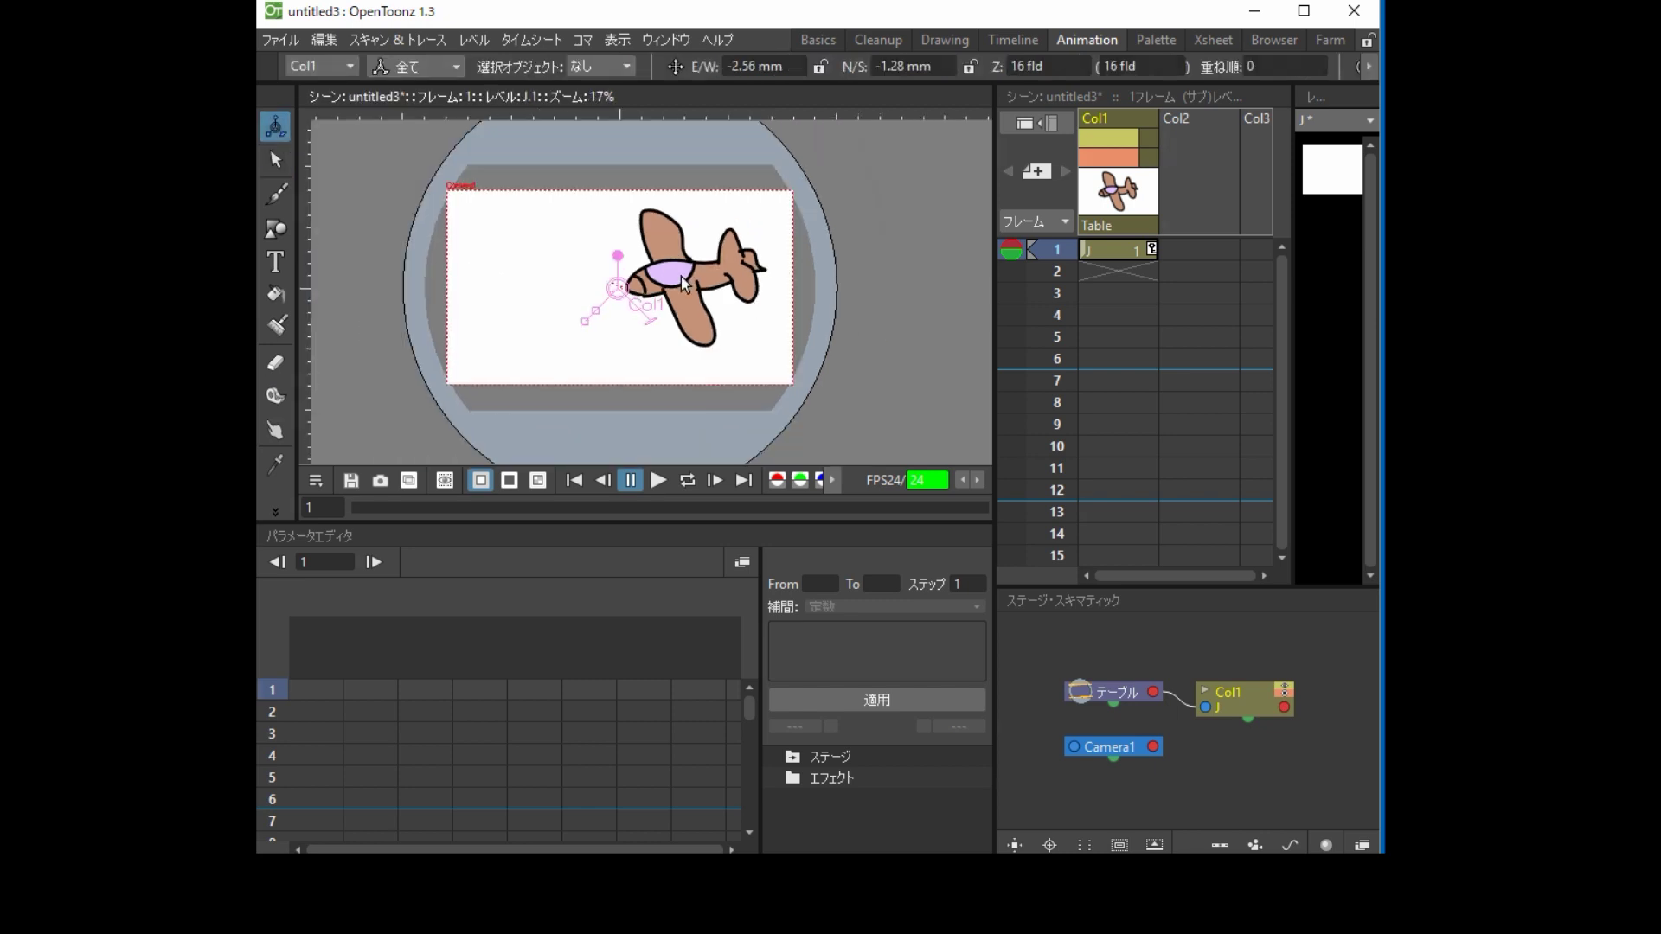
drag(593, 318, 614, 317)
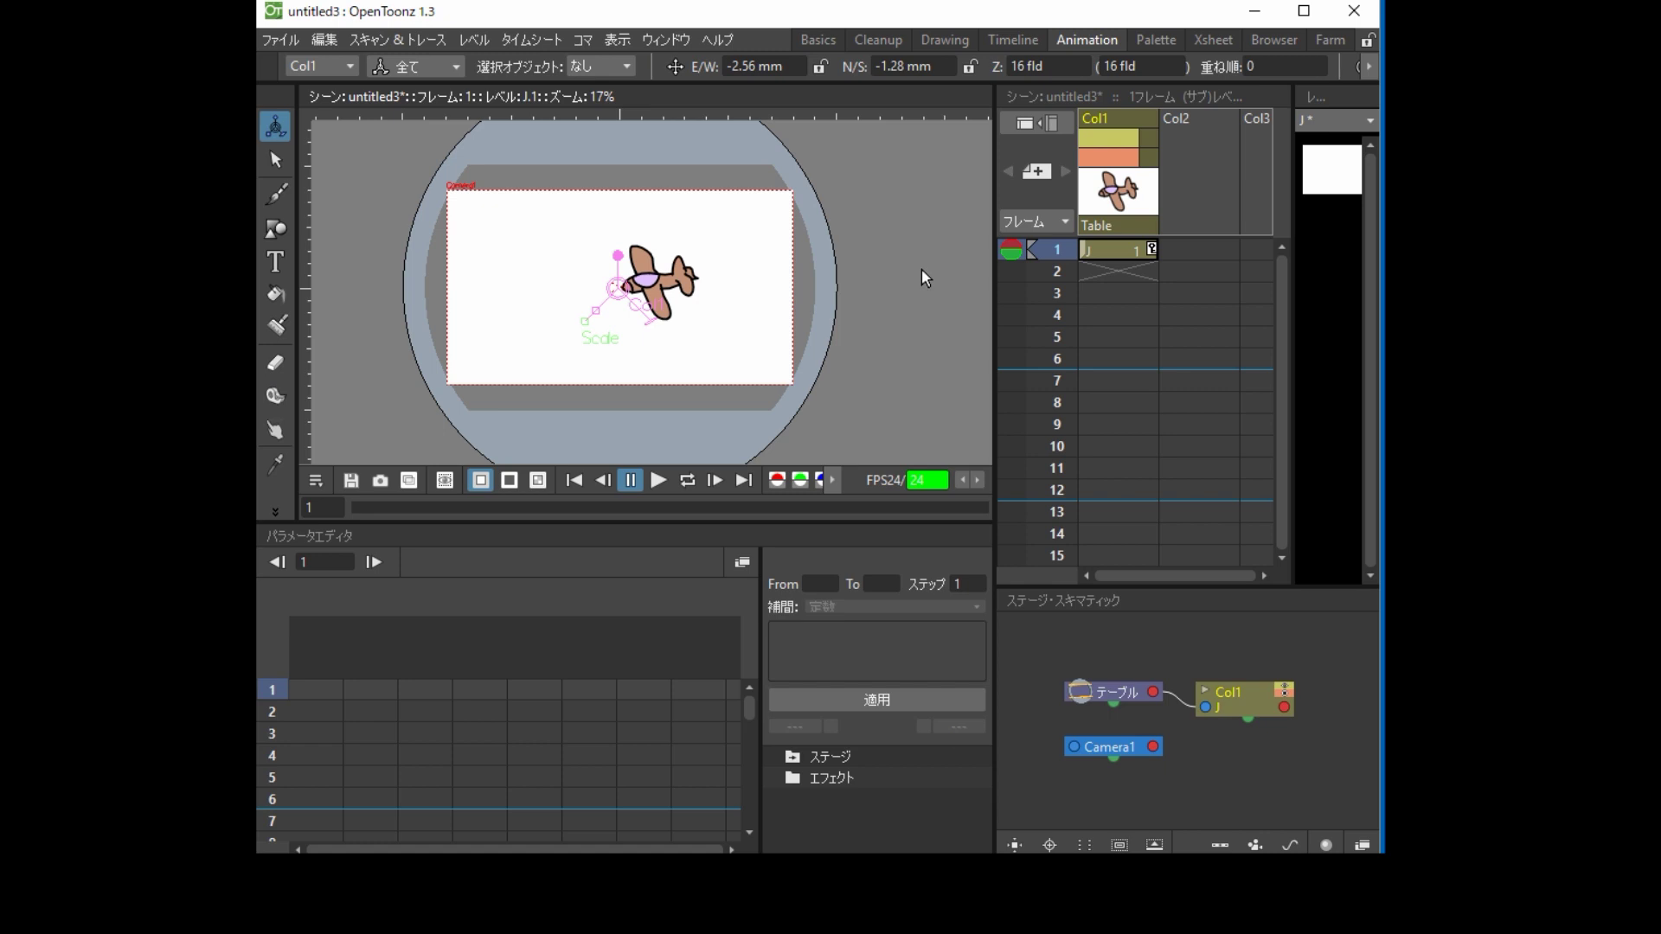
click(1115, 250)
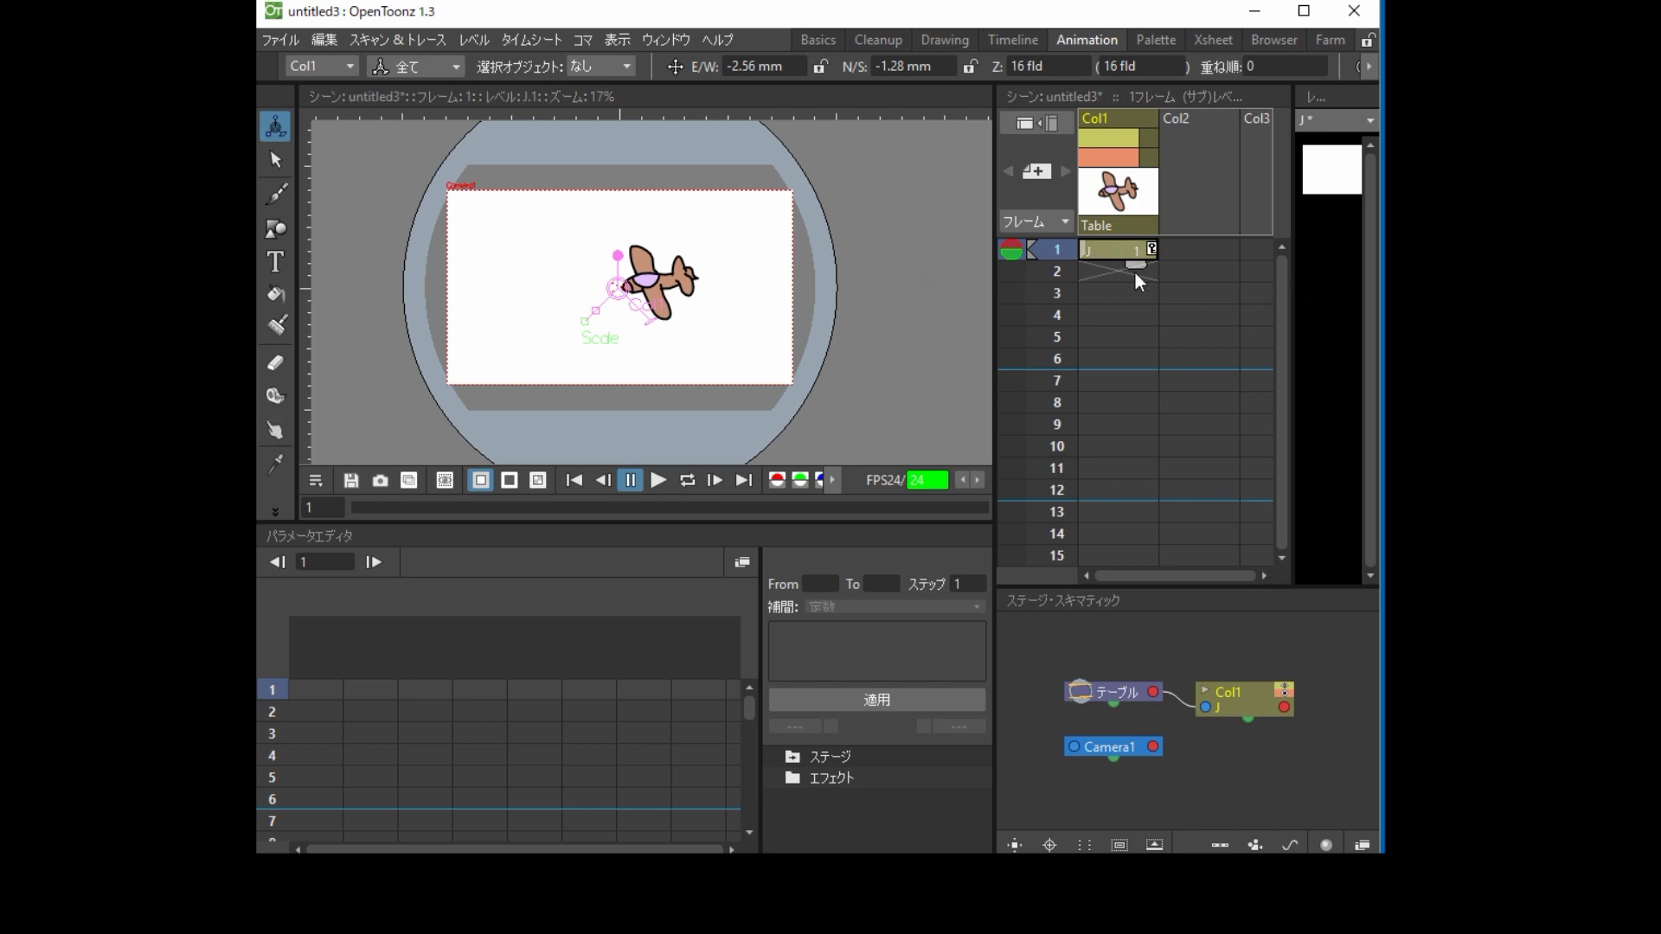
drag(1135, 268, 1136, 325)
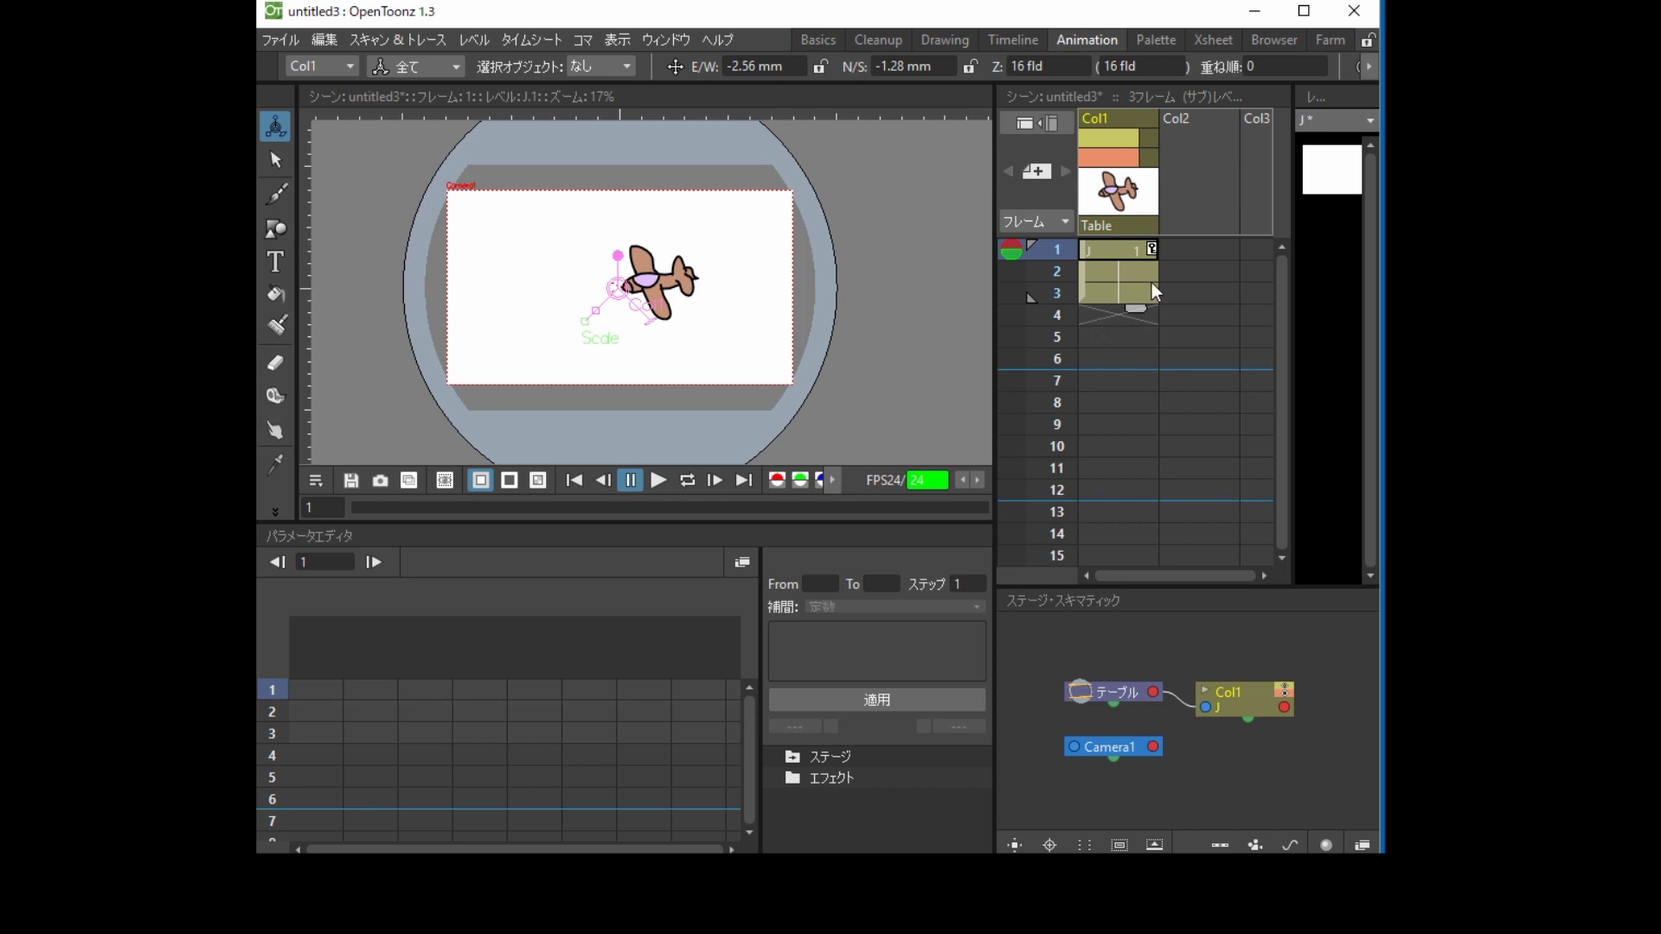
click(1207, 253)
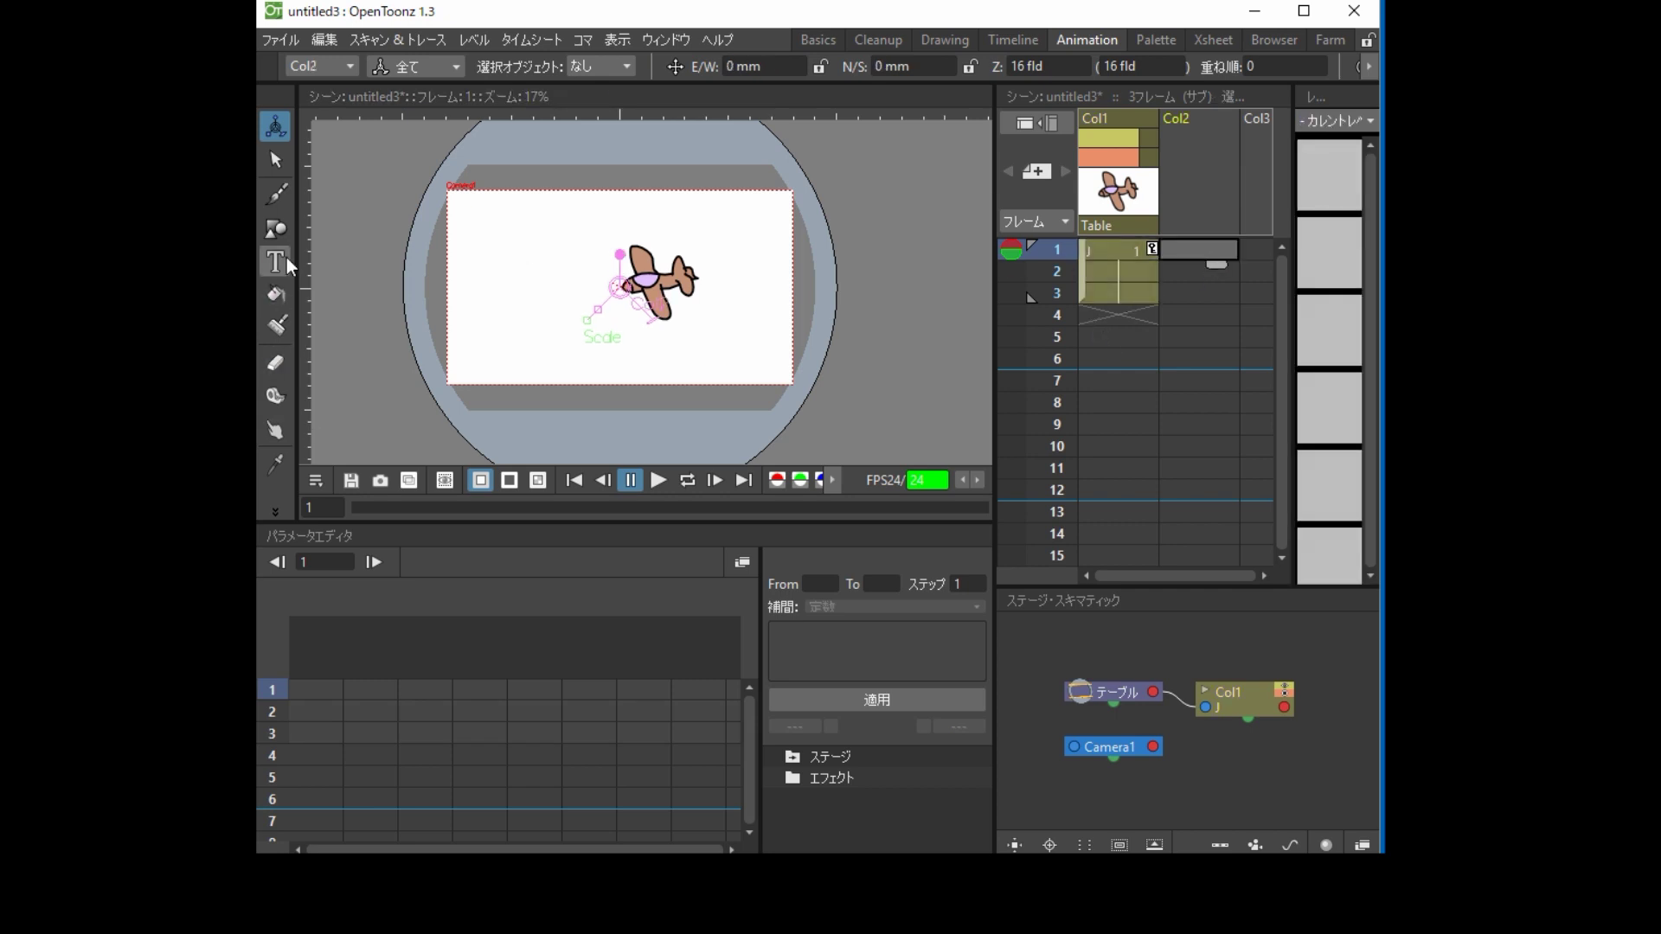
click(276, 194)
scroll(675, 224, up, 2)
scroll(678, 225, up, 1)
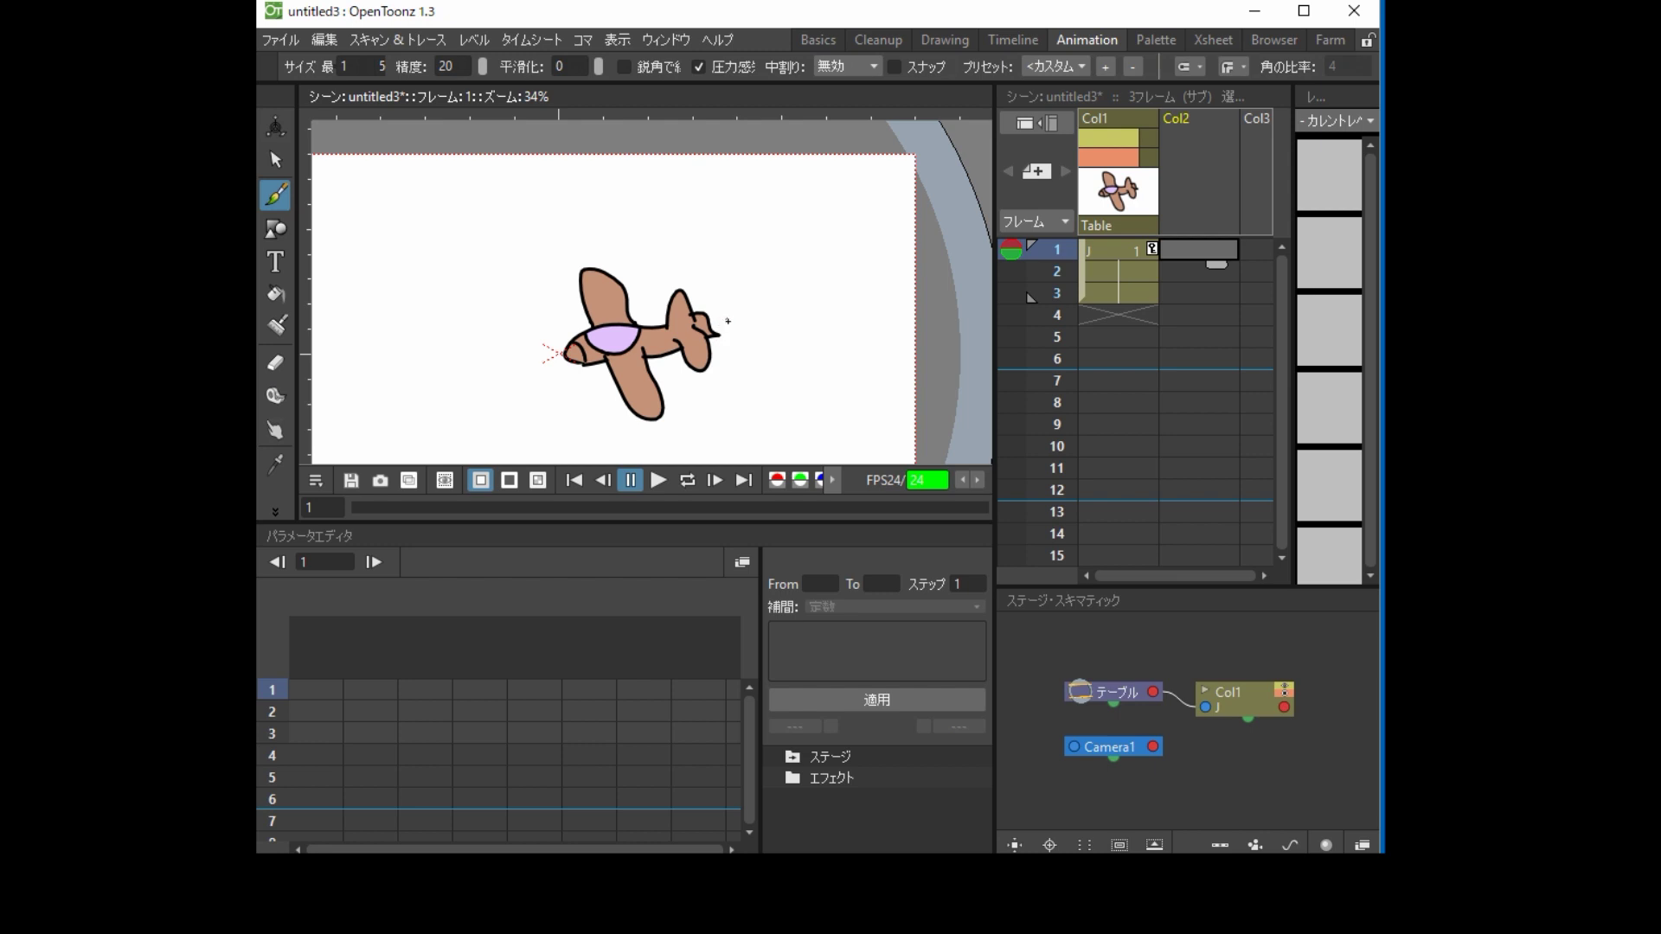
scroll(795, 327, down, 1)
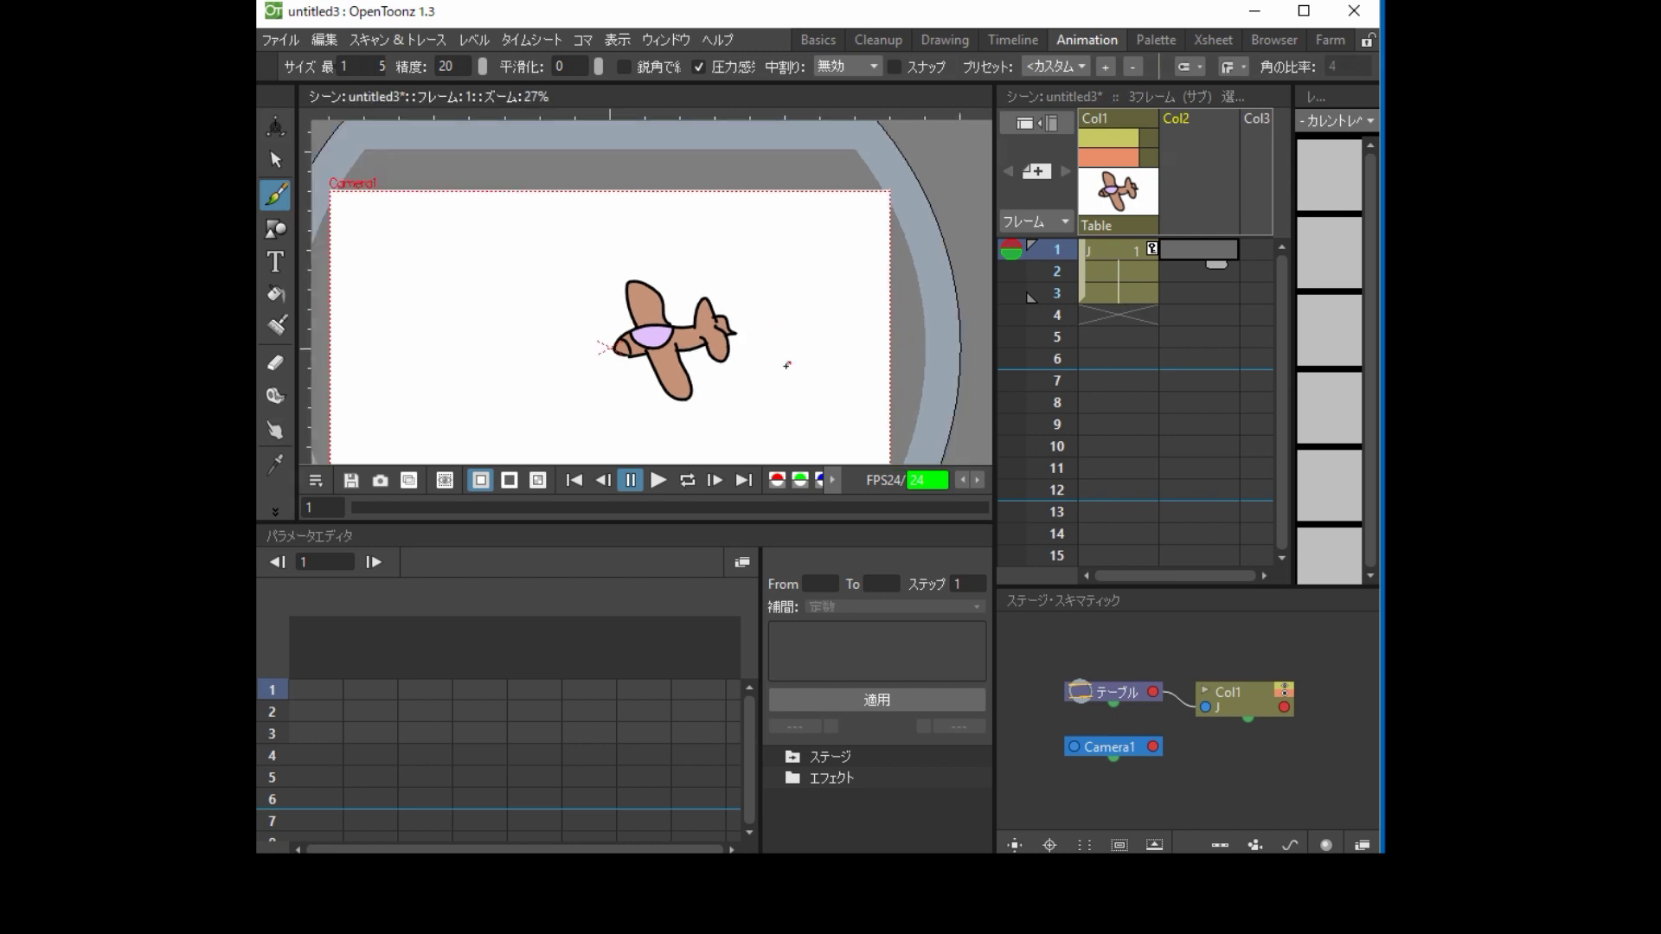
scroll(786, 363, down, 1)
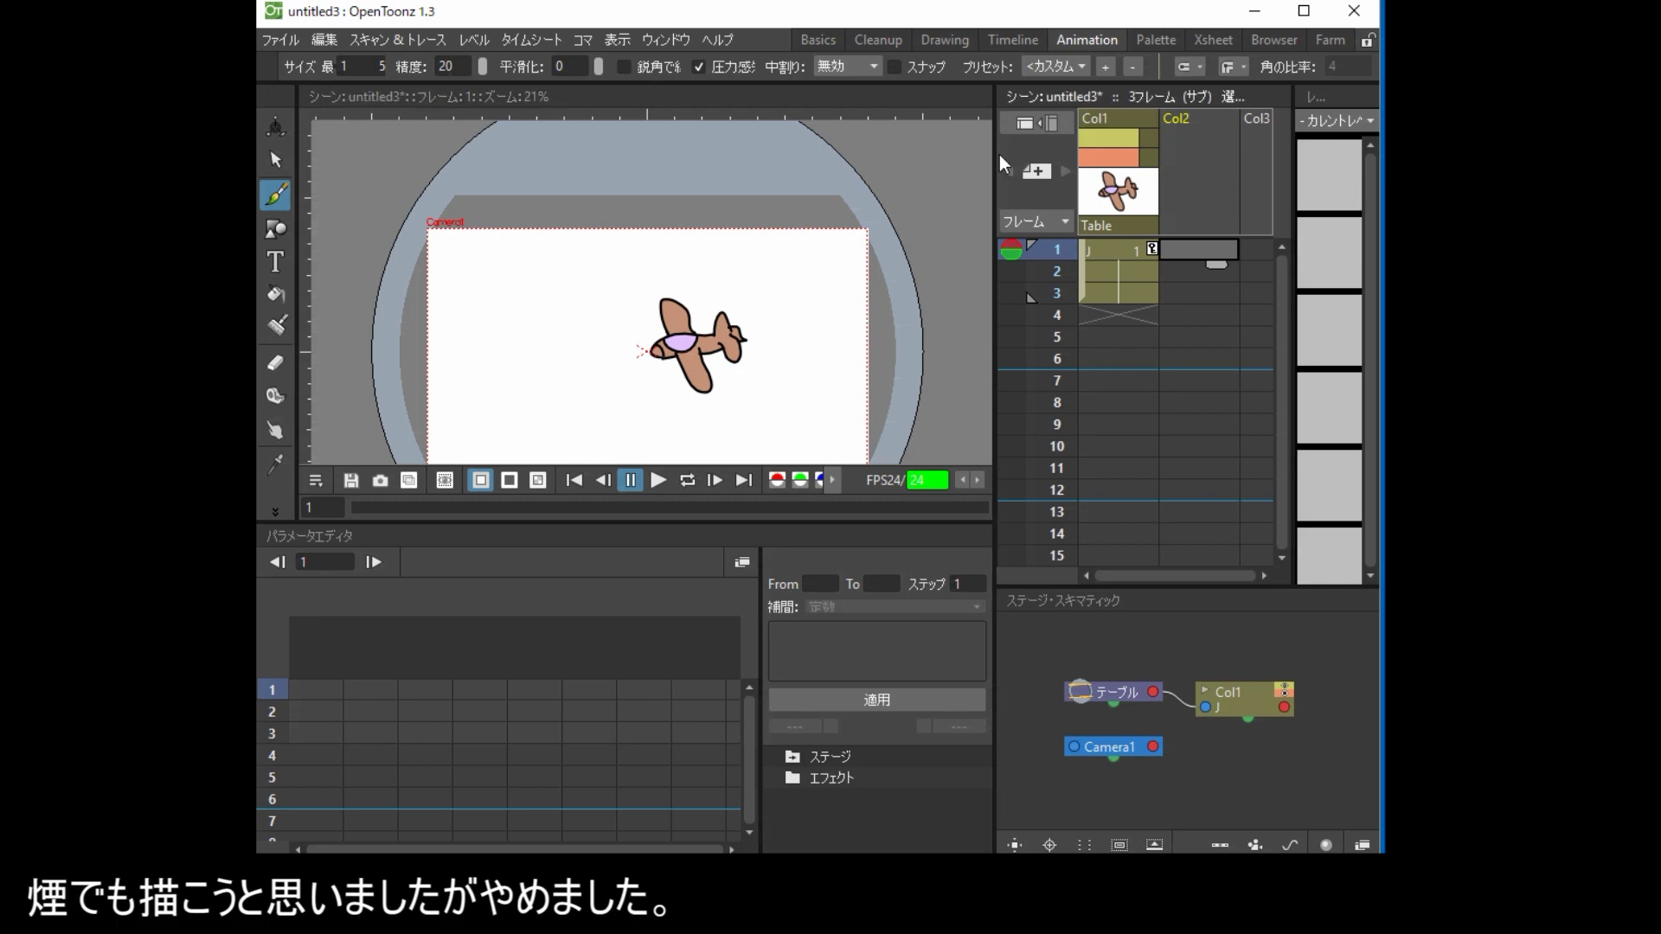
Close the sub-xsheet and move the airplane column Col2 to E/W 229.42 mm, N/S 9.18 mm with the Animate tool
click(532, 41)
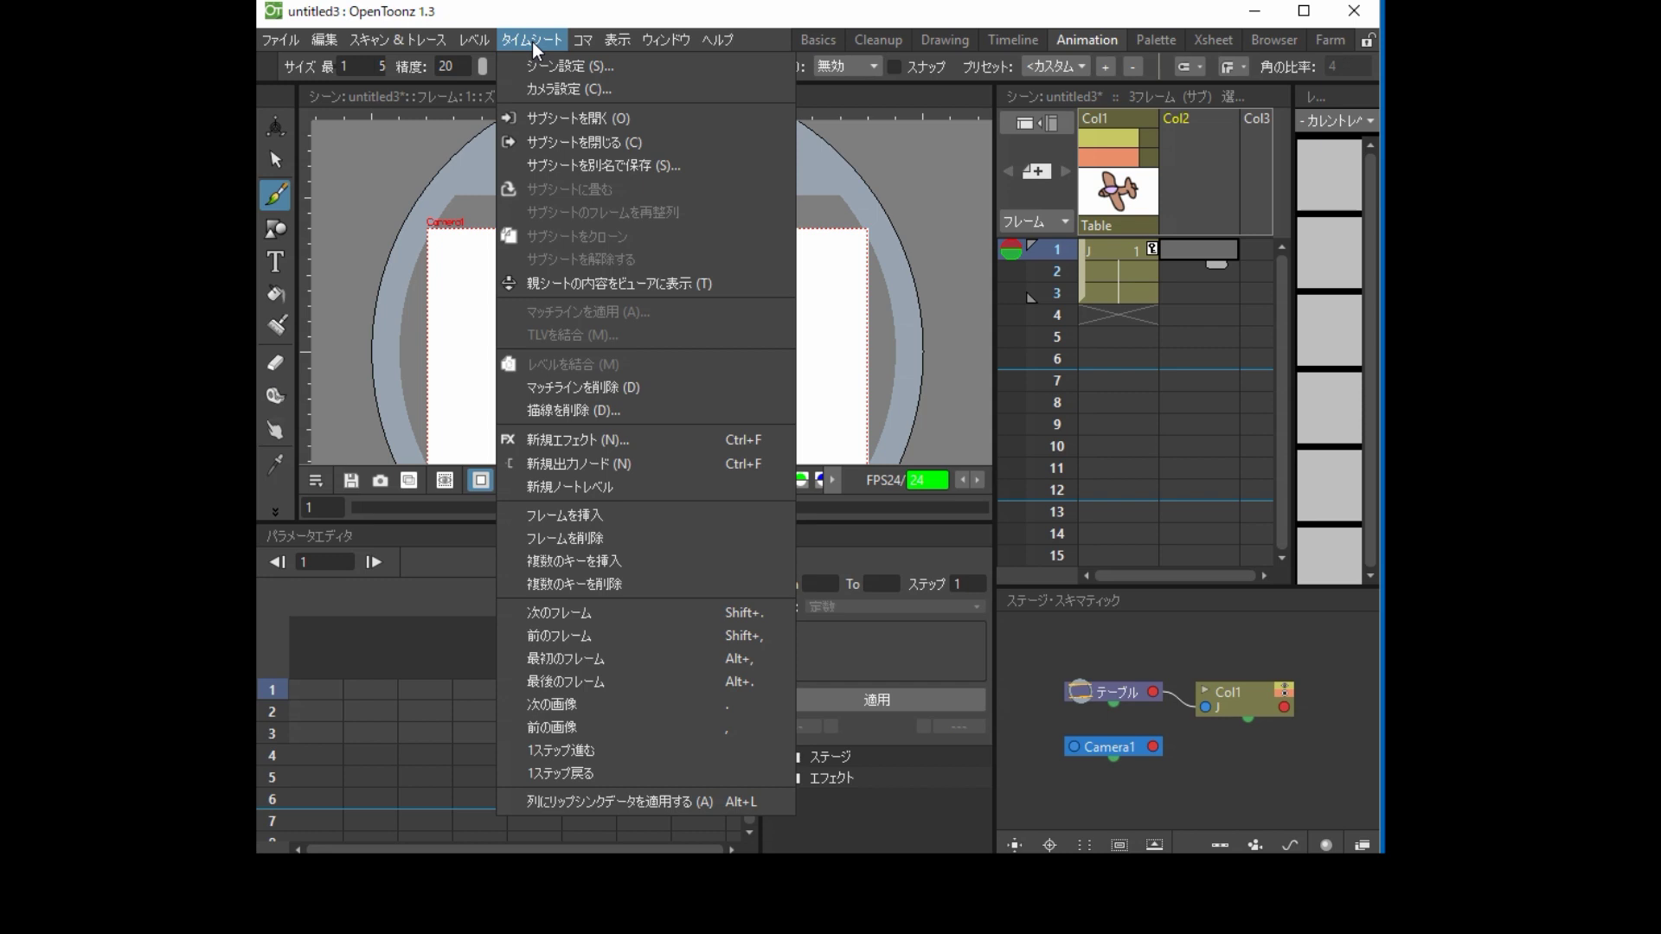
click(578, 142)
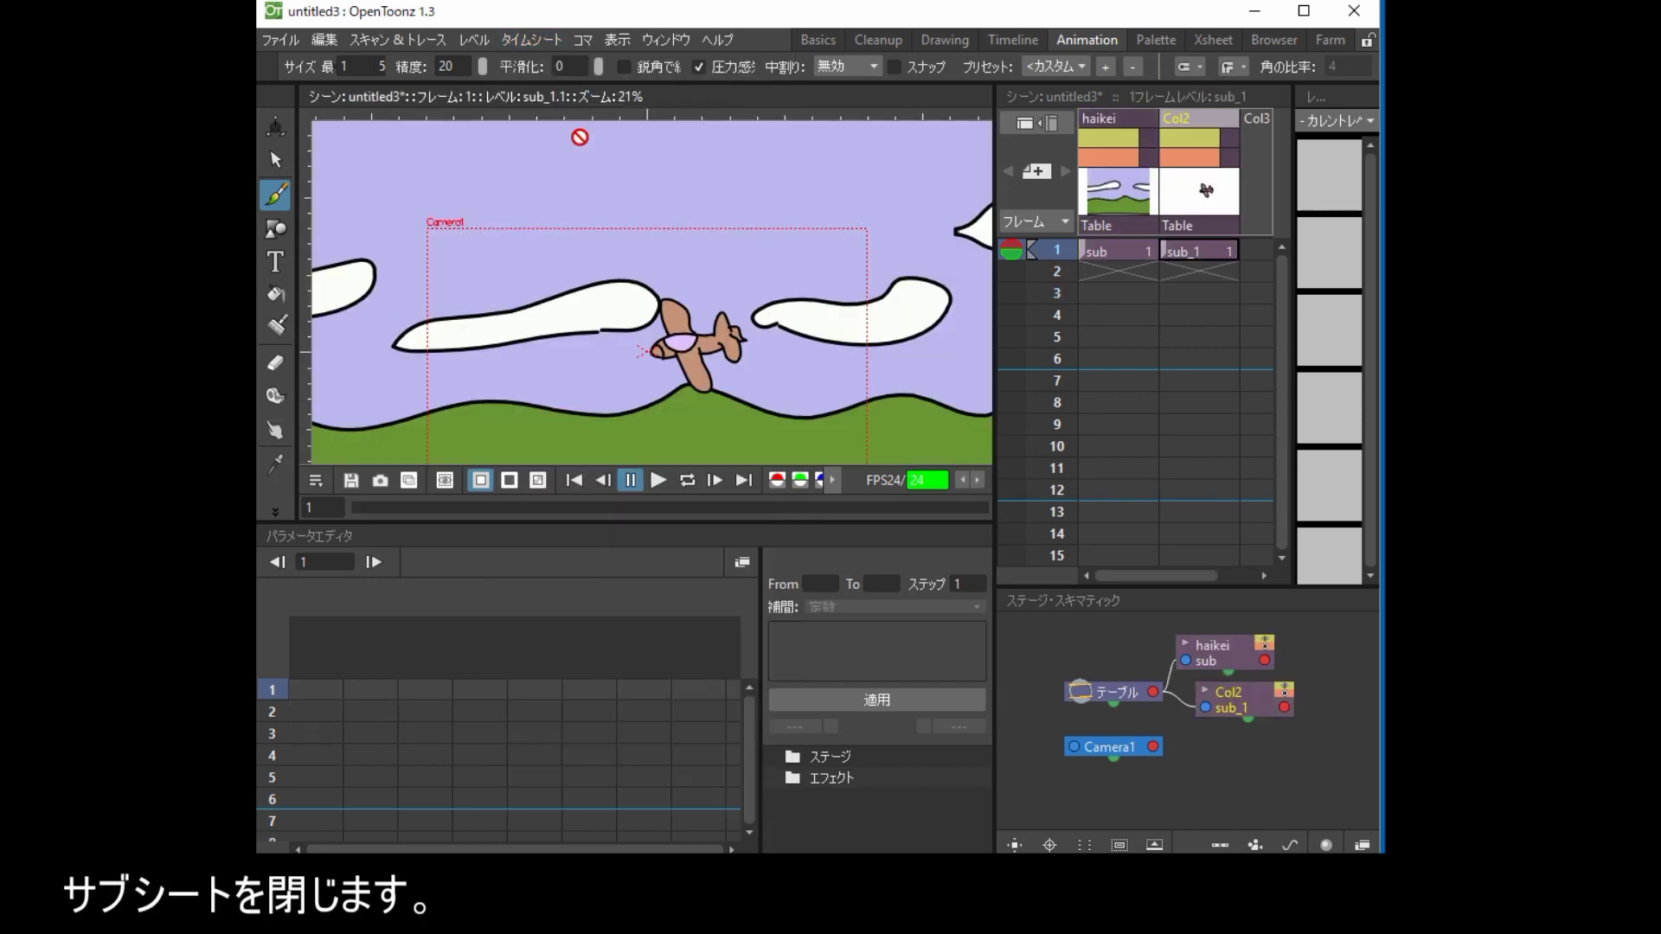
scroll(690, 351, down, 2)
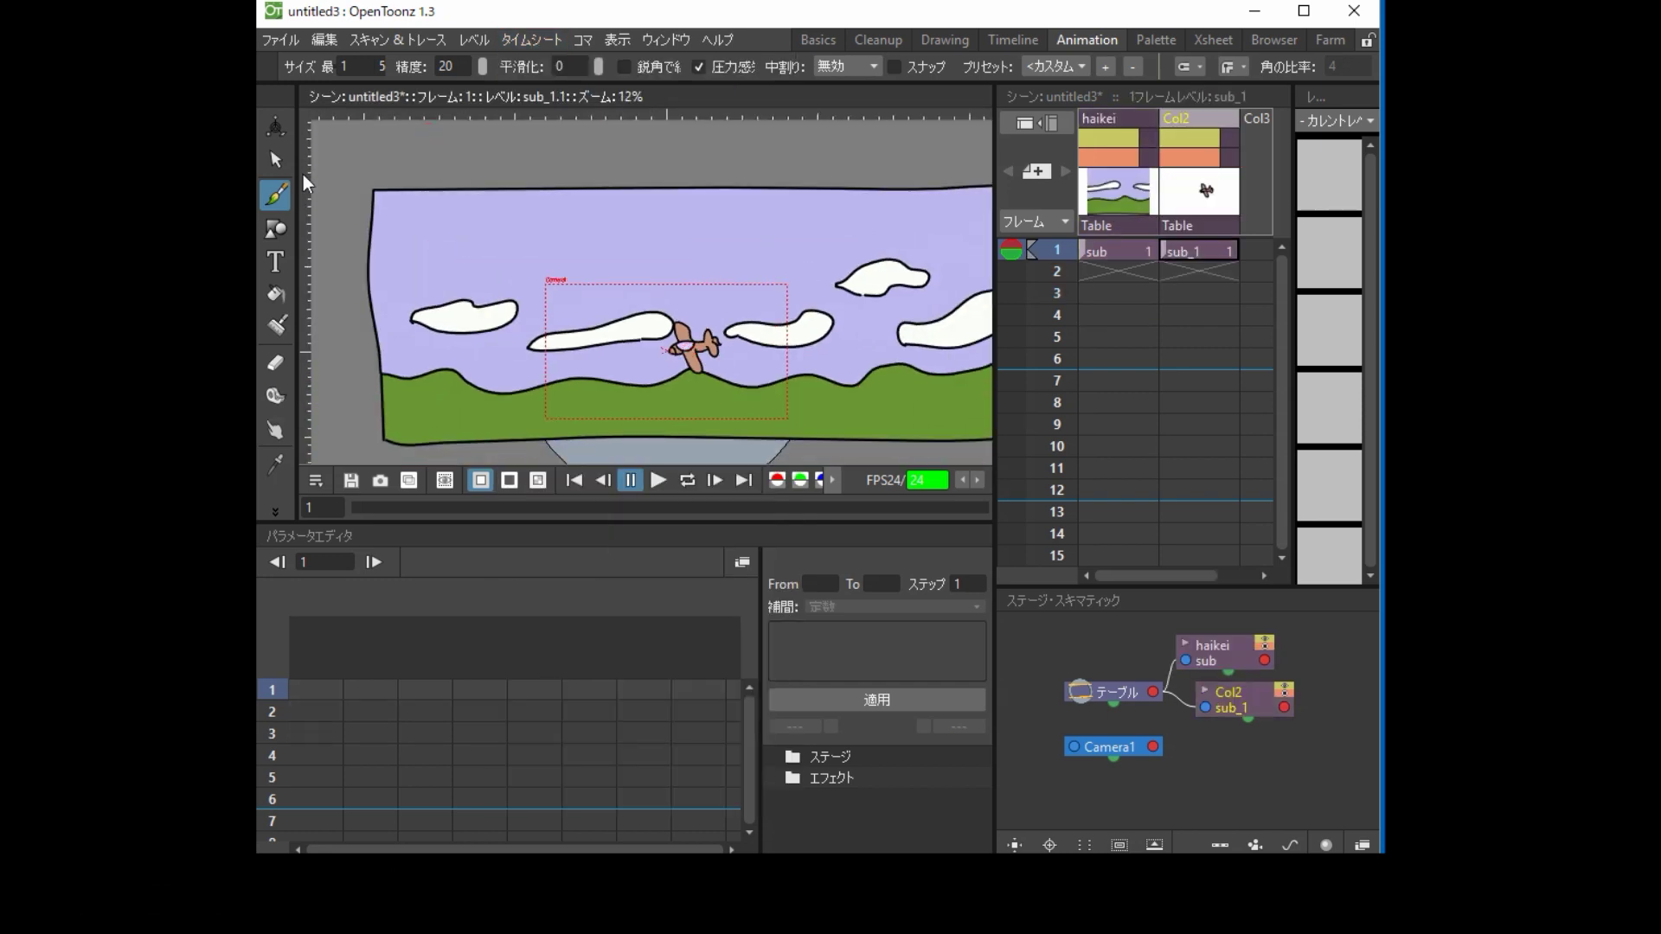
click(275, 126)
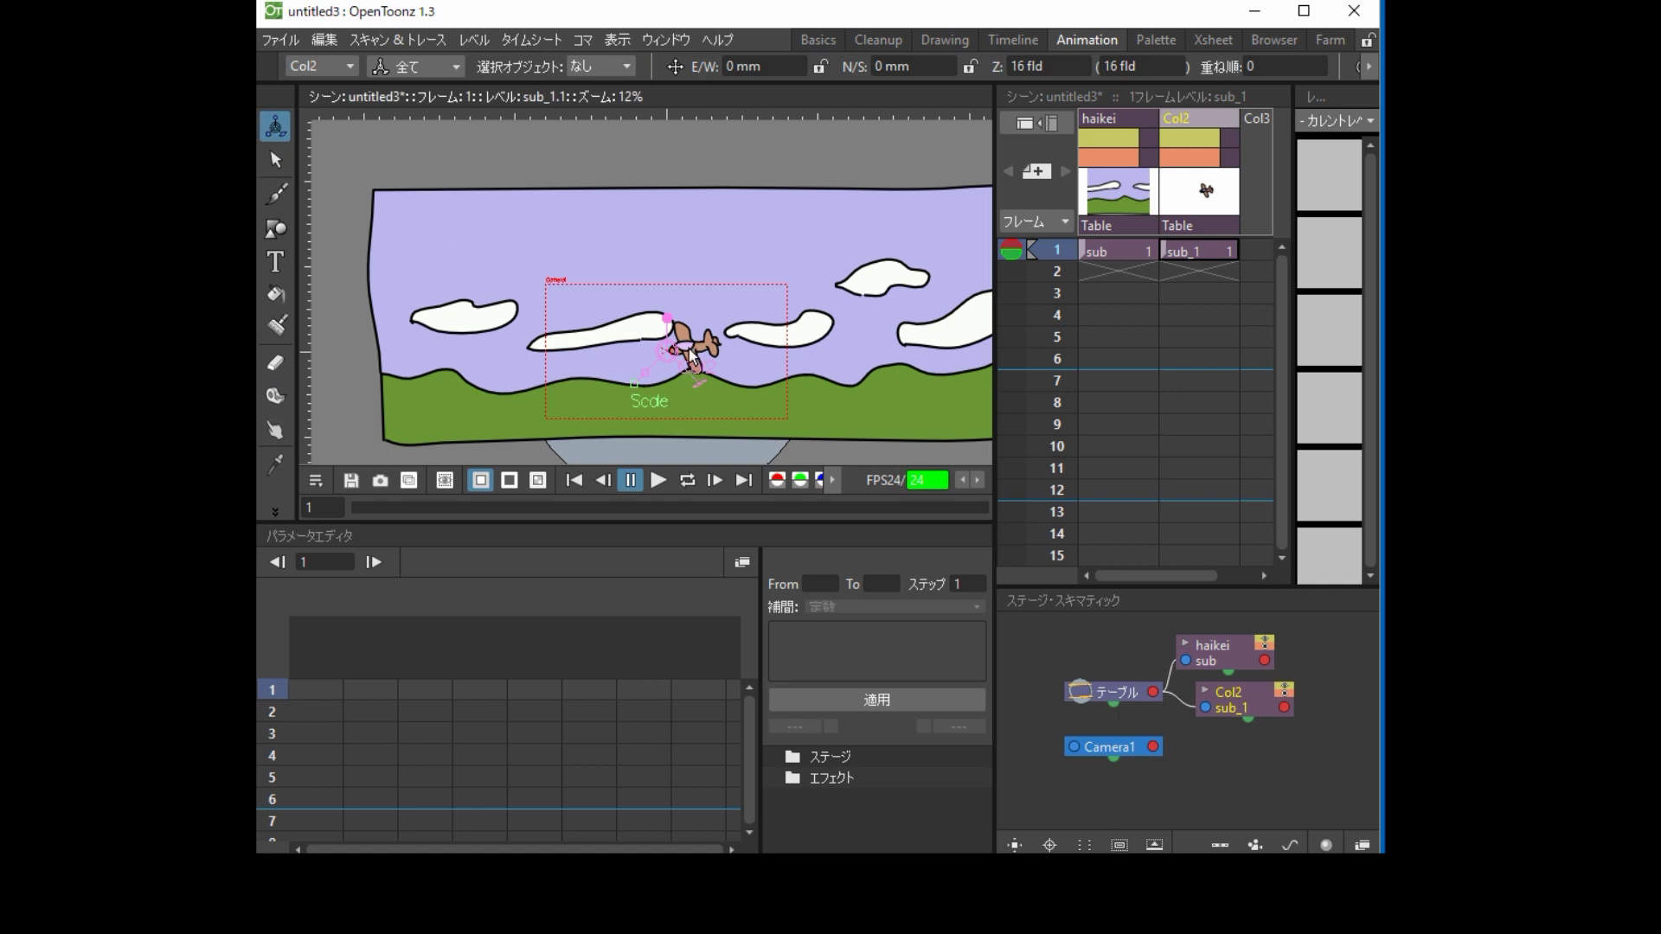
drag(690, 356, 841, 343)
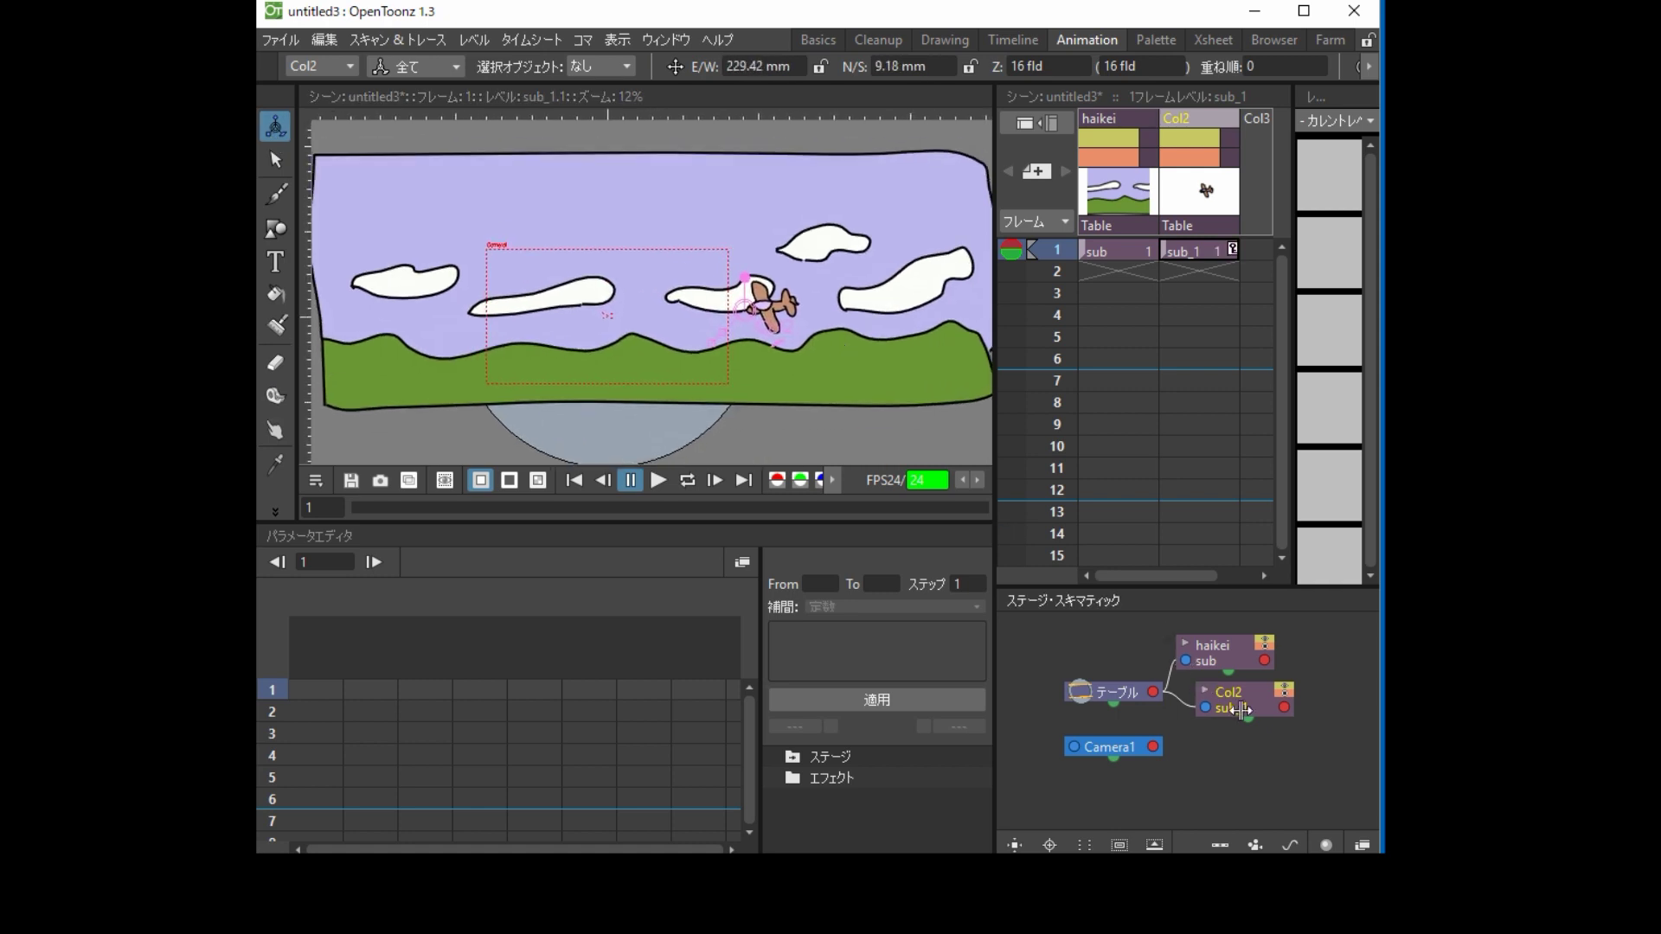
Reposition the Col2 node slightly in the stage schematic and rename the column as hikouki
drag(1240, 711, 1221, 723)
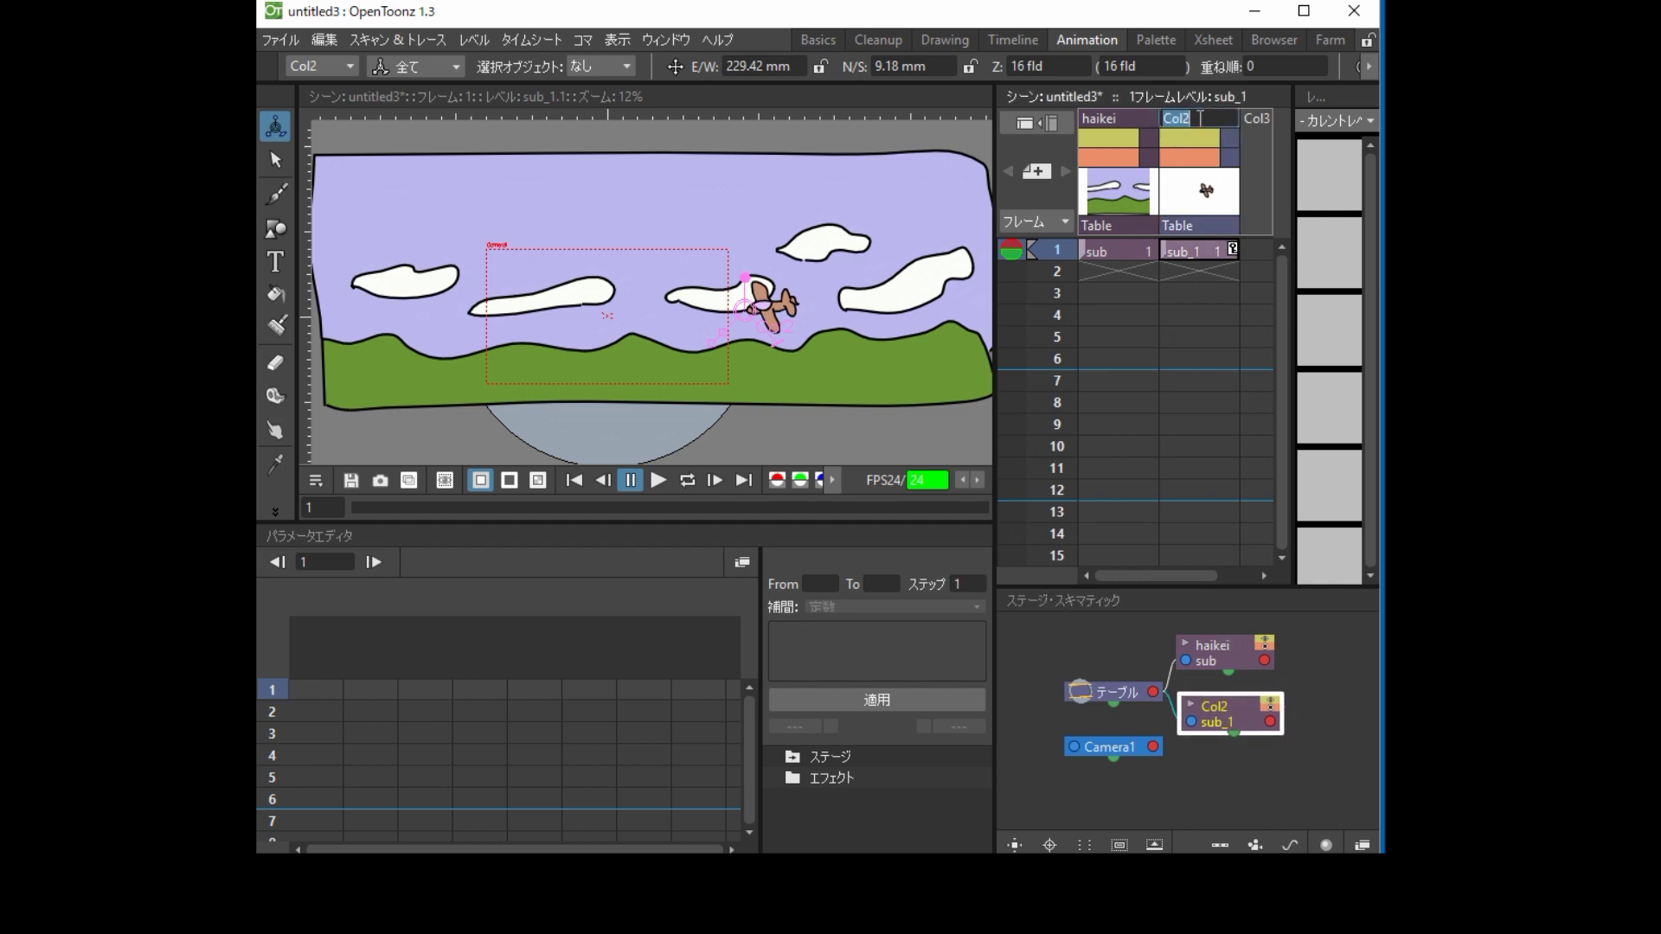
text(hikouki)
key(Return)
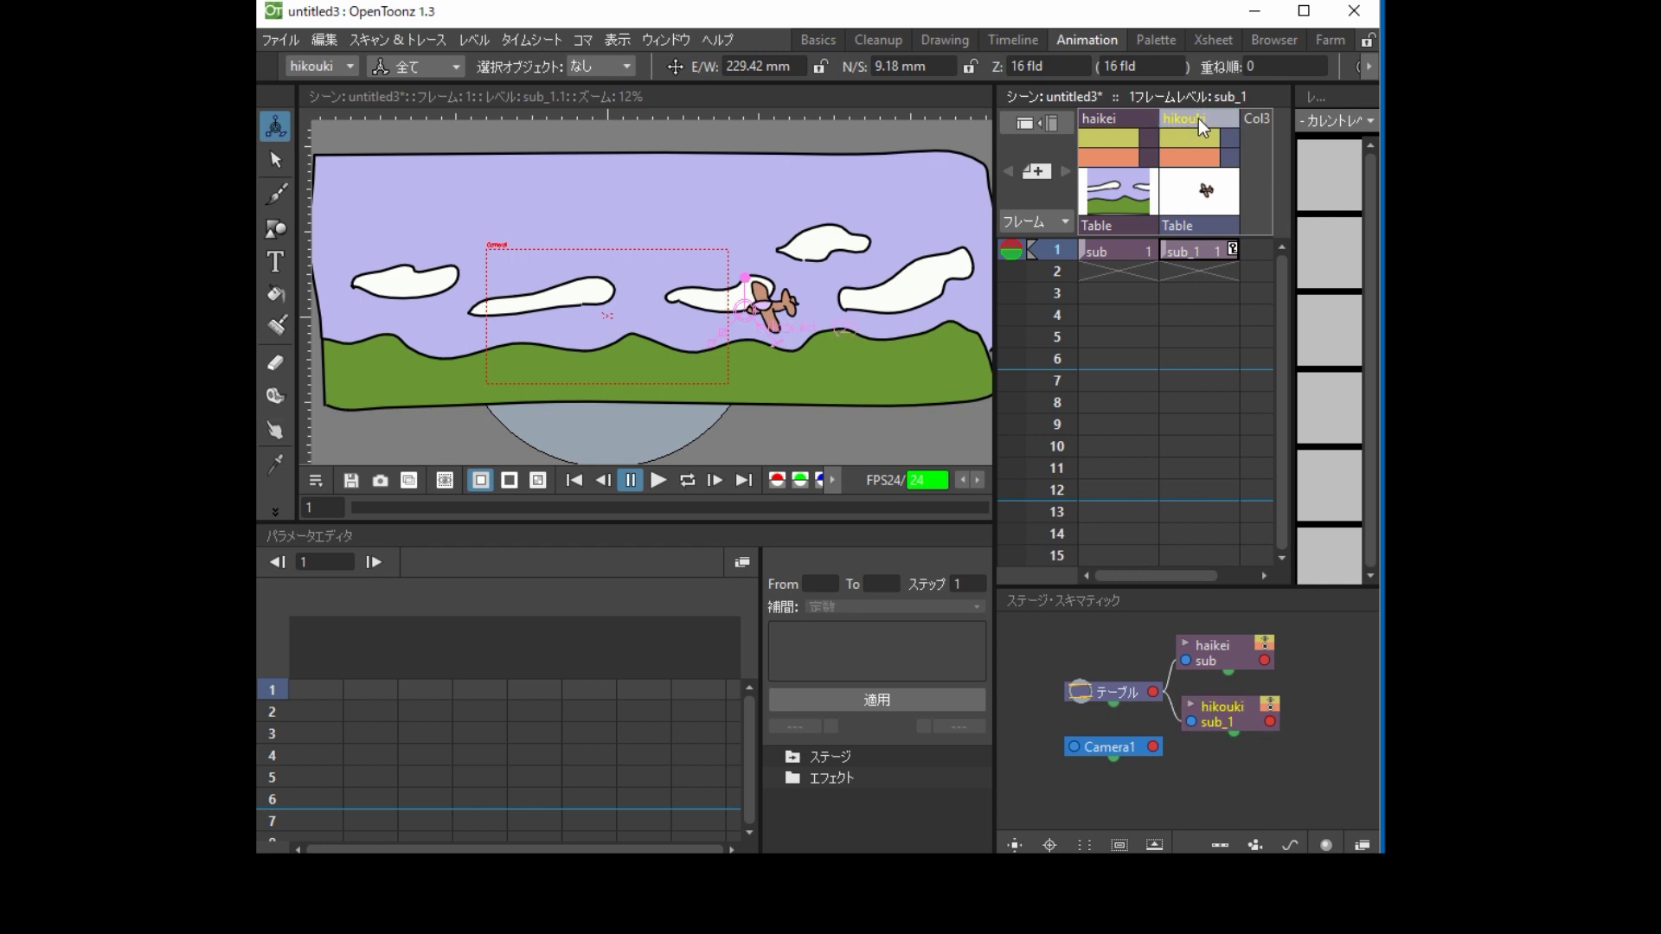
At frame 1, move haikei to E/W -377.98 mm, N/S -28 mm and hikouki to E/W 227.09 mm, N/S 11.51 mm
scroll(785, 223, down, 1)
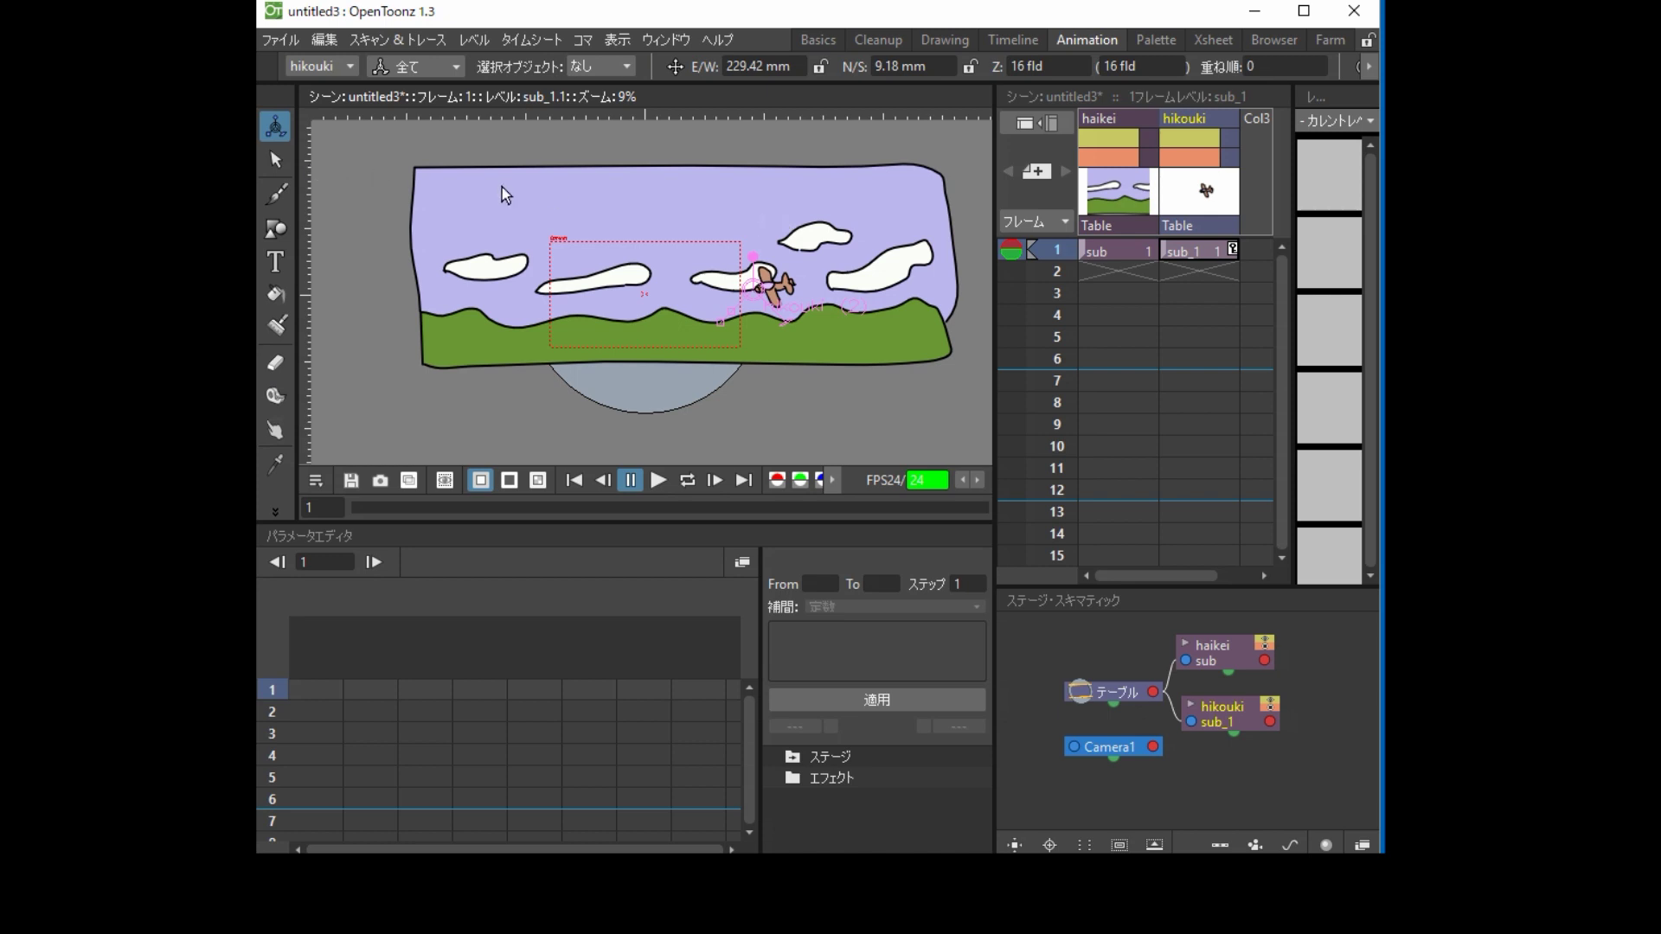
click(1100, 250)
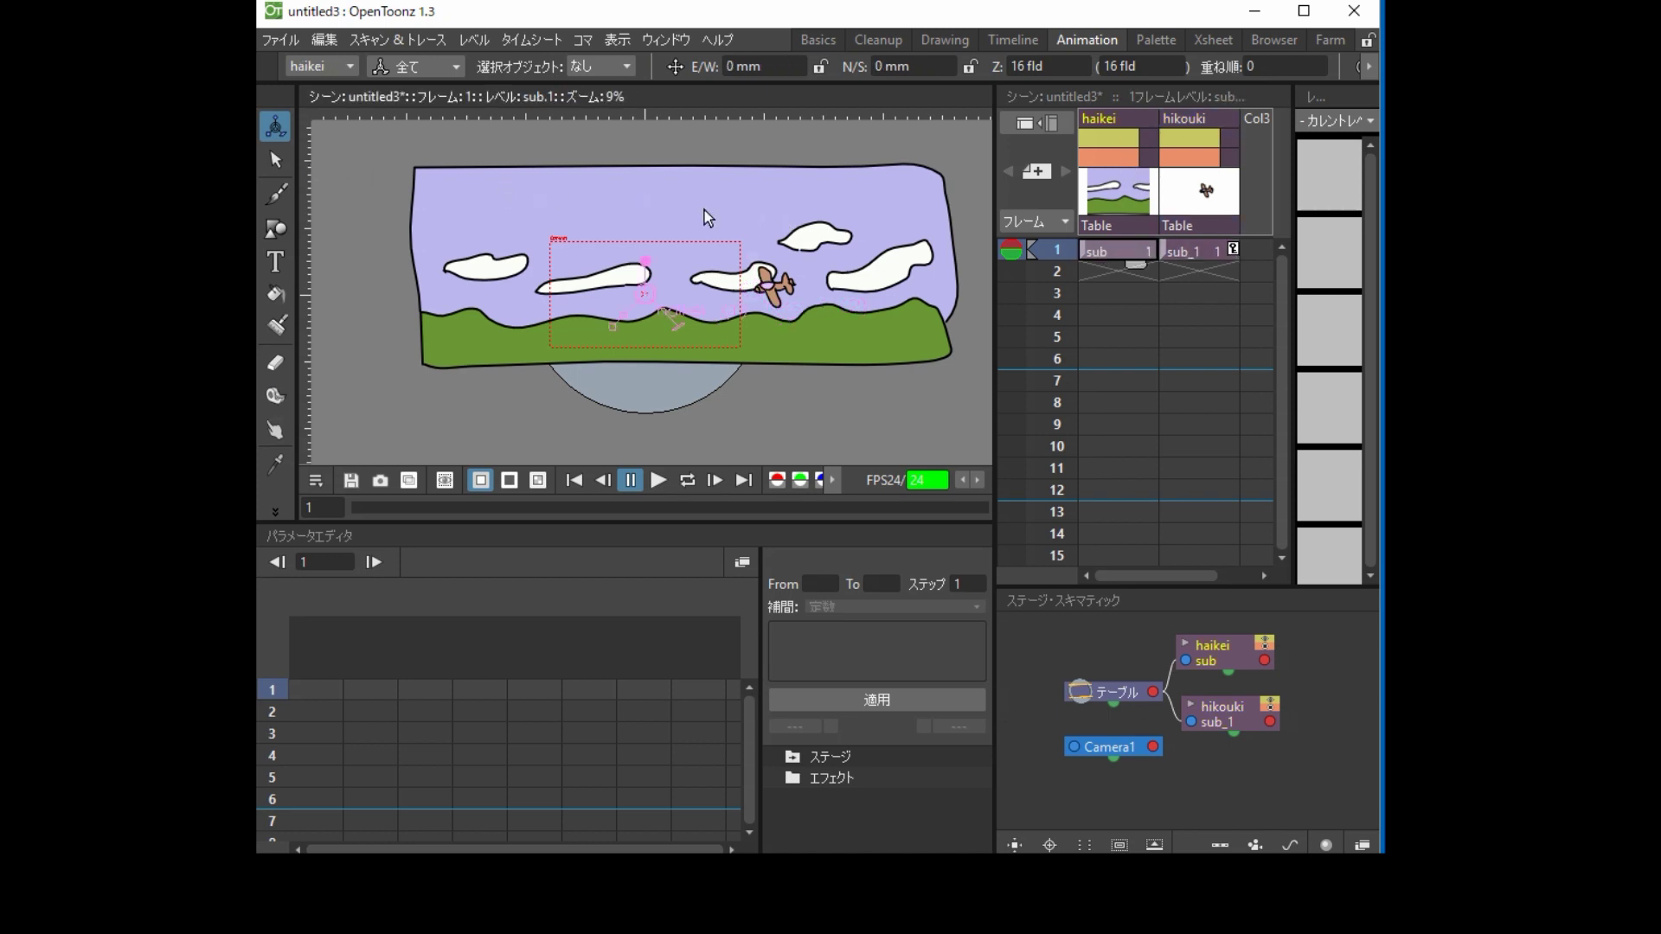
drag(641, 215, 526, 211)
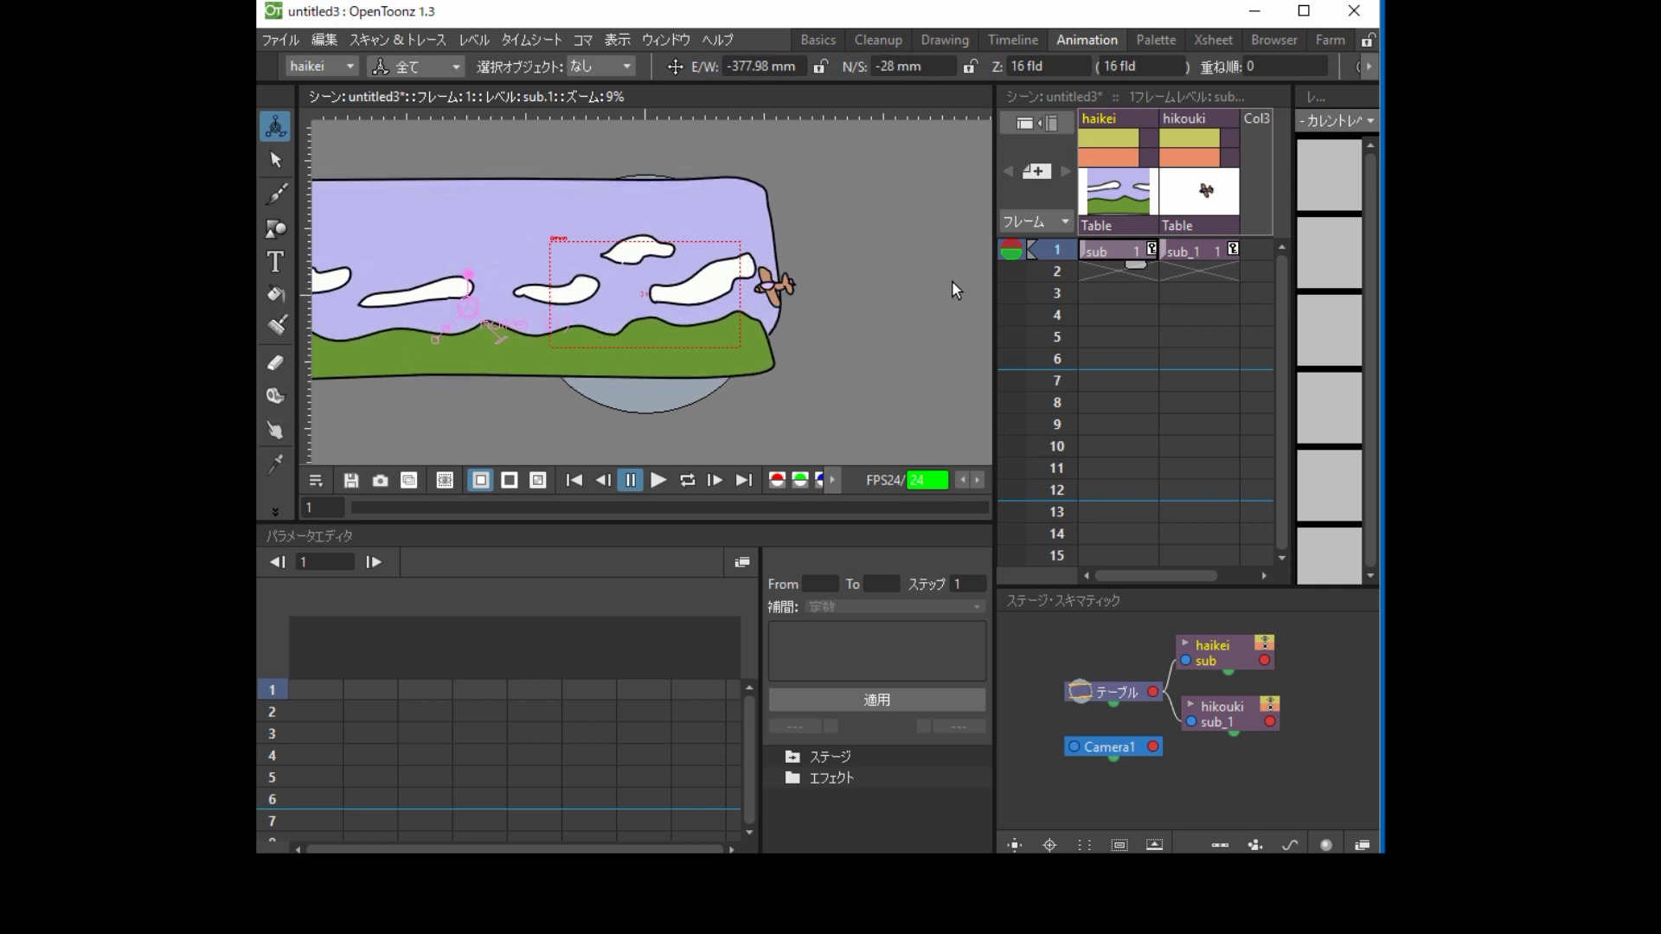
click(1192, 251)
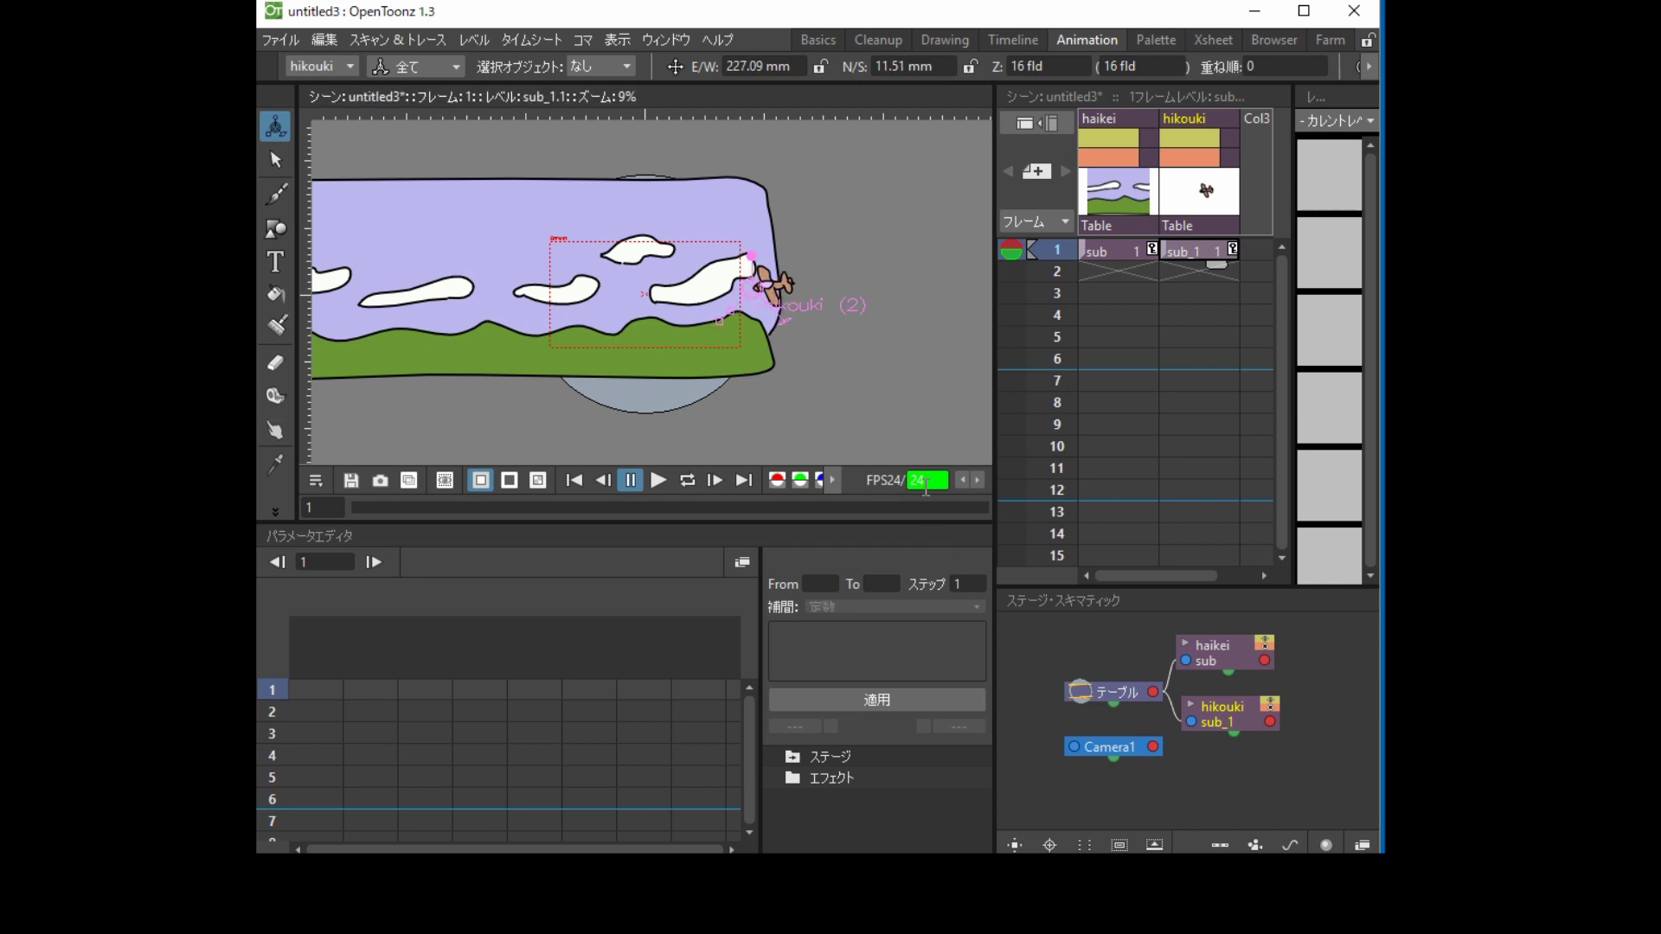
Select the frame 1 cells of haikei and hikouki together and extend both columns through frame 72
double_click(920, 478)
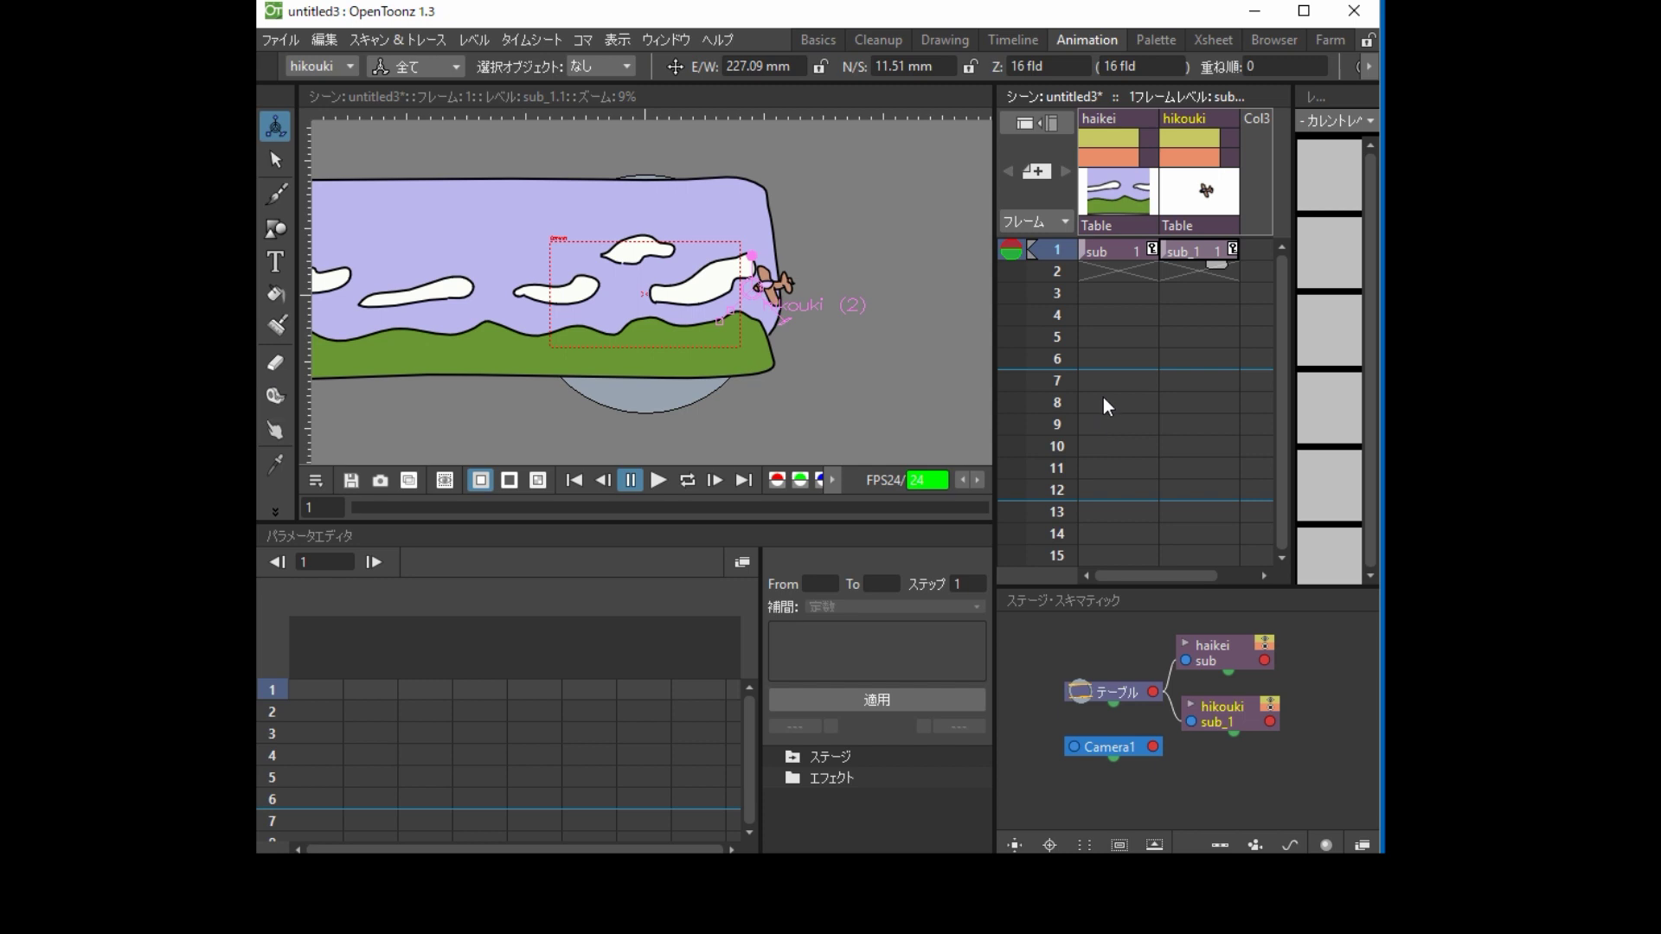
click(1126, 250)
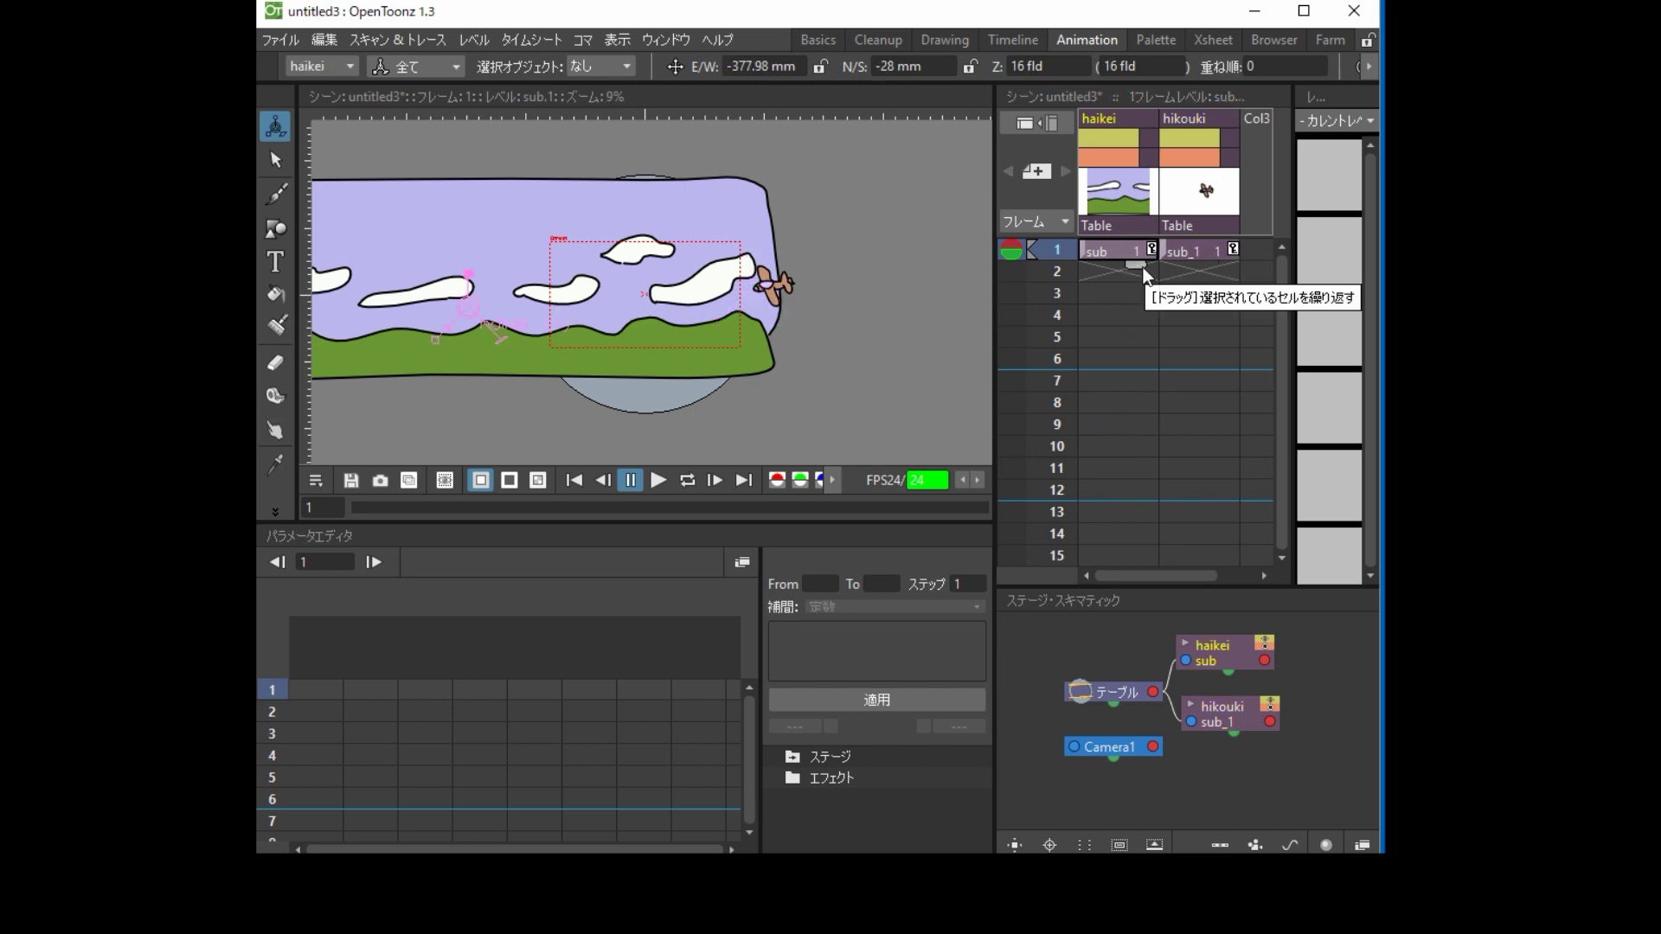
drag(1130, 251, 1196, 249)
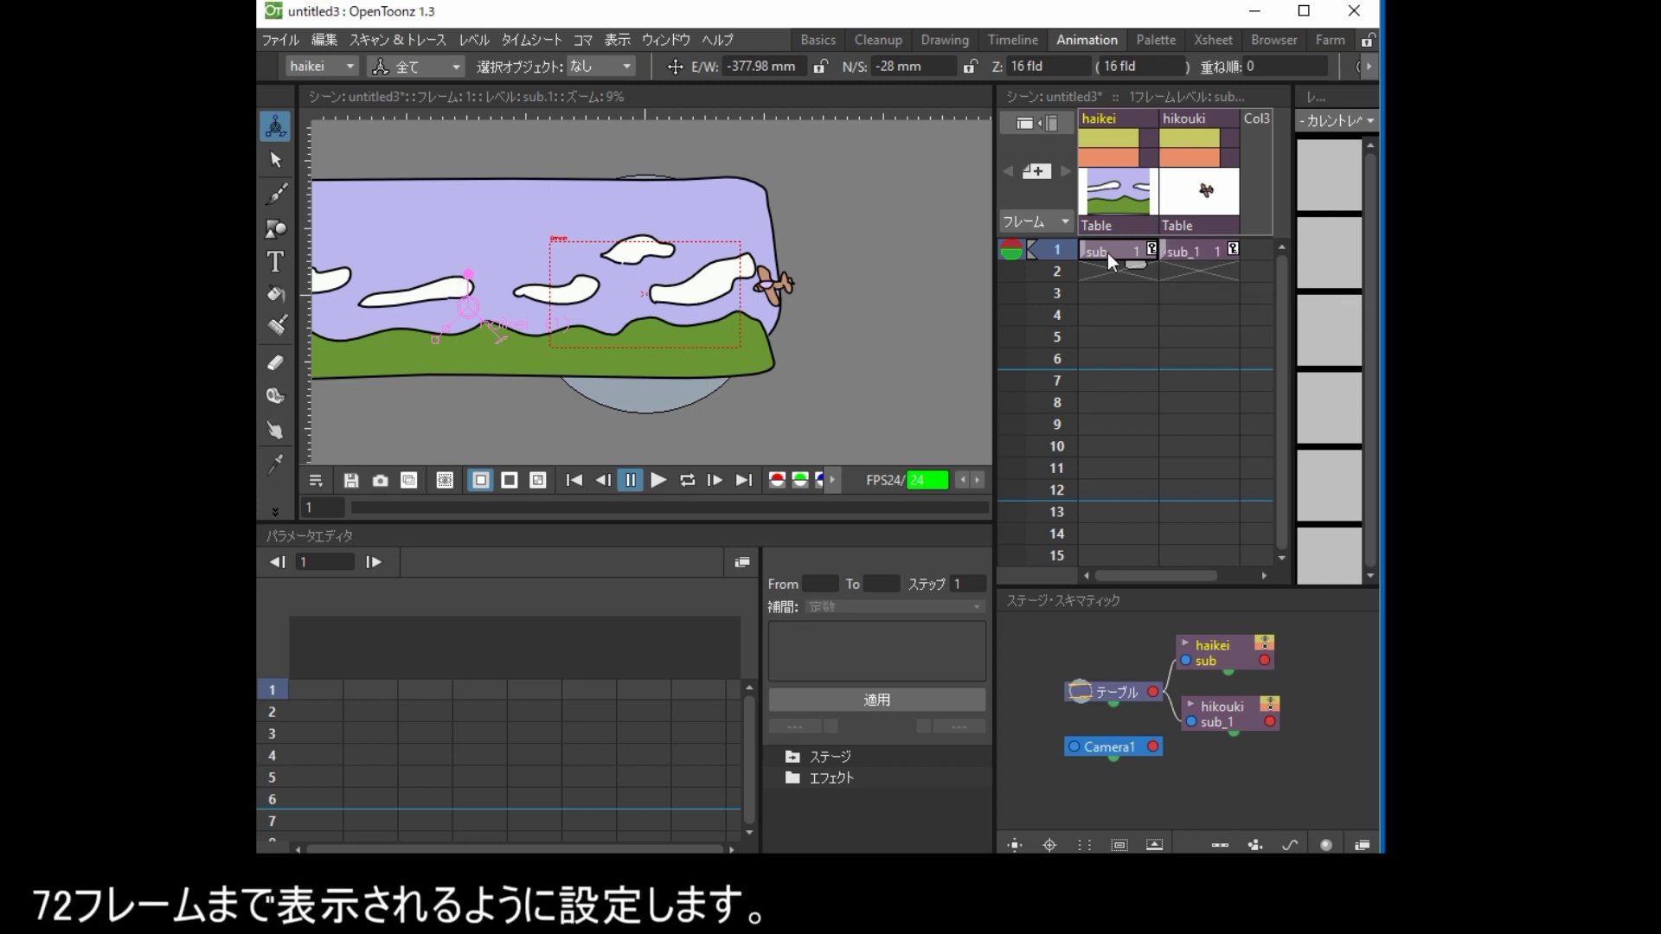
drag(1213, 265, 1199, 527)
scroll(1195, 519, down, 1)
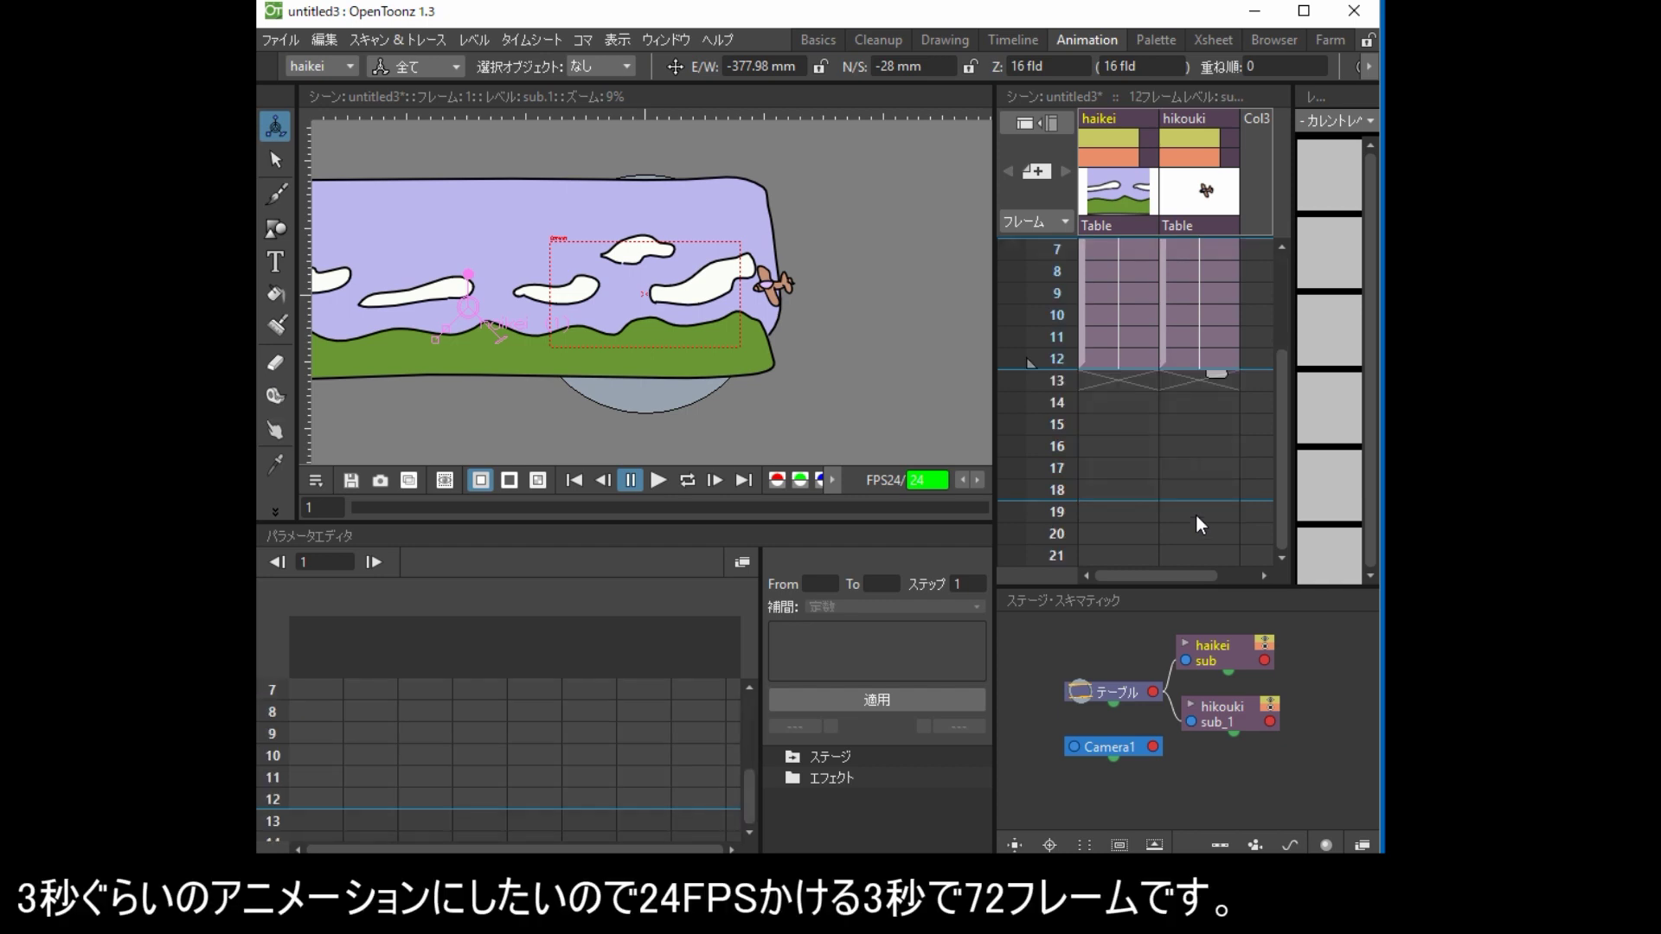
drag(1218, 378, 1209, 533)
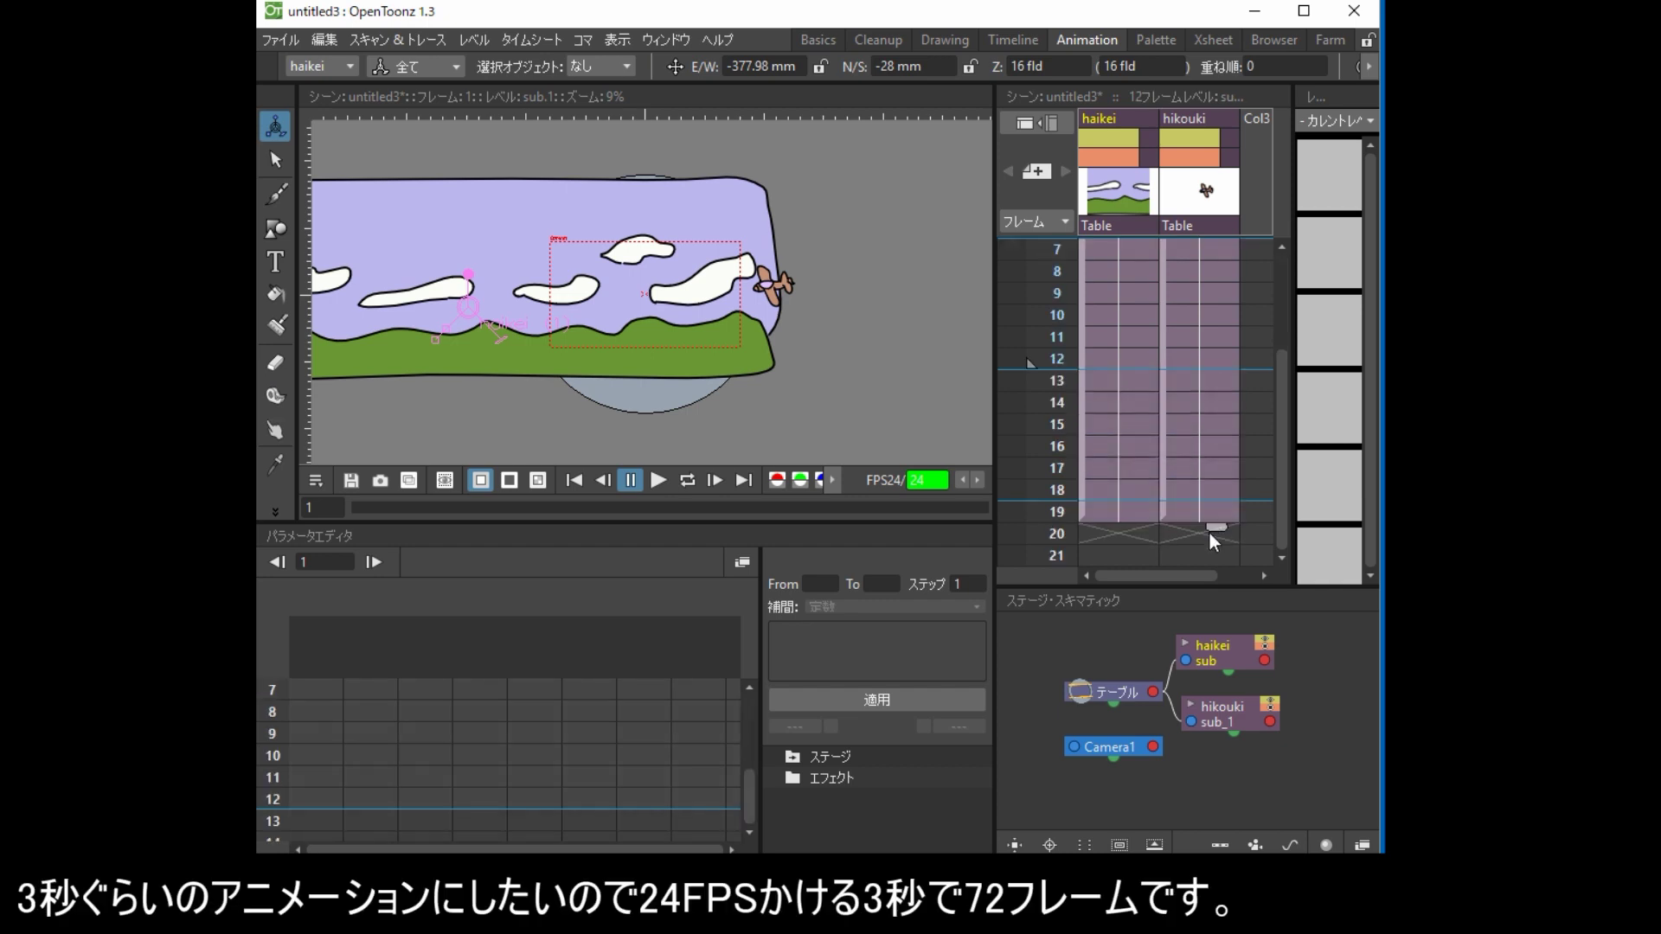
scroll(1210, 533, down, 2)
drag(1216, 278, 1211, 552)
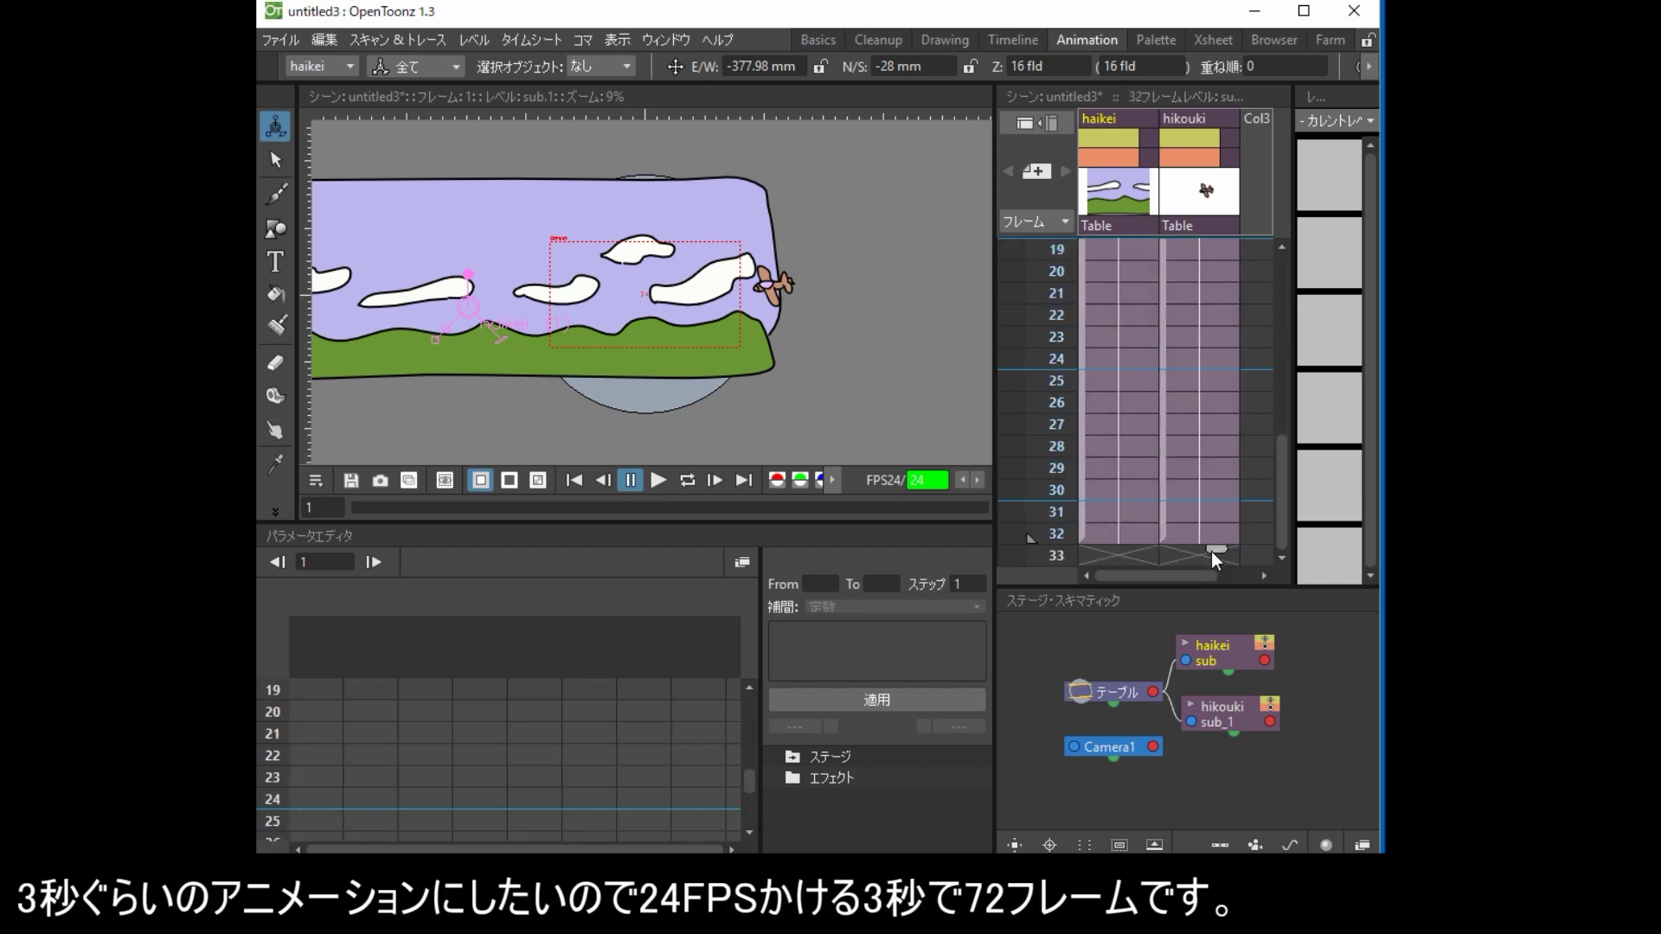
scroll(1211, 536, down, 2)
drag(1211, 289, 1205, 545)
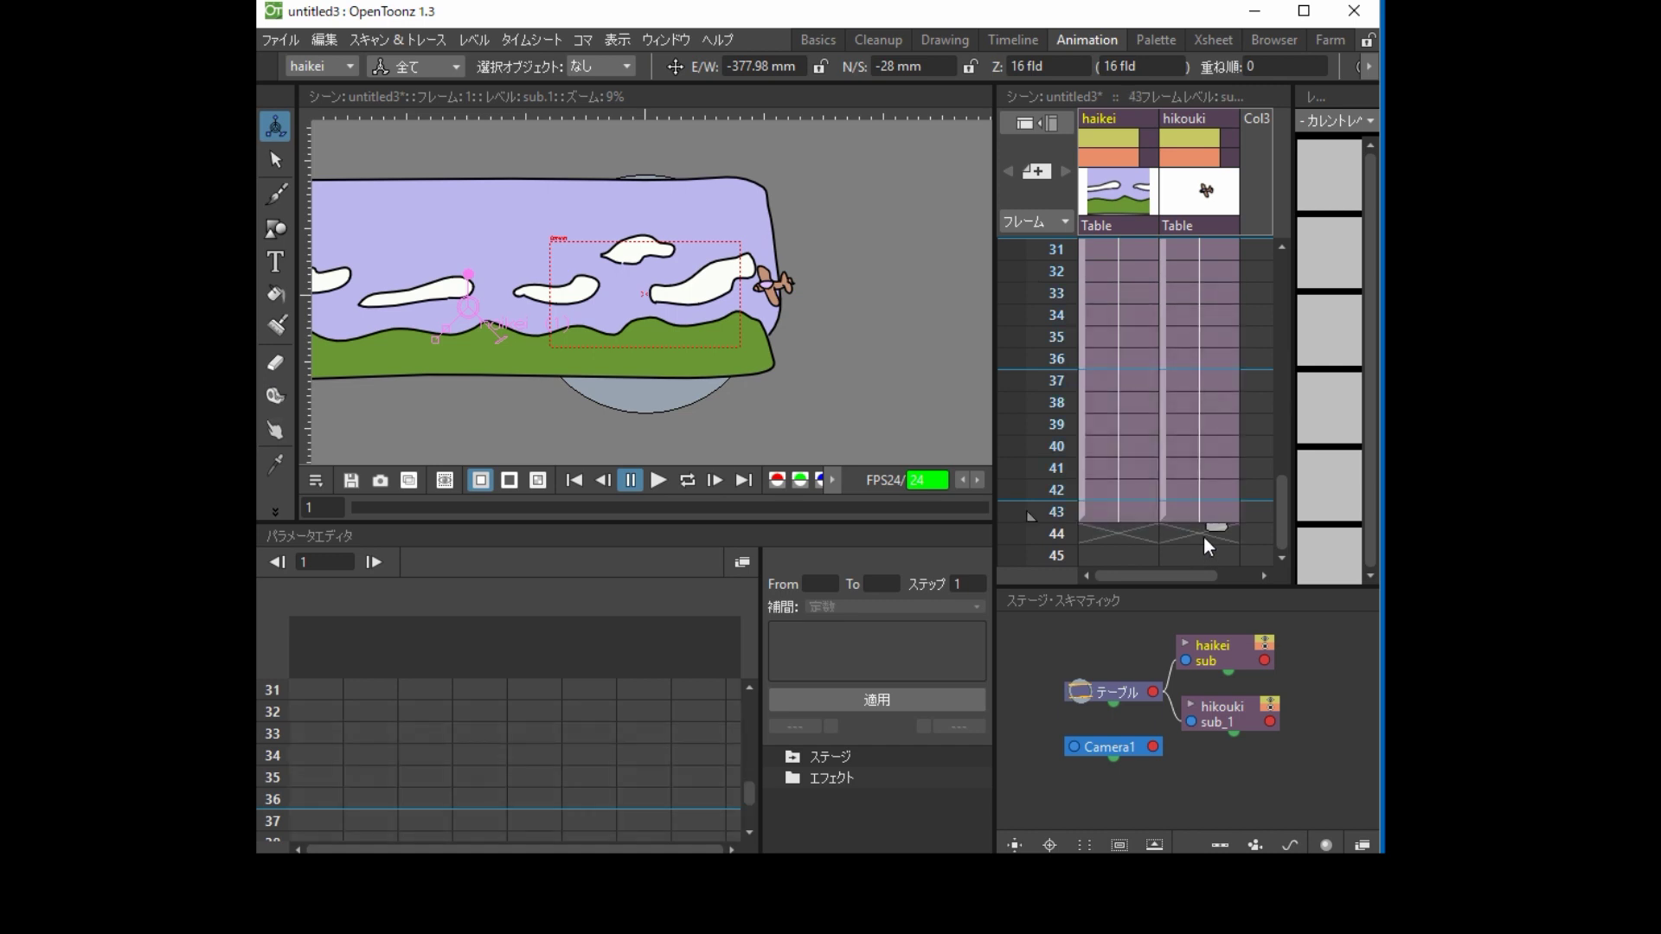
drag(1206, 523, 1211, 538)
scroll(1211, 517, down, 2)
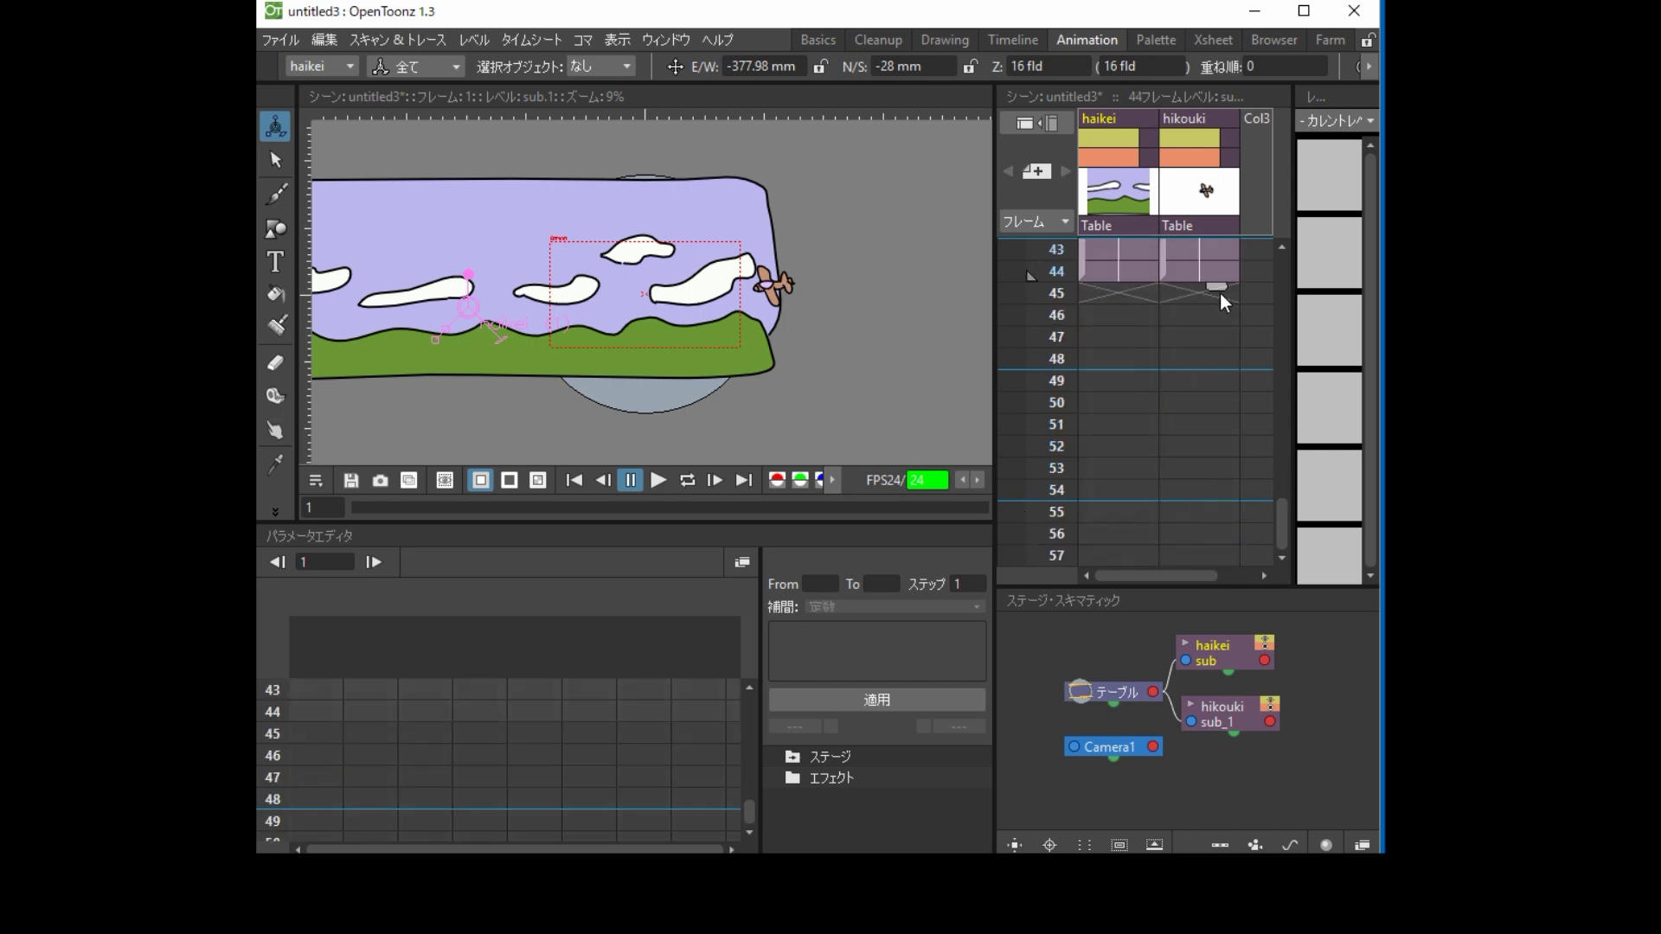
drag(1218, 287, 1181, 533)
scroll(1183, 519, down, 1)
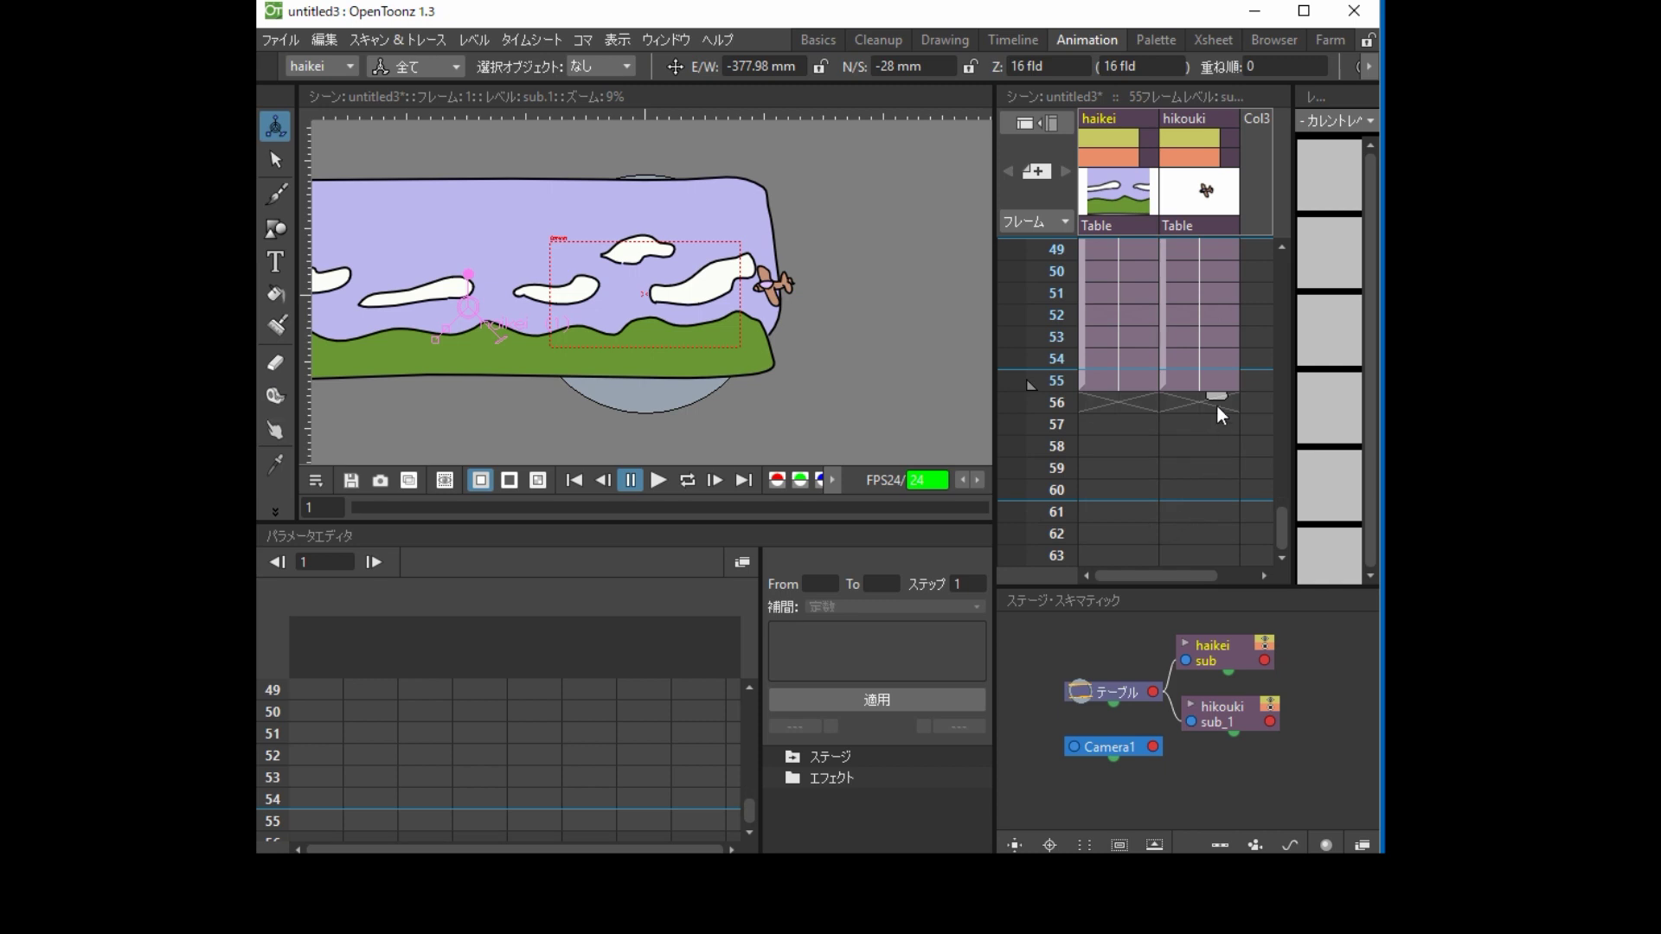
drag(1218, 406, 1201, 501)
At frame 72, move the haikei background to E/W 240.41 mm, N/S -39.31 mm to set its end keyframe
click(1113, 476)
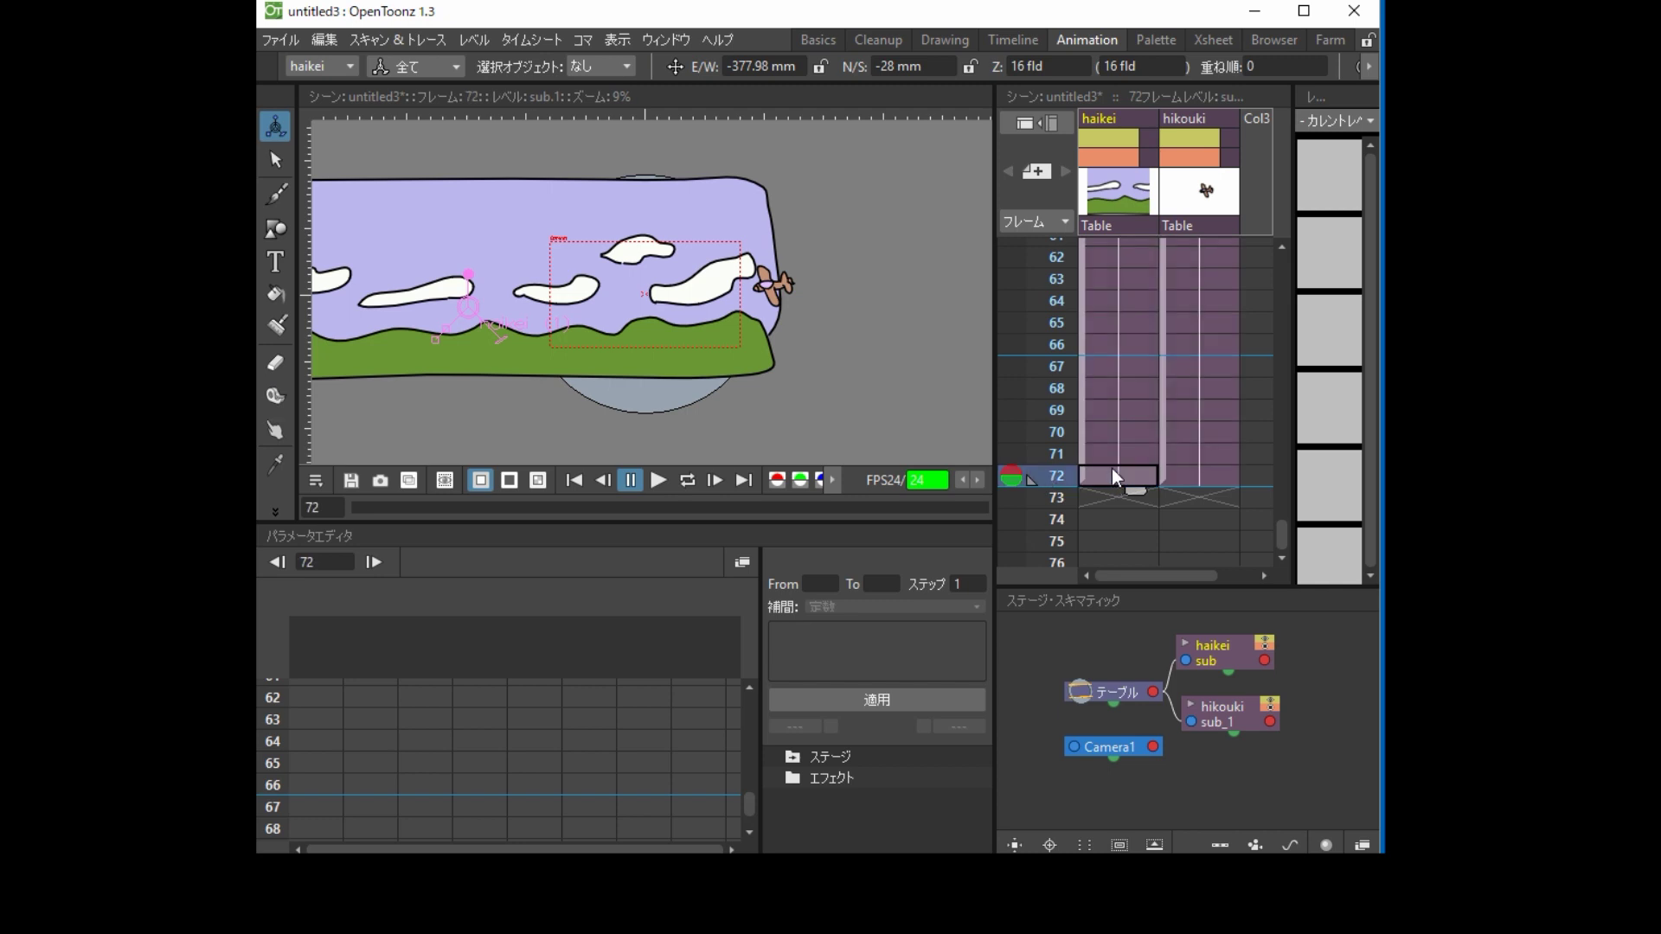
scroll(569, 272, down, 2)
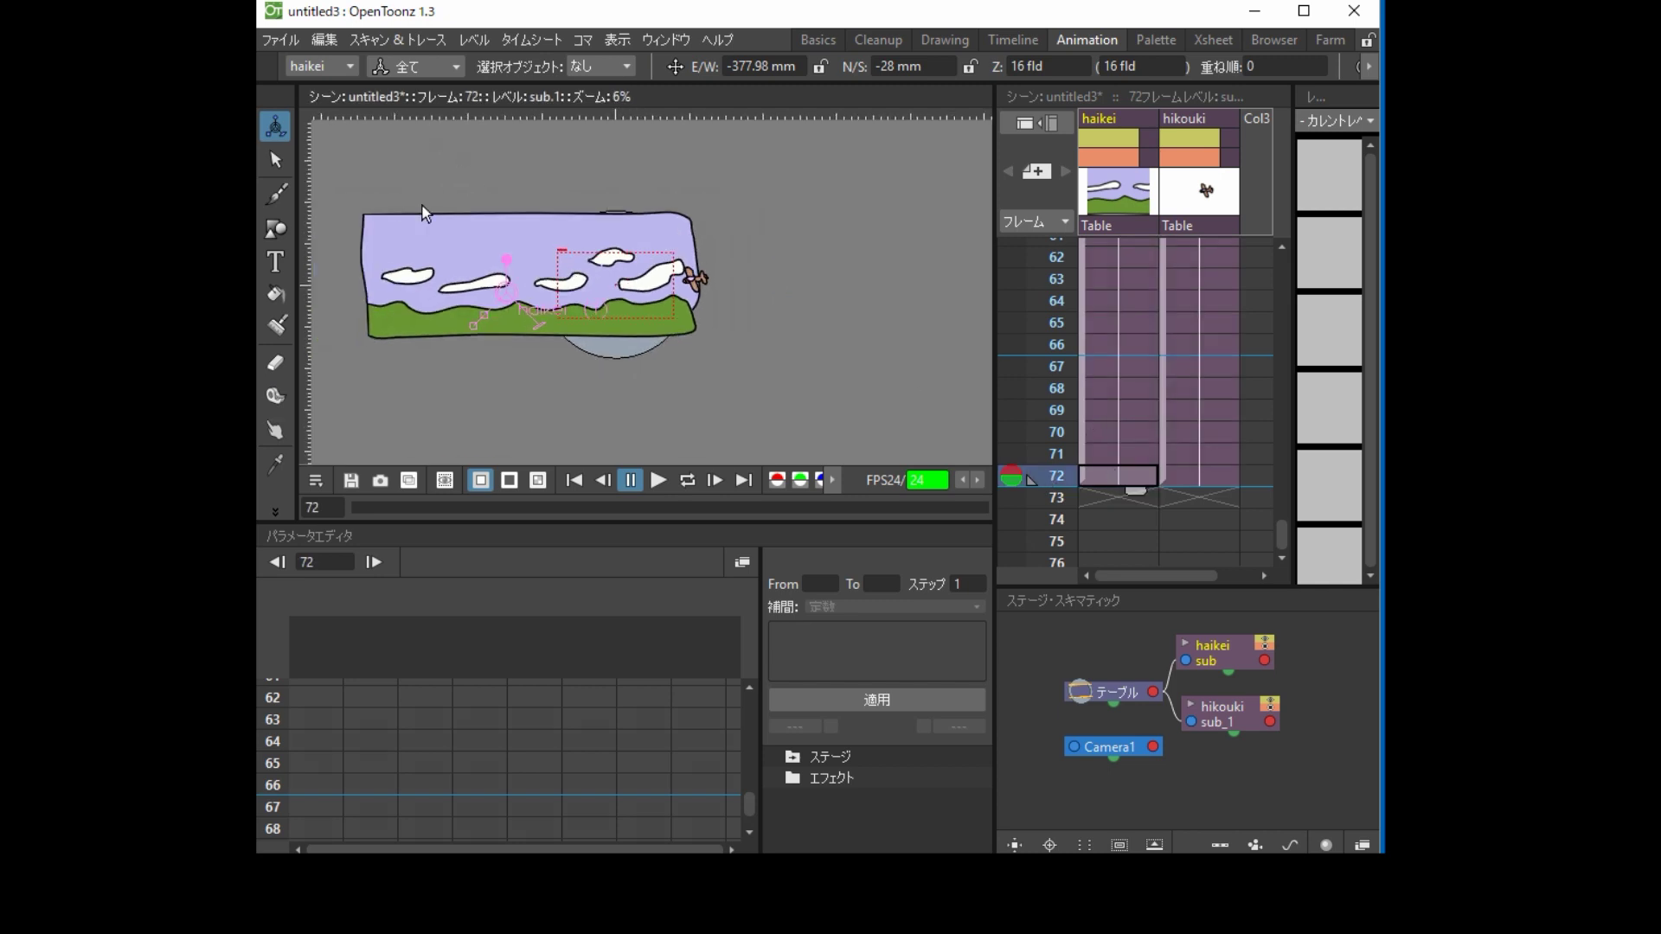
click(1109, 195)
drag(469, 329, 544, 315)
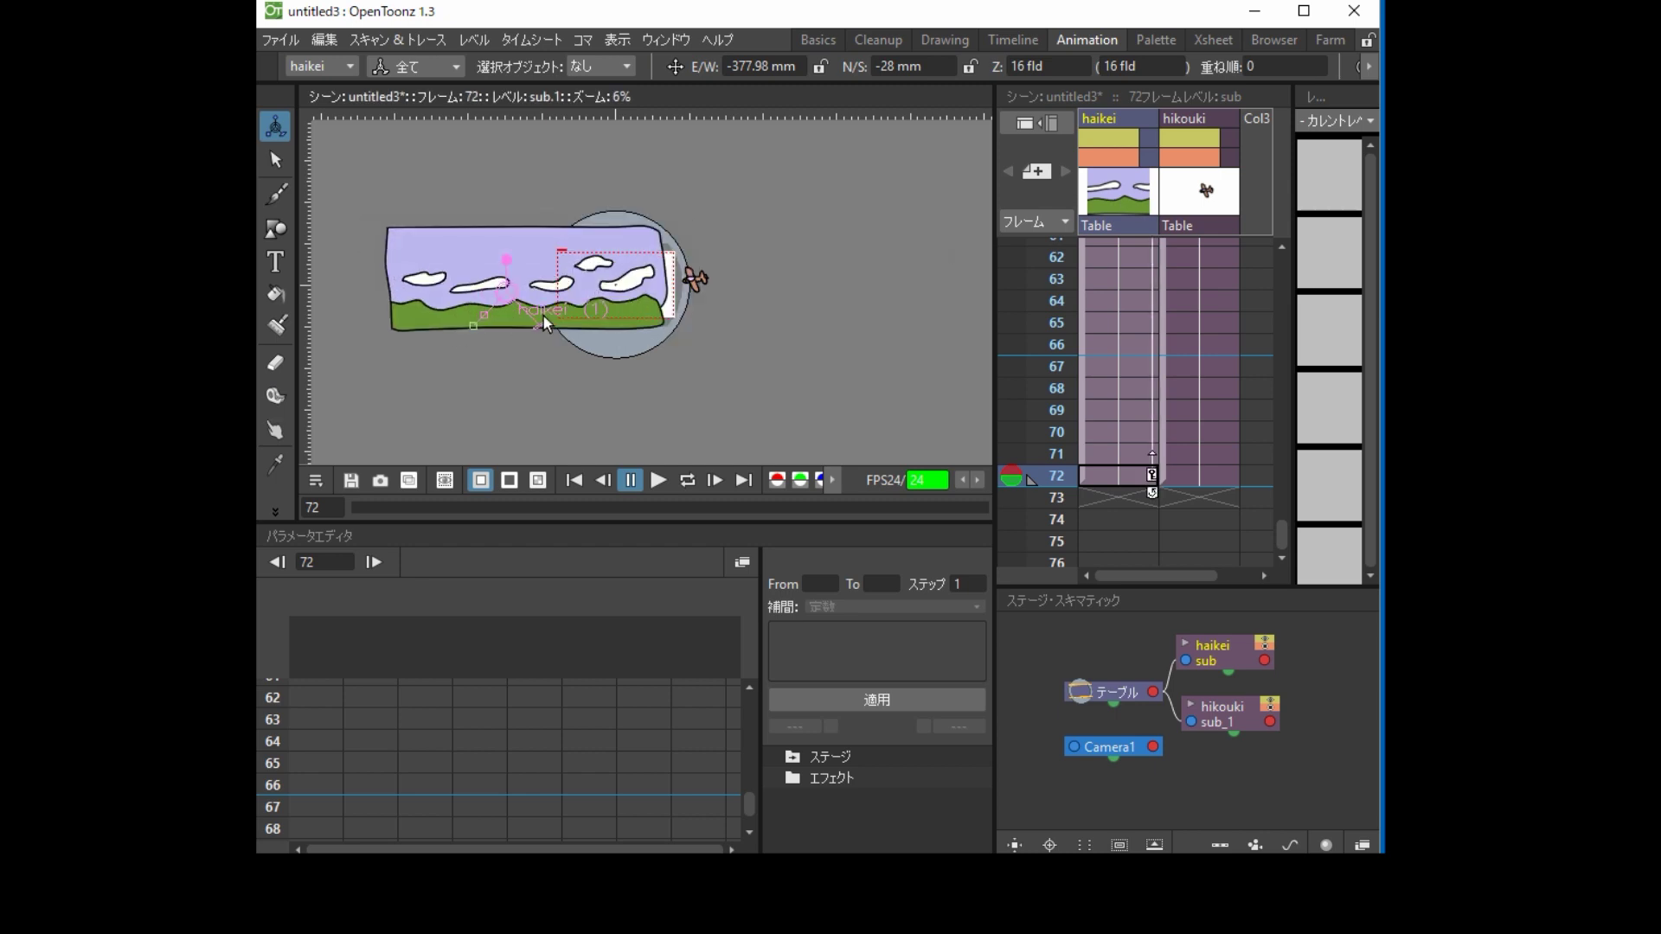
key(ctrl+z)
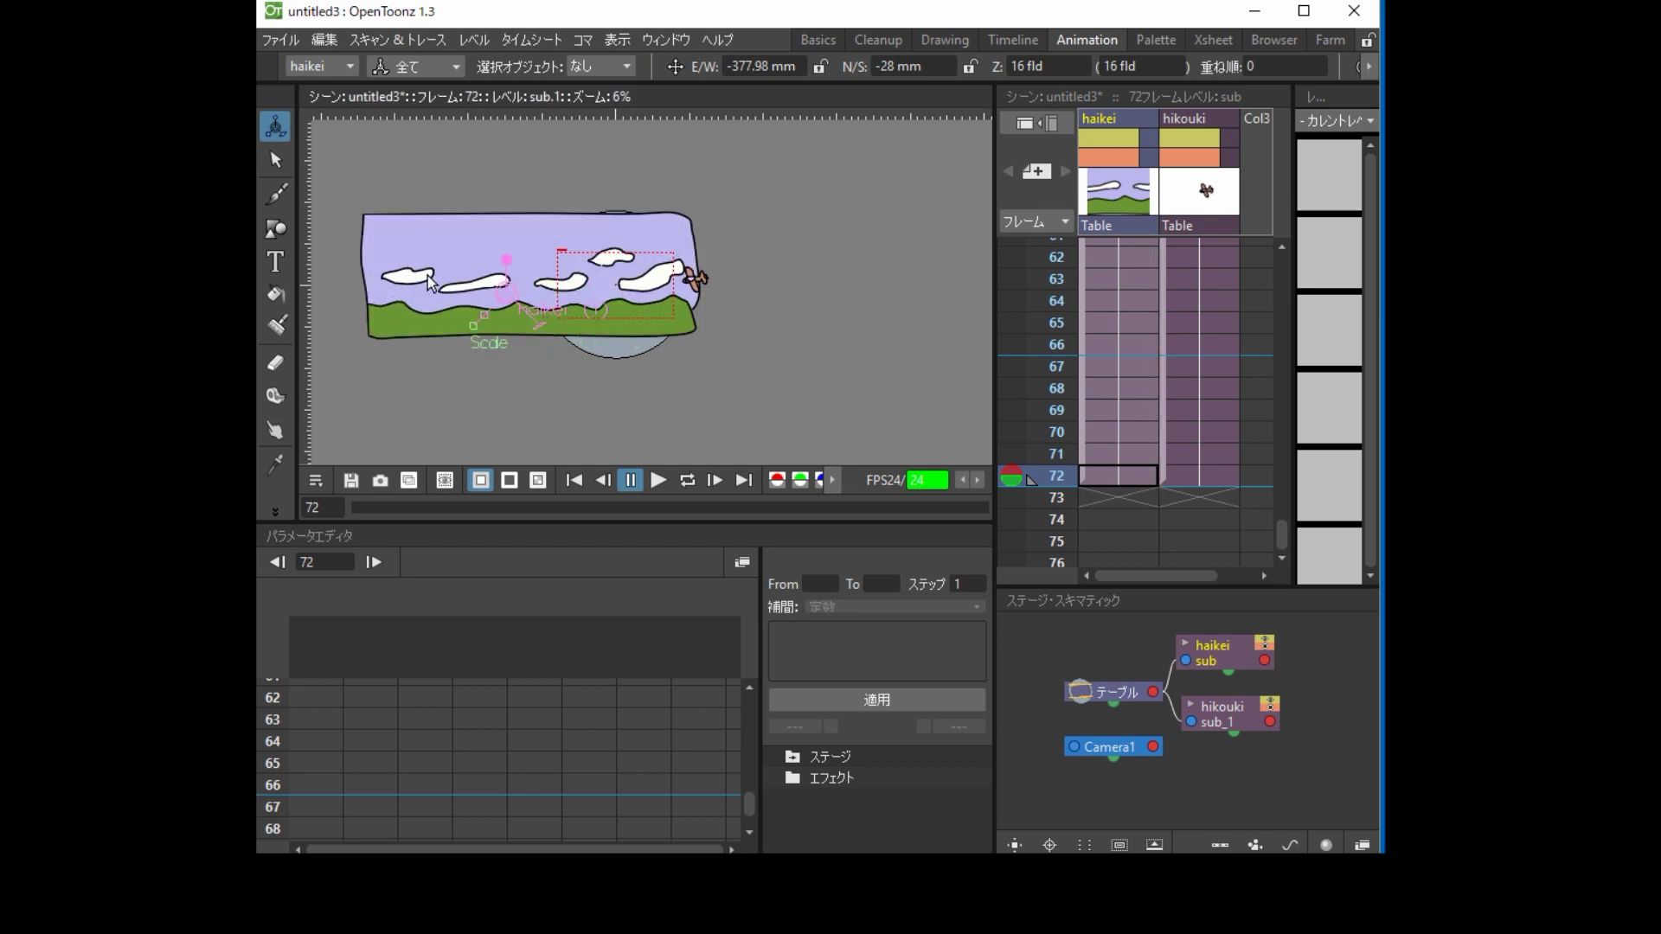
drag(430, 276, 610, 288)
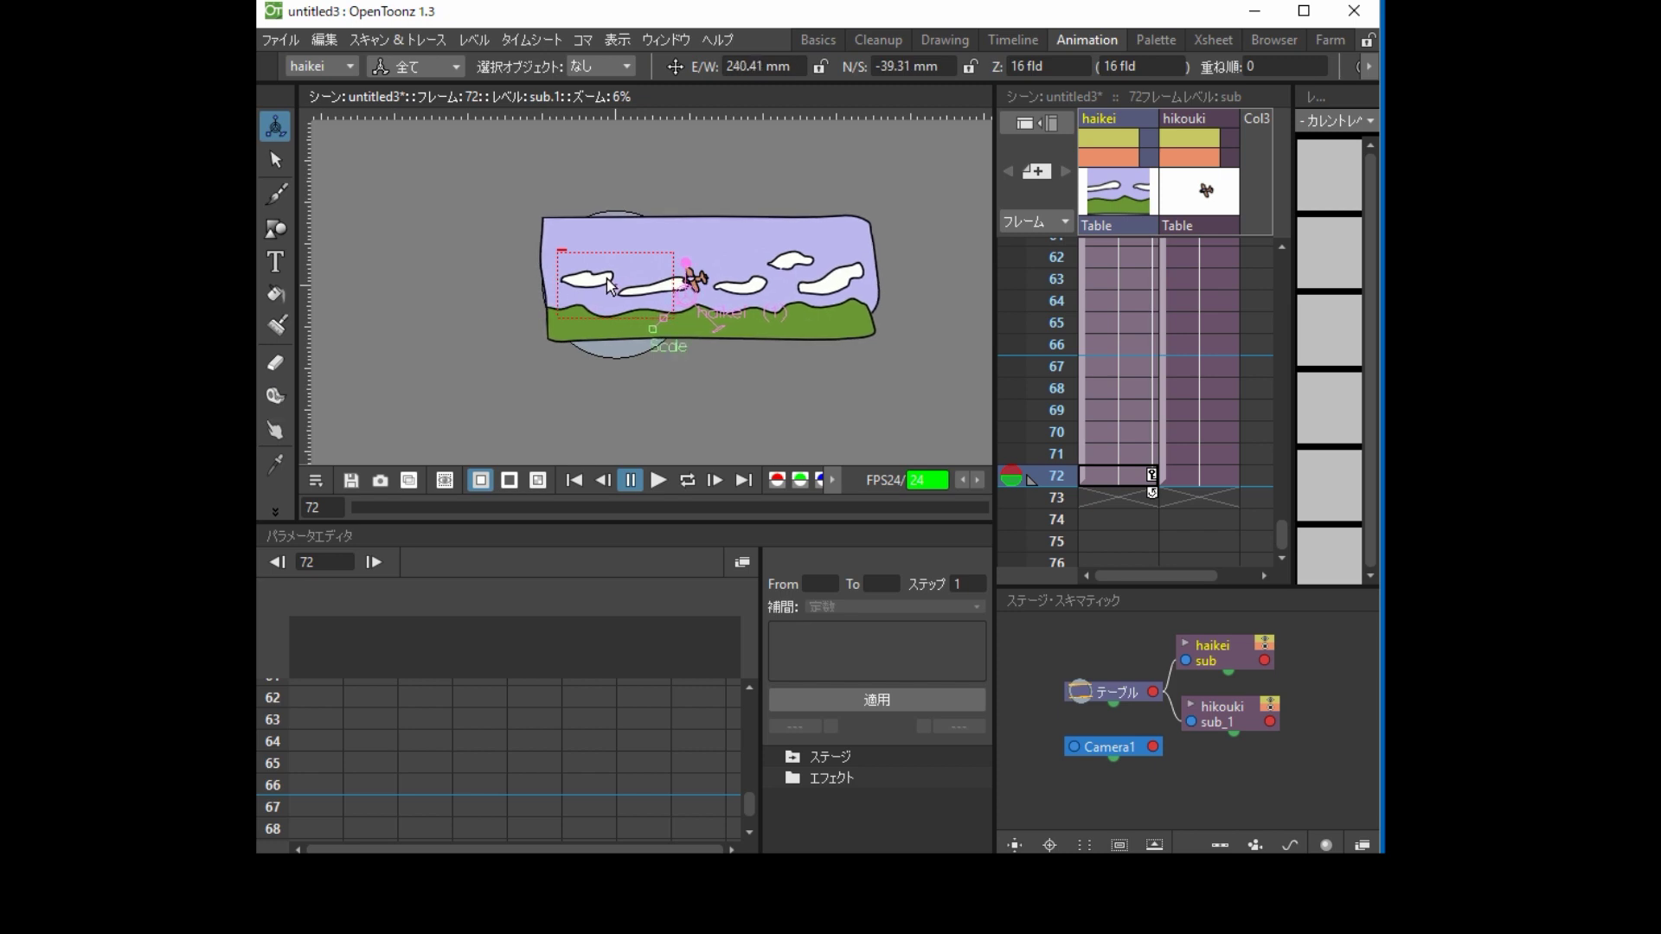
Return to frame 1 of hikouki, create a new motion path for it in the stage schematic, and place the path's node beneath it
click(1192, 469)
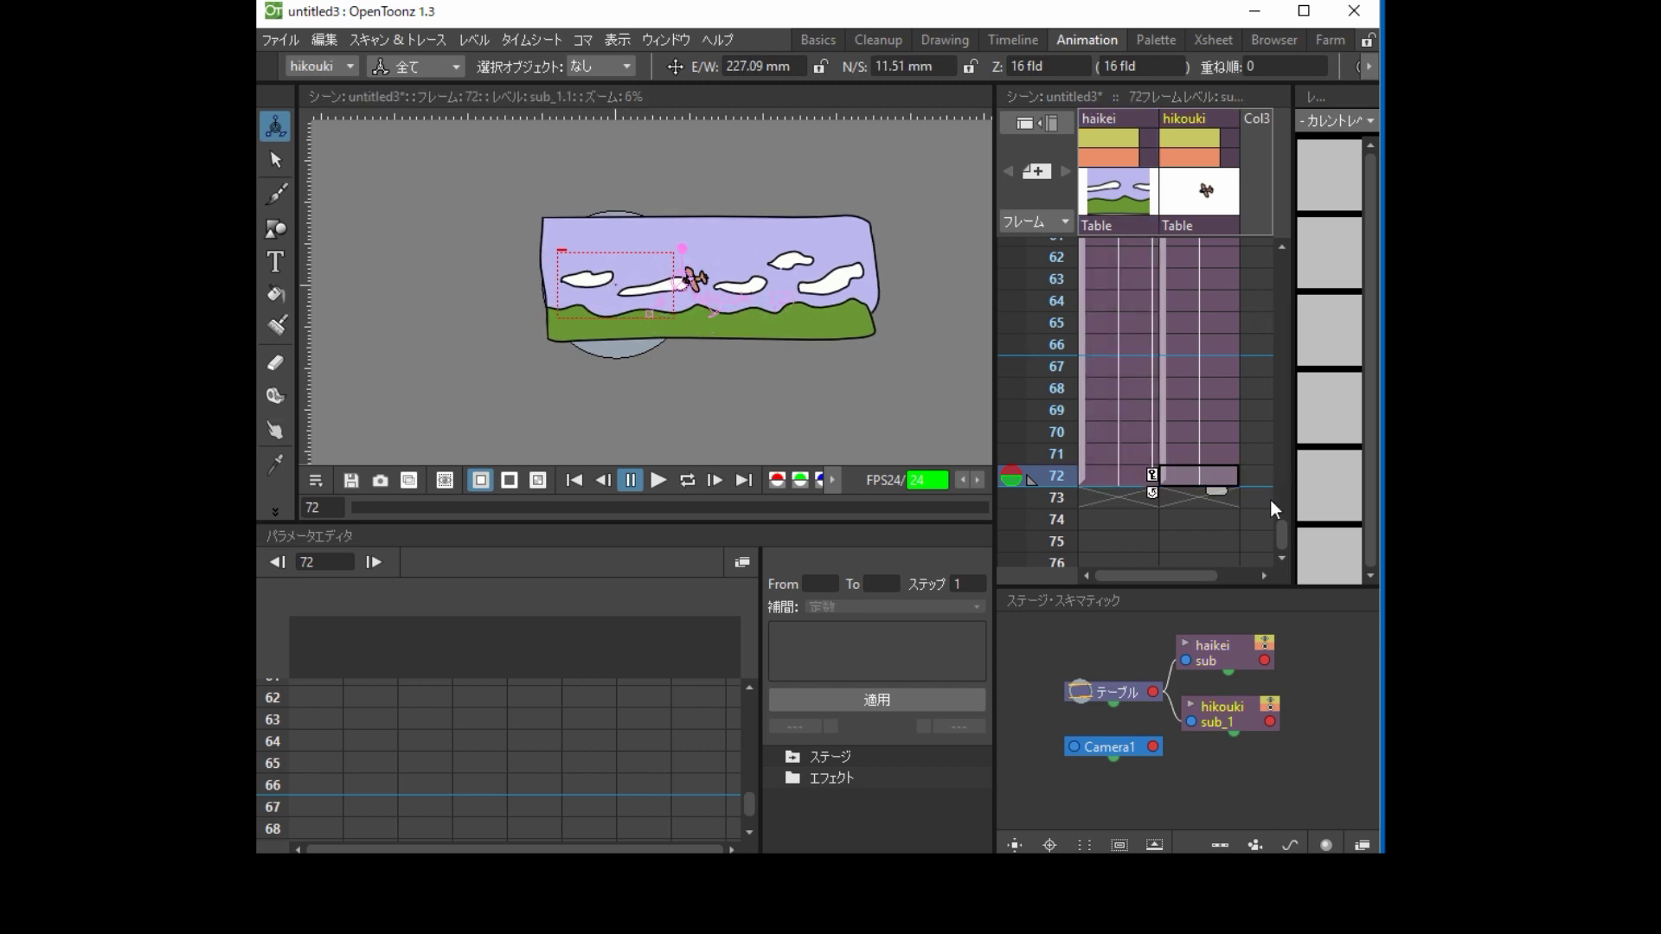
drag(1278, 521, 1294, 246)
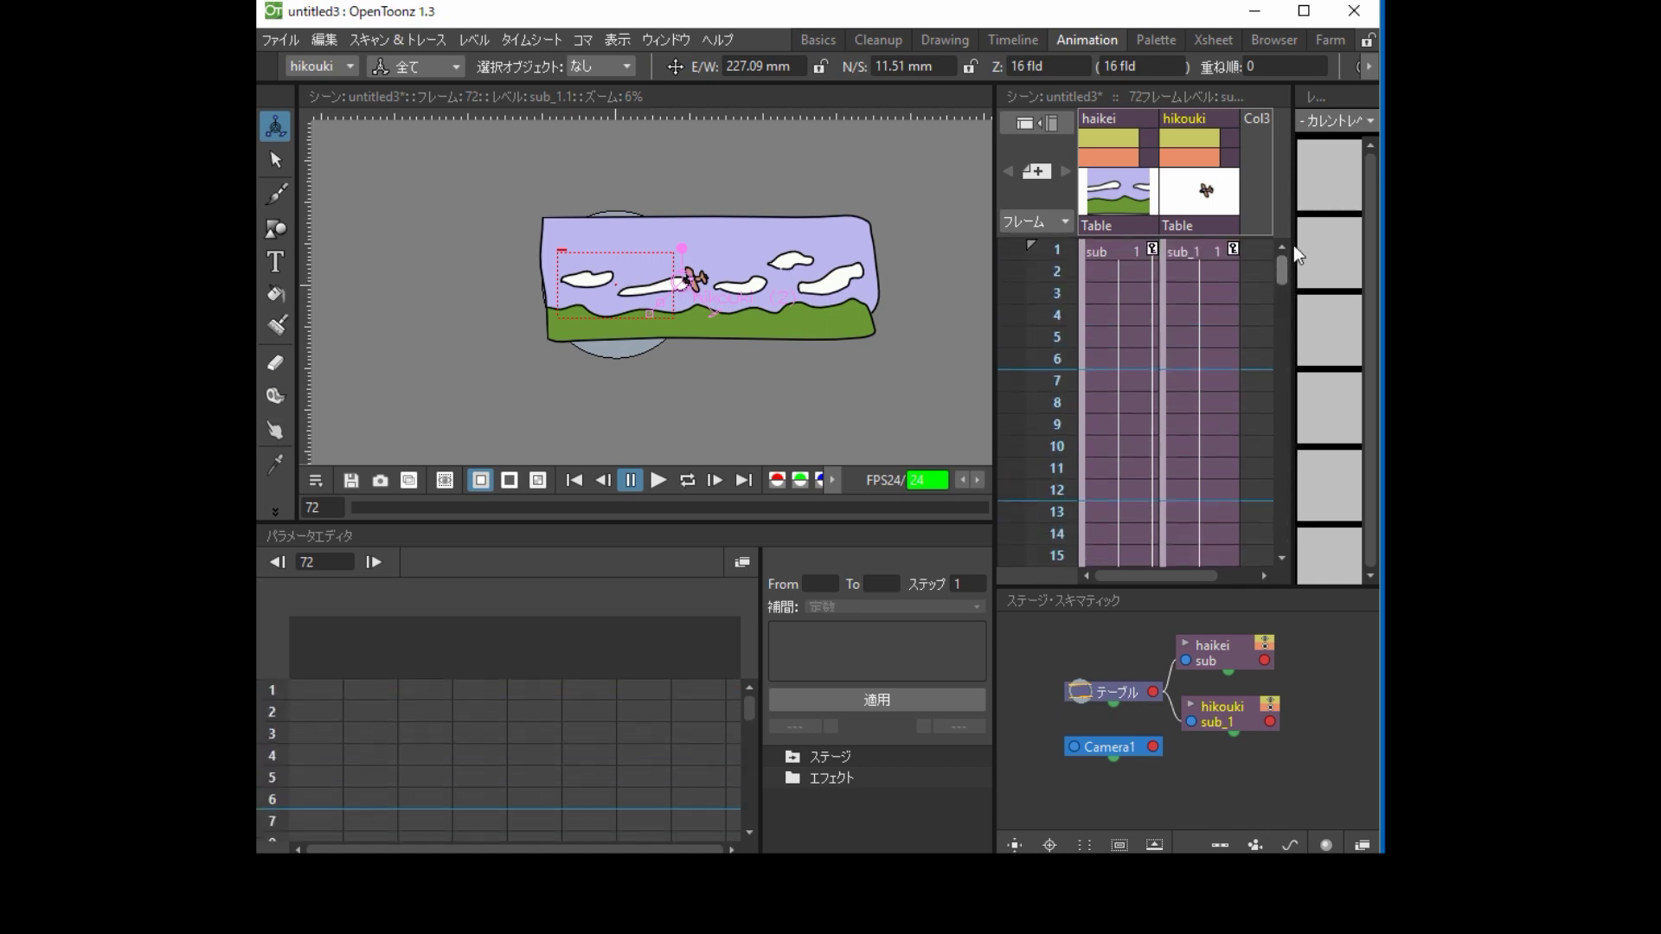
click(1180, 253)
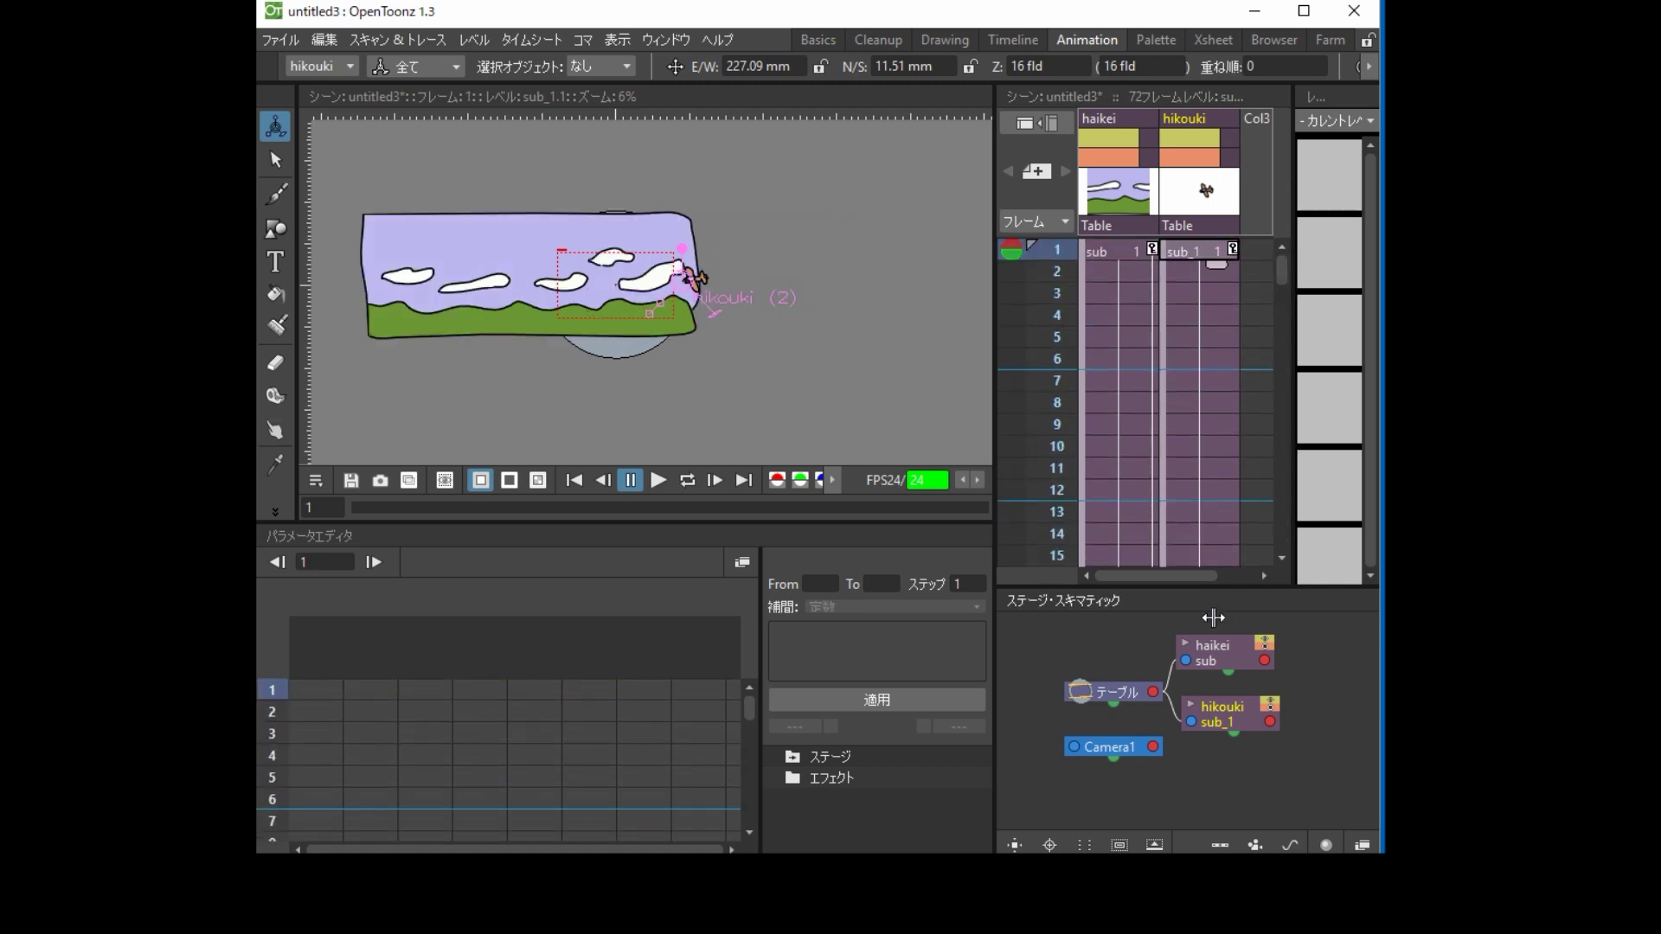
click(1246, 715)
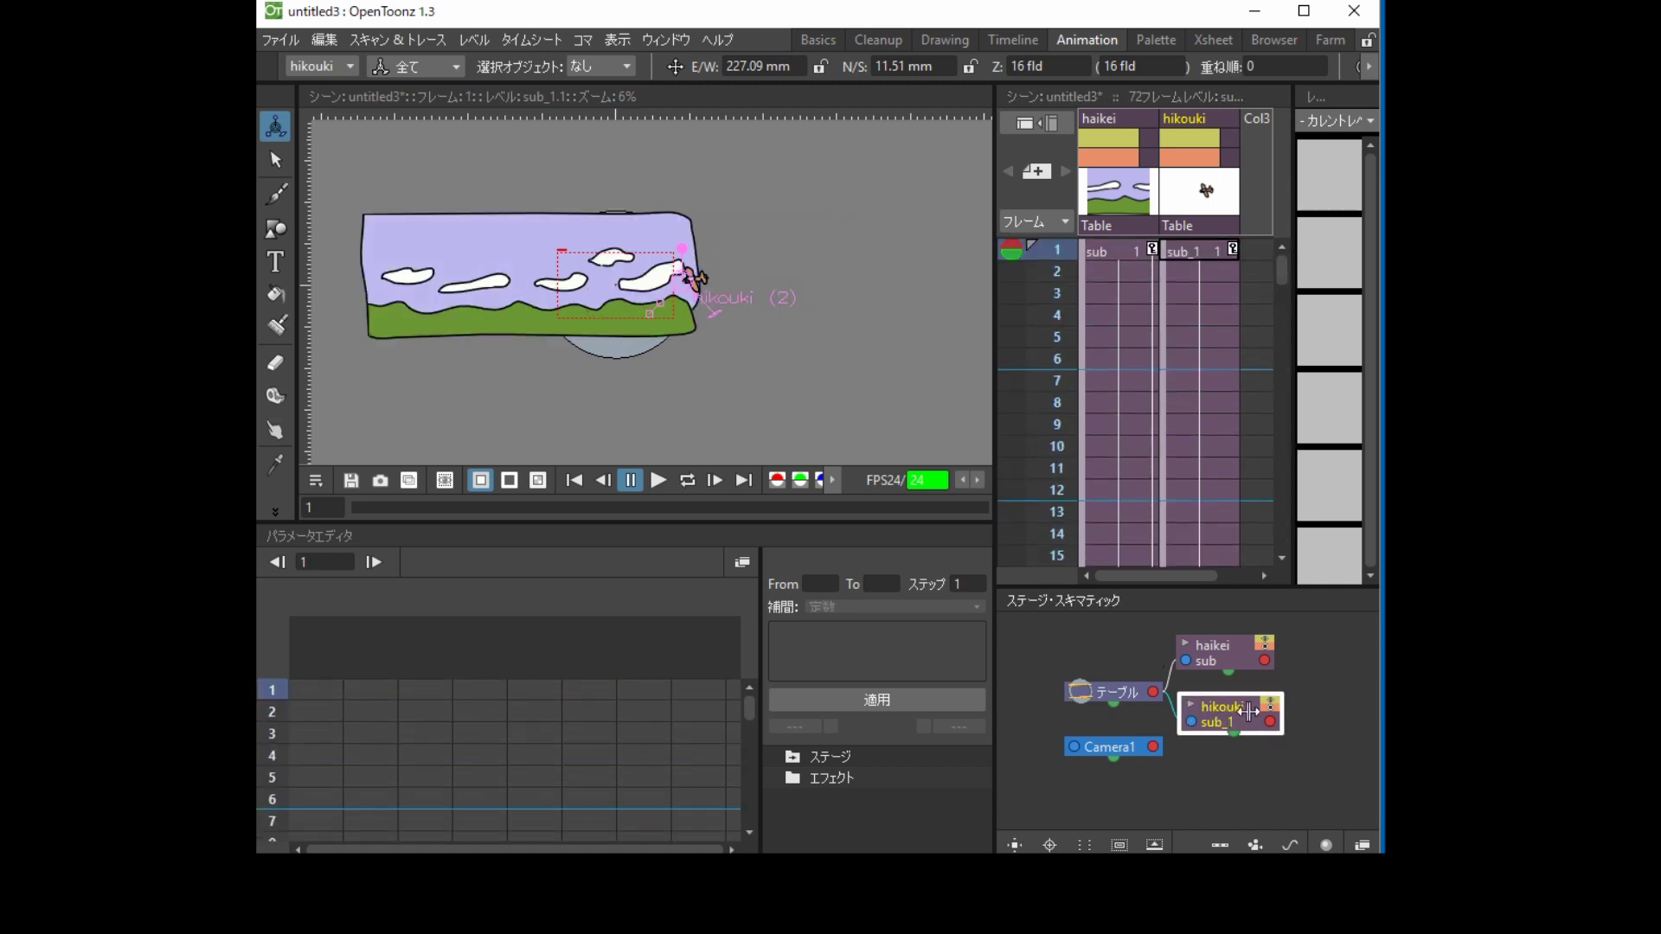
right_click(1220, 711)
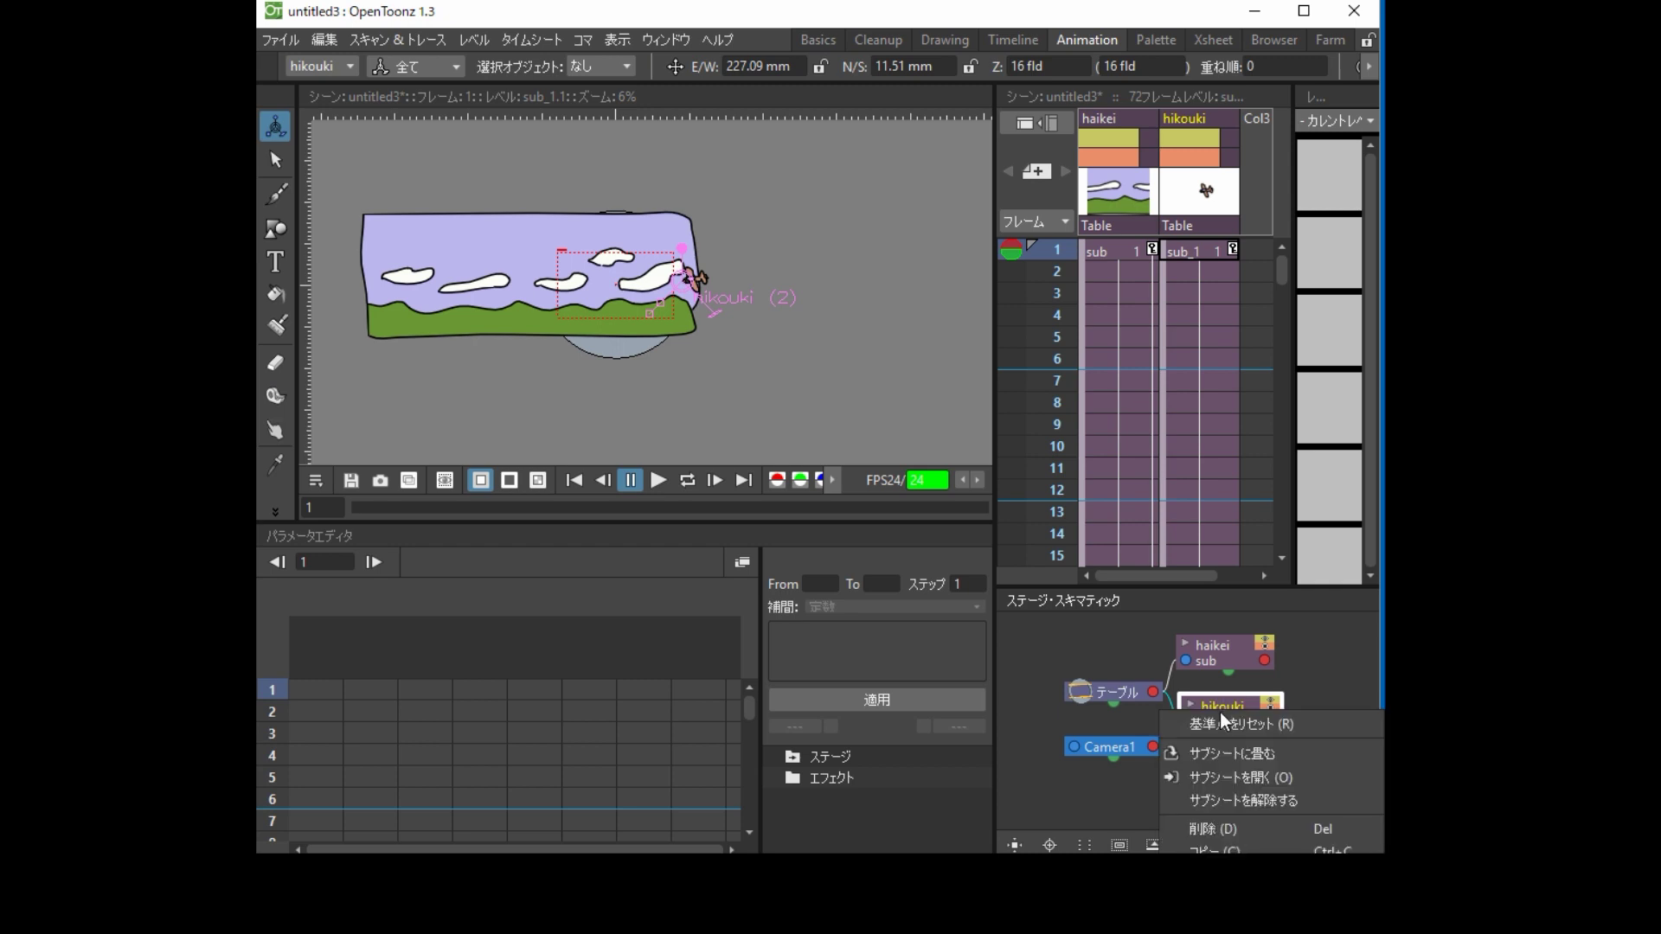
click(1339, 691)
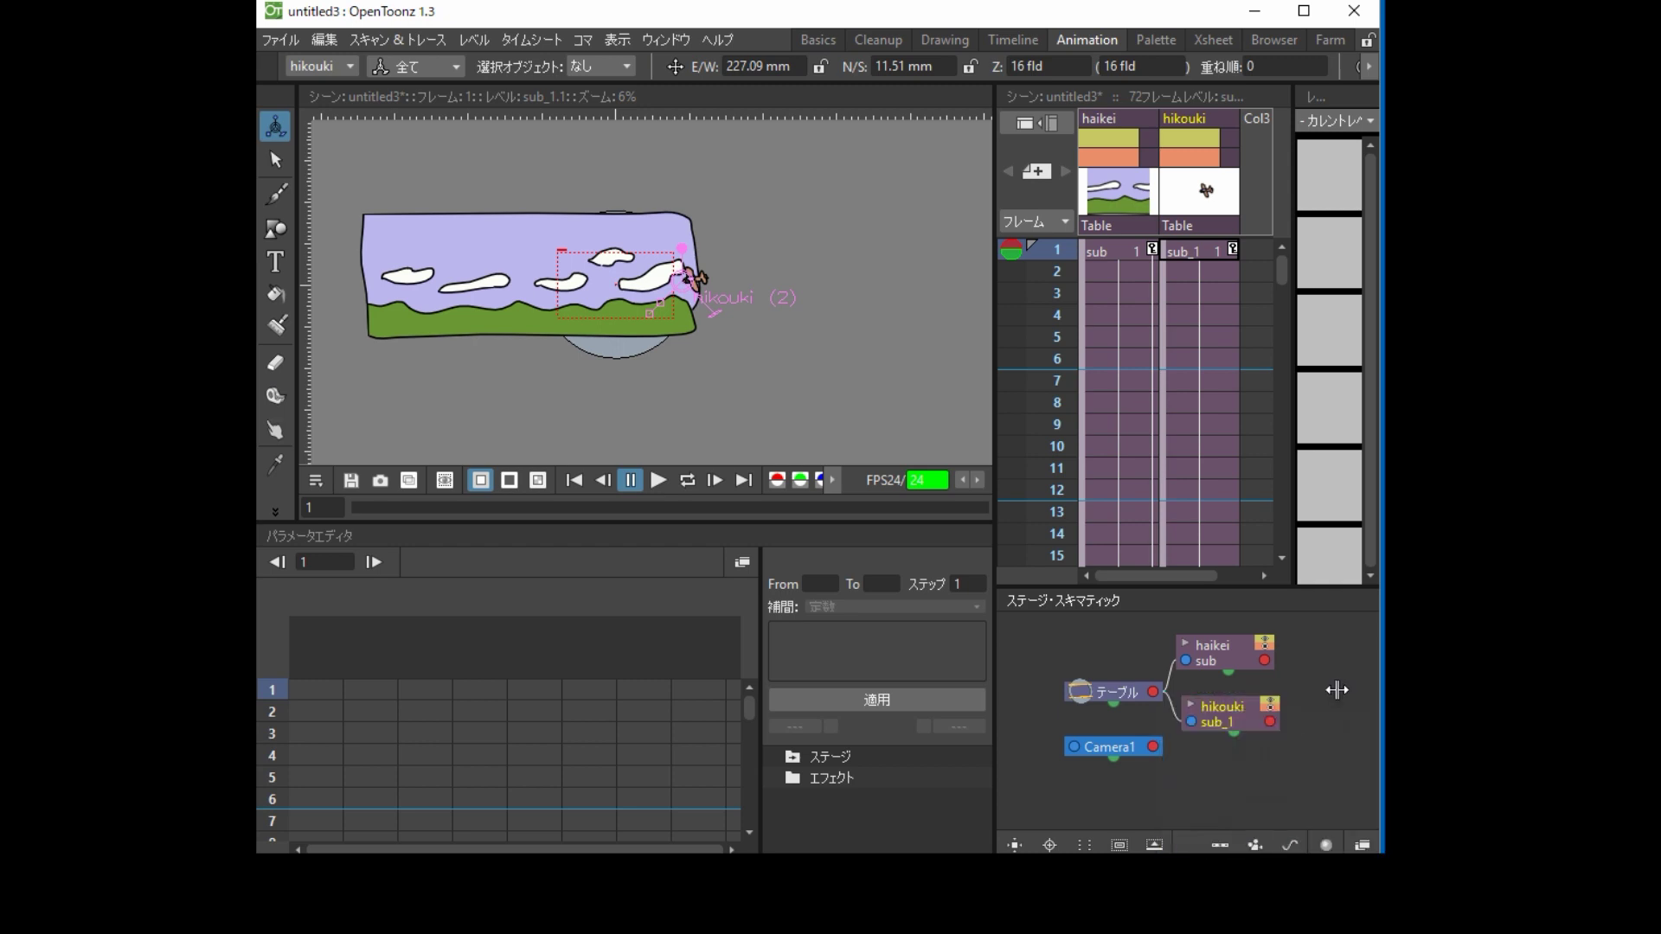
click(1227, 719)
right_click(1259, 791)
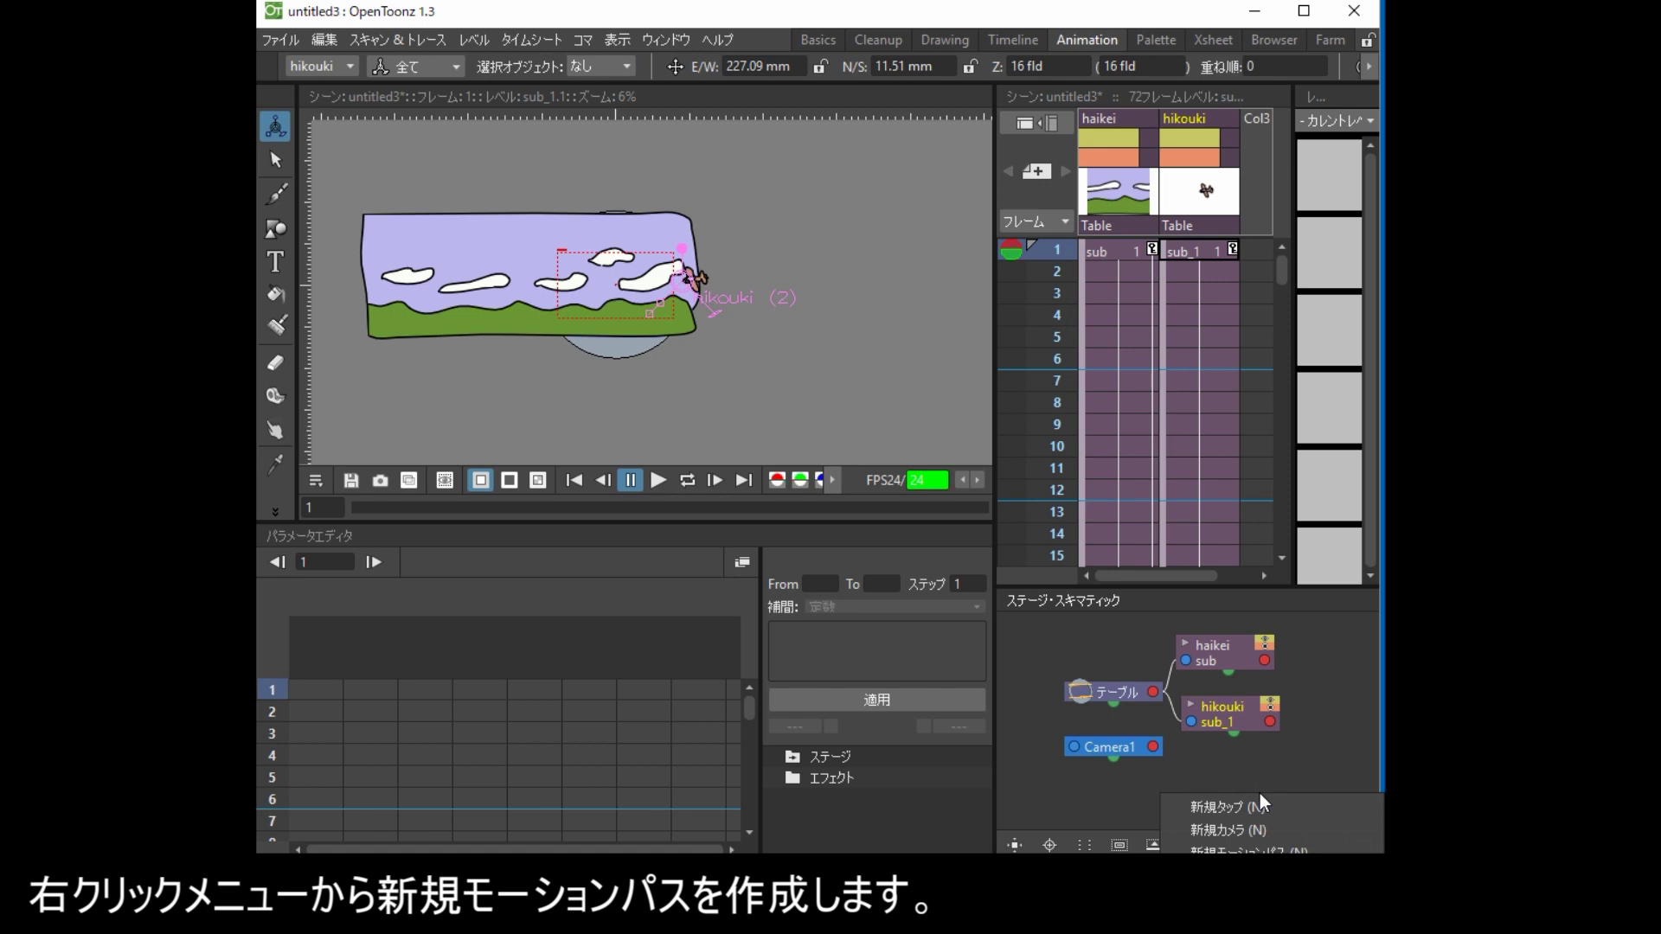
click(1221, 851)
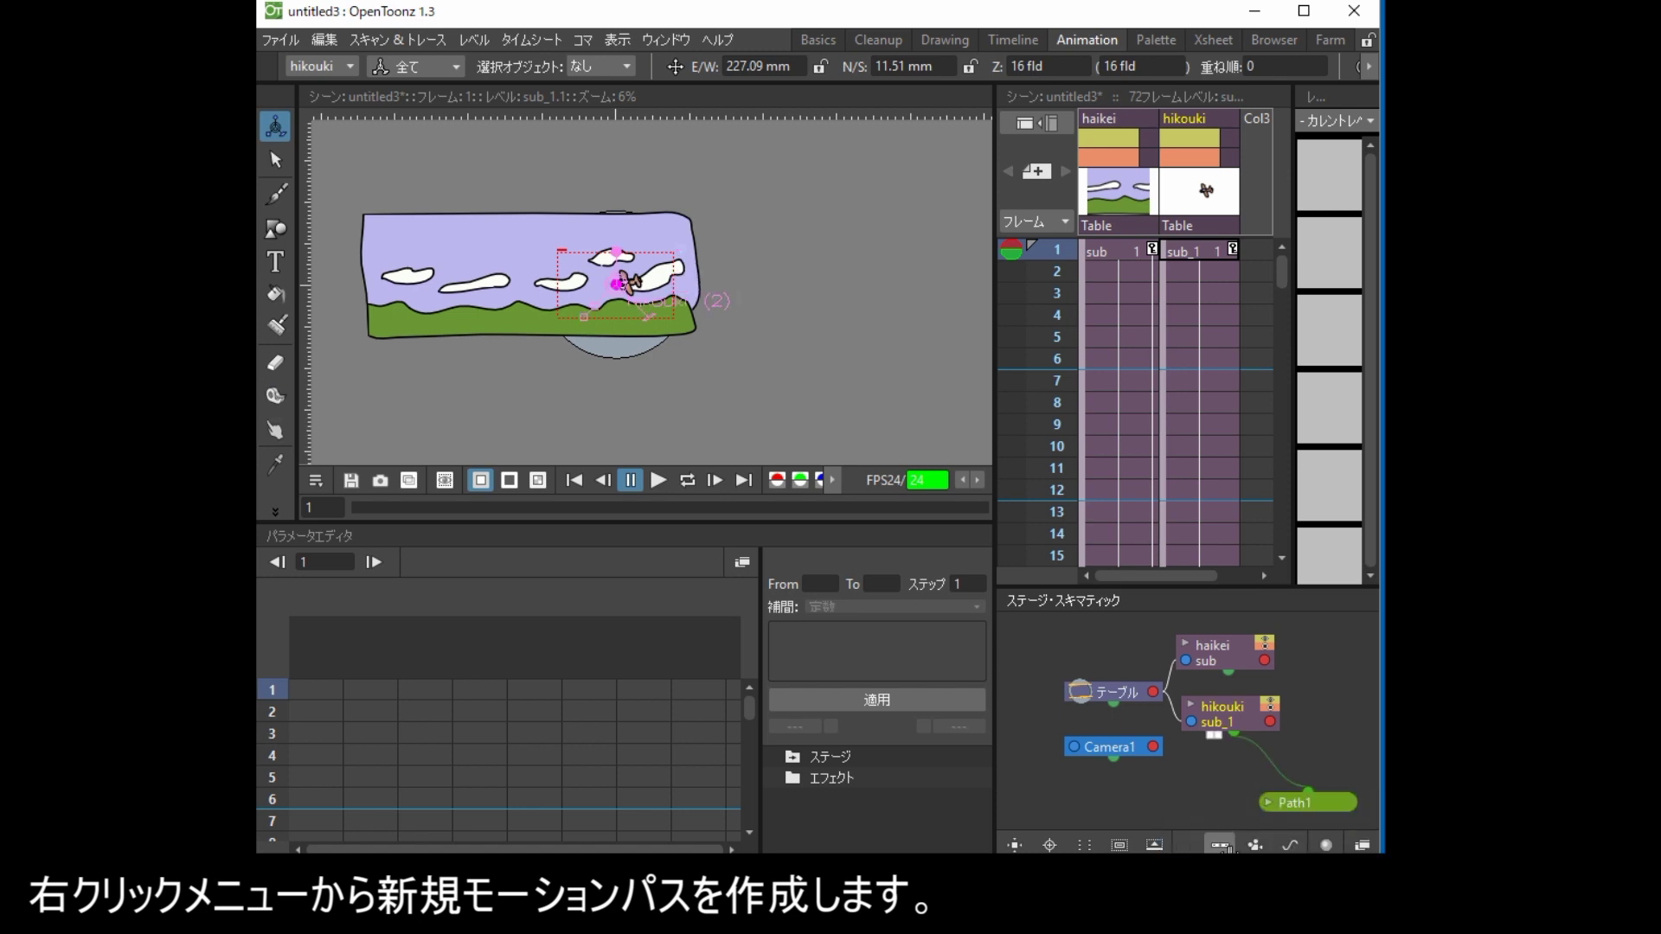
drag(1278, 802, 1229, 776)
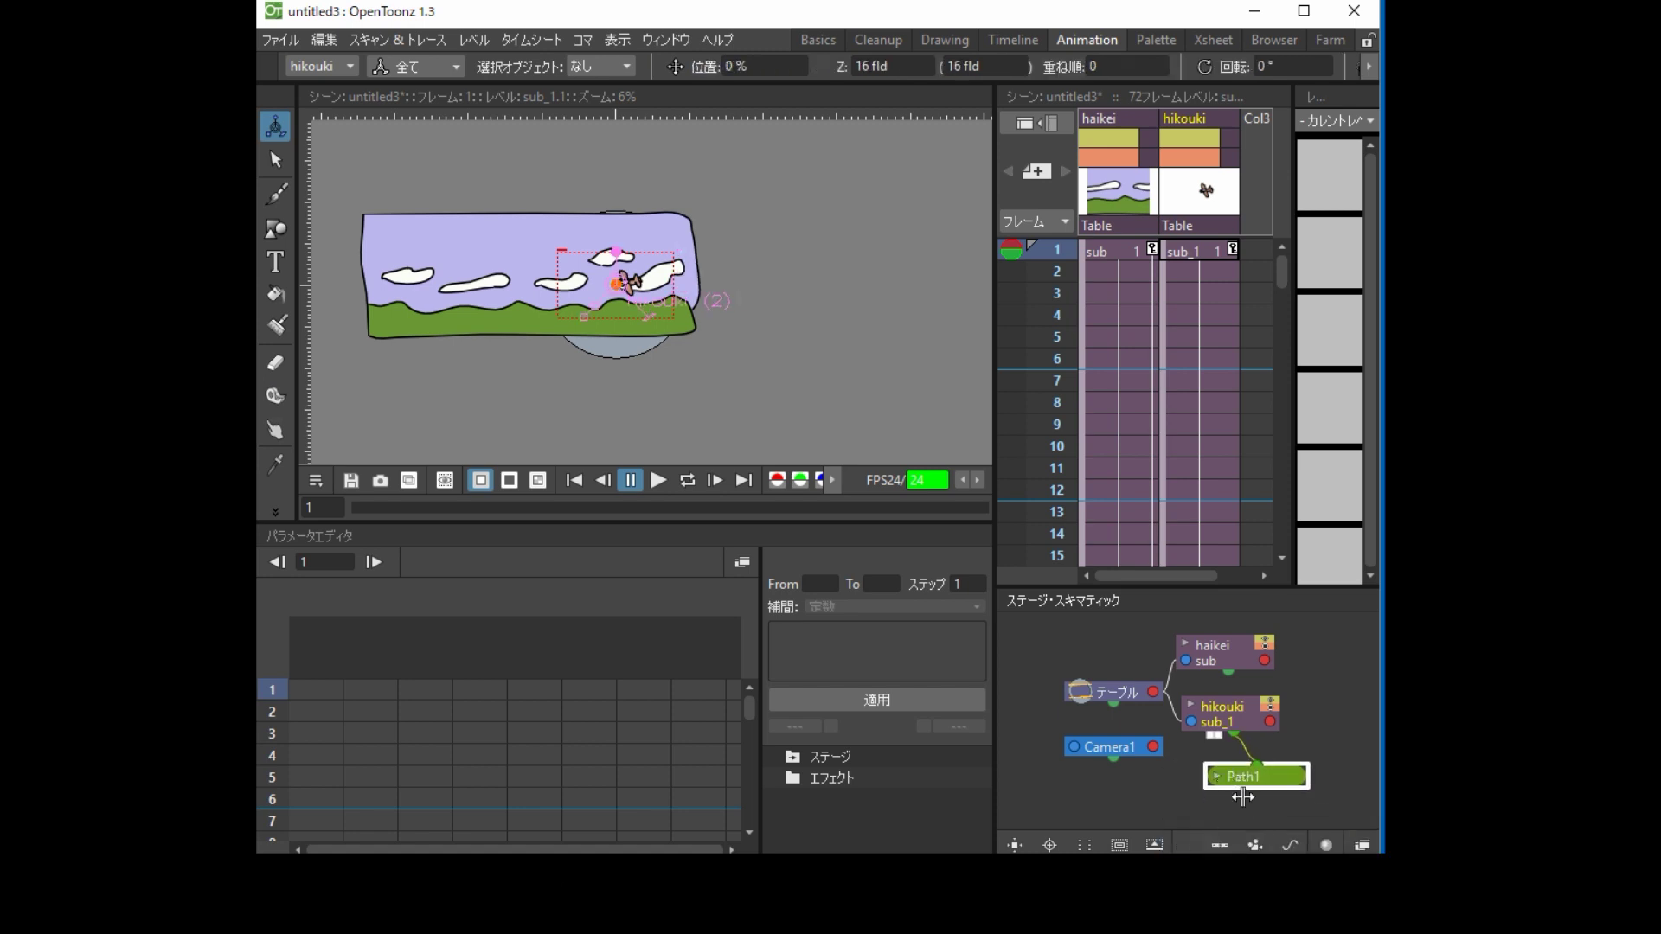
scroll(559, 258, up, 2)
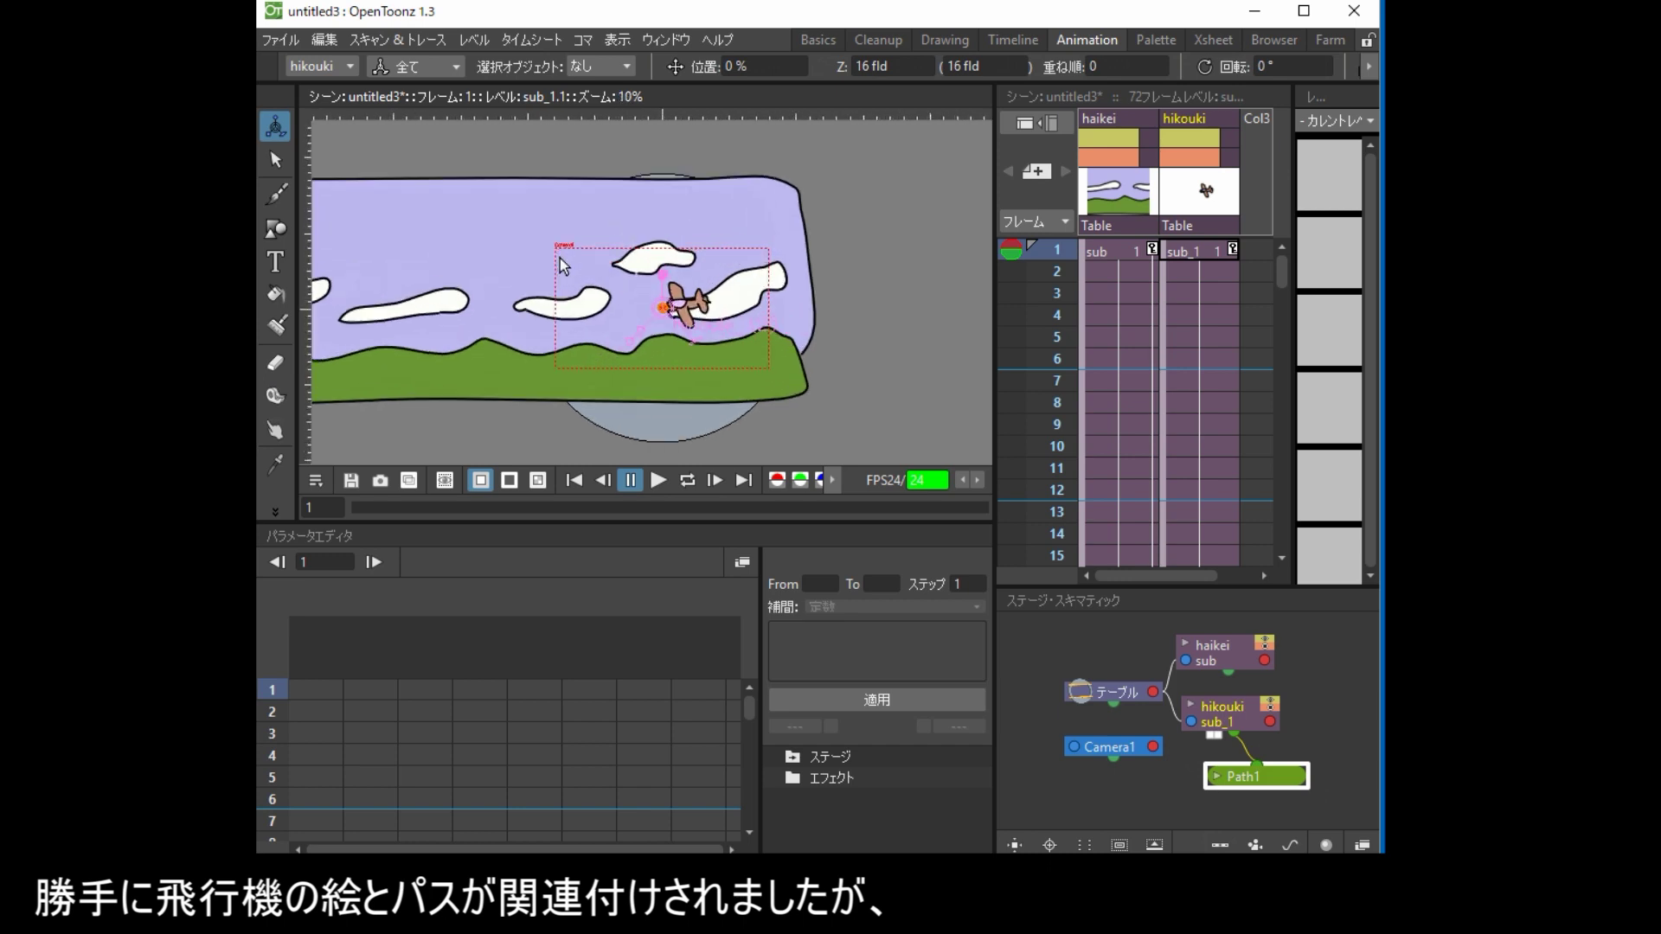
With Path1 selected, brush a wavy line from beyond the camera frame's right side leftward across the sky and accept it as the replacement motion path
mouse_move(647, 257)
mouse_down()
mouse_move(541, 260)
mouse_move(571, 261)
mouse_move(556, 257)
mouse_up()
click(275, 198)
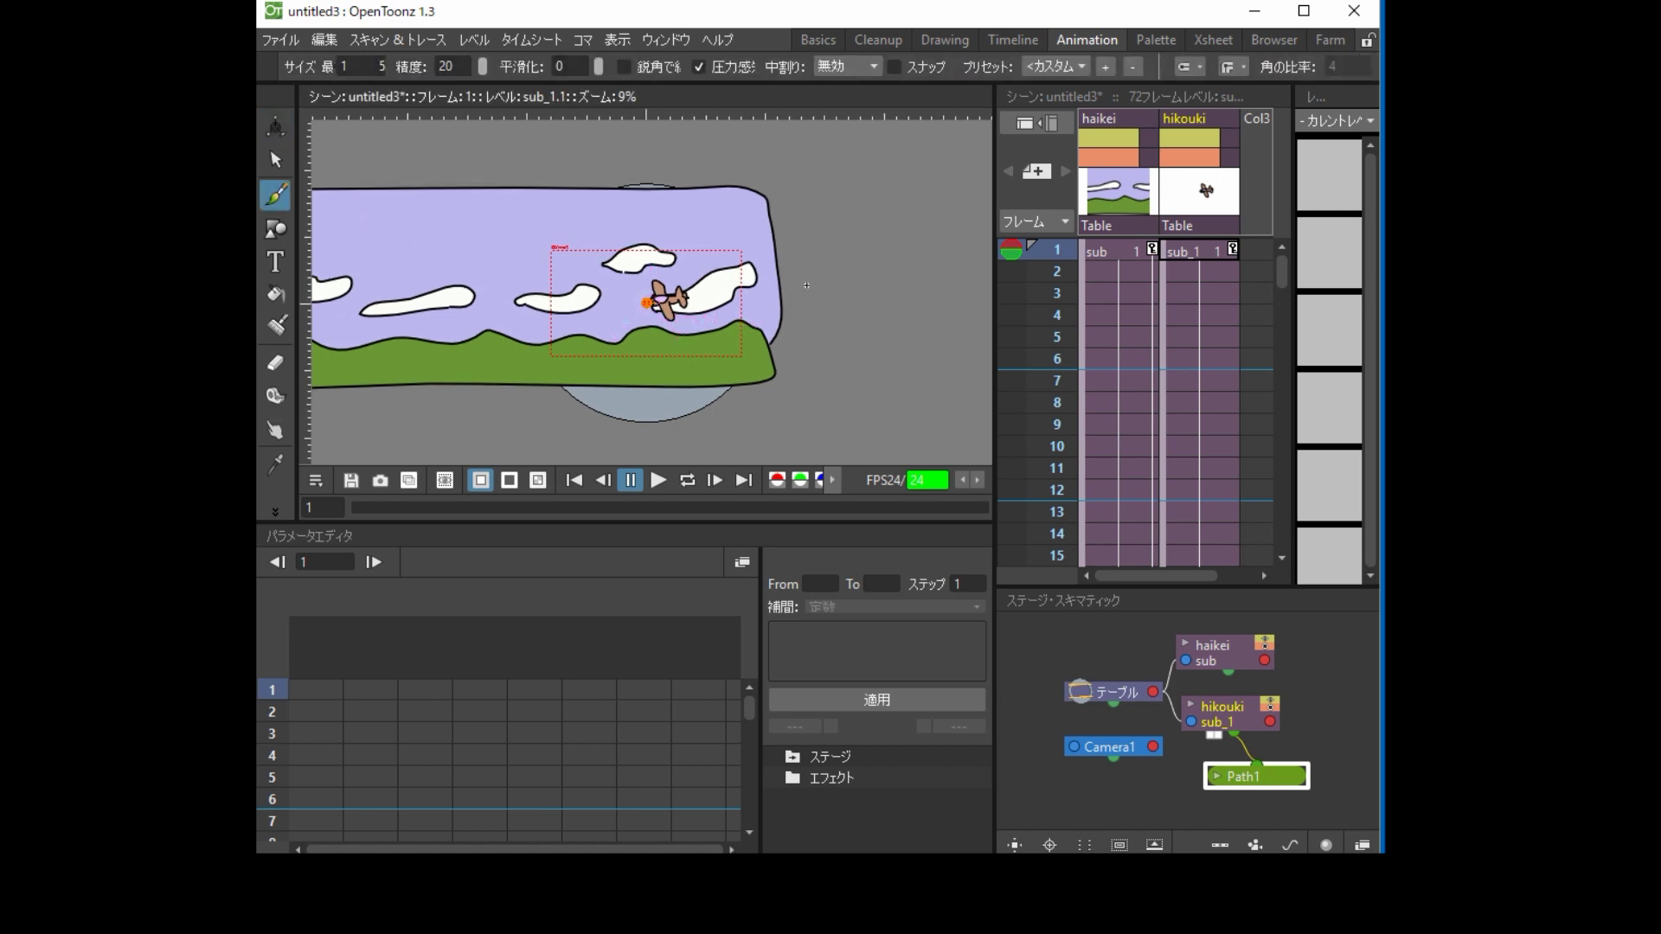
drag(793, 289, 742, 307)
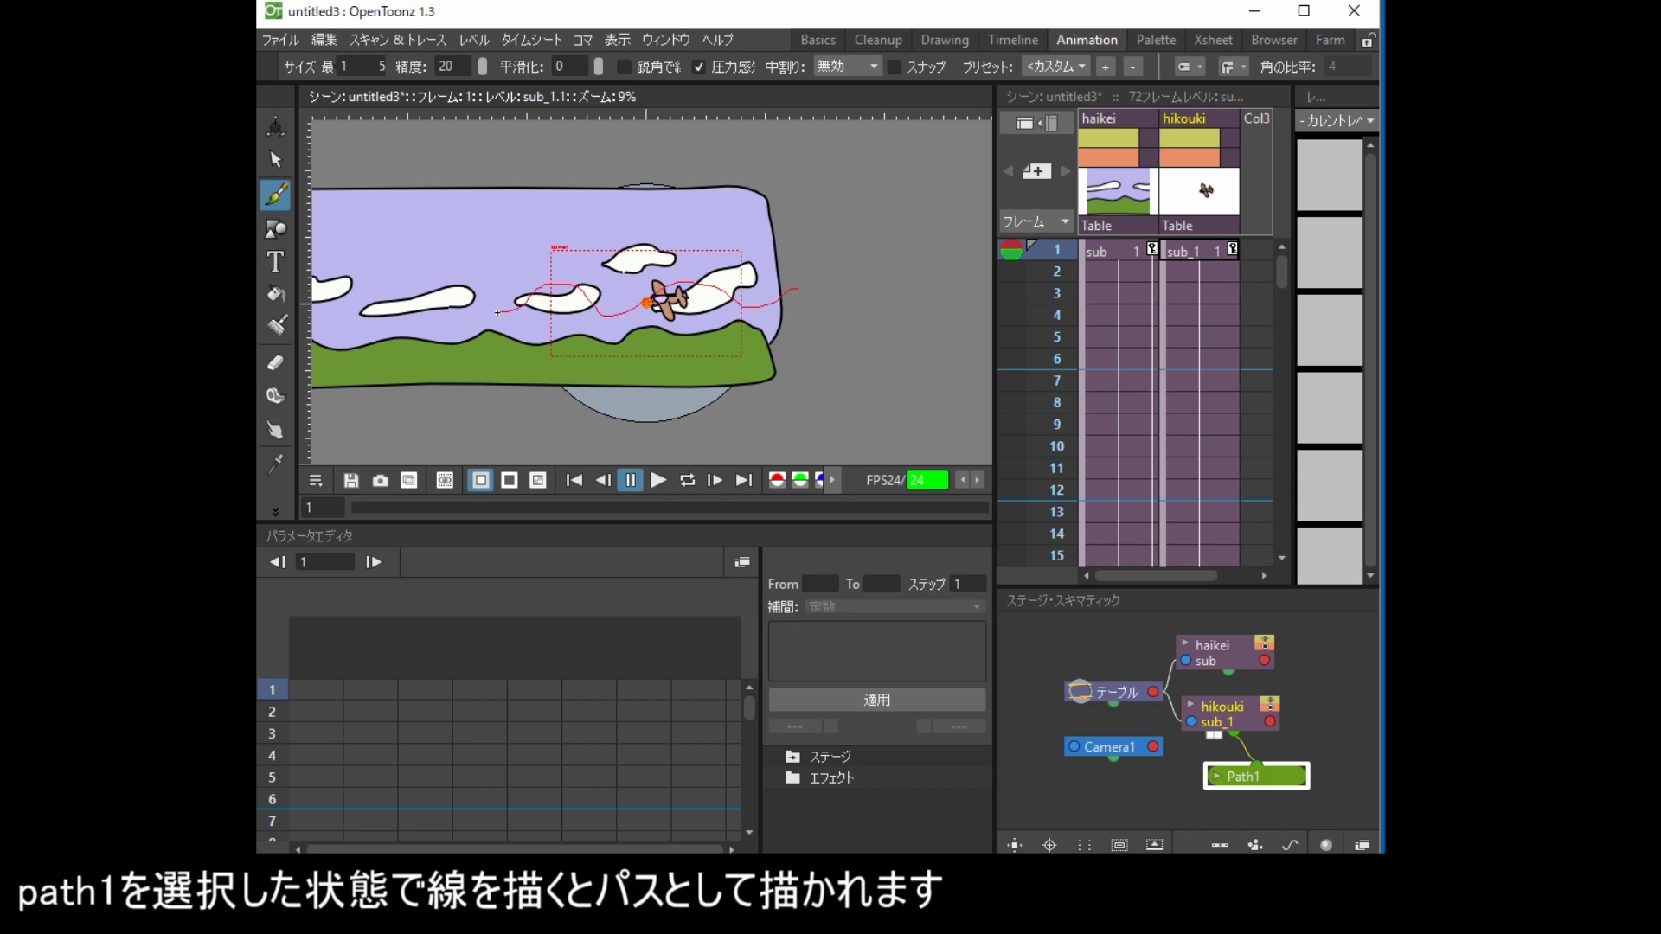
drag(452, 294, 448, 297)
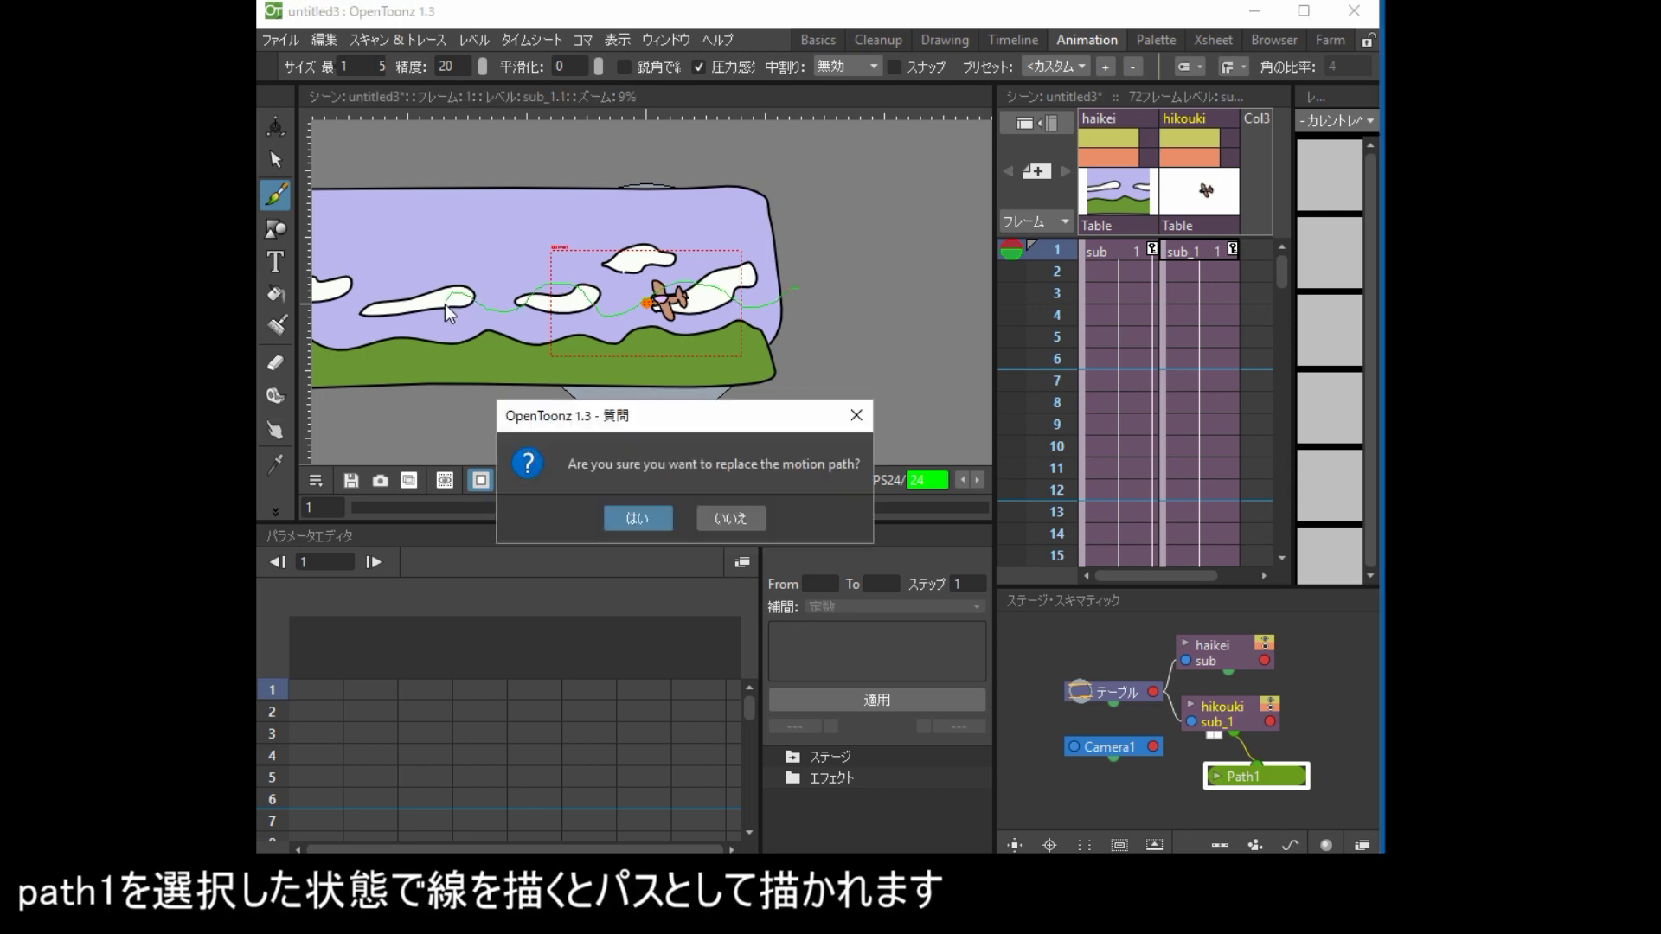
click(645, 518)
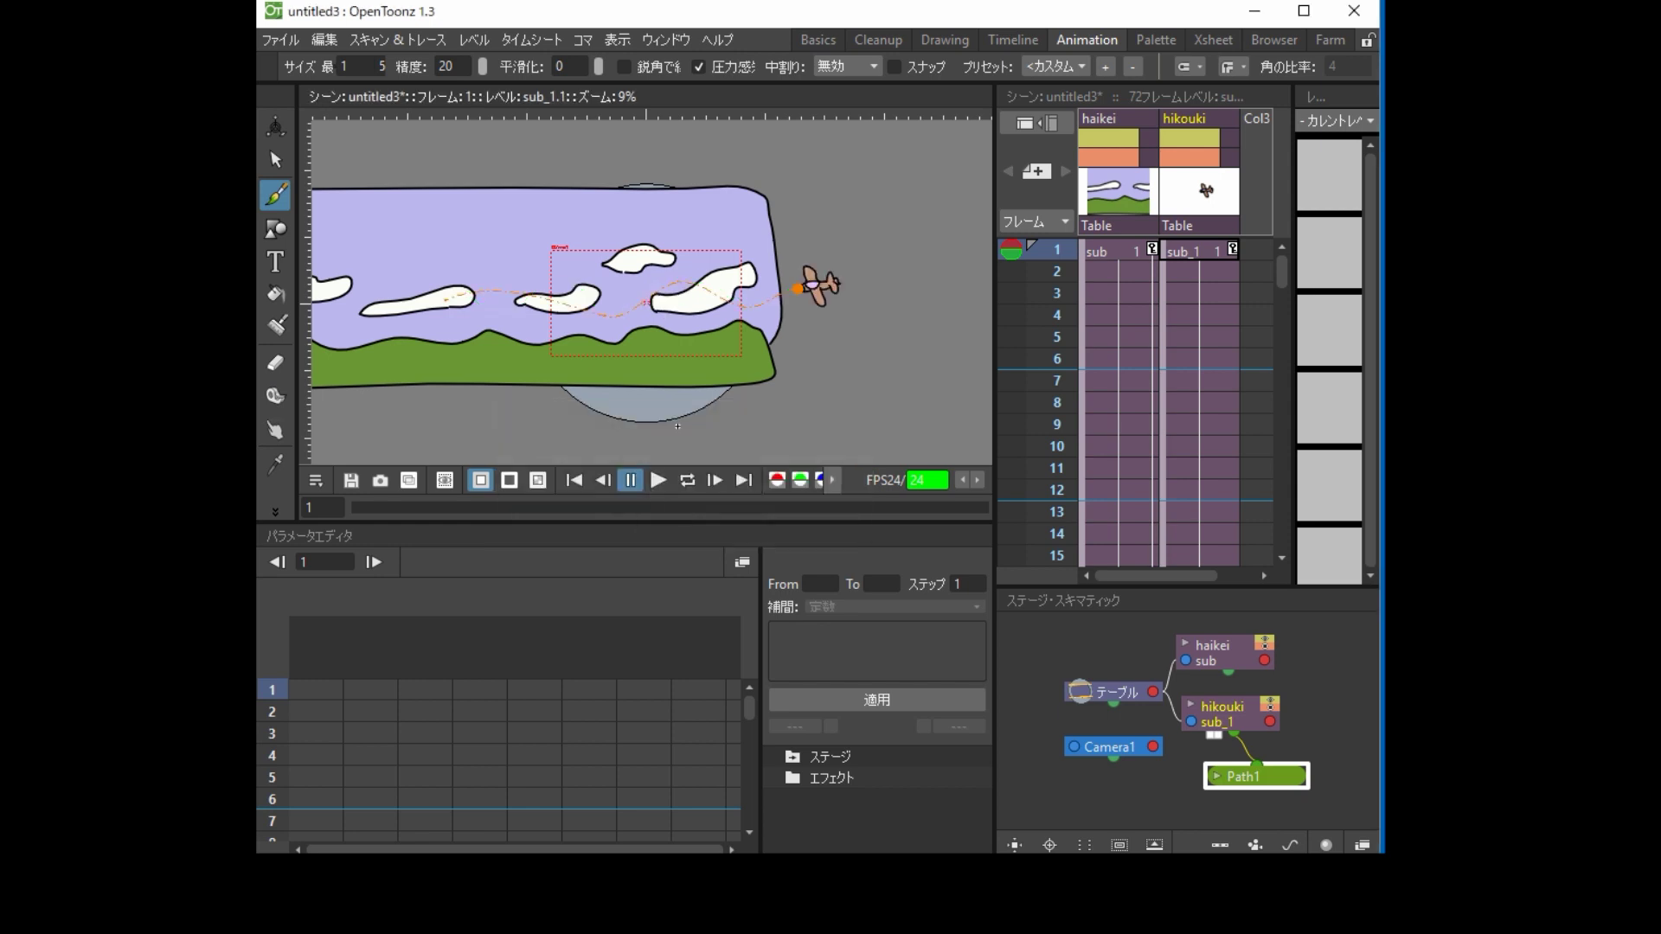
Select the wavy motion path and scale it horizontally to about 61%, pulling both ends in near the camera frame's edges
scroll(772, 379, up, 1)
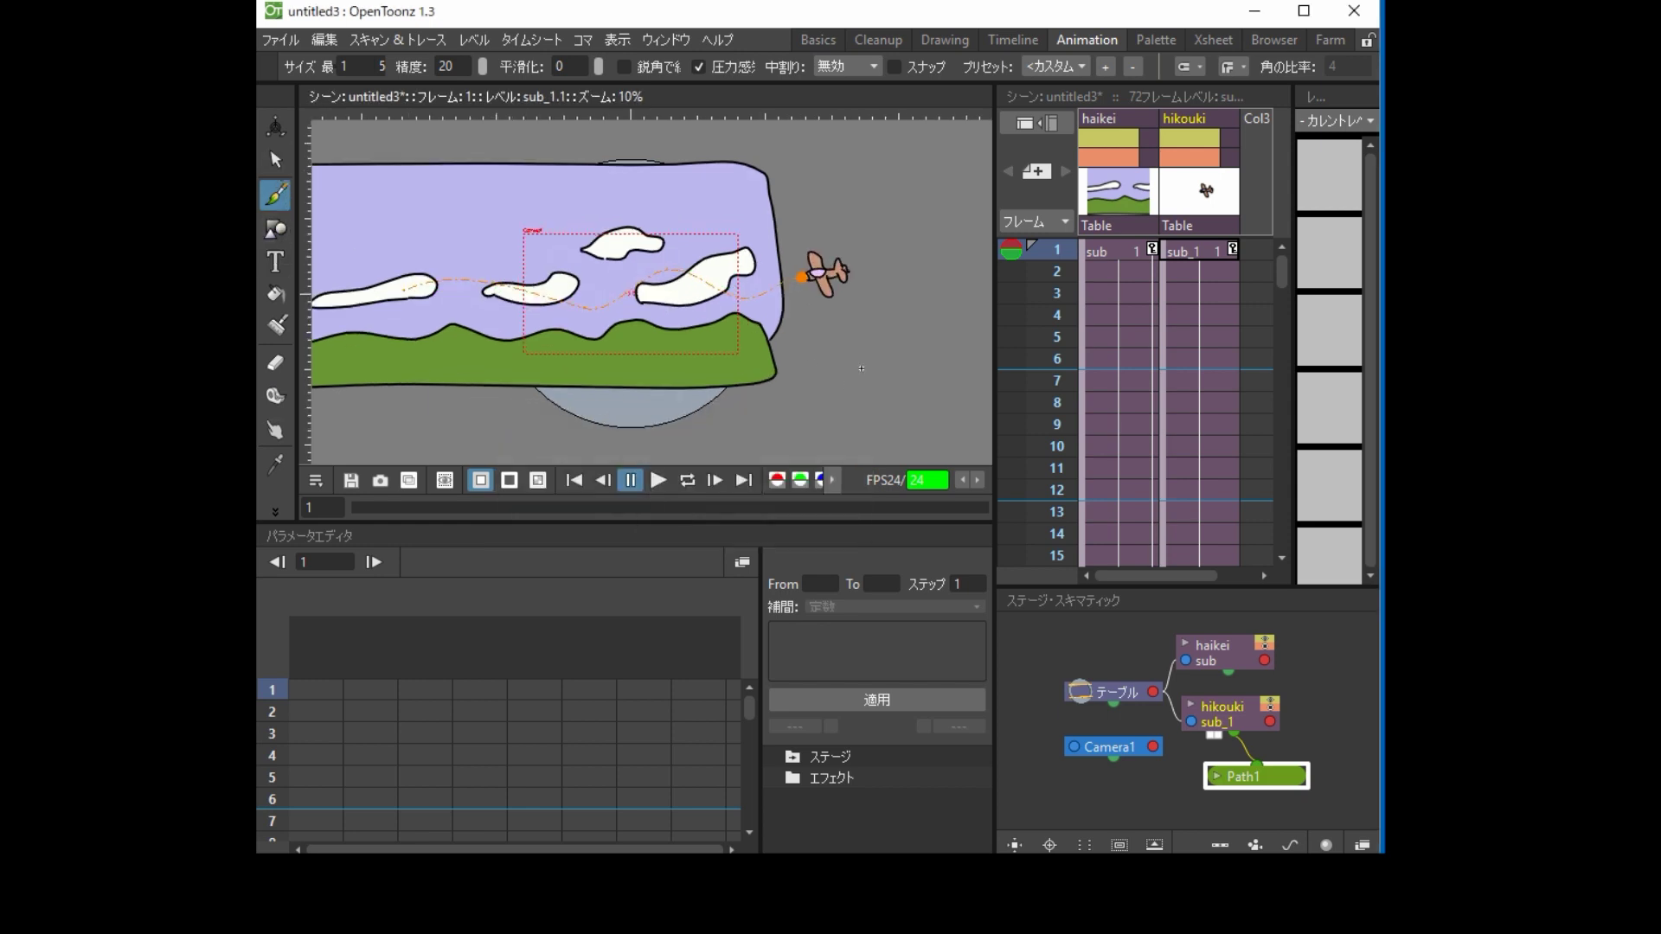
scroll(811, 363, down, 1)
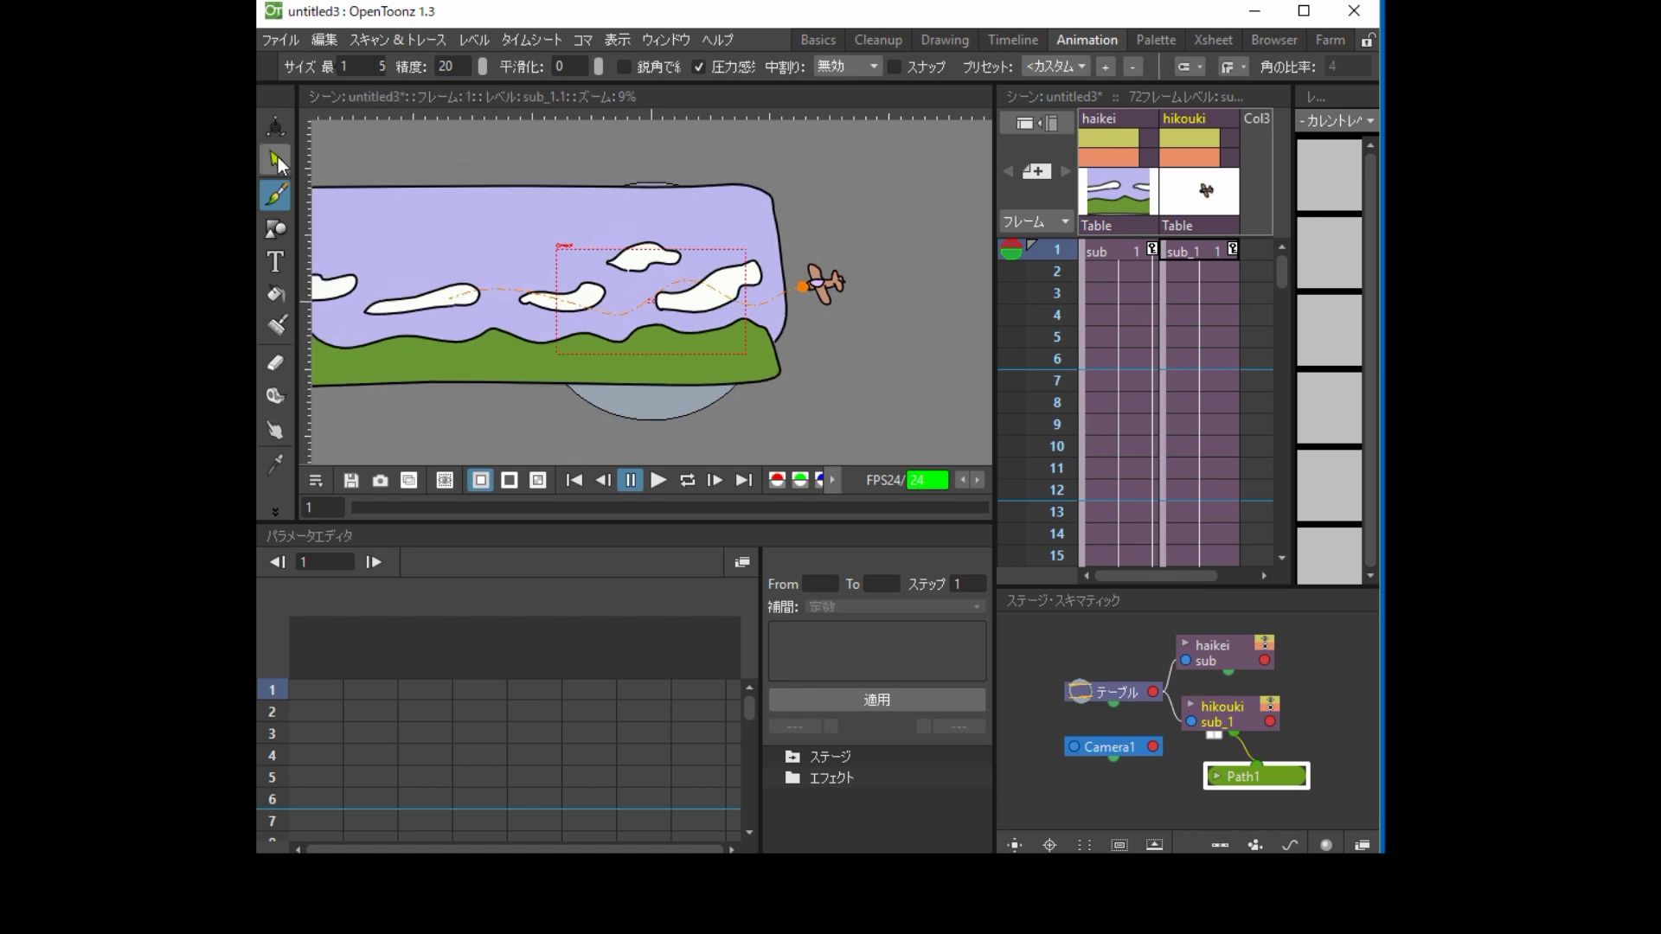
click(275, 128)
click(277, 161)
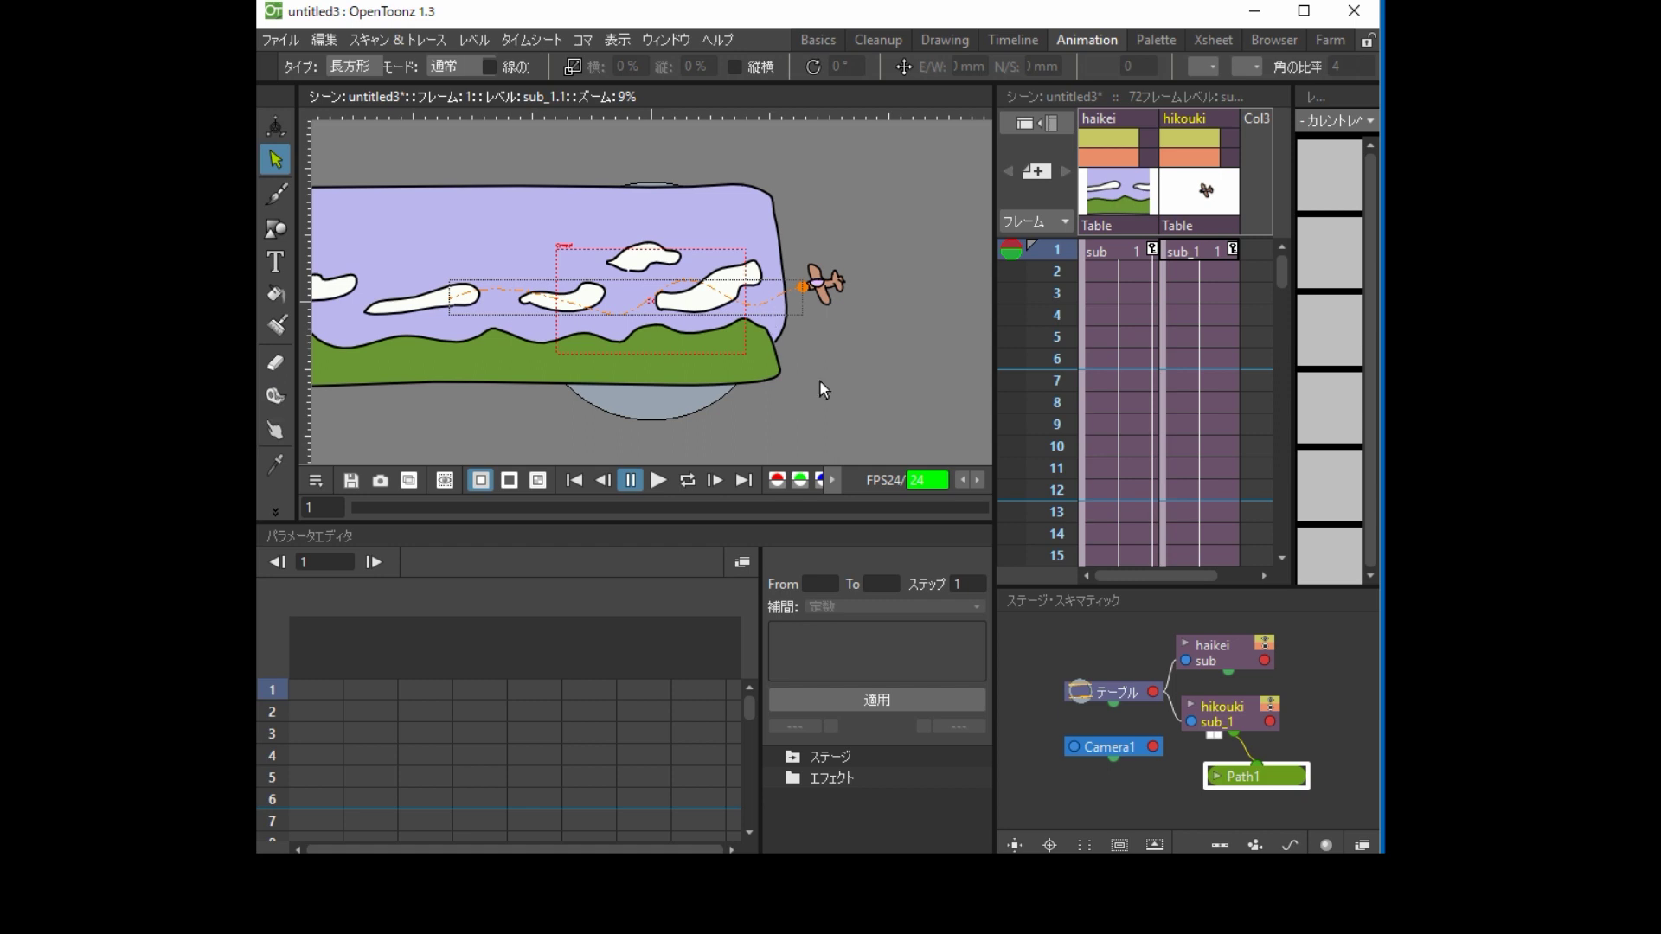
scroll(569, 354, up, 3)
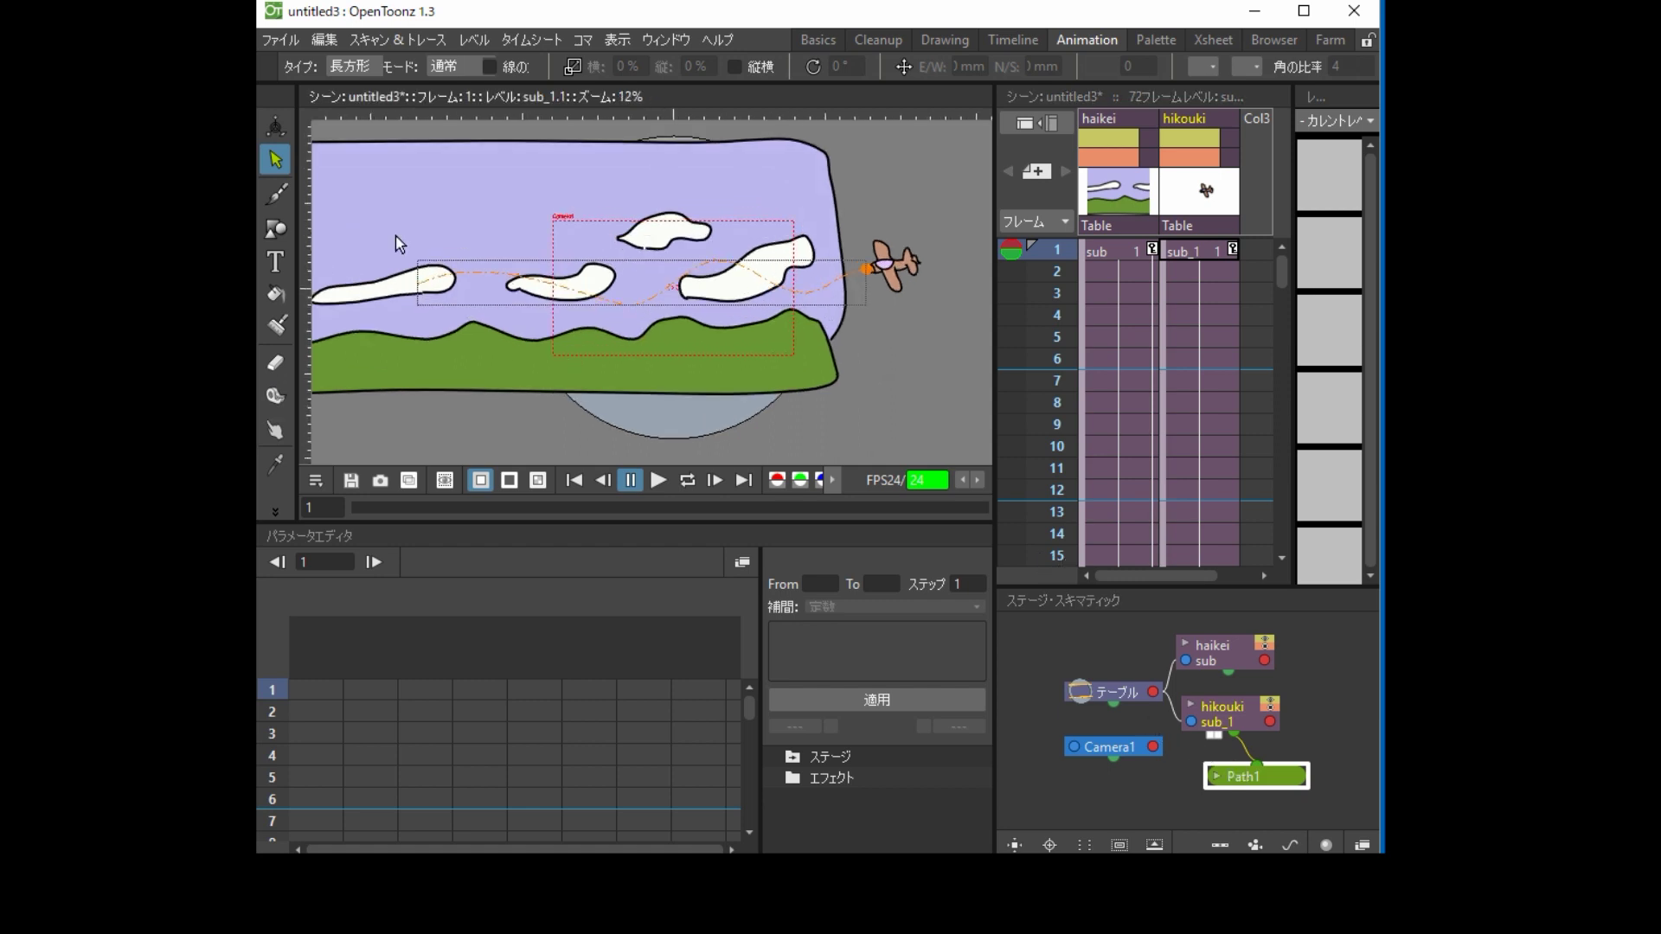
click(422, 281)
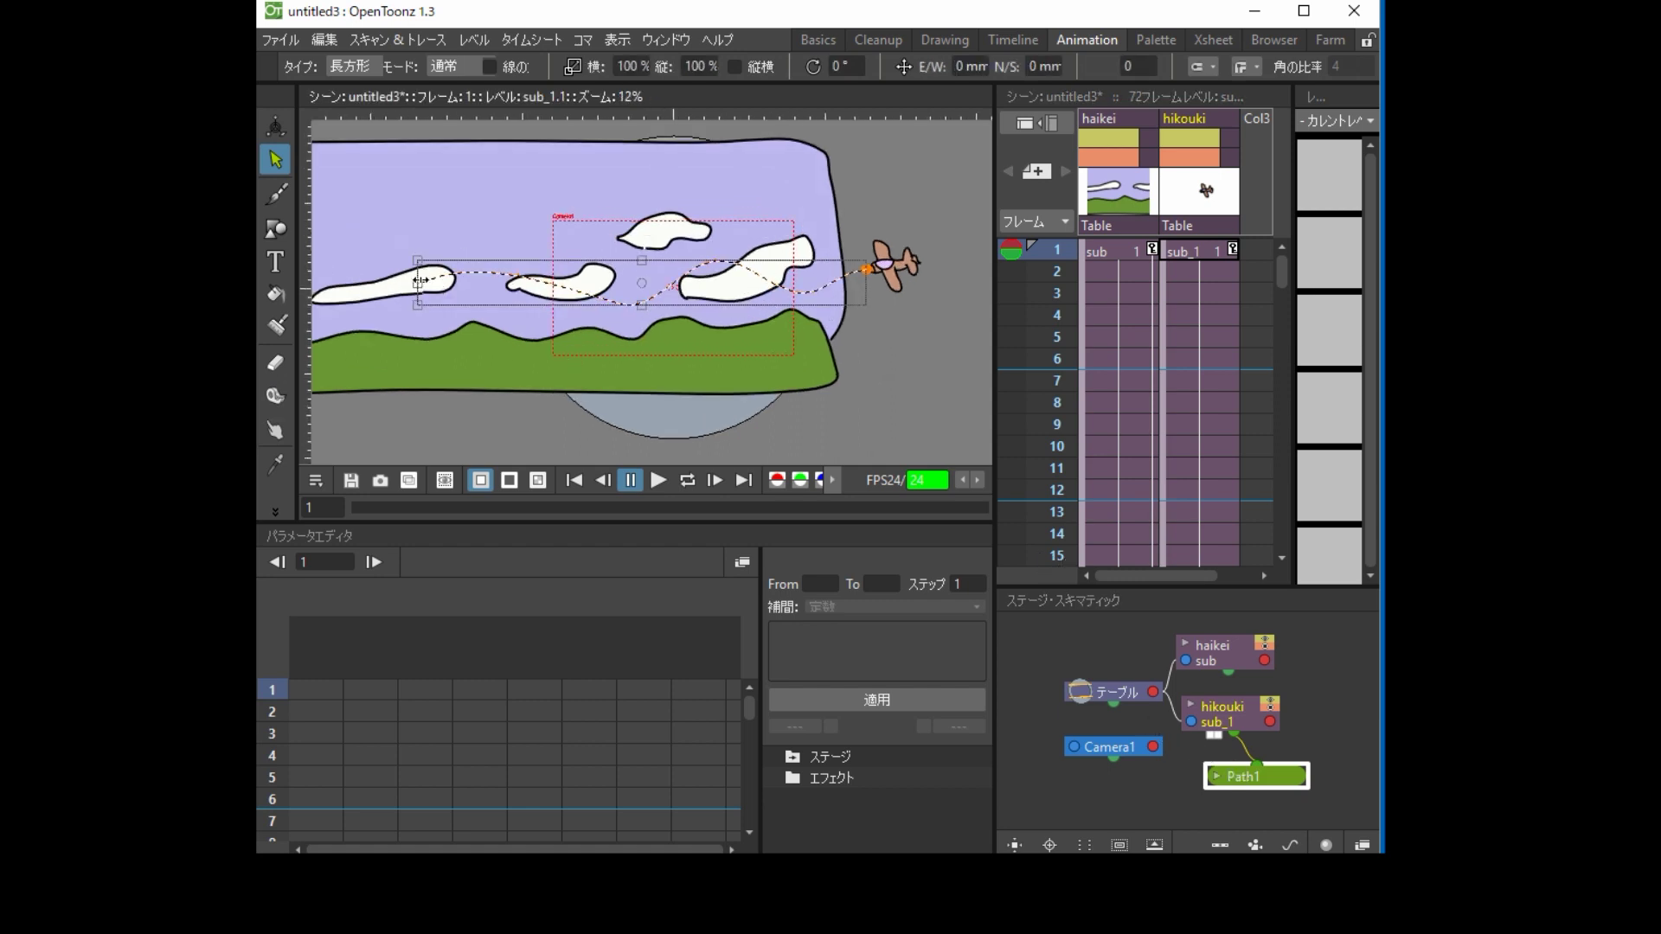
drag(421, 281, 516, 281)
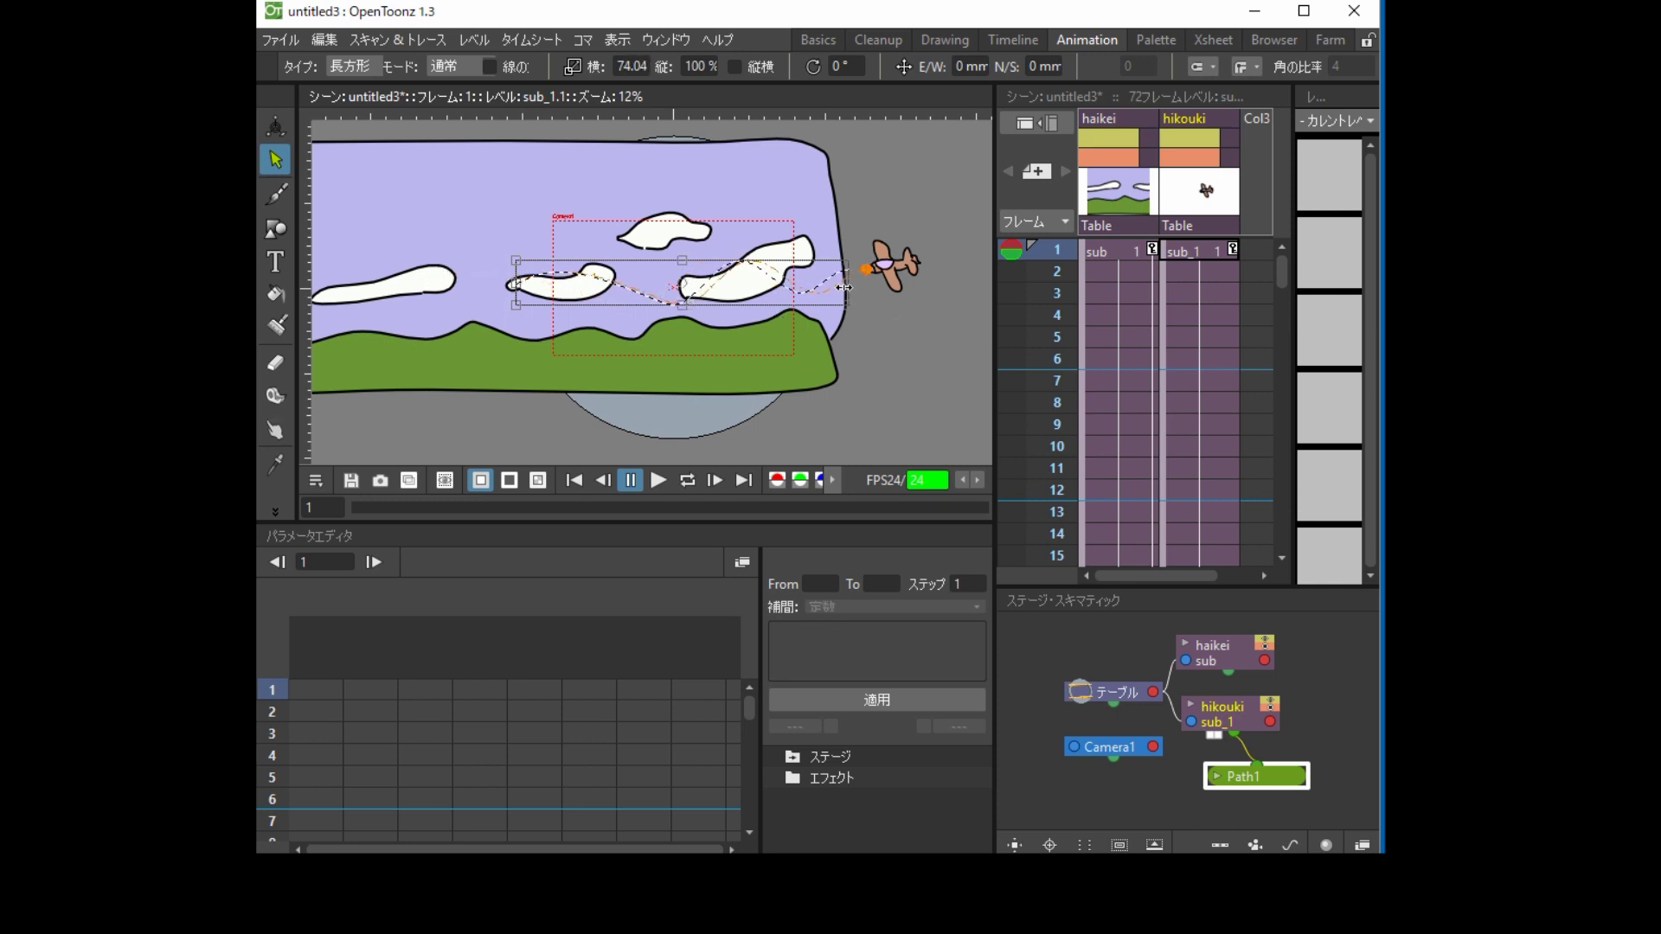
drag(844, 287, 806, 285)
drag(517, 293, 533, 292)
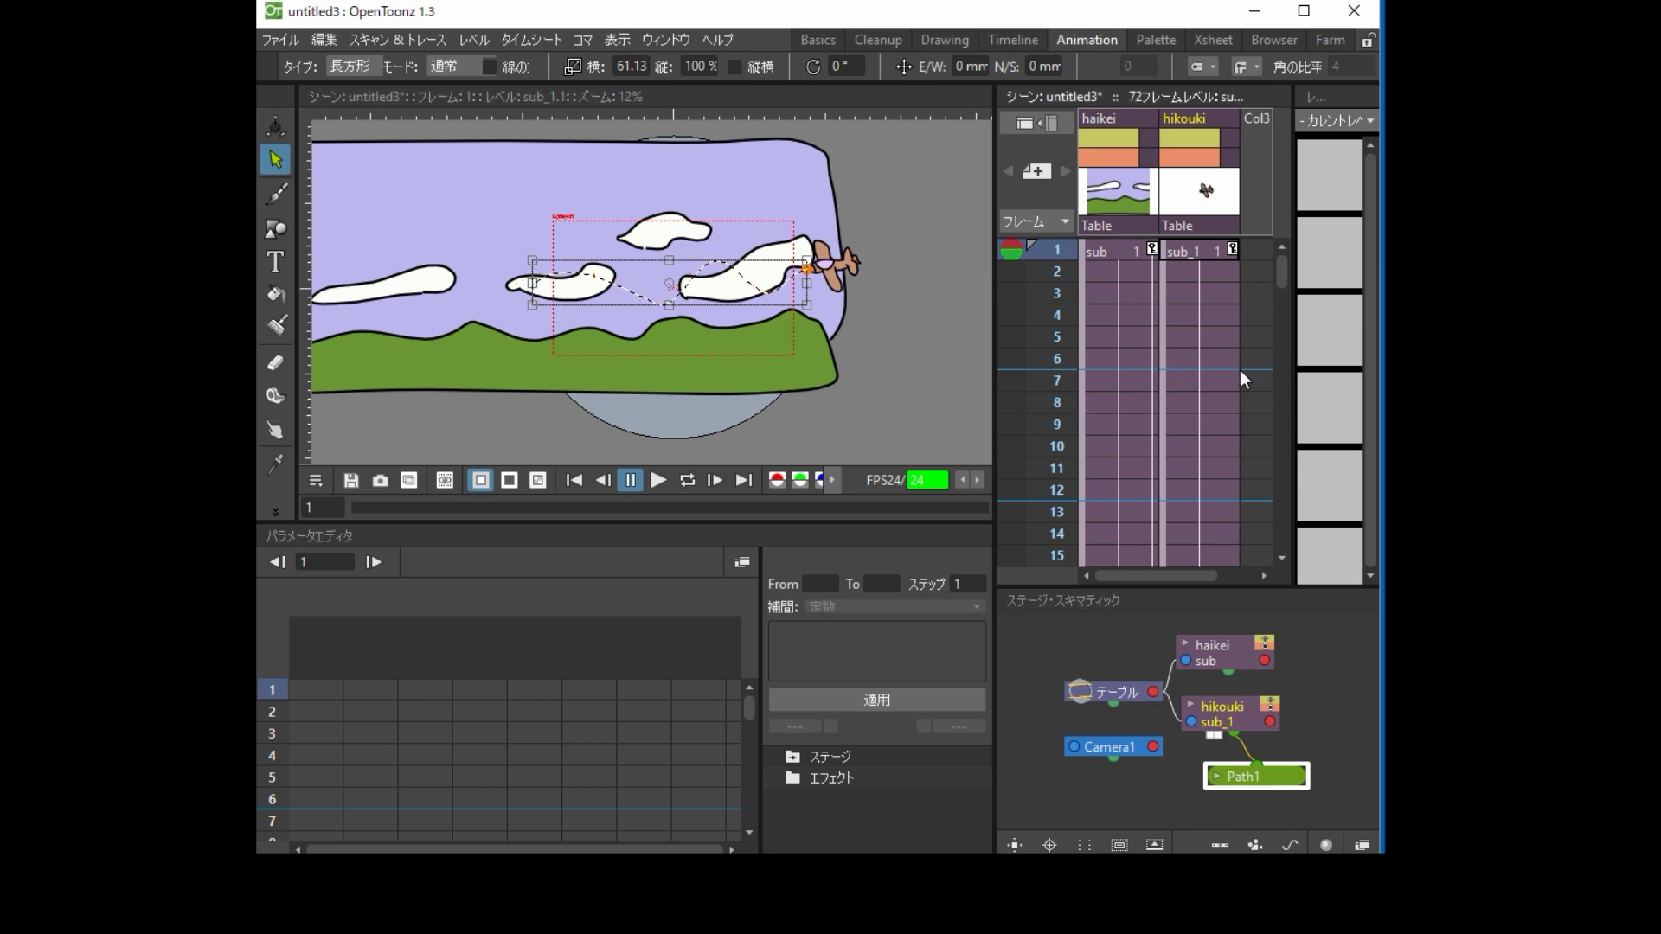
At frame 72, move hikouki along the motion path to position 100%
scroll(1215, 377, down, 20)
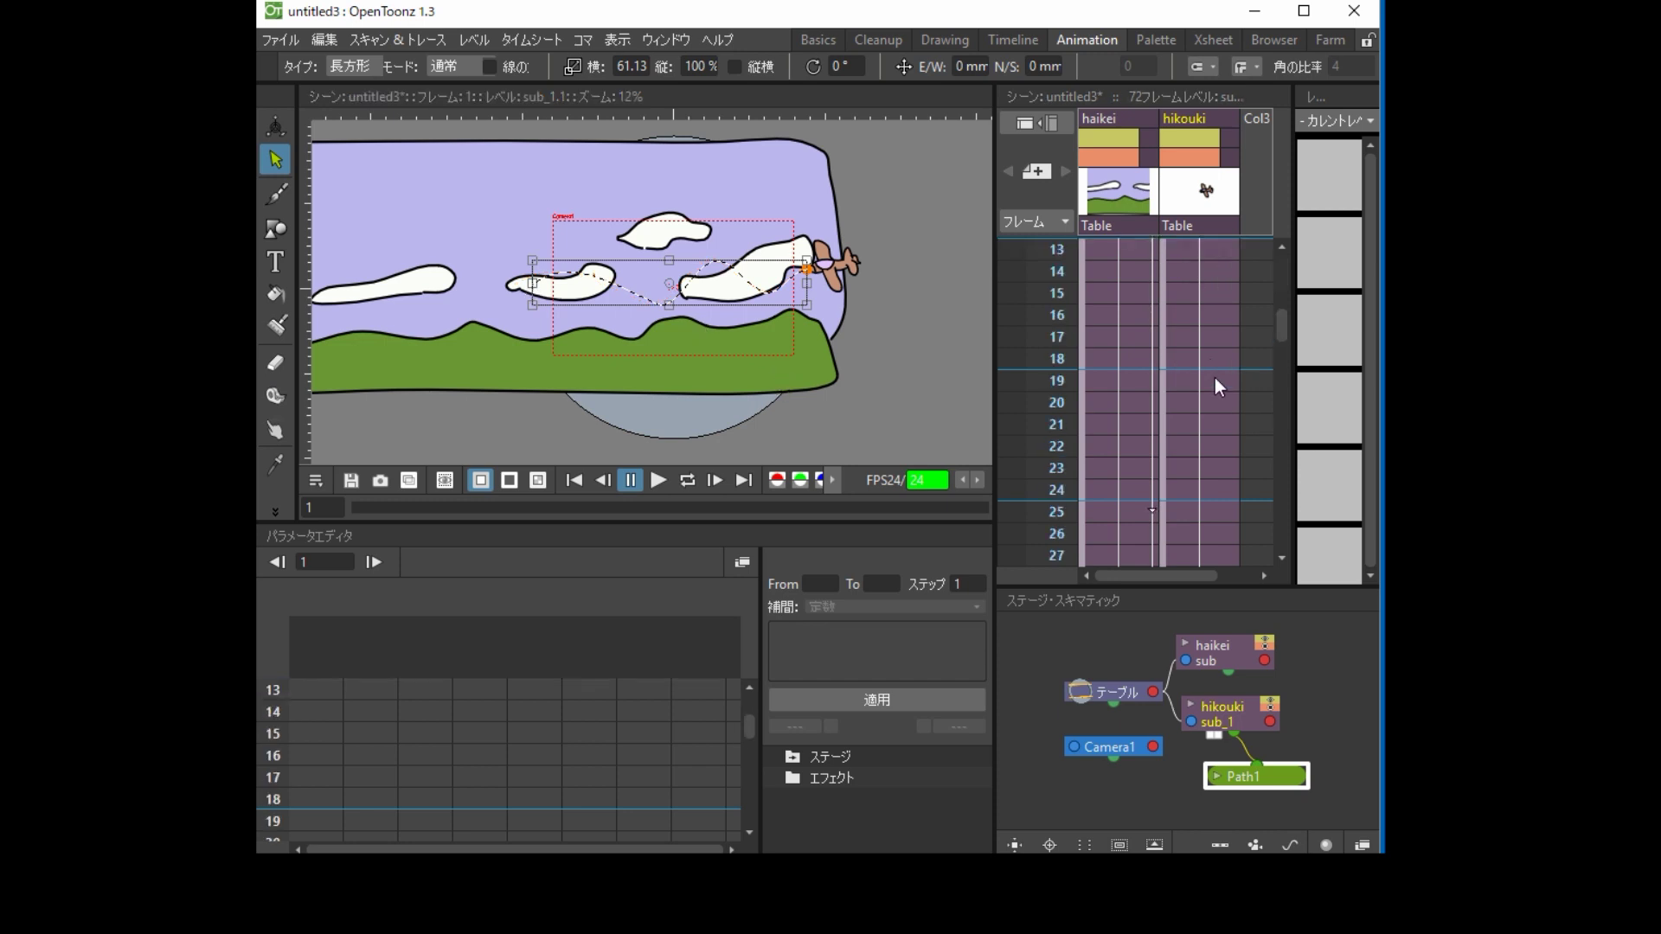
click(1211, 360)
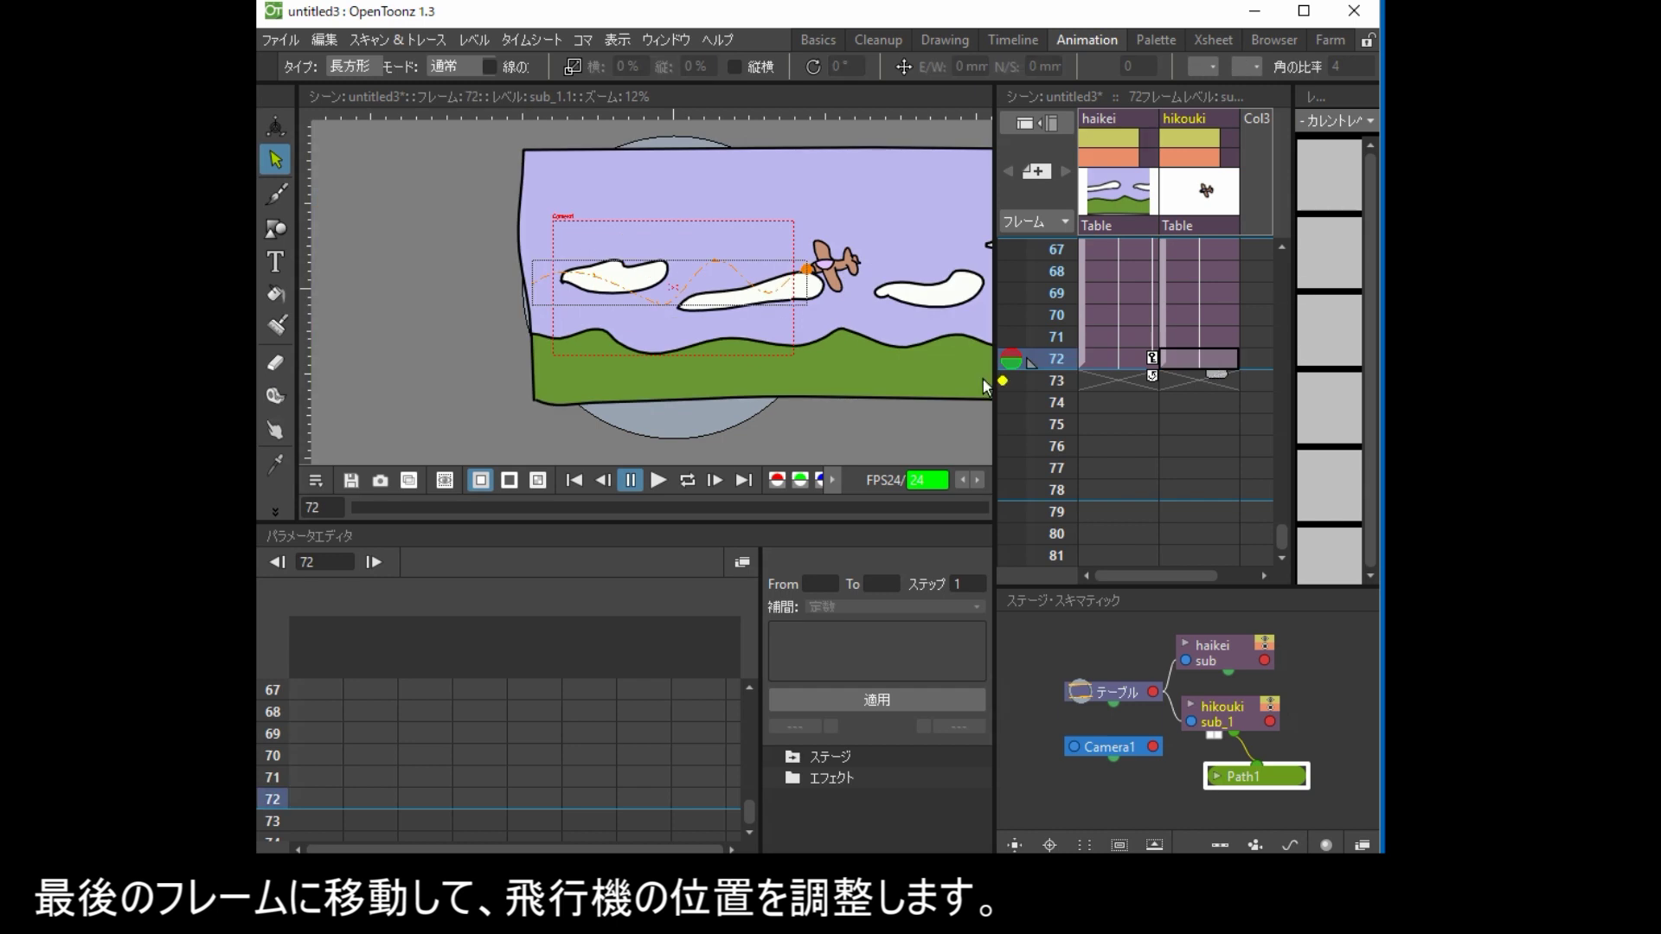
click(277, 134)
click(276, 166)
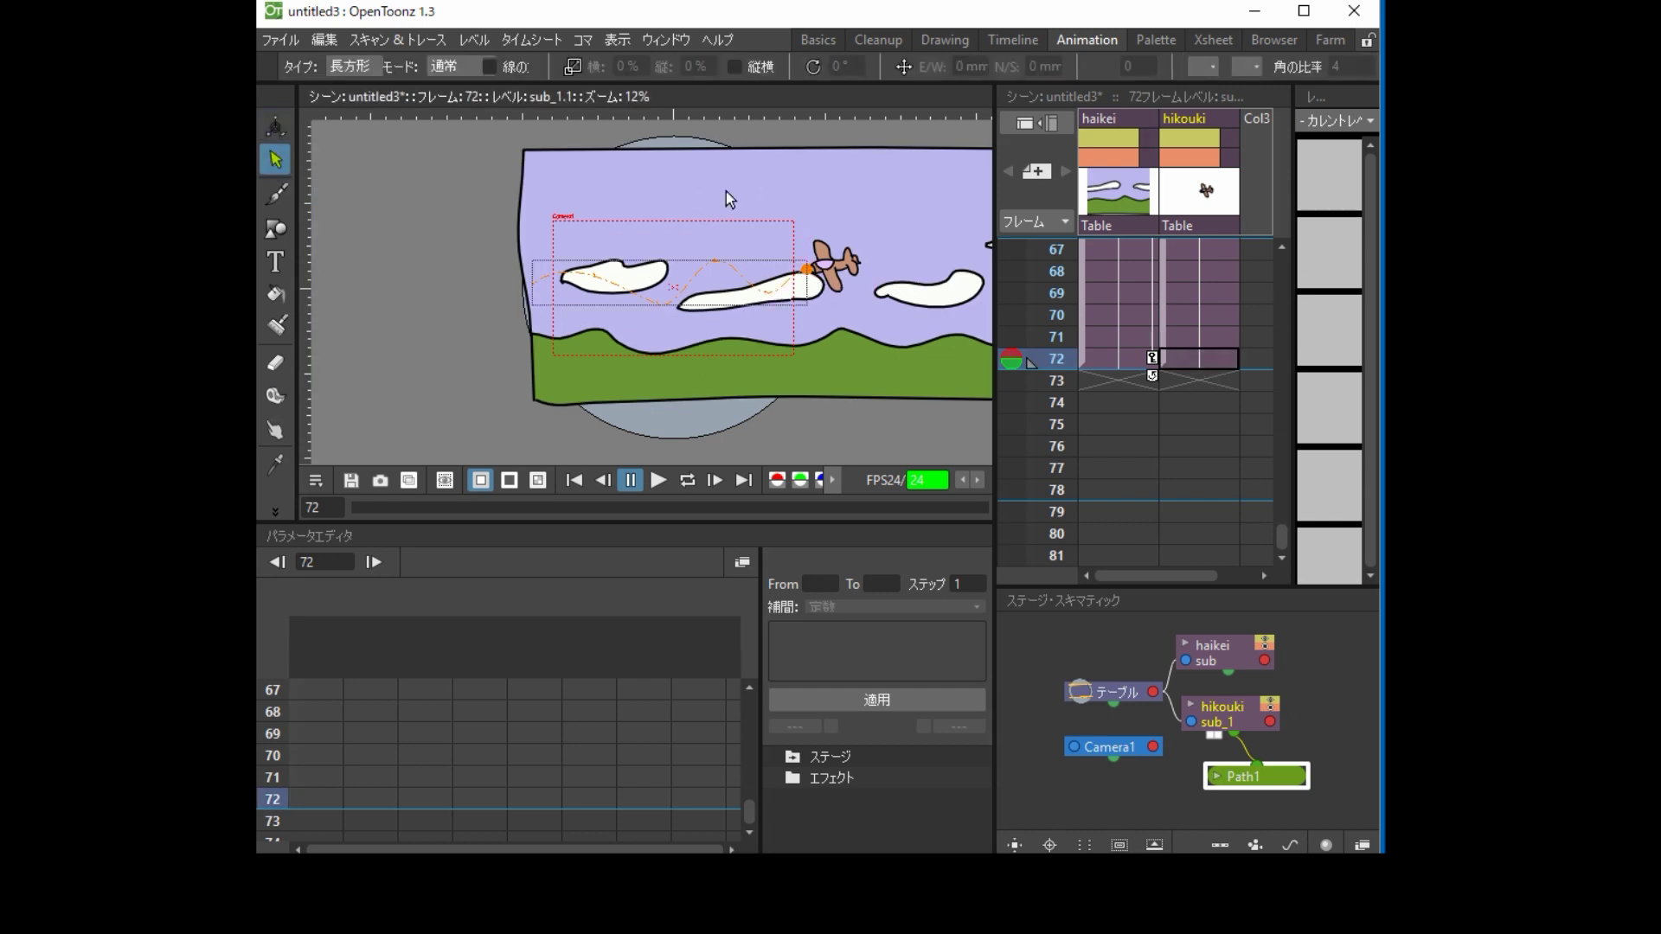
click(276, 127)
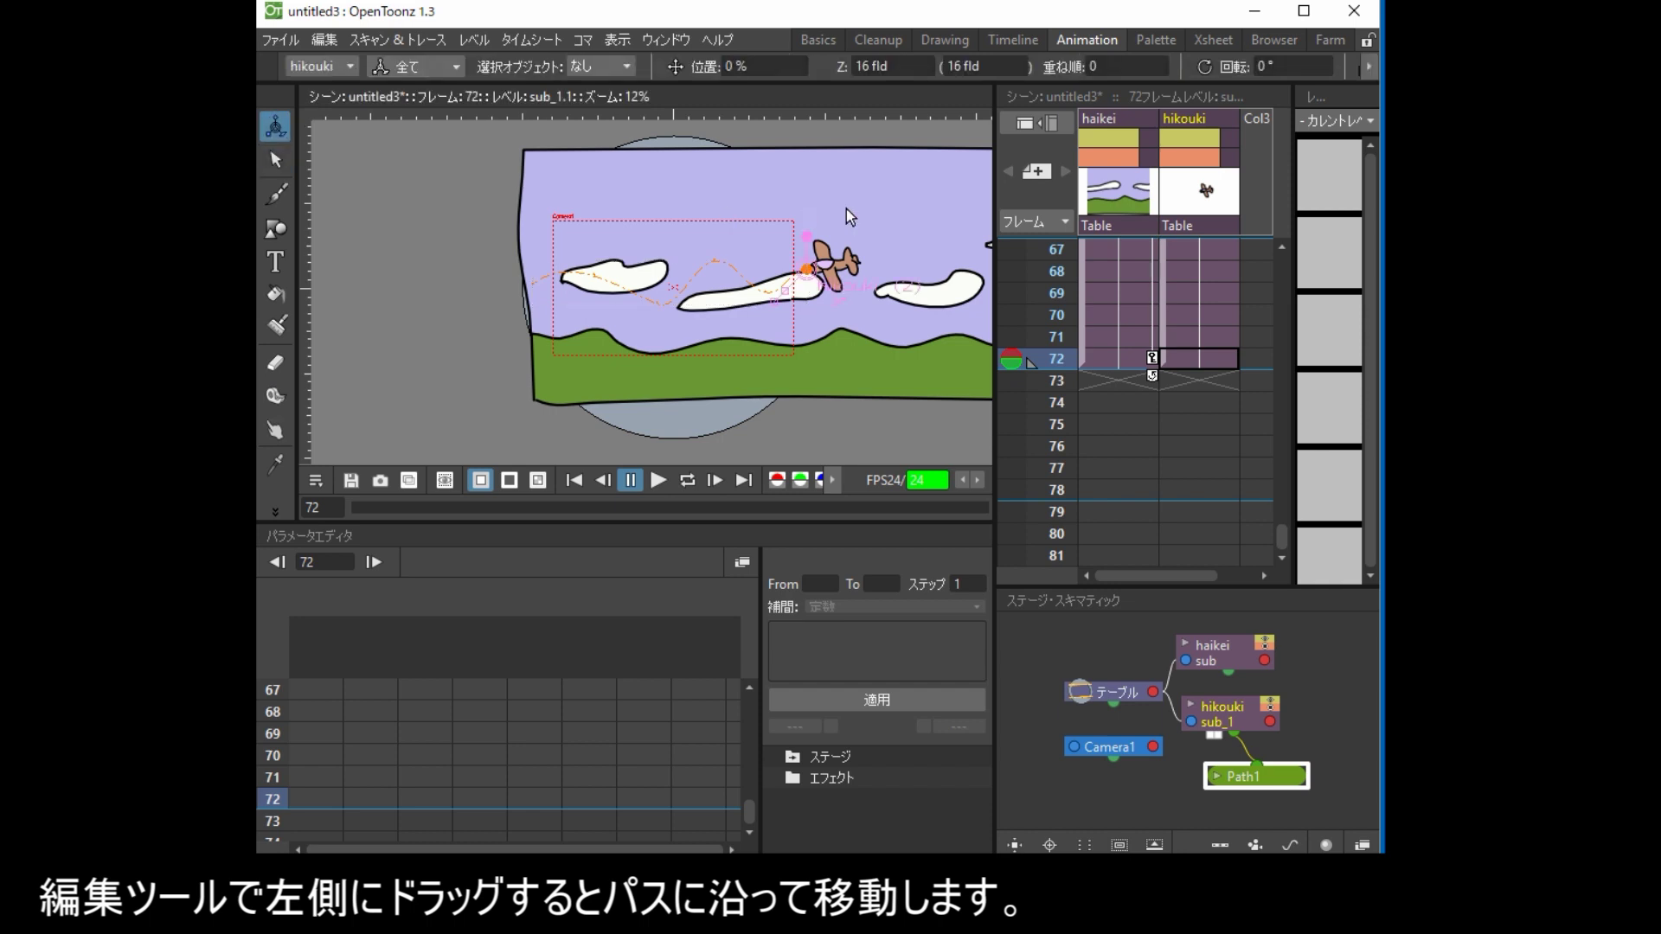
drag(779, 198, 494, 208)
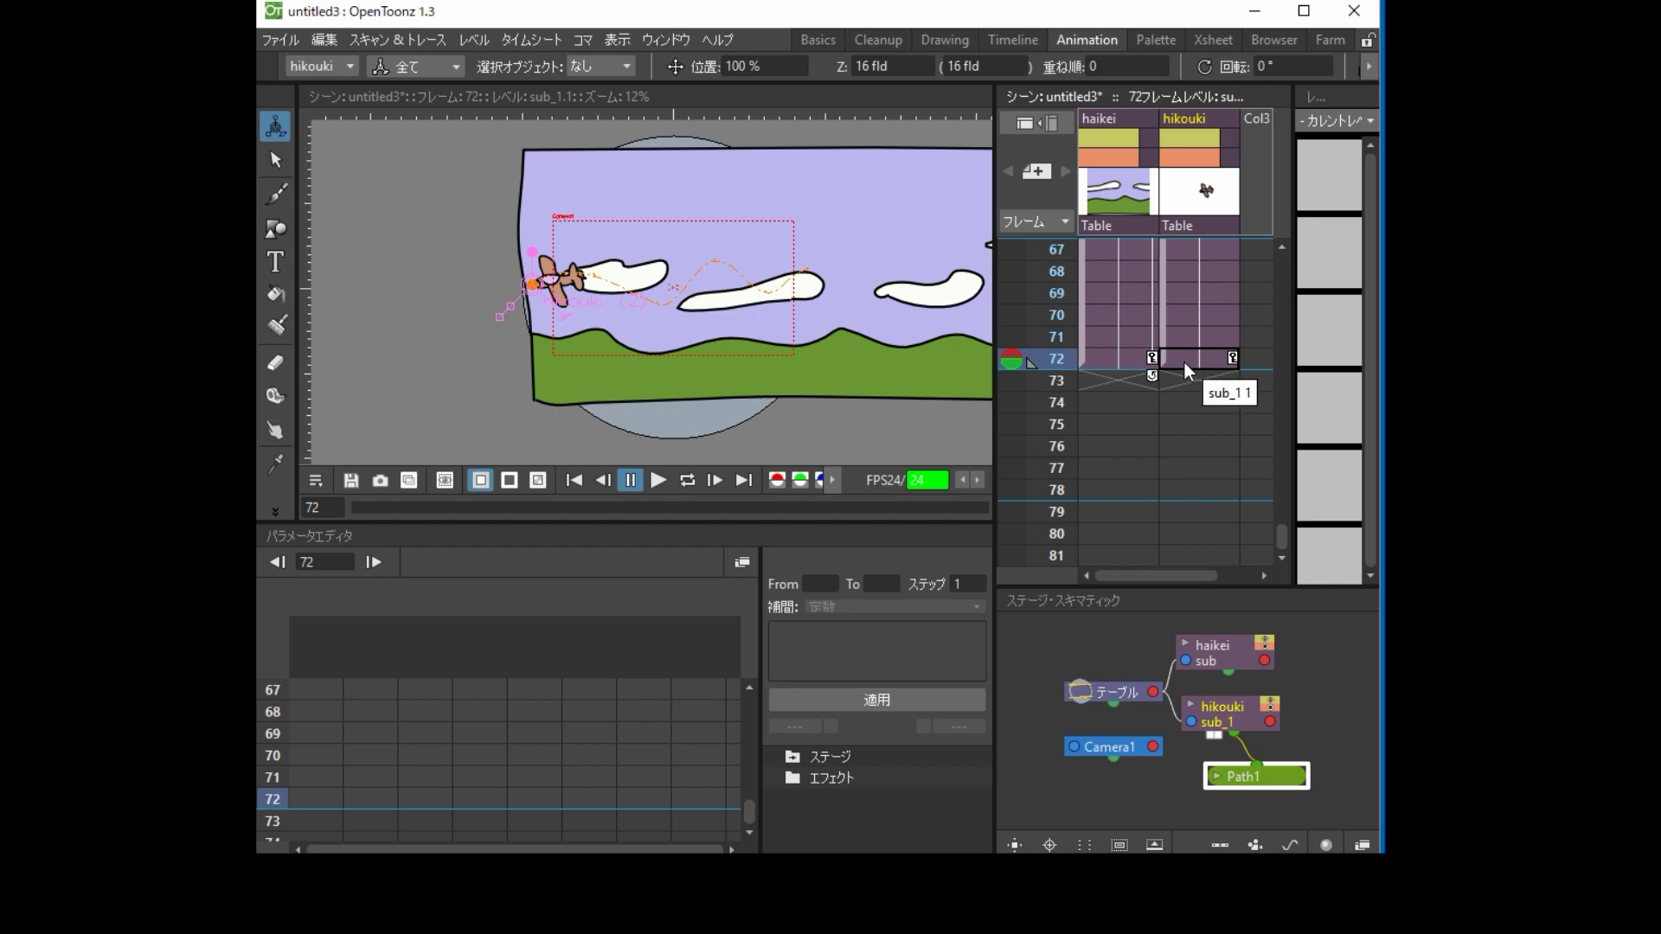
Stretch the motion path's left end past the camera frame, scaling its width to about 115%, and preview the animation in a loop
scroll(506, 335, up, 3)
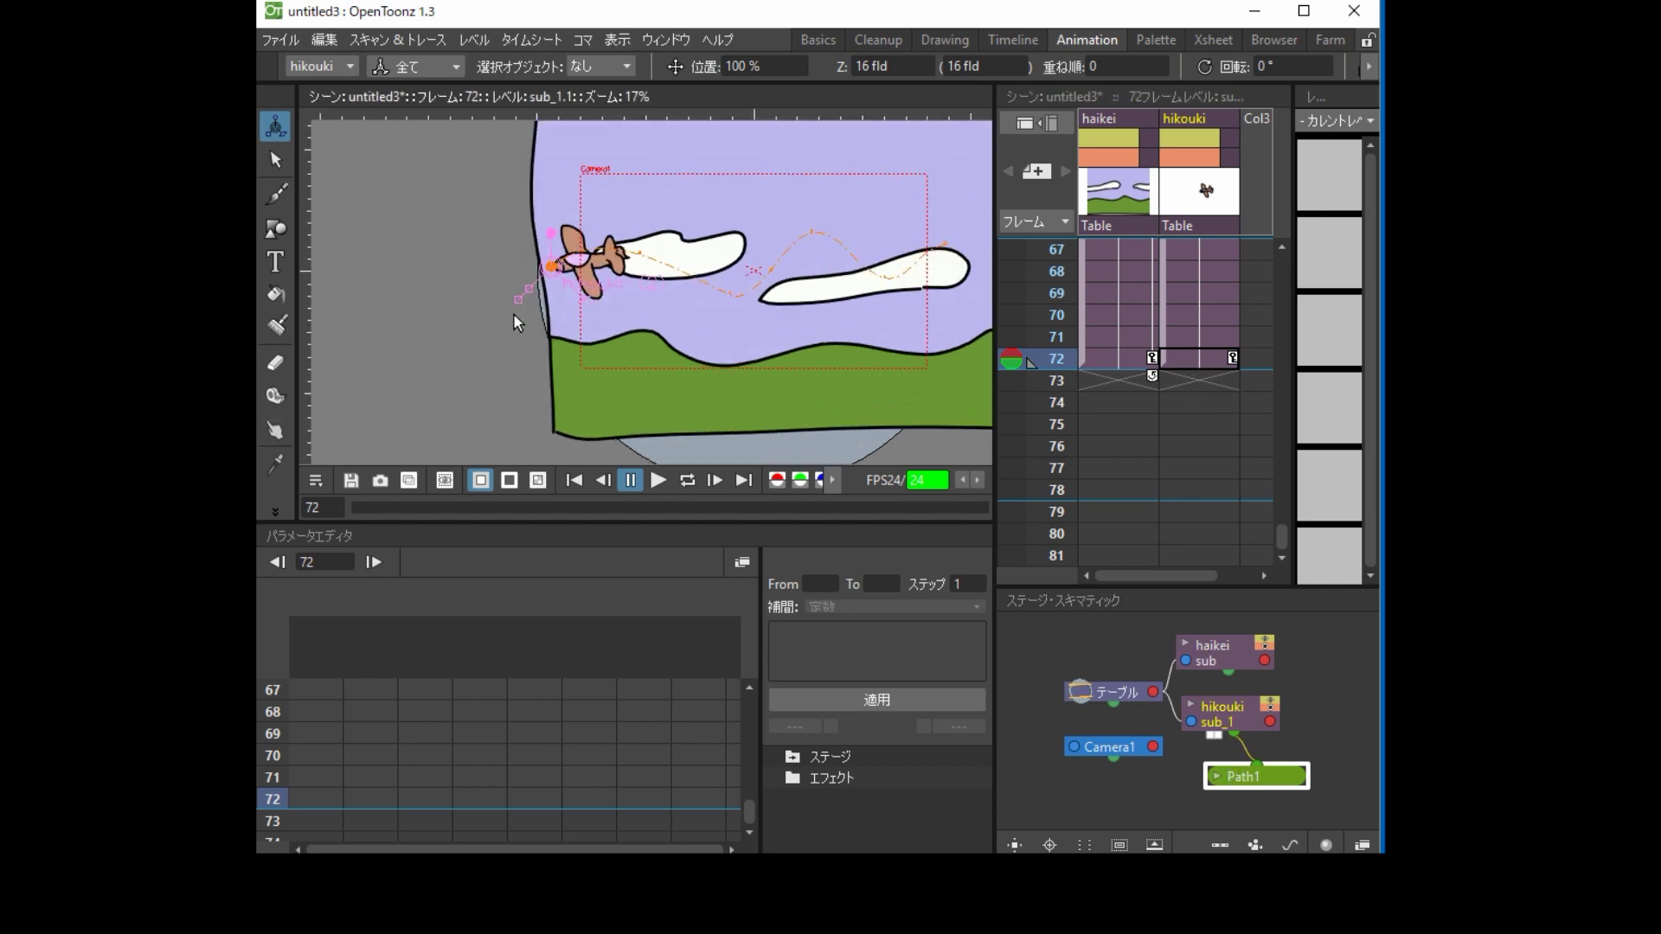
click(276, 160)
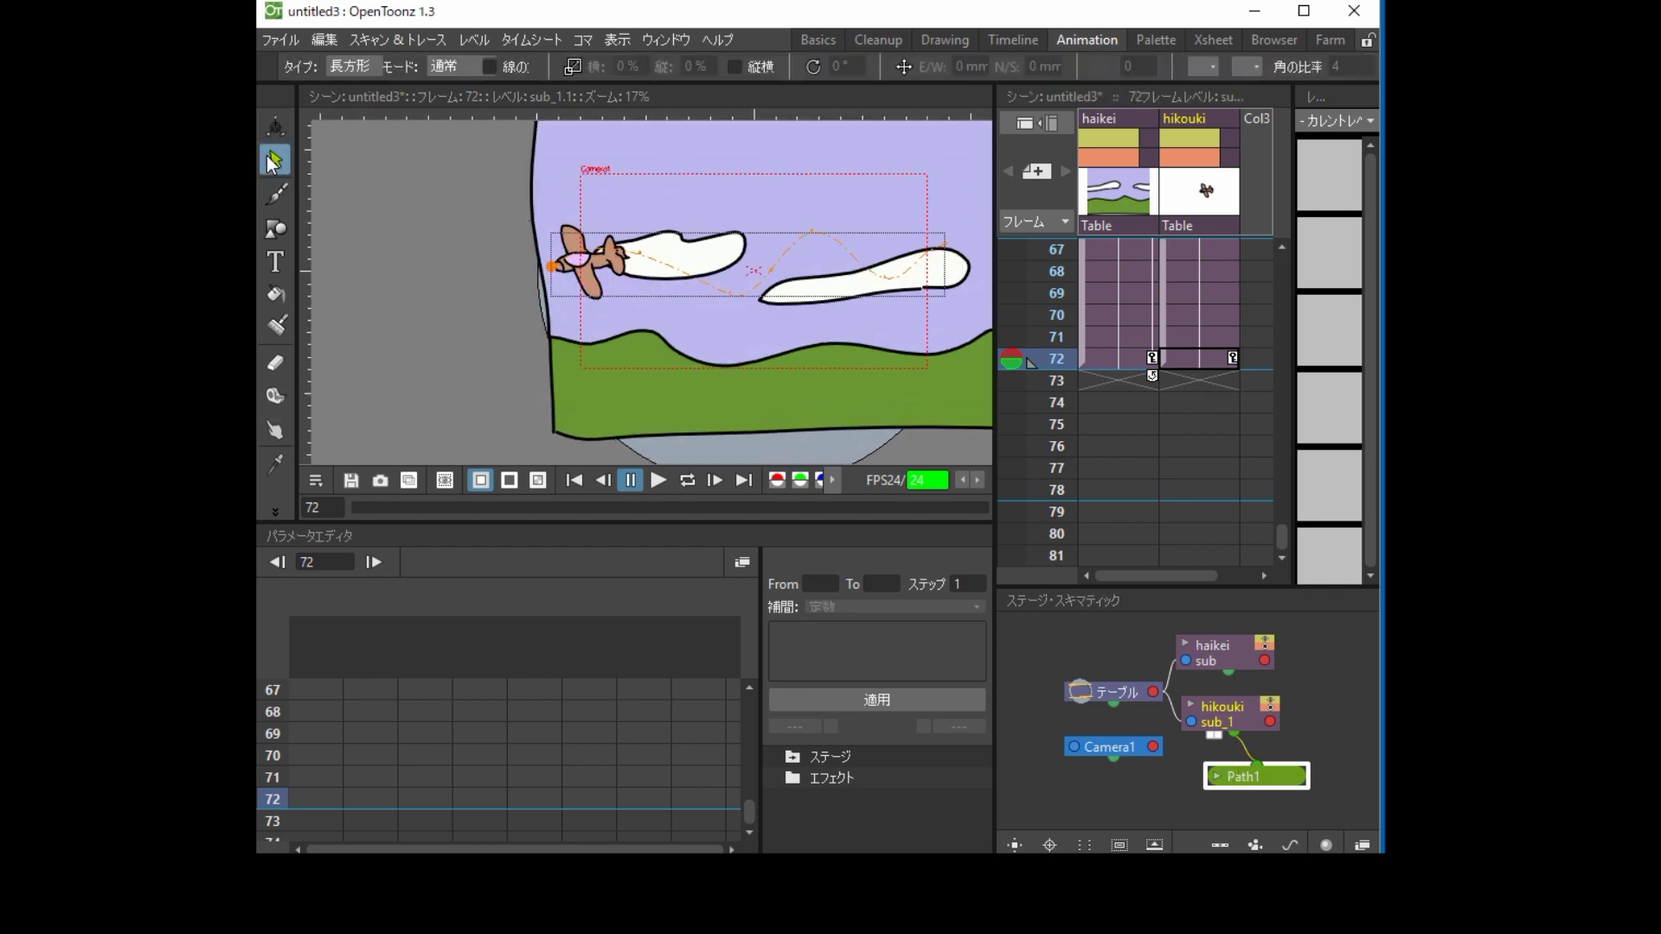
click(550, 267)
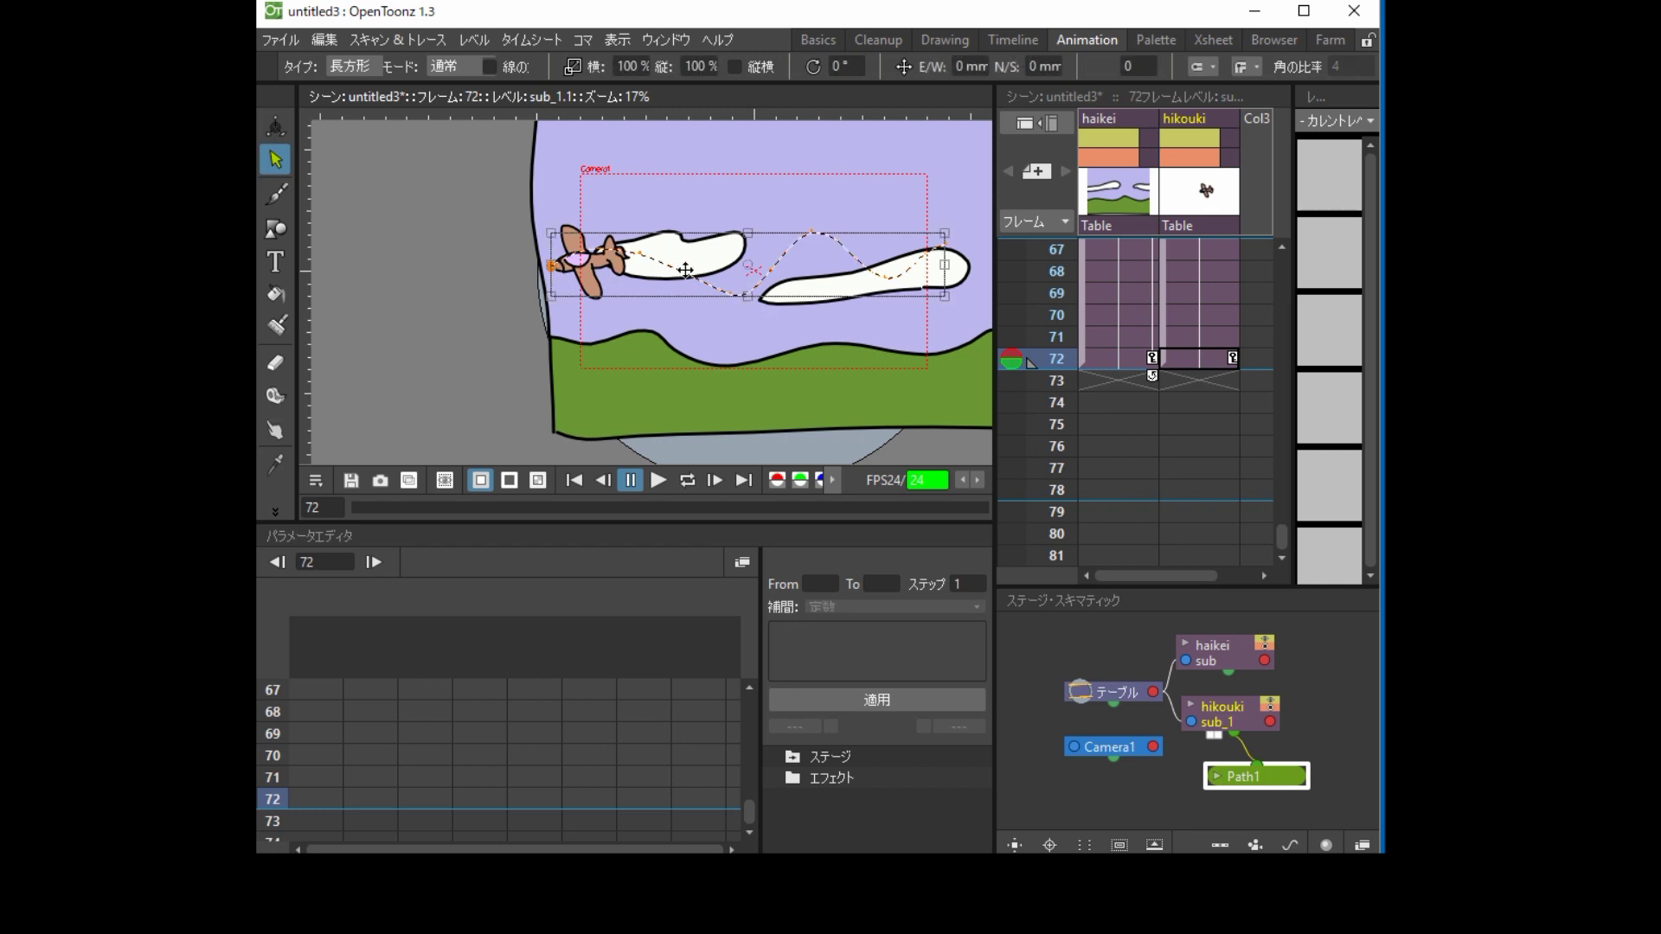
drag(544, 273, 490, 262)
scroll(738, 389, down, 3)
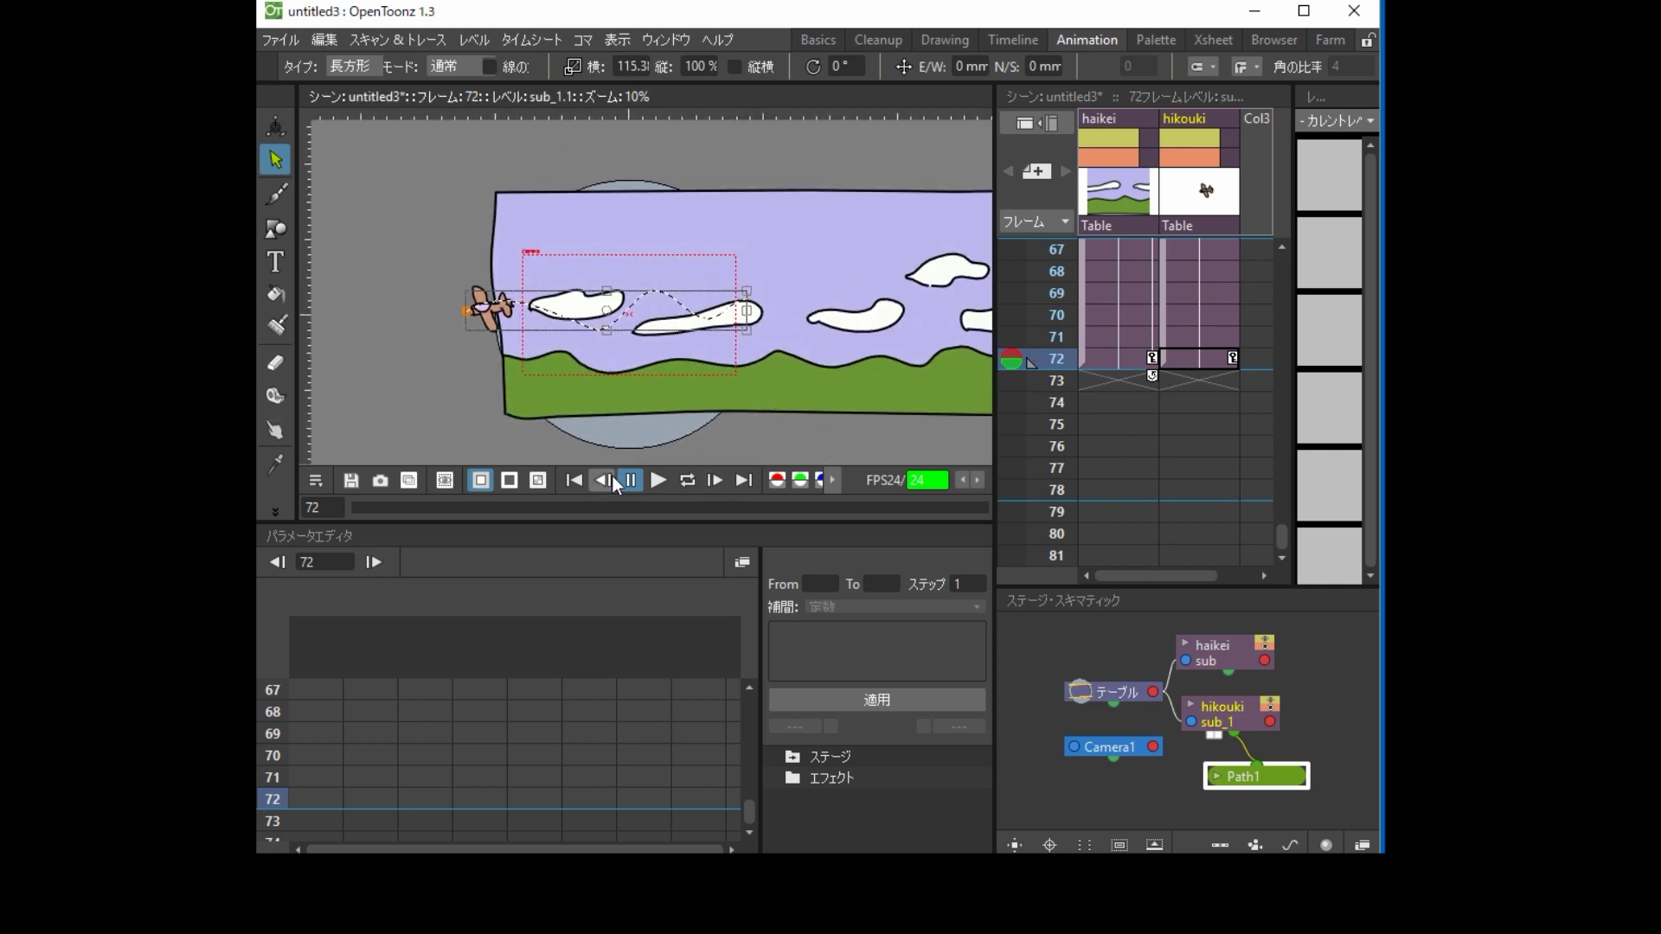
click(688, 481)
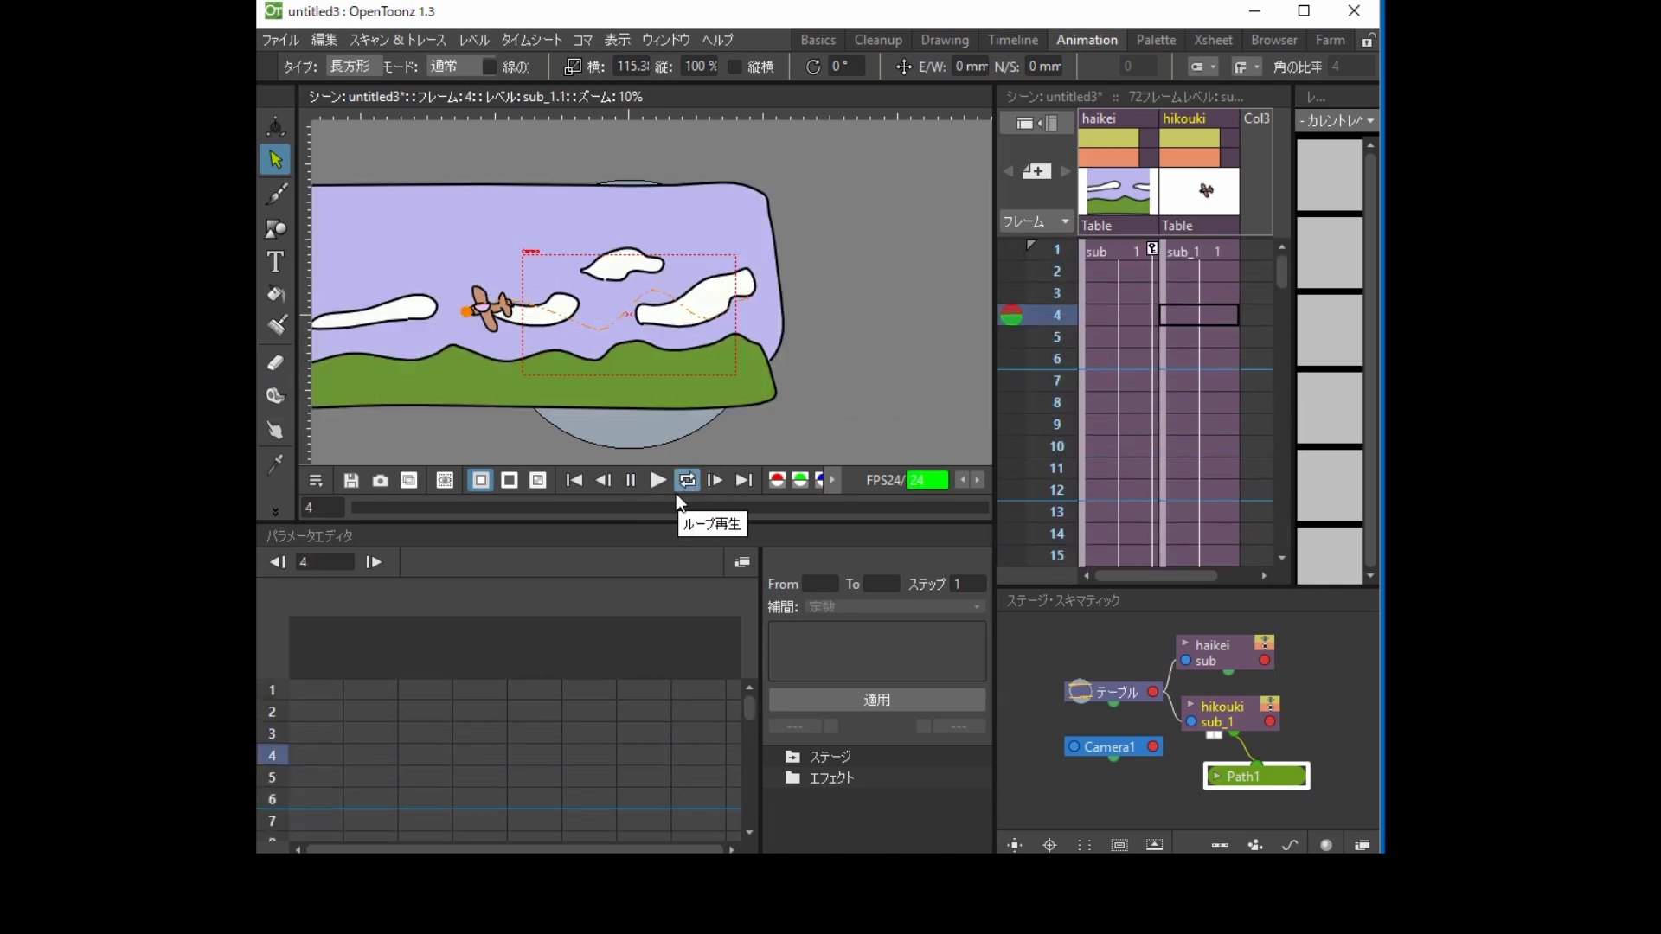
click(665, 482)
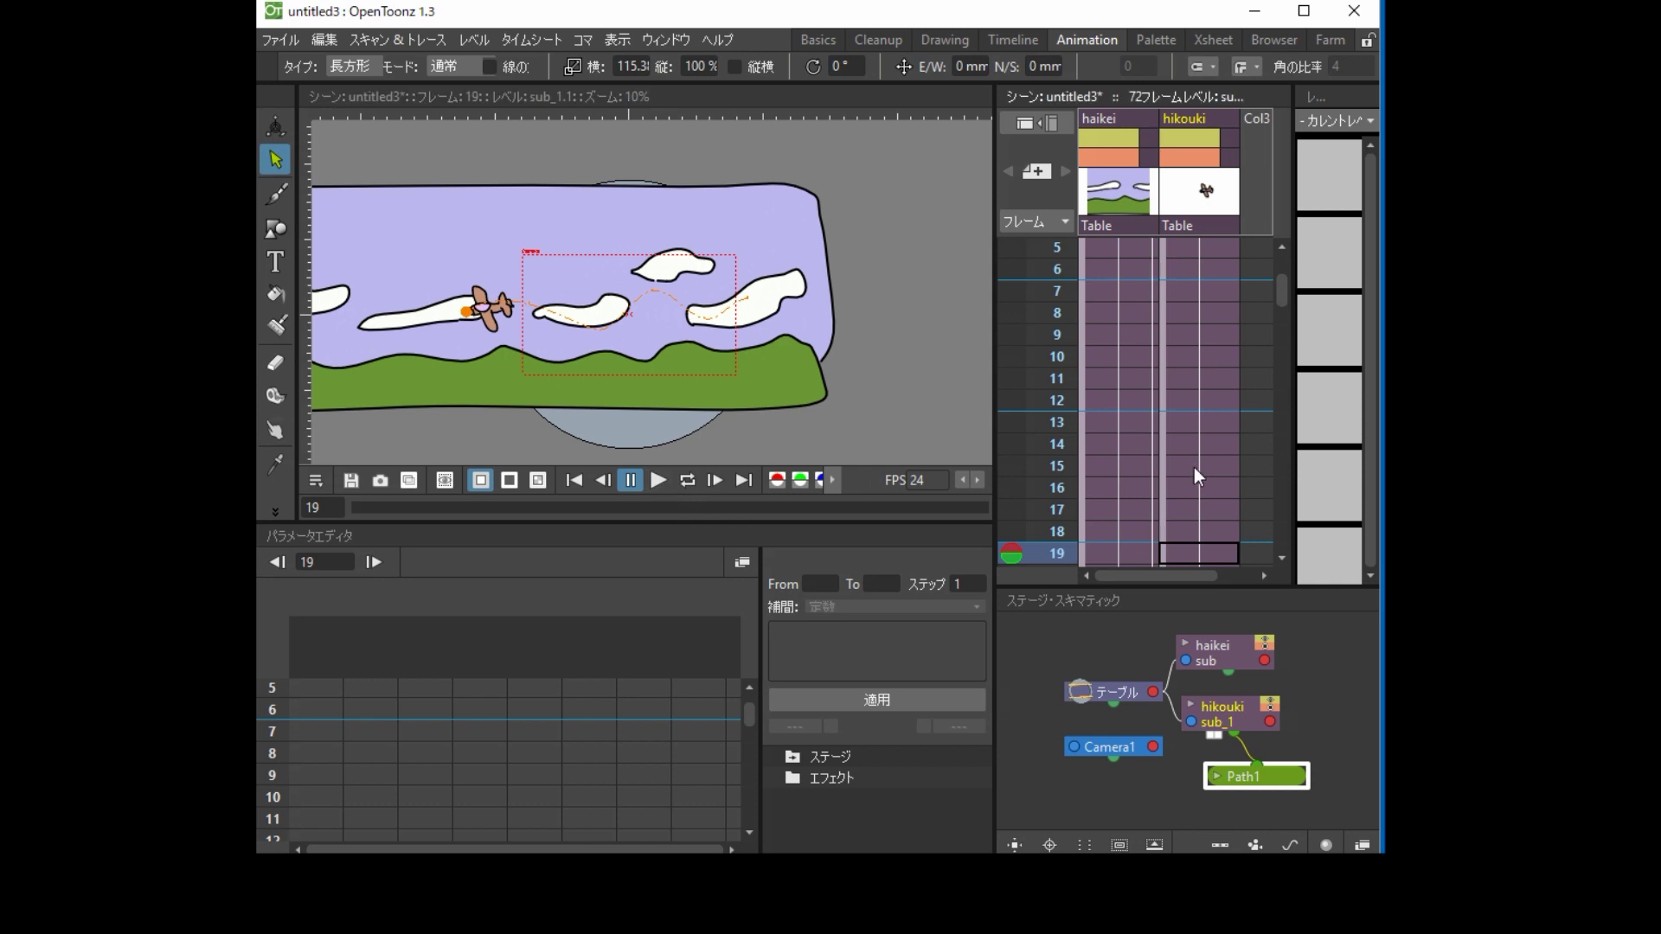
At frame 2, move hikouki back along the motion path to position 15.63%
scroll(1203, 479, down, 5)
drag(1285, 421, 1294, 220)
click(1217, 263)
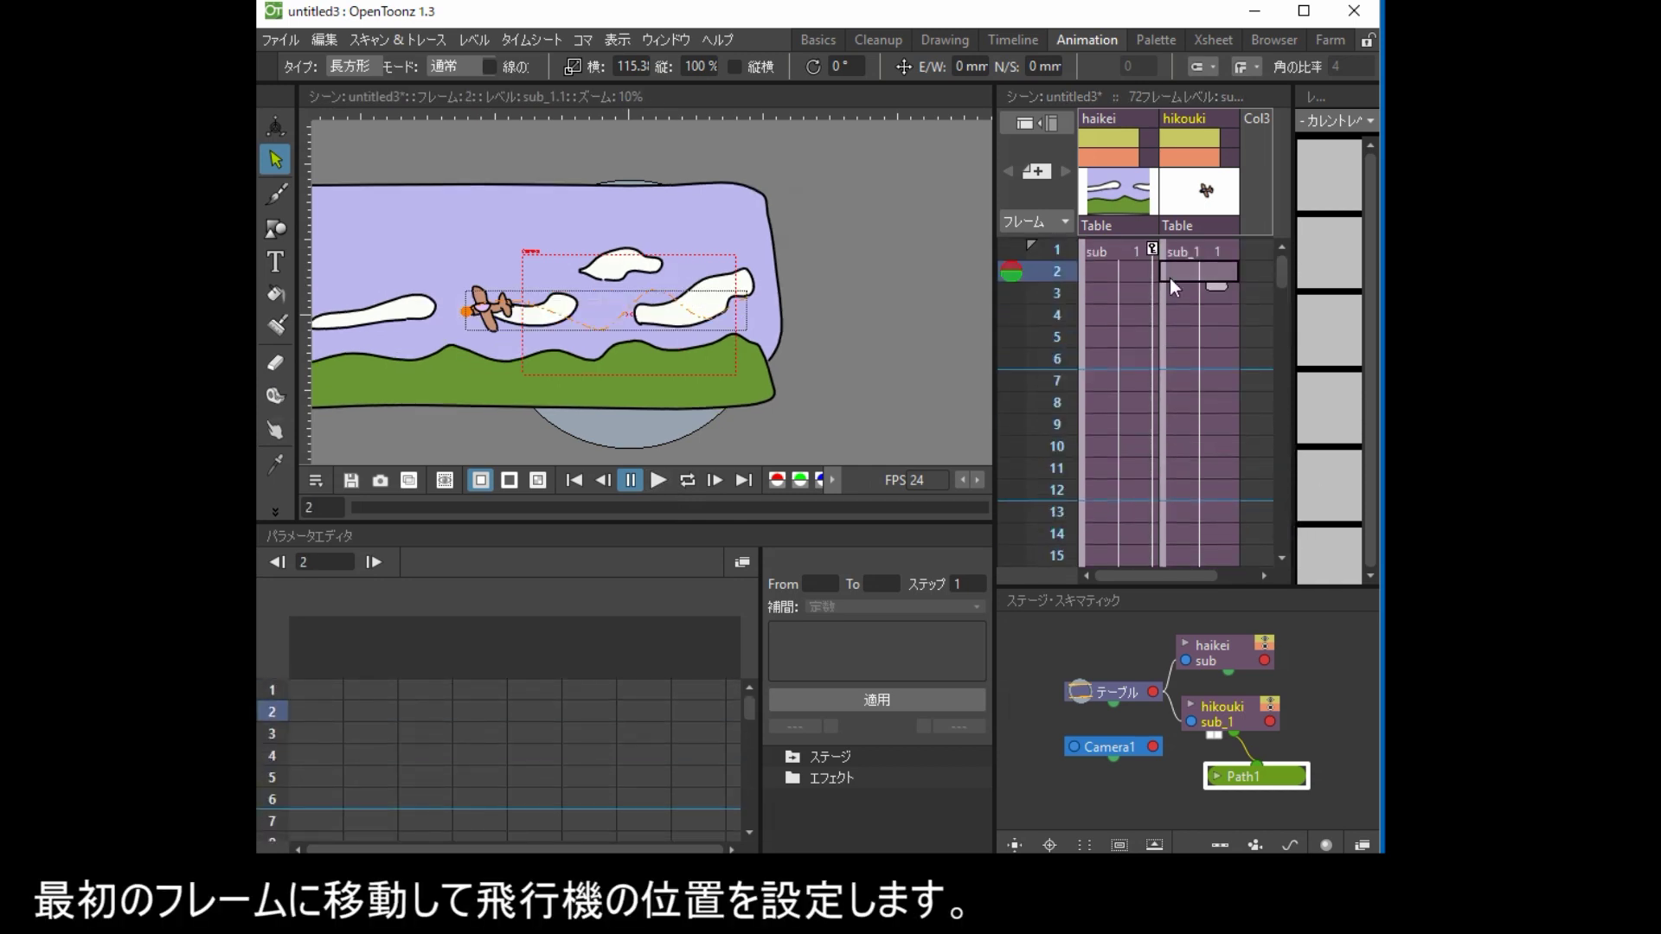
click(277, 127)
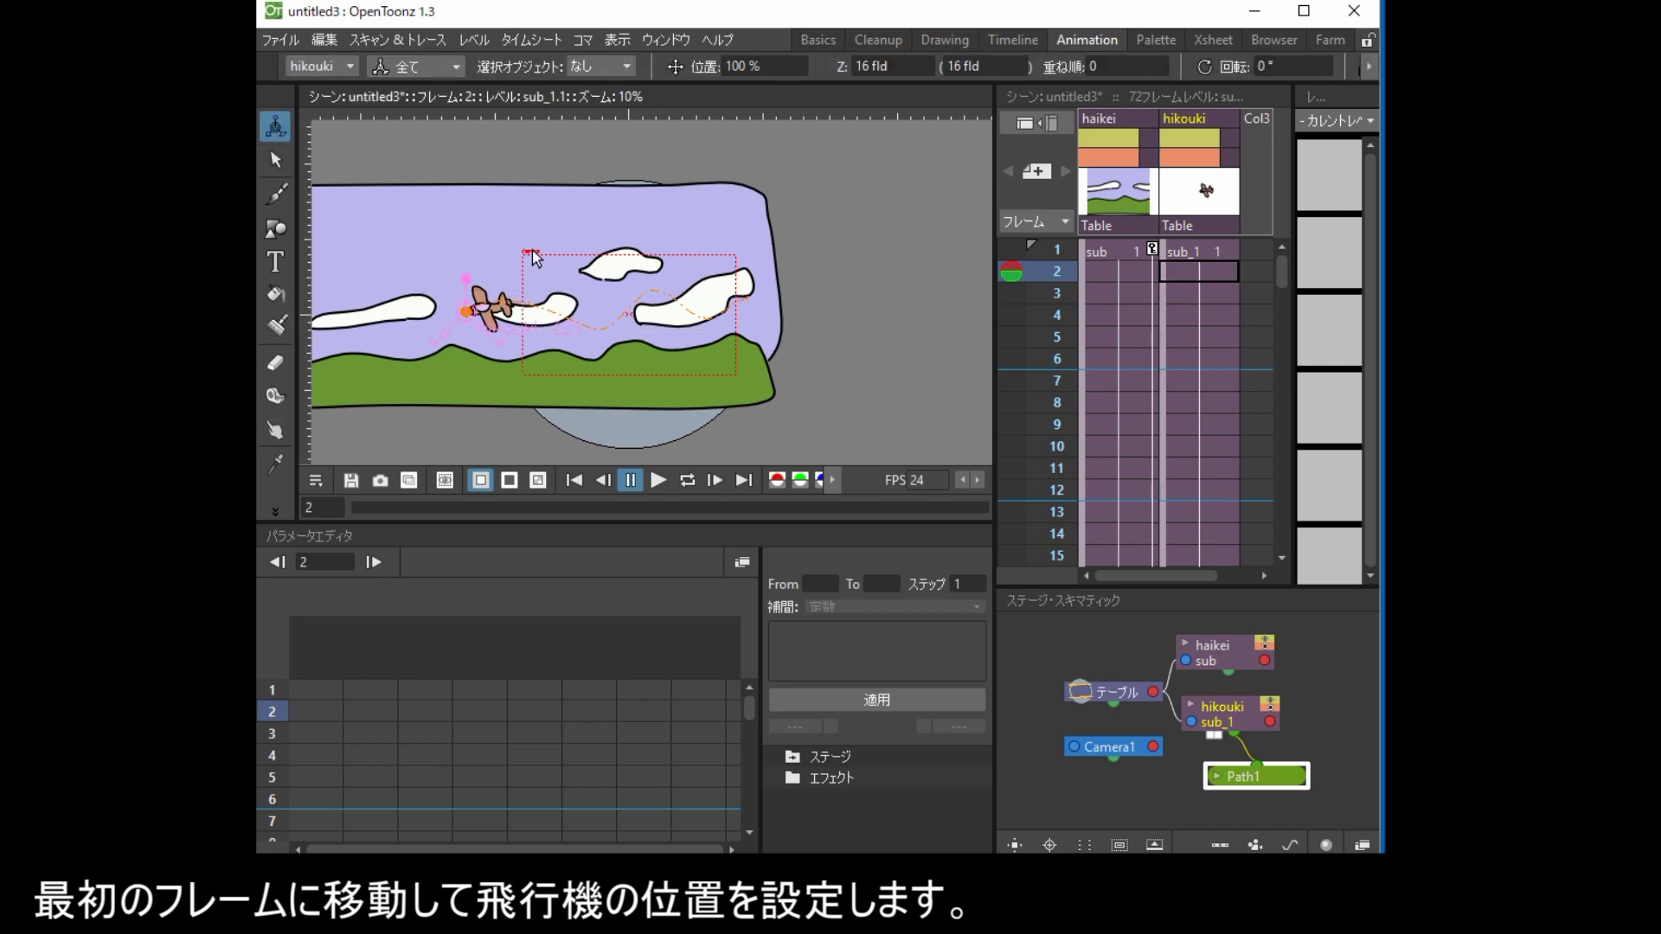
drag(509, 248, 737, 231)
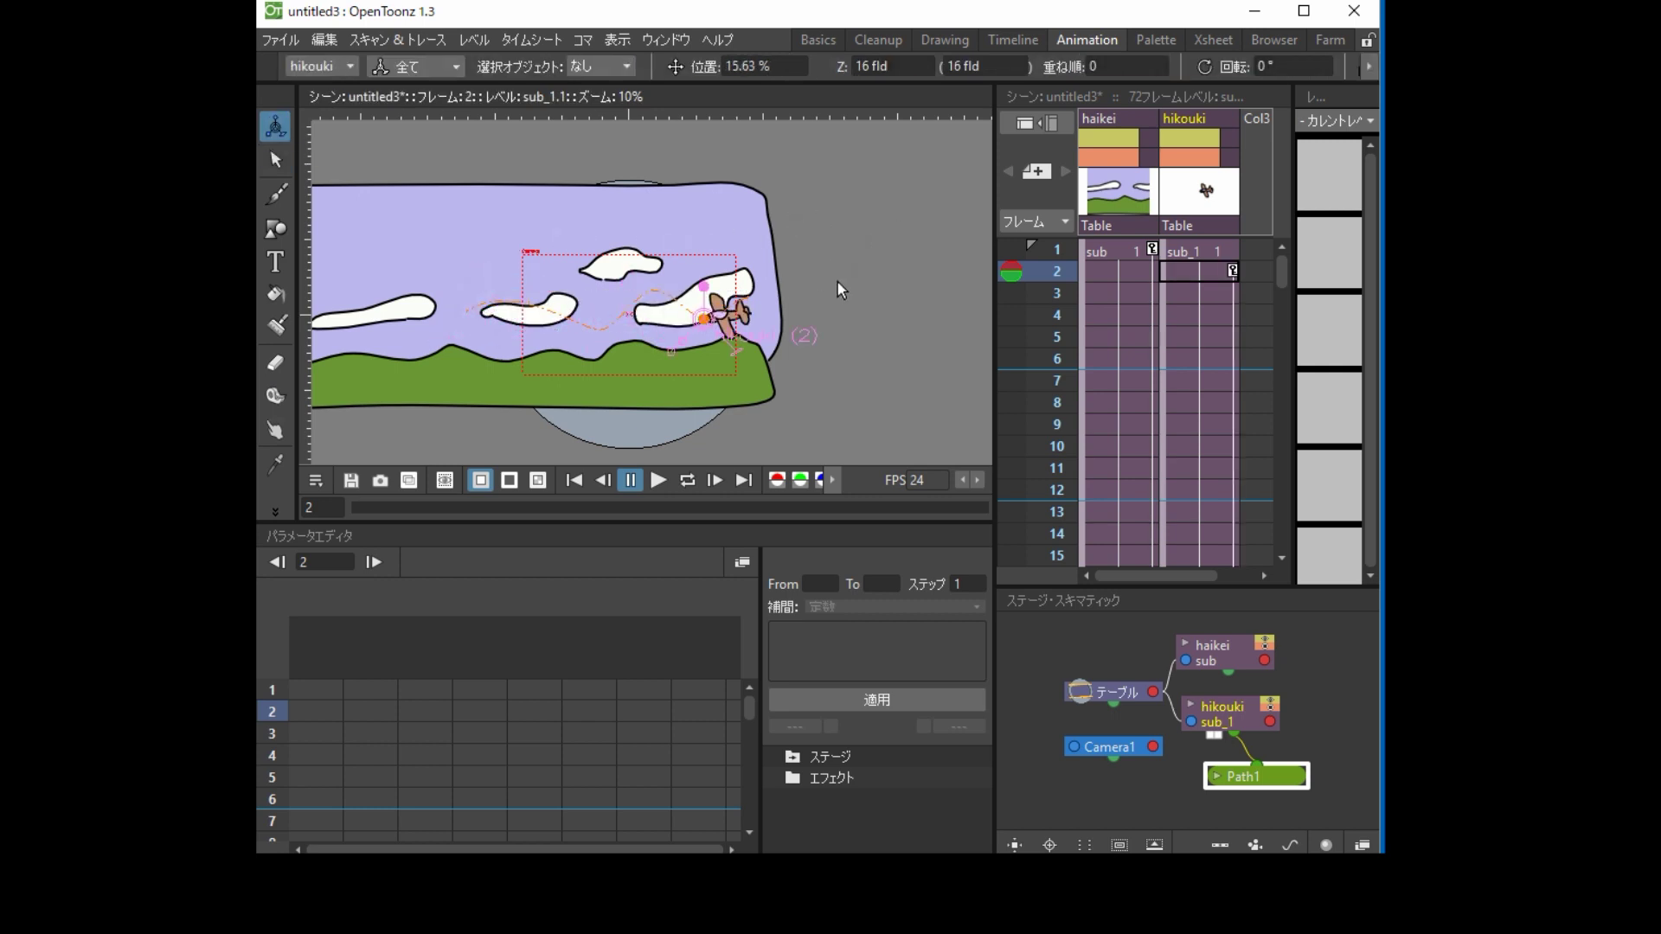
Stretch the motion path's right end outward, scaling its width to about 115% so the airplane starts outside the camera frame
scroll(822, 302, up, 2)
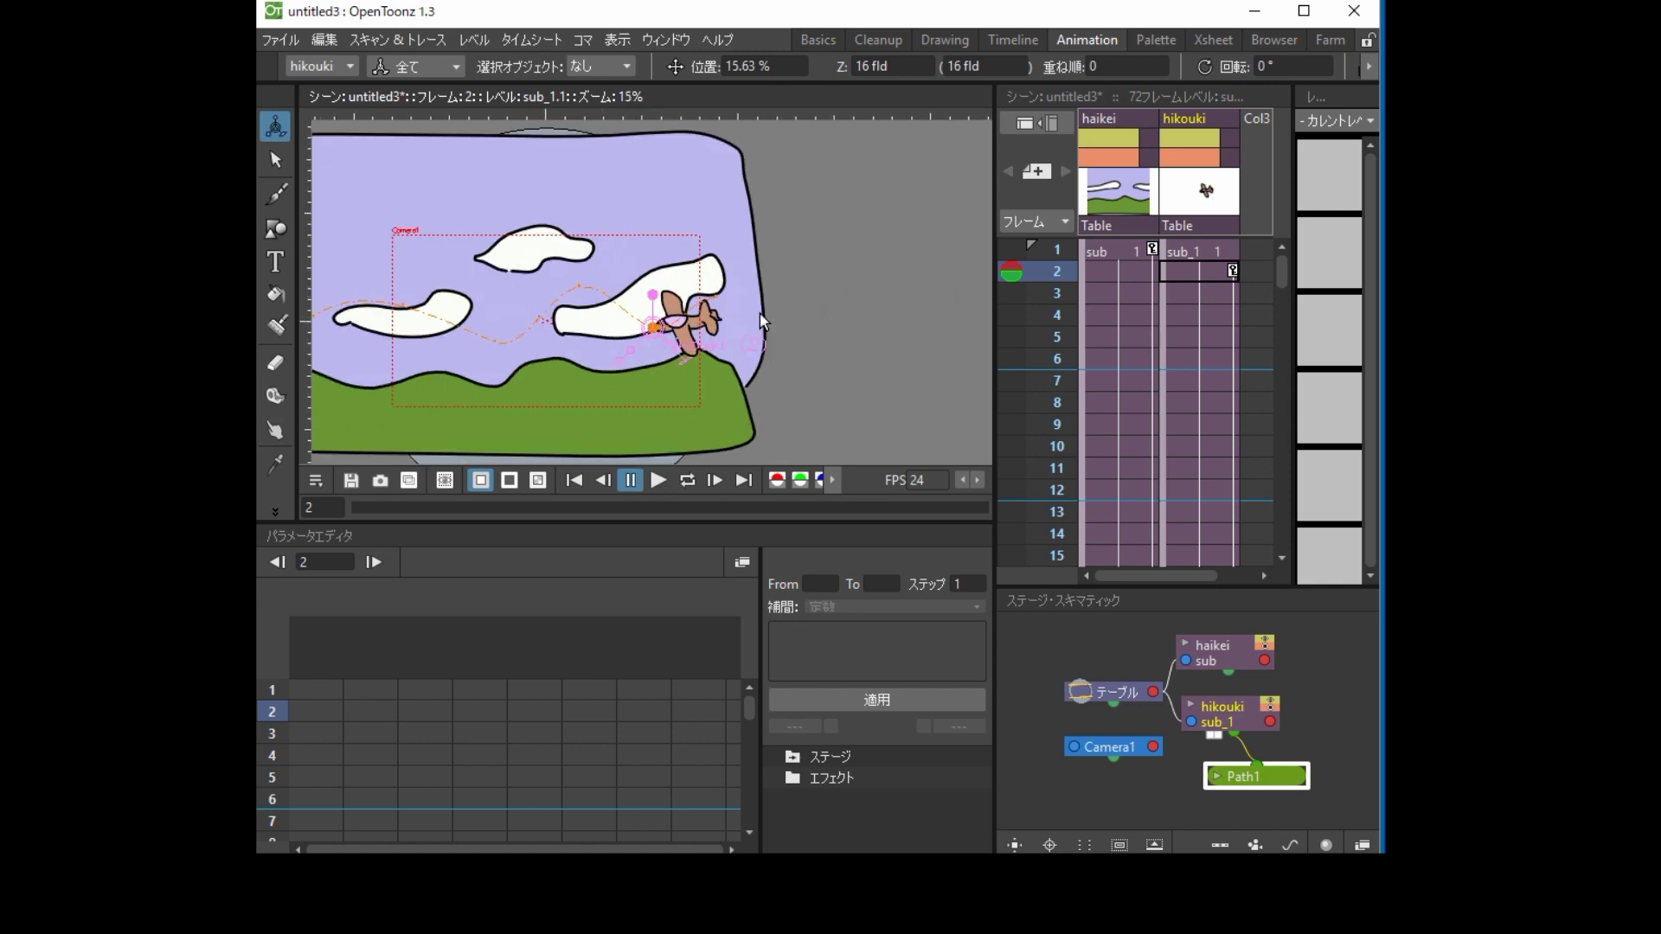
scroll(832, 273, down, 2)
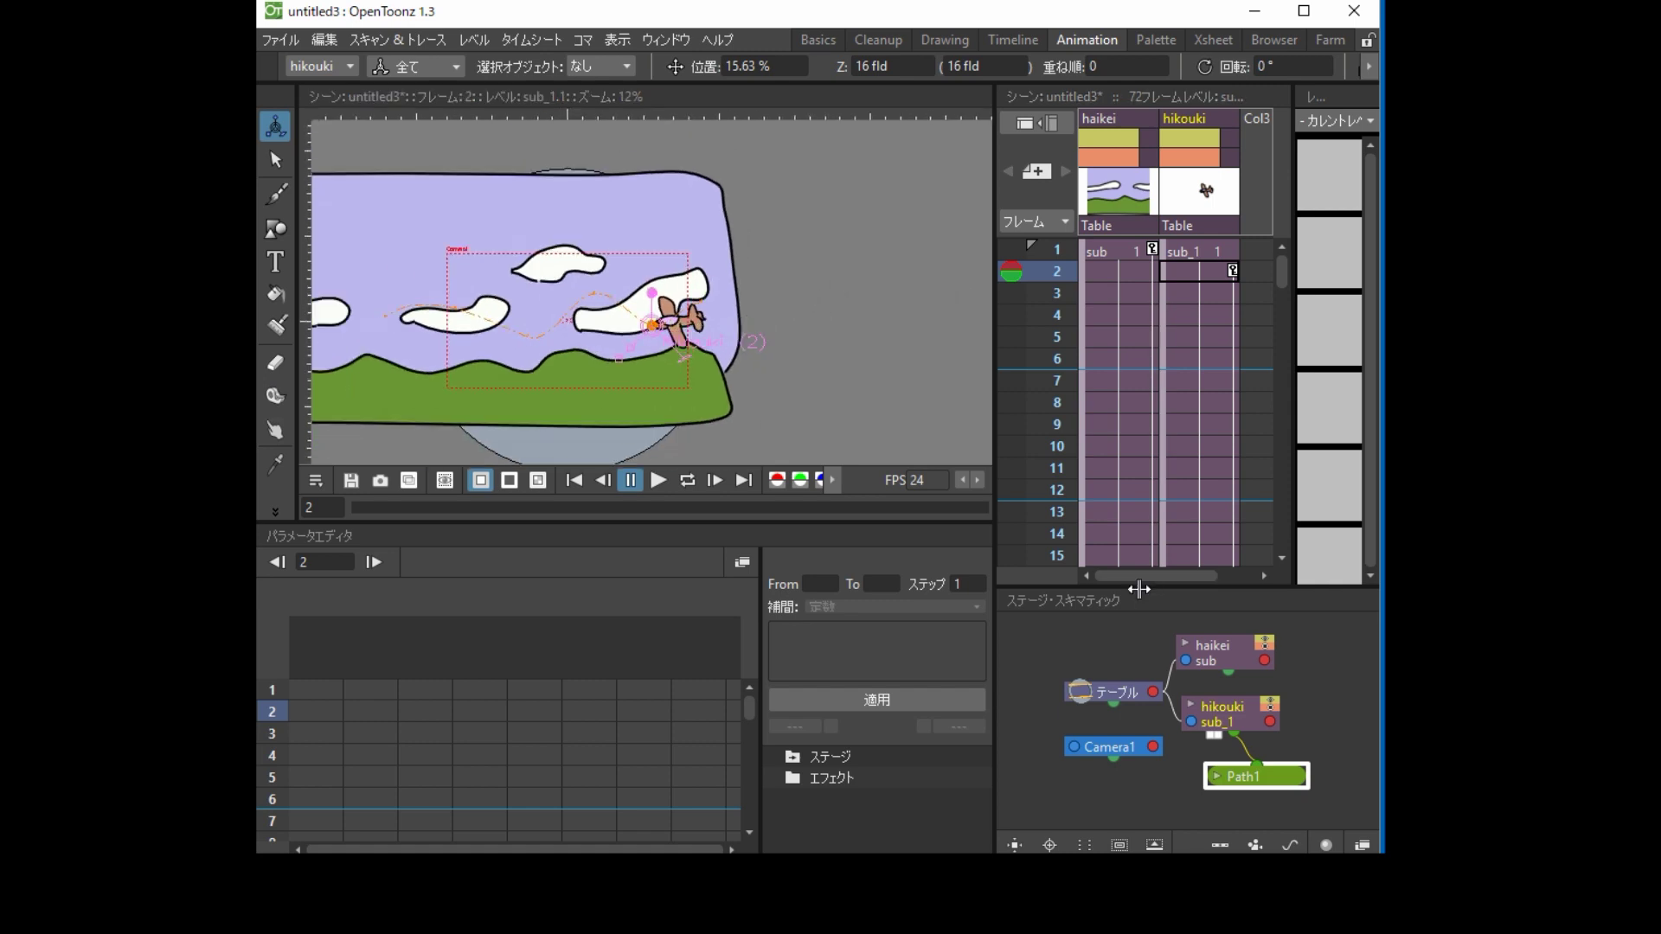
click(276, 160)
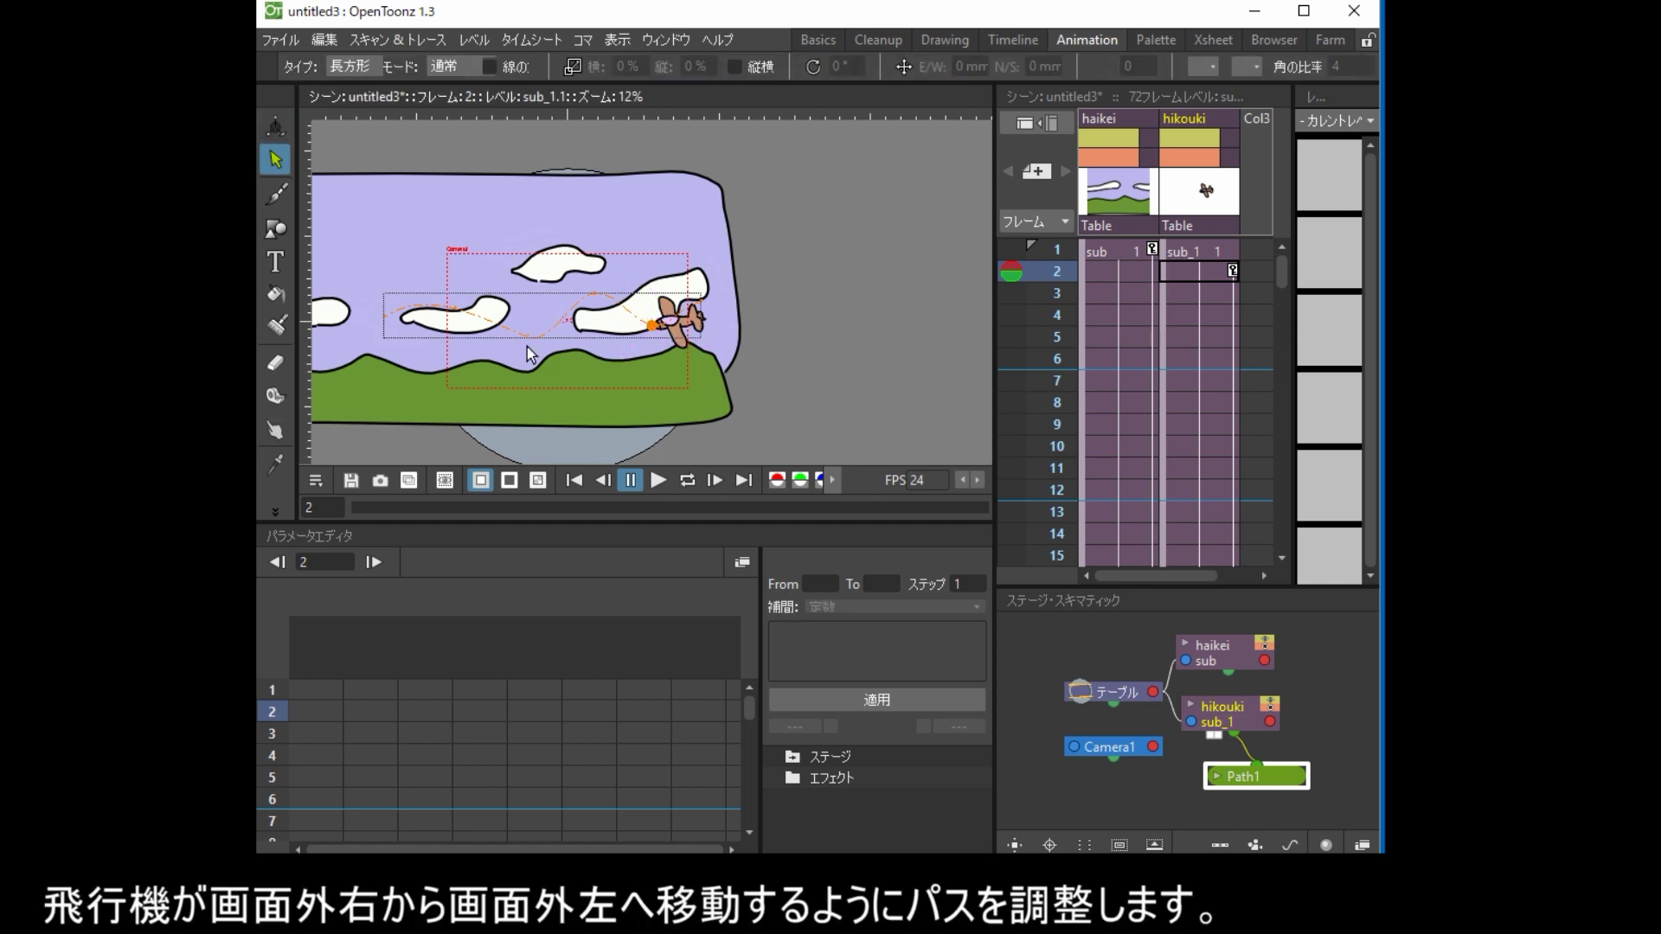
scroll(527, 346, up, 1)
click(750, 306)
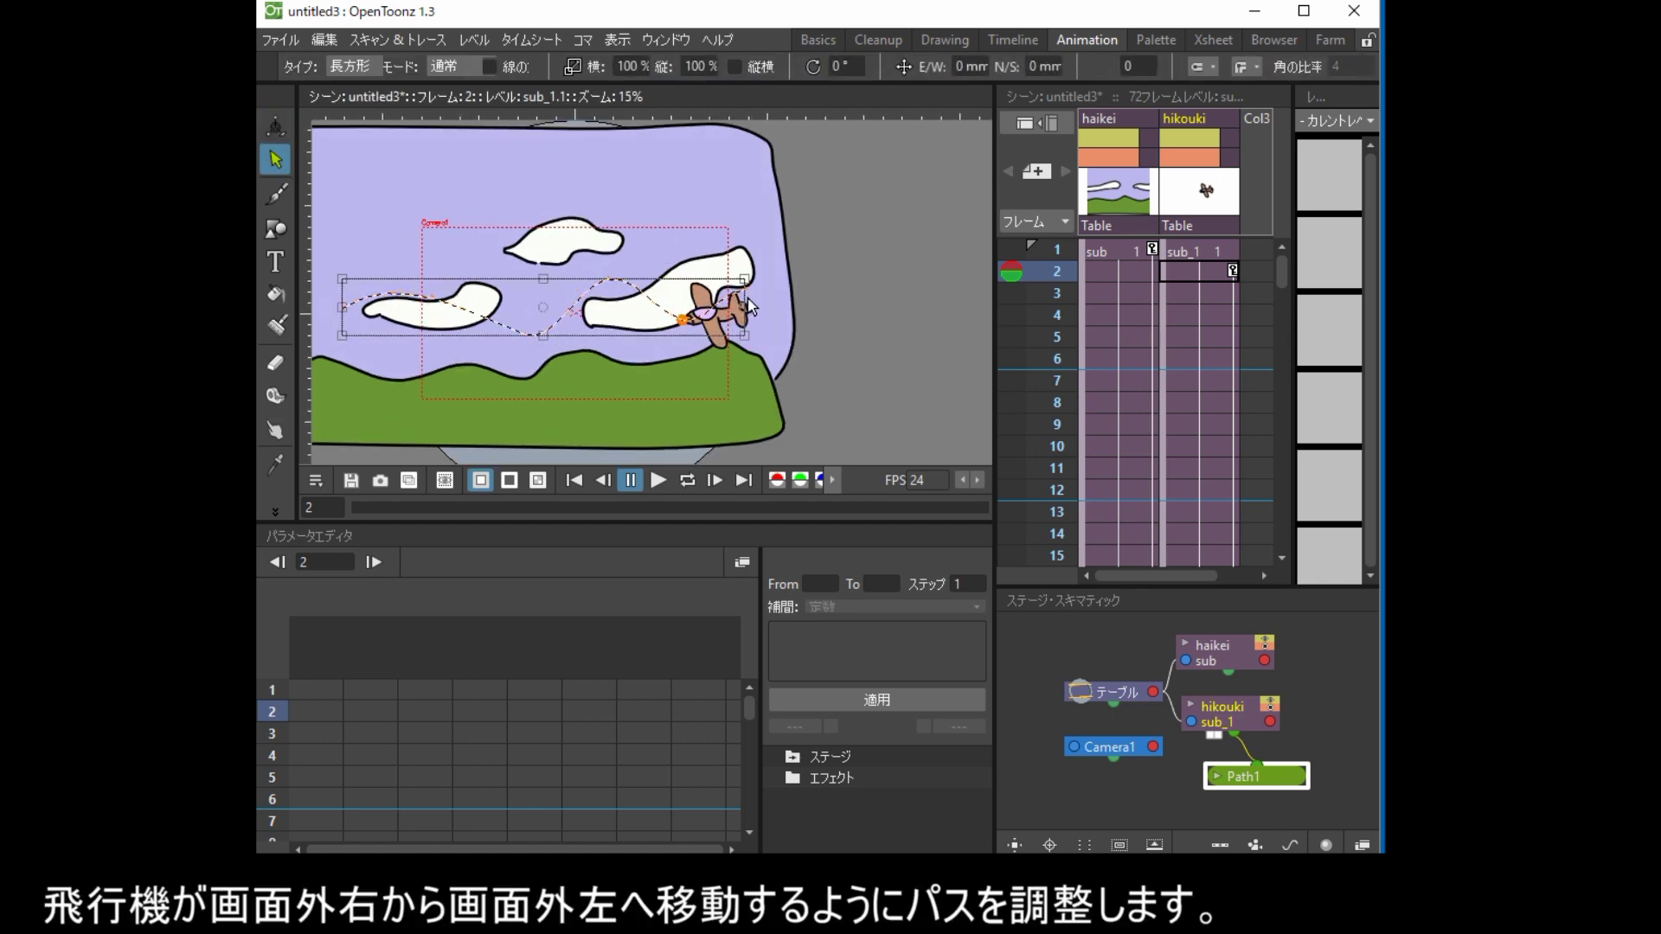
drag(745, 292, 805, 291)
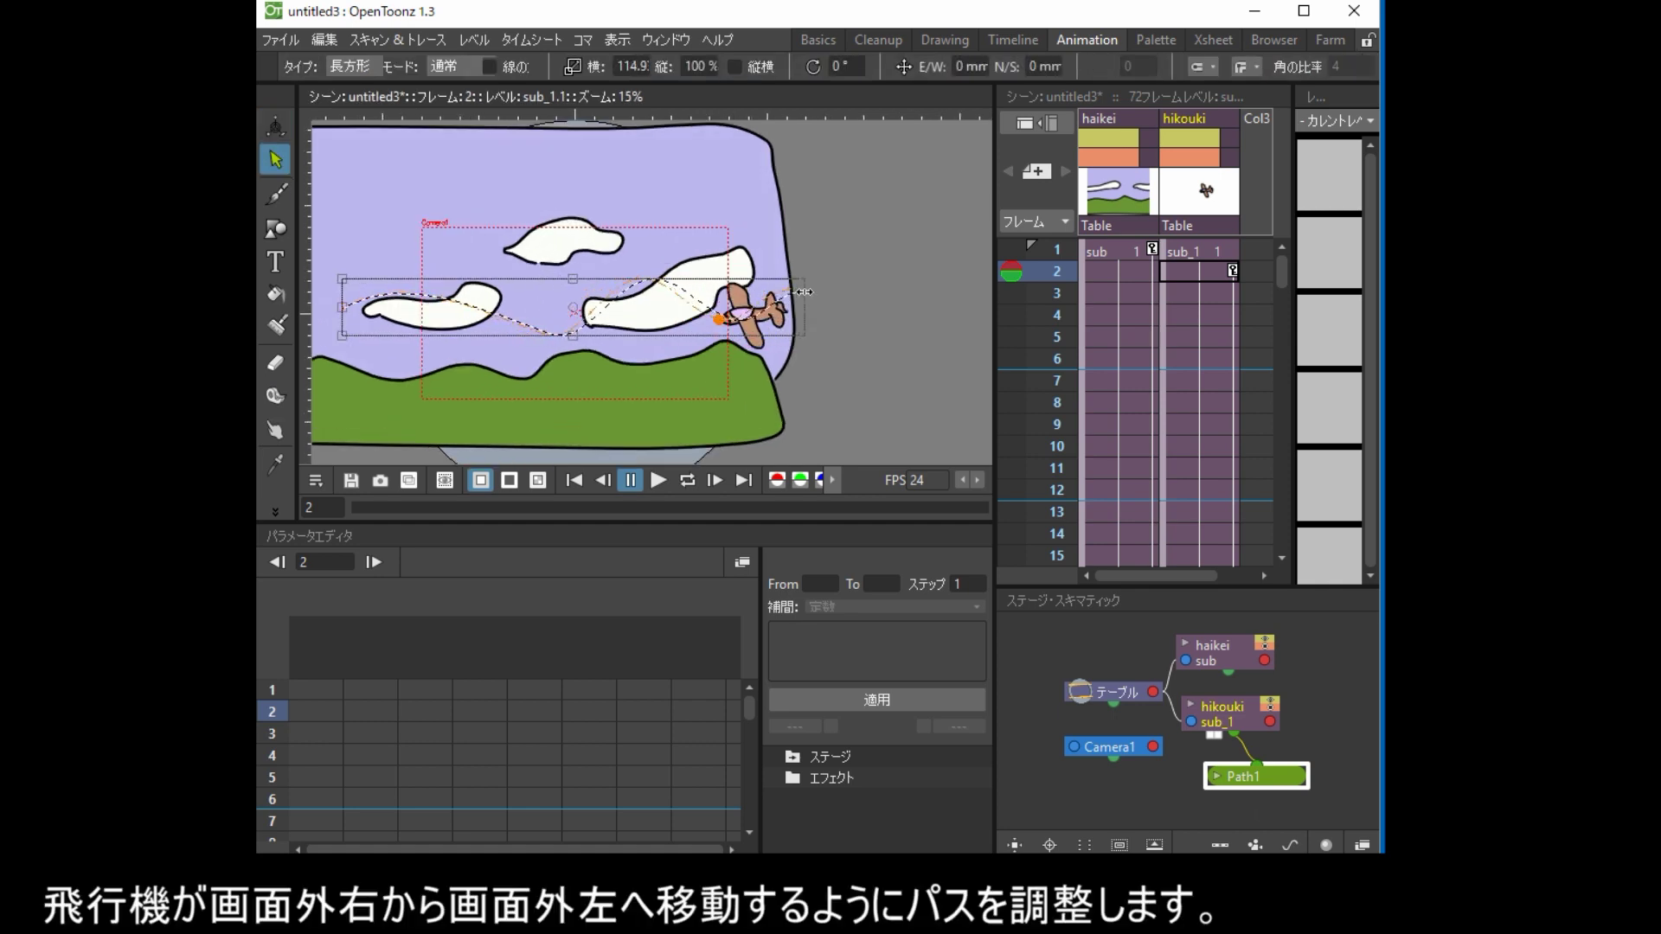
drag(617, 392, 646, 395)
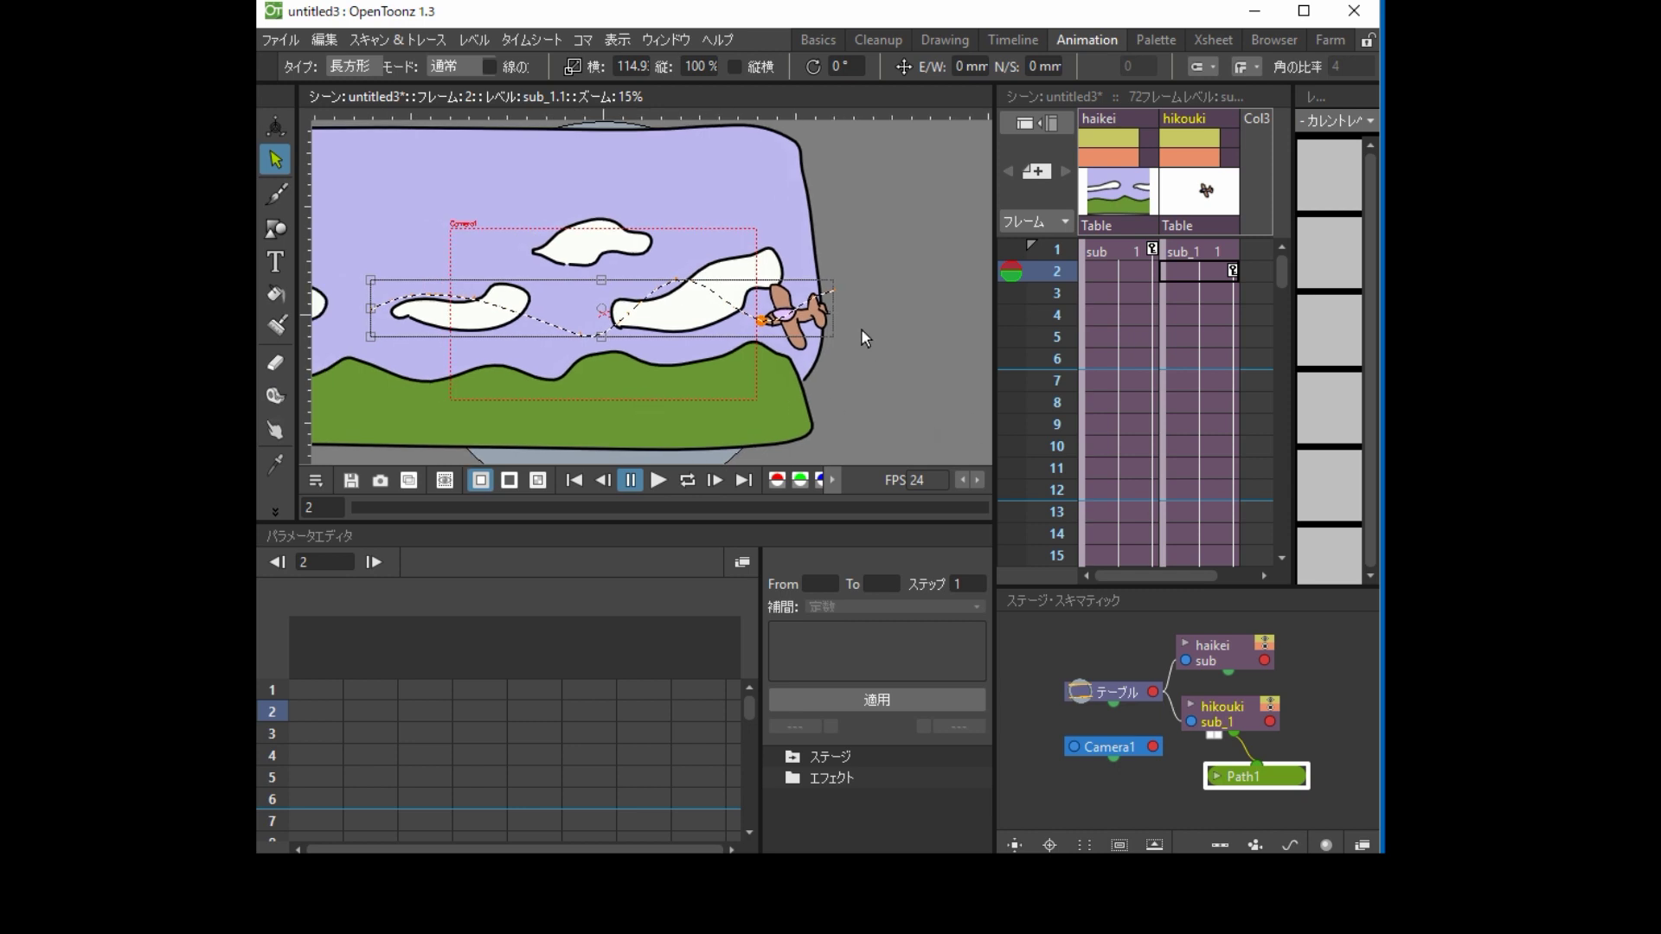
click(798, 396)
Play the animation in a loop to check the airplane's flight across the camera frame, and stop playback
scroll(1161, 419, down, 3)
scroll(1163, 421, down, 4)
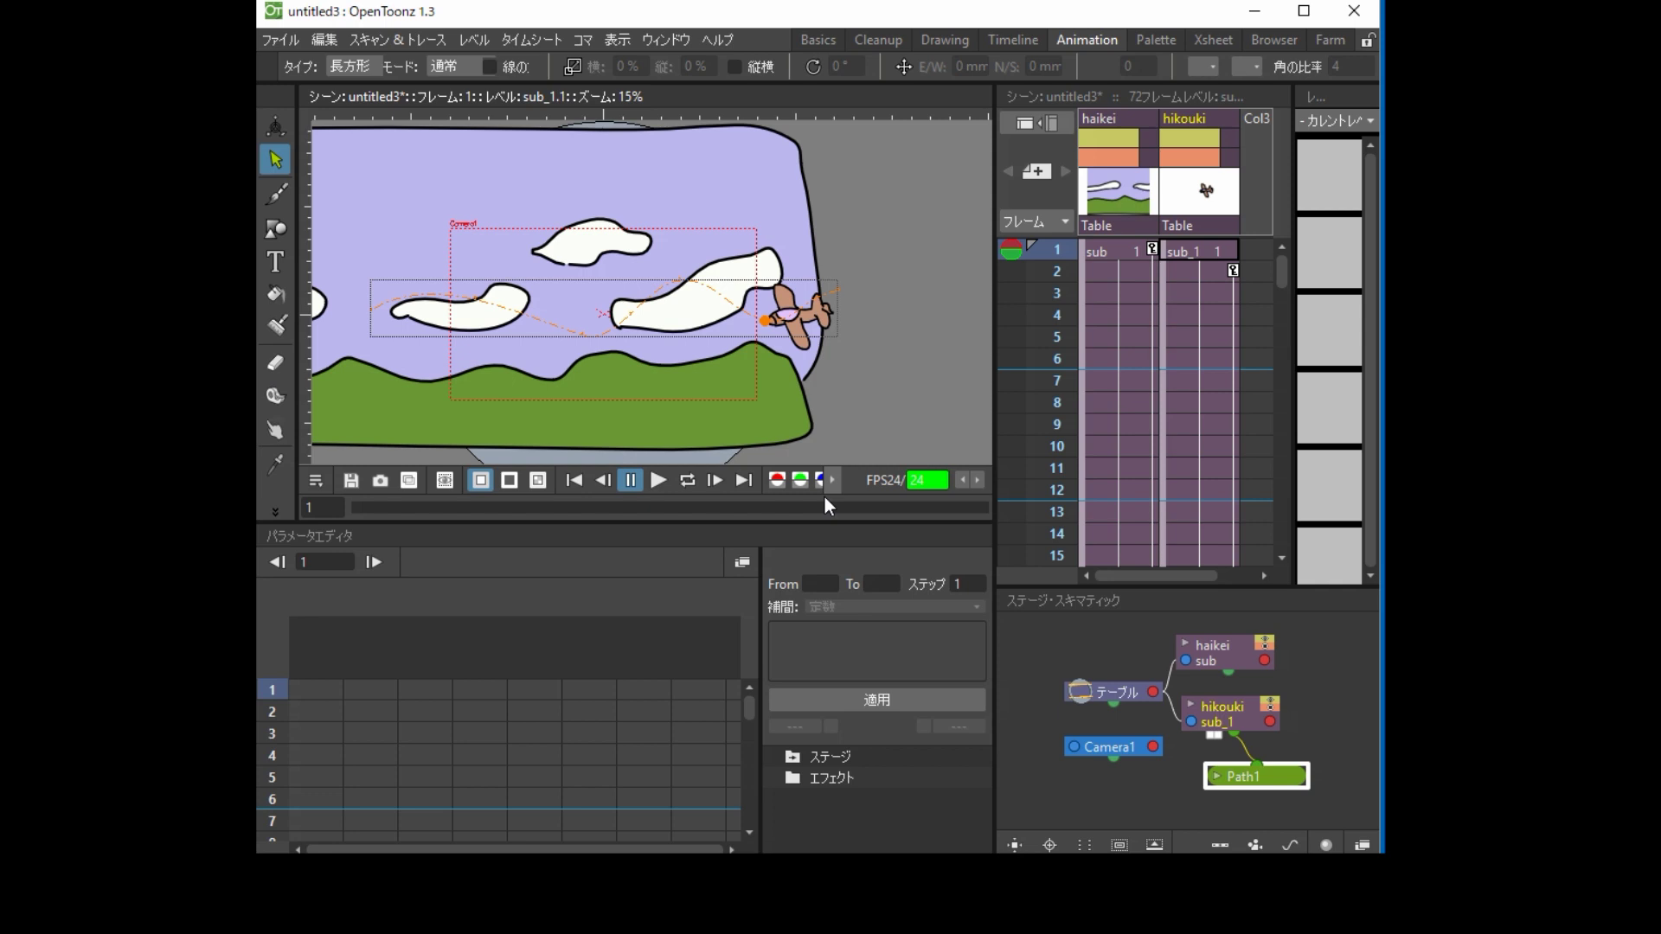
click(693, 486)
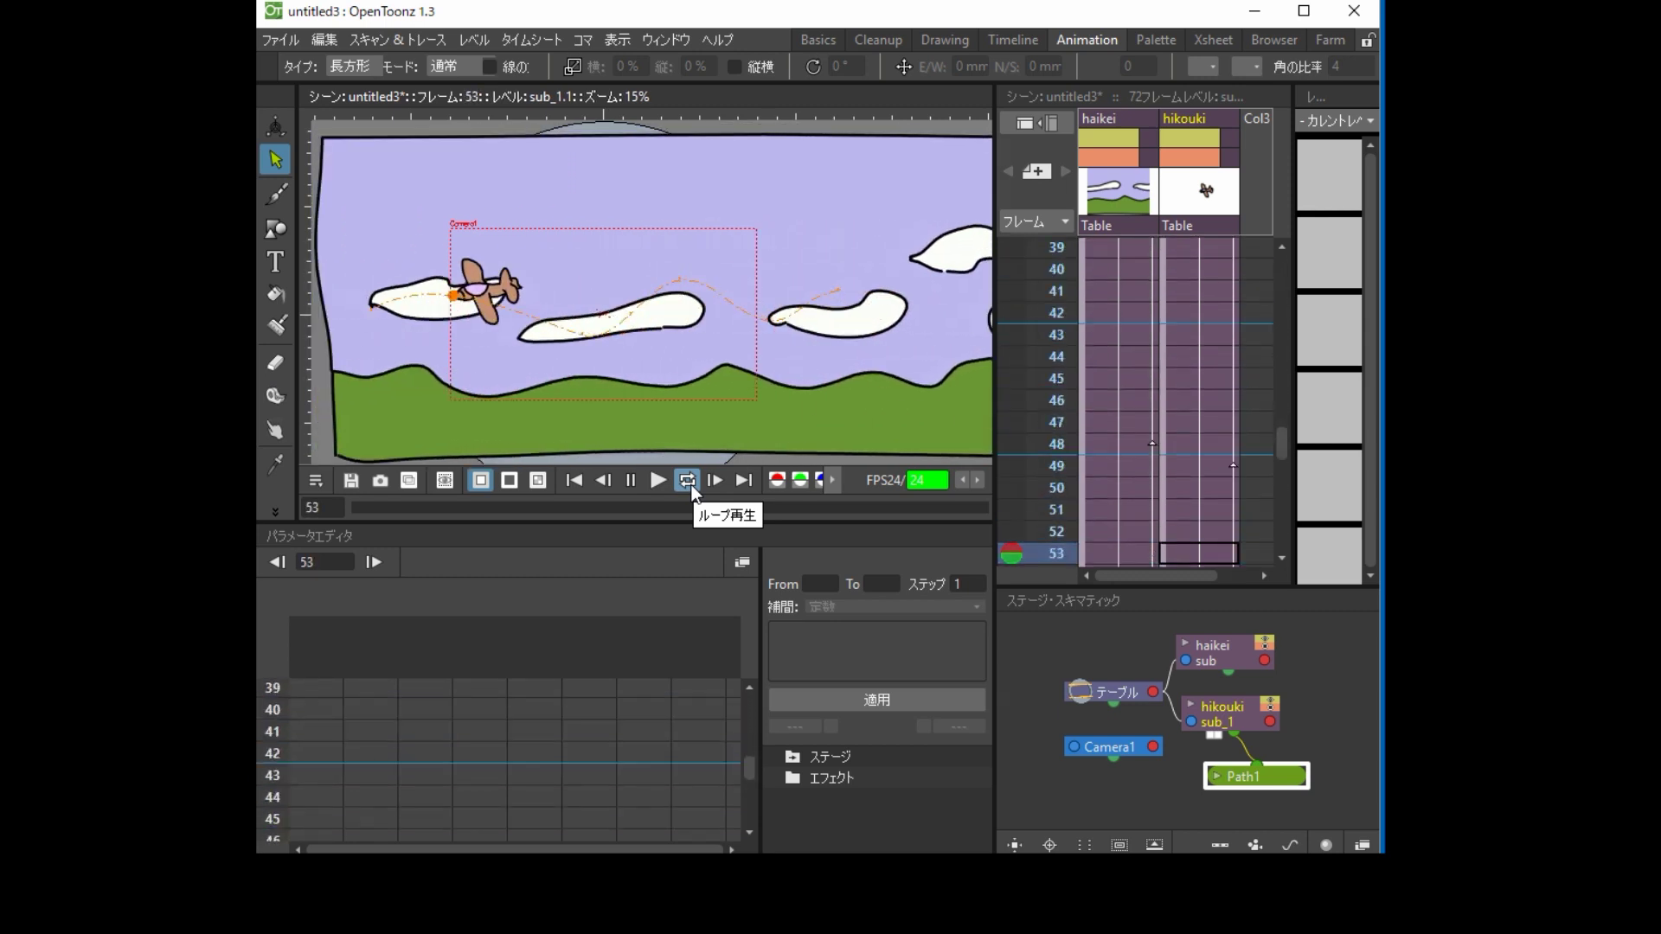
click(691, 484)
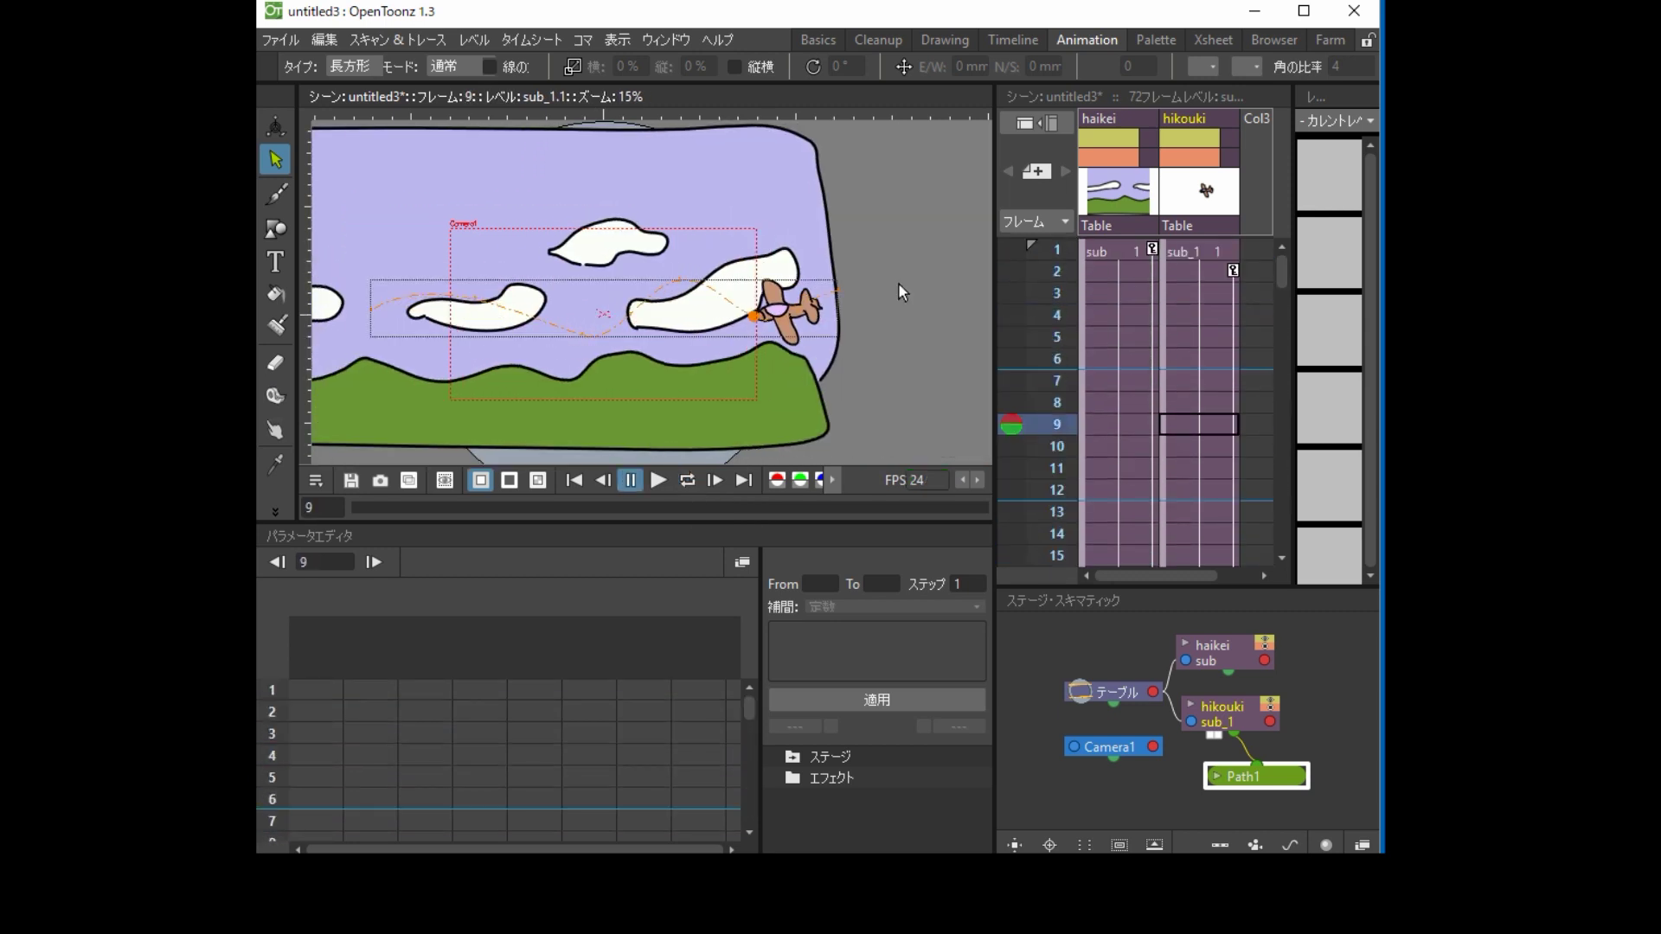